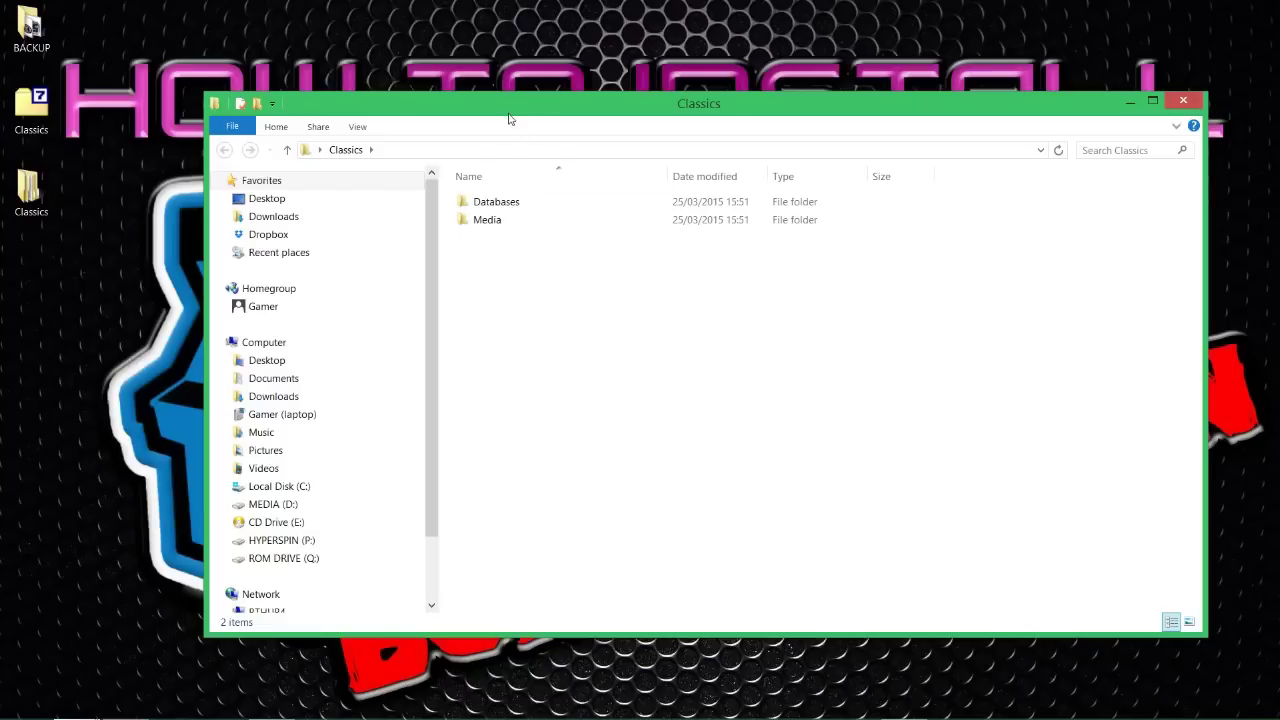
- Review the system folders inside the Media folder of the Classics pack and minimize the window
{"action": "left_click_drag", "start_coordinate": [510, 112], "coordinate": [542, 120]}
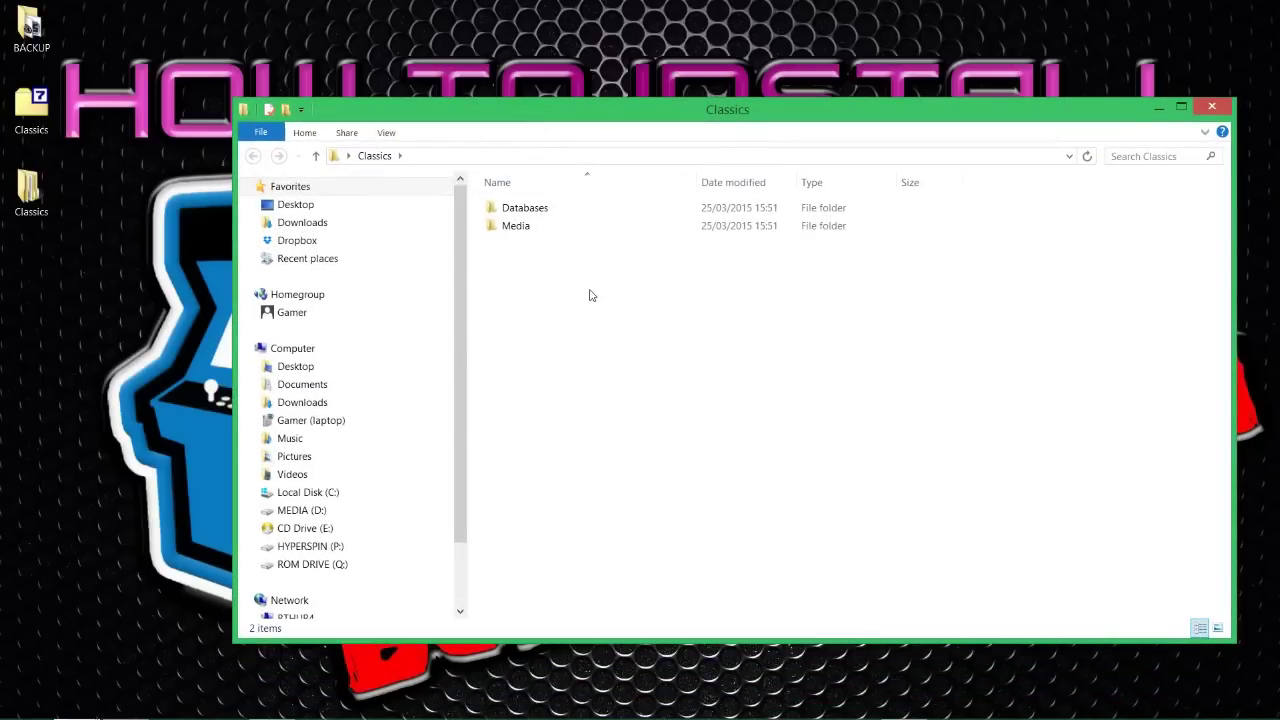
{"action": "double_click", "coordinate": [563, 228]}
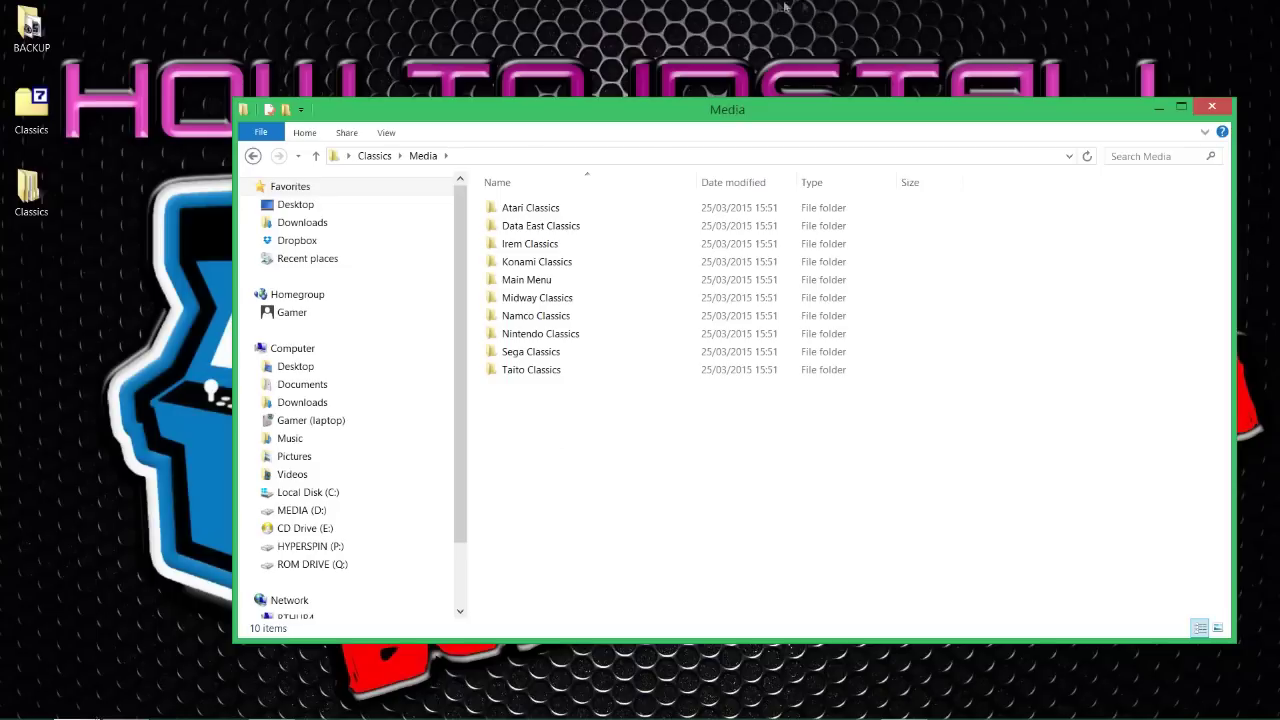
{"action": "left_click", "coordinate": [1159, 107]}
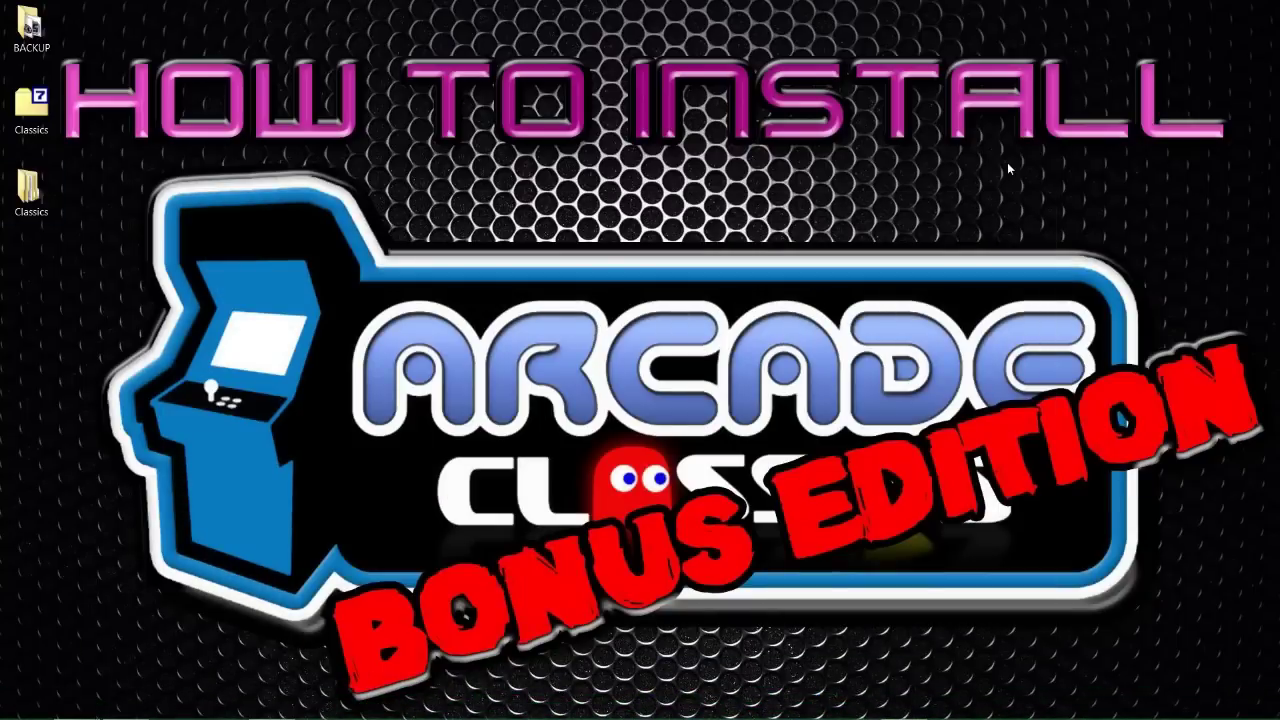
- Open the Hyperspin folder on the MEDIA (D:) drive
{"action": "mouse_move", "coordinate": [60, 714]}
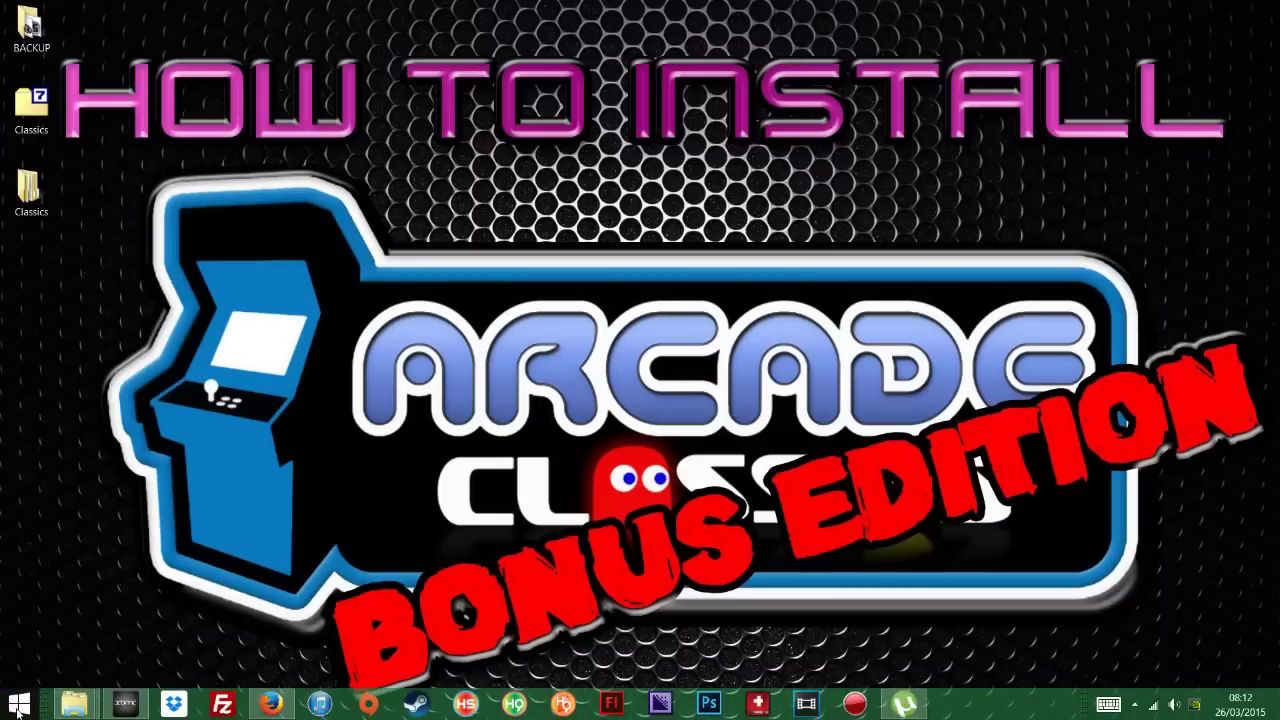
{"action": "left_click", "coordinate": [18, 705]}
{"action": "left_click", "coordinate": [310, 423]}
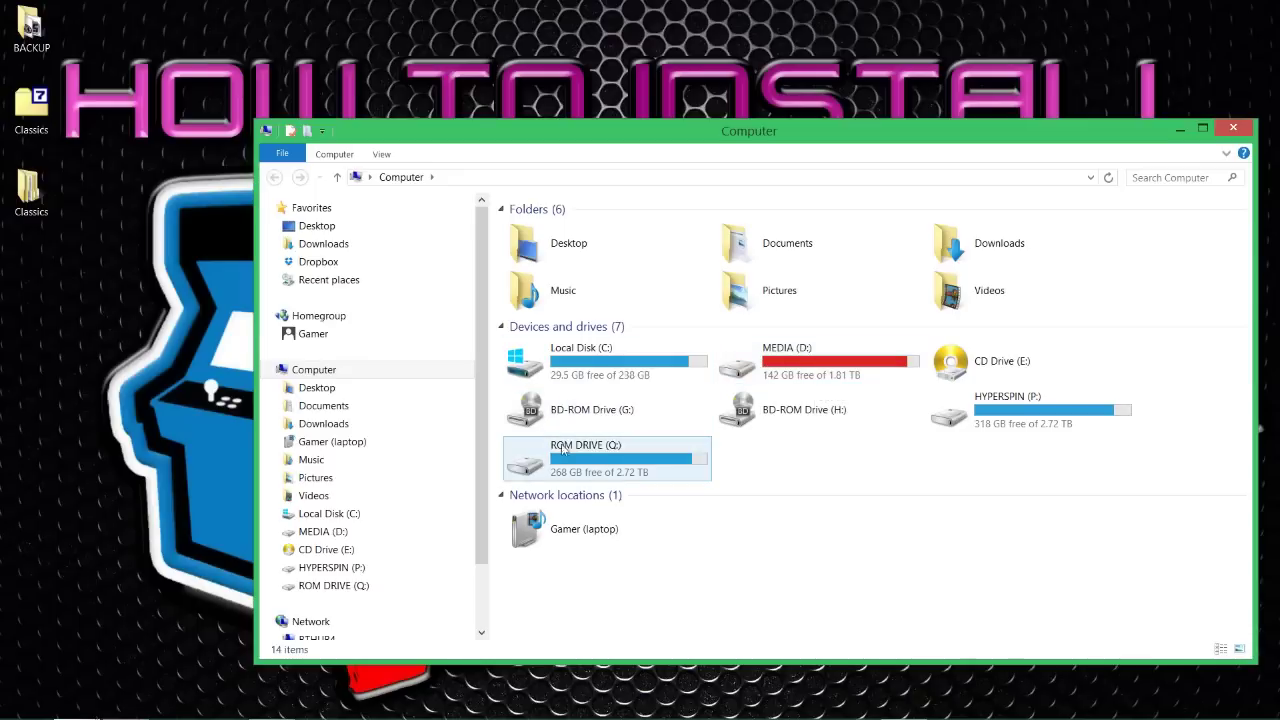
{"action": "left_click", "coordinate": [758, 370]}
{"action": "double_click", "coordinate": [758, 370]}
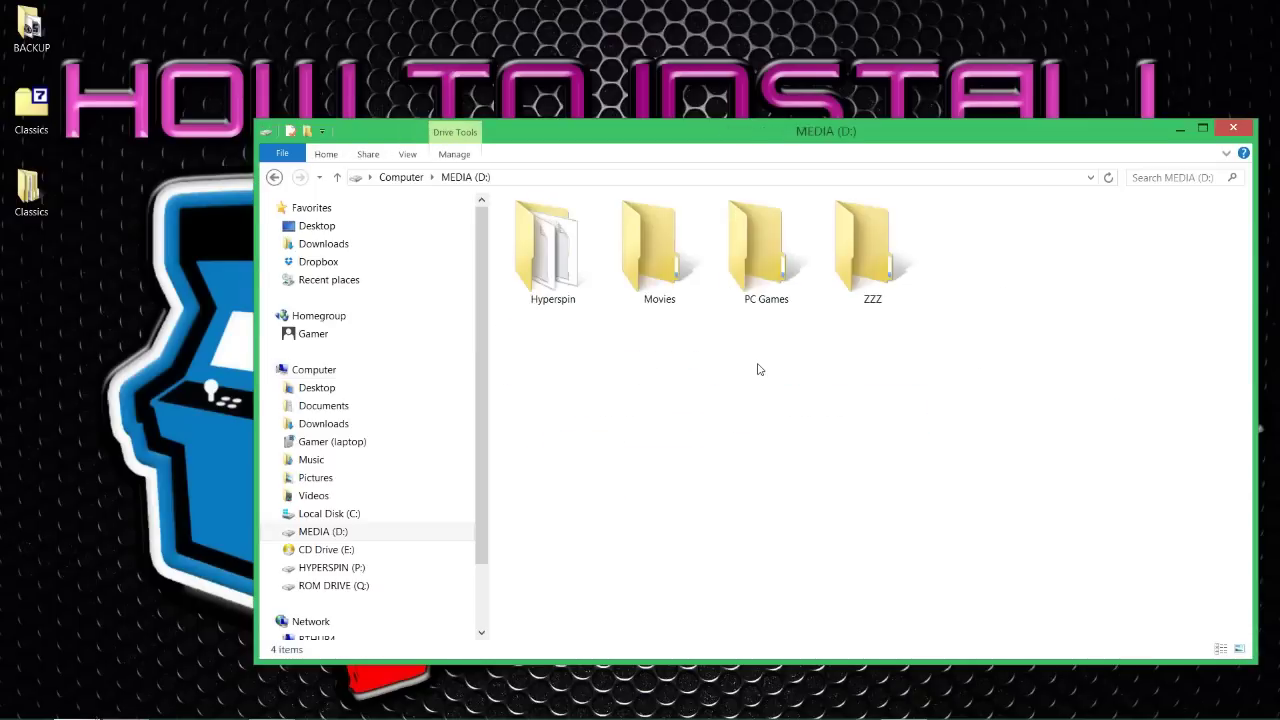
{"action": "double_click", "coordinate": [544, 298]}
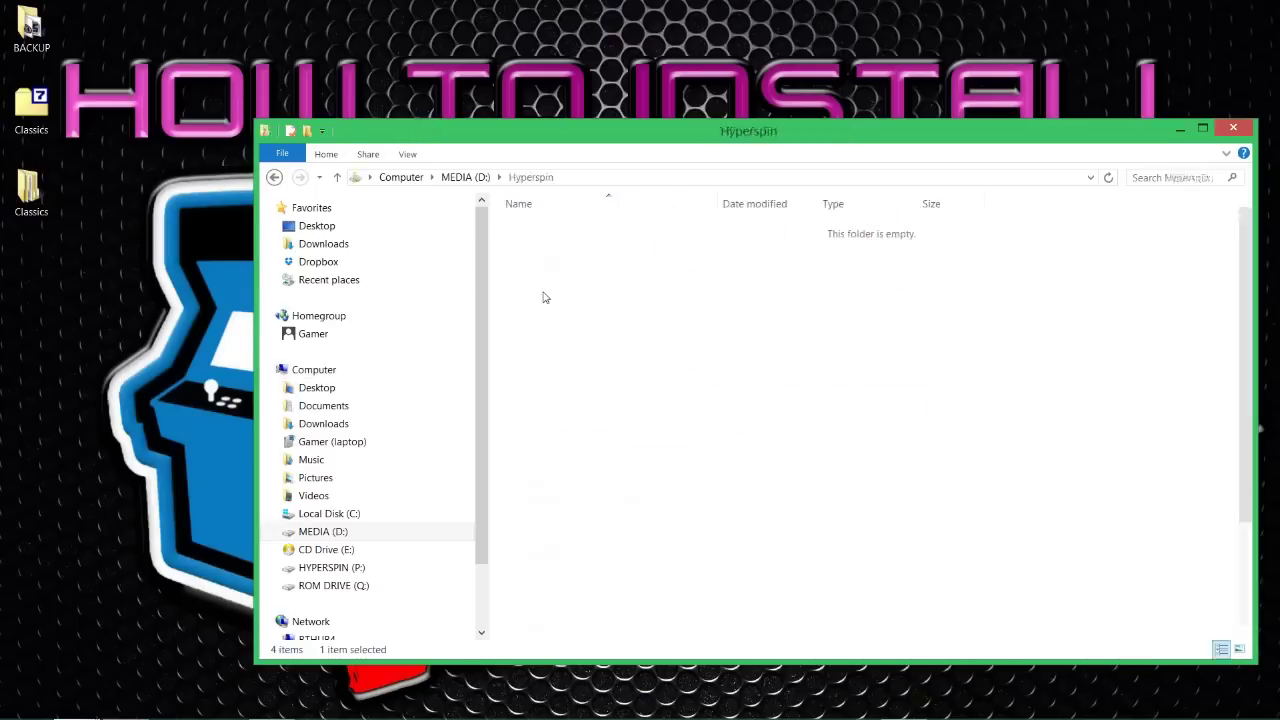
{"action": "scroll", "coordinate": [531, 289], "scroll_direction": "down", "scroll_amount": 2}
{"action": "scroll", "coordinate": [634, 390], "scroll_direction": "up", "scroll_amount": 3}
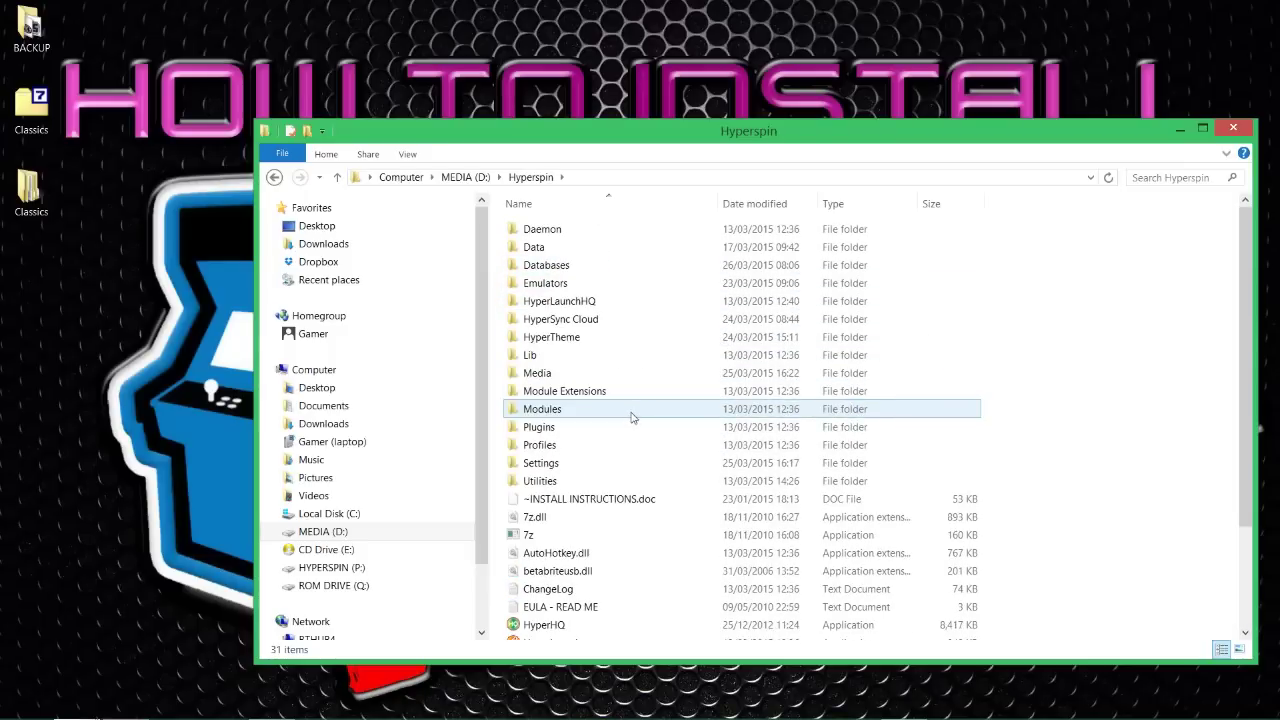
- Launch HyperLaunchHQ from its shortcut in the Hyperspin folder, view its system list and close it
{"action": "scroll", "coordinate": [631, 408], "scroll_direction": "down", "scroll_amount": 3}
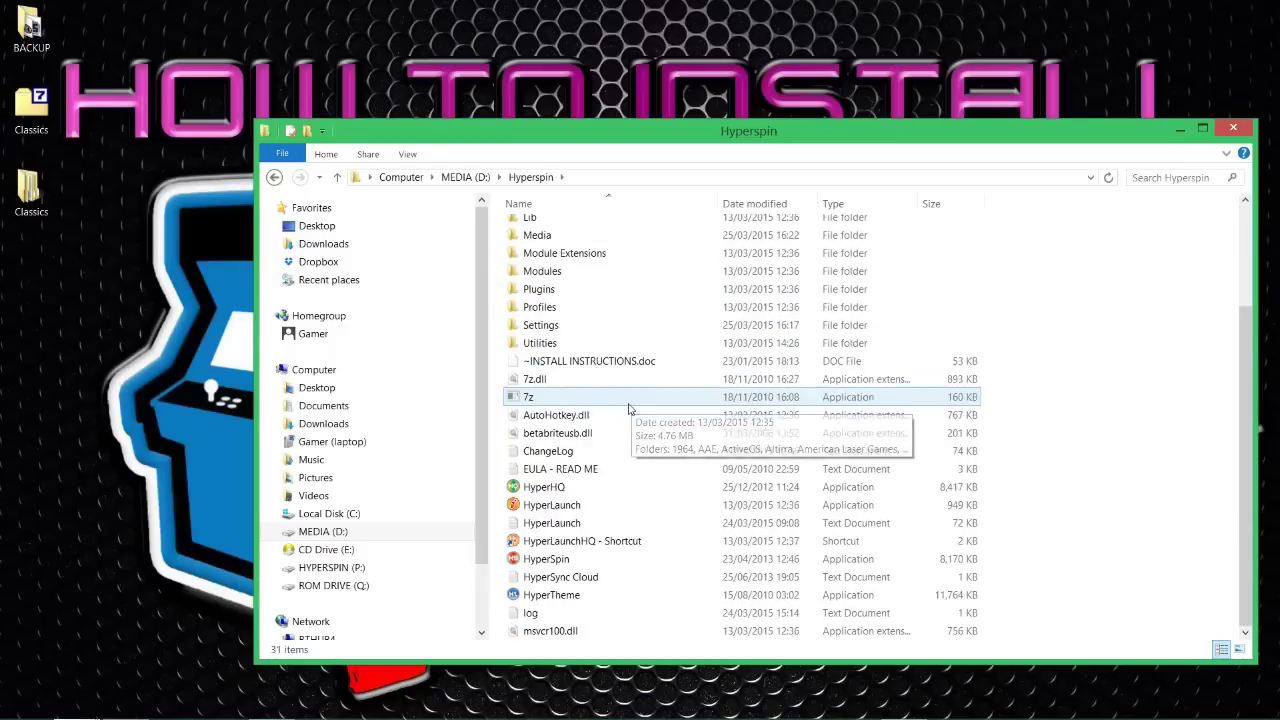
{"action": "left_click", "coordinate": [598, 548]}
{"action": "left_click_drag", "start_coordinate": [600, 545], "coordinate": [722, 535]}
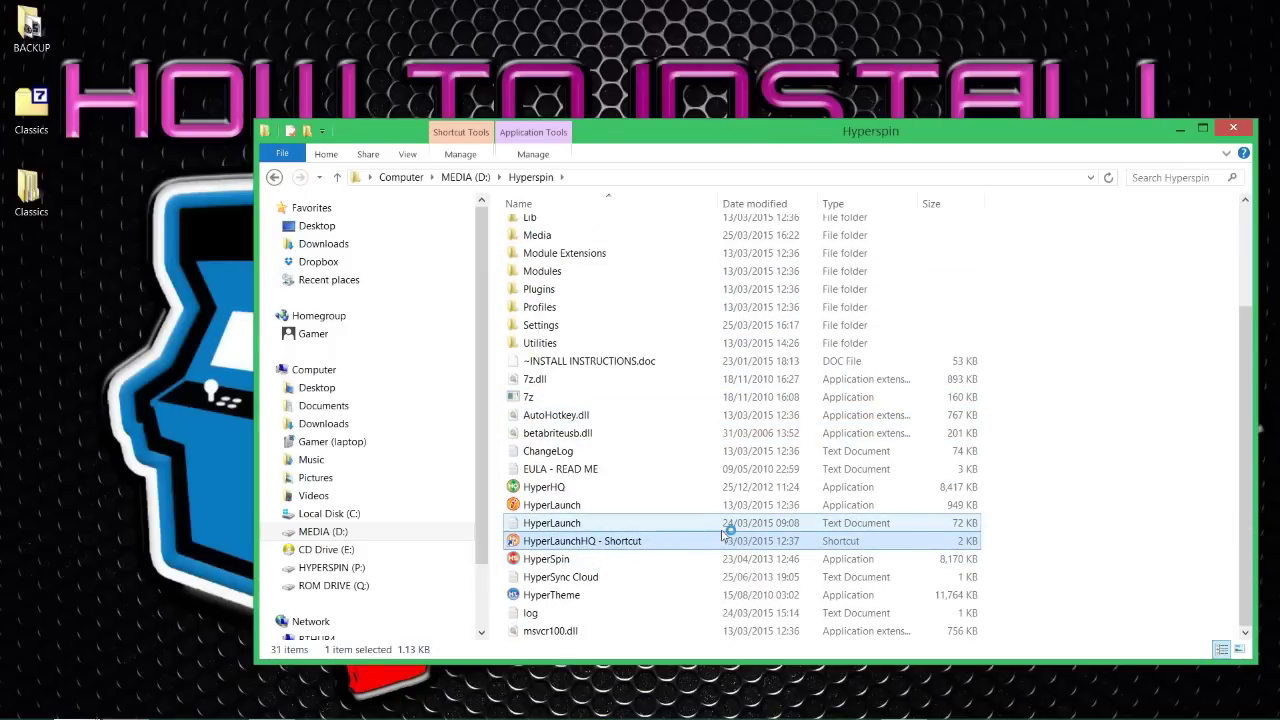
{"action": "double_click", "coordinate": [722, 535]}
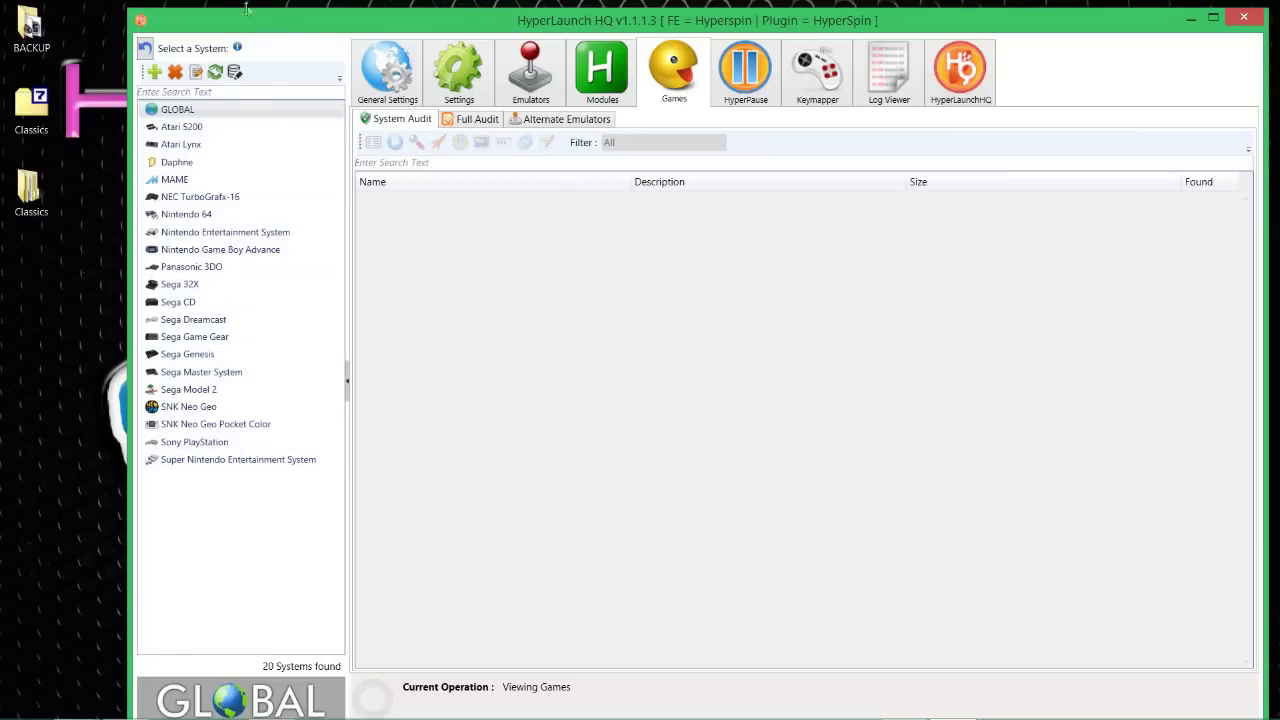
{"action": "left_click_drag", "start_coordinate": [246, 10], "coordinate": [298, 36]}
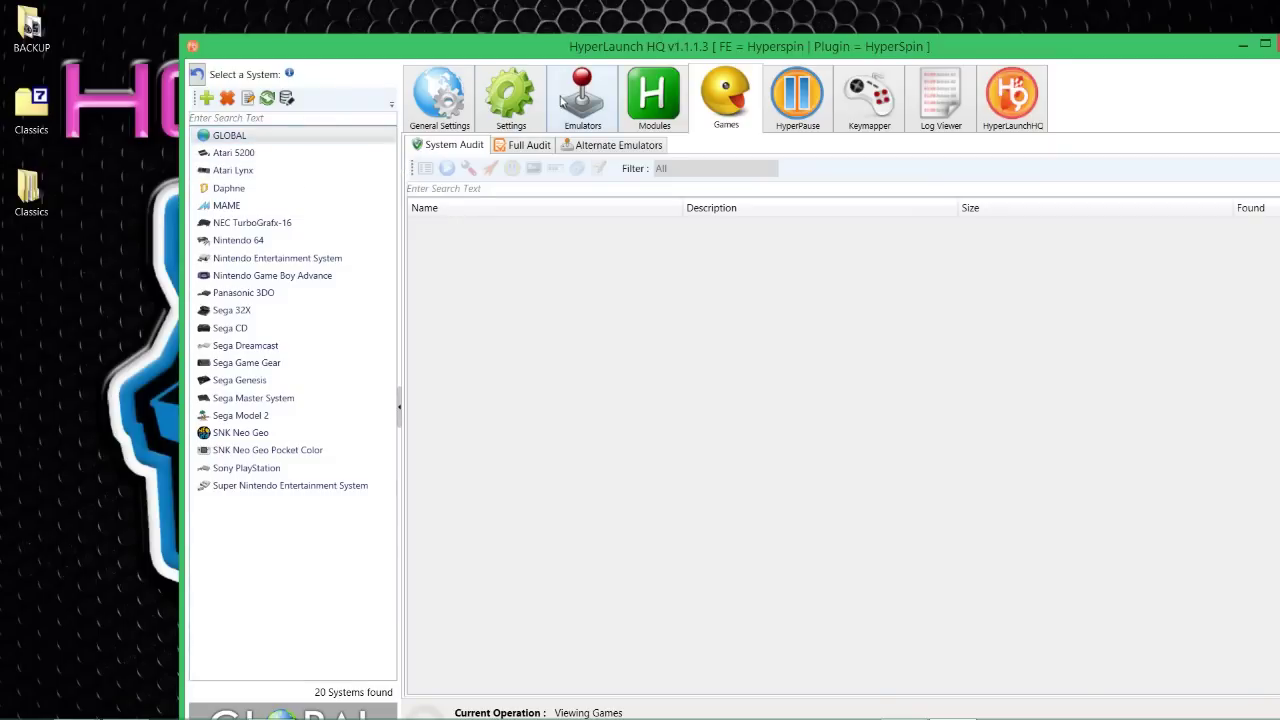
{"action": "left_click_drag", "start_coordinate": [544, 56], "coordinate": [298, 68]}
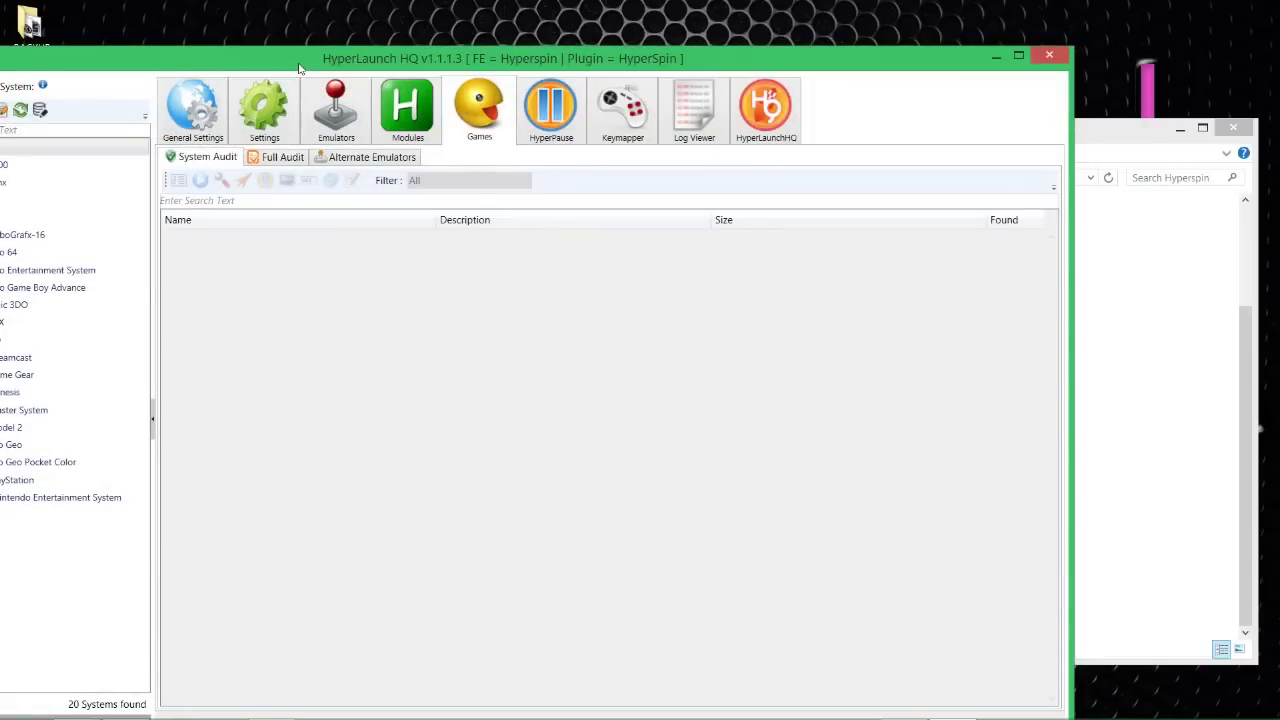
{"action": "left_click", "coordinate": [1049, 56]}
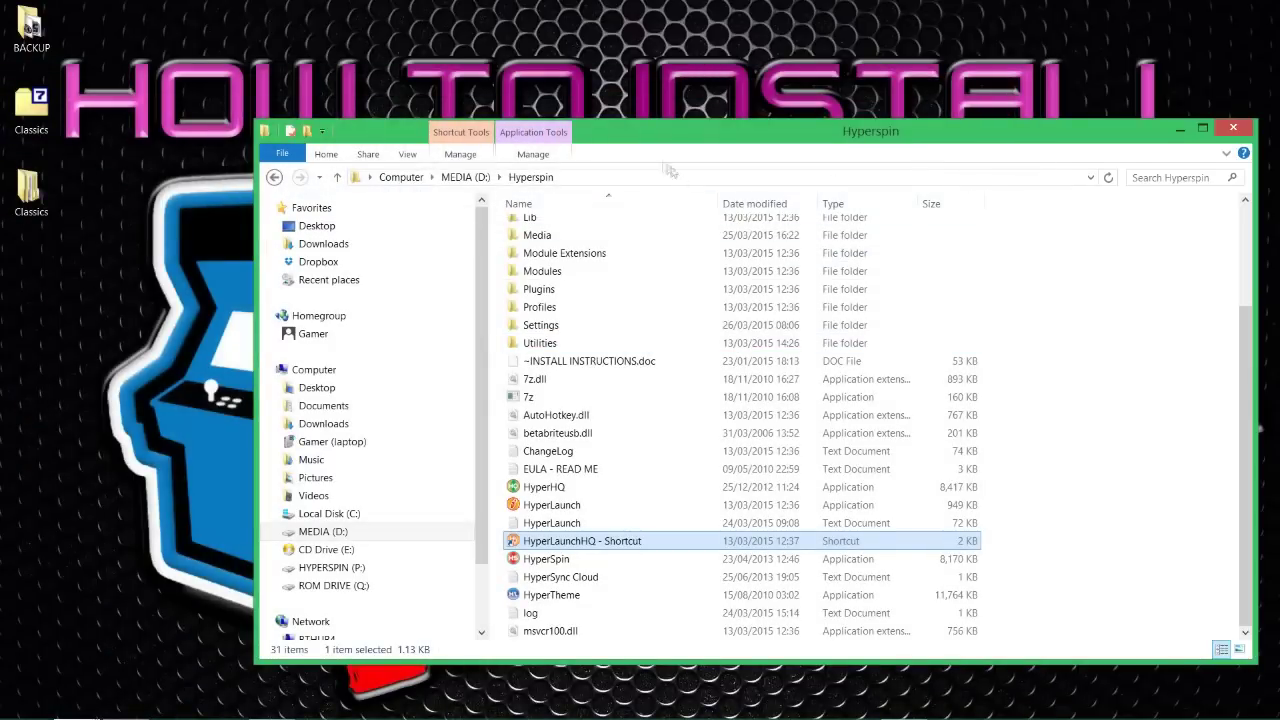
- Check the system folder names in the desktop Classics pack's Media folder and close that window
{"action": "left_click_drag", "start_coordinate": [644, 140], "coordinate": [634, 112]}
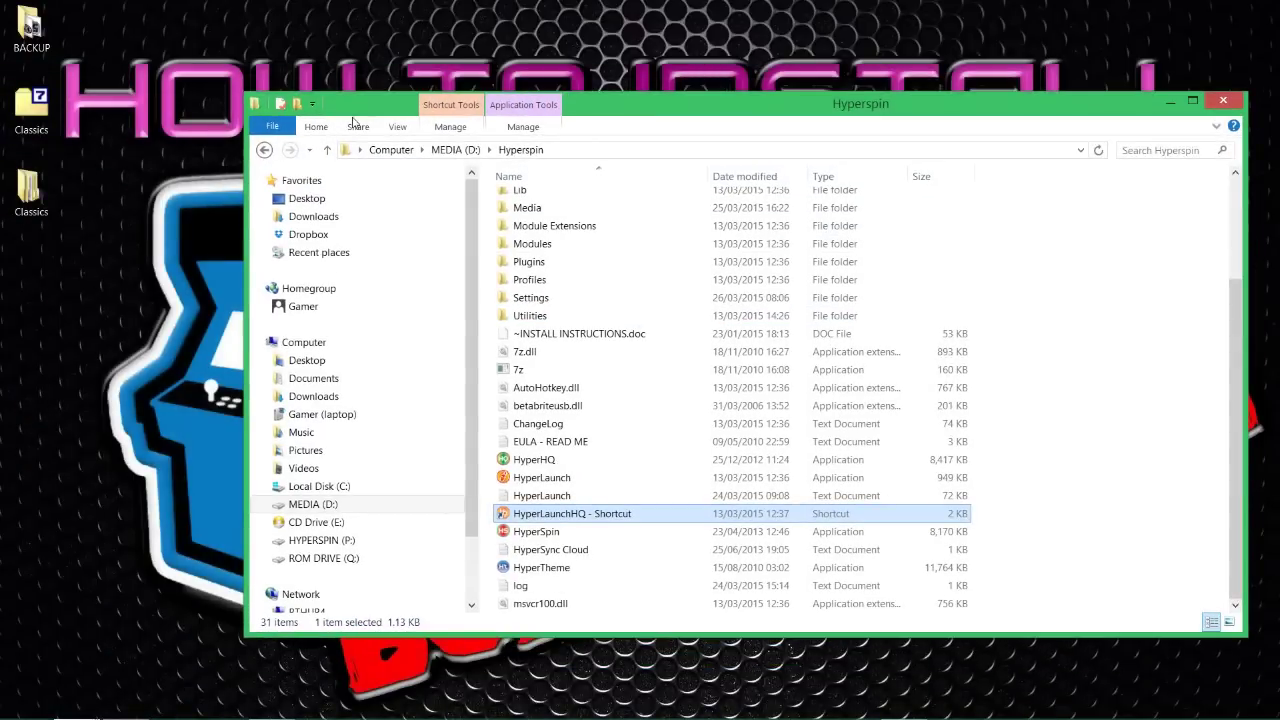
{"action": "double_click", "coordinate": [43, 183]}
{"action": "left_click", "coordinate": [563, 248]}
{"action": "double_click", "coordinate": [563, 243]}
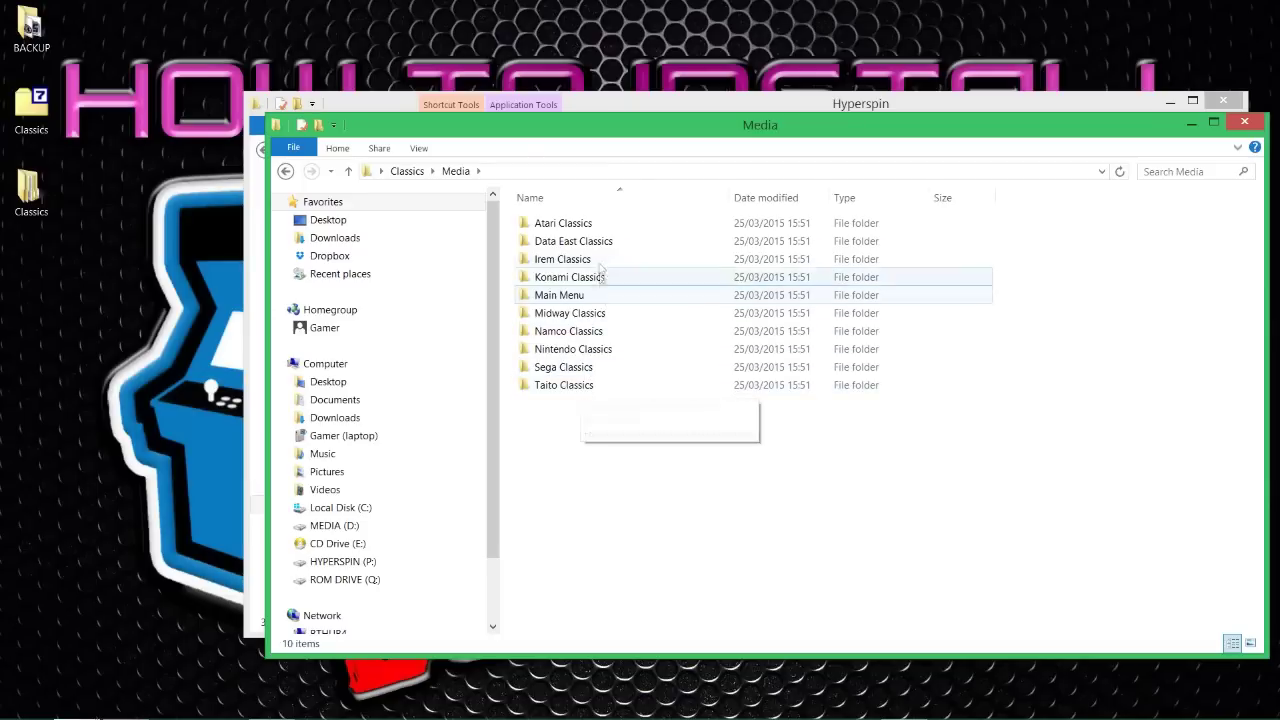
{"action": "left_click_drag", "start_coordinate": [718, 130], "coordinate": [712, 133]}
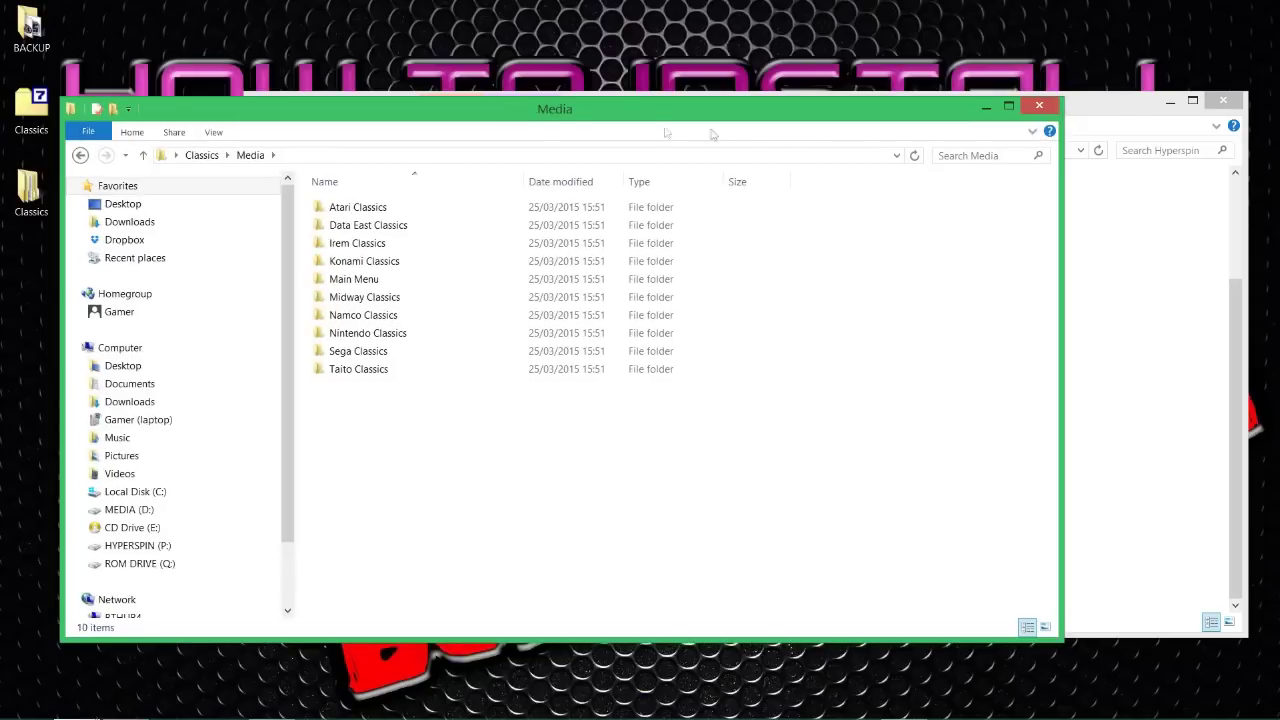
{"action": "left_click", "coordinate": [1030, 112]}
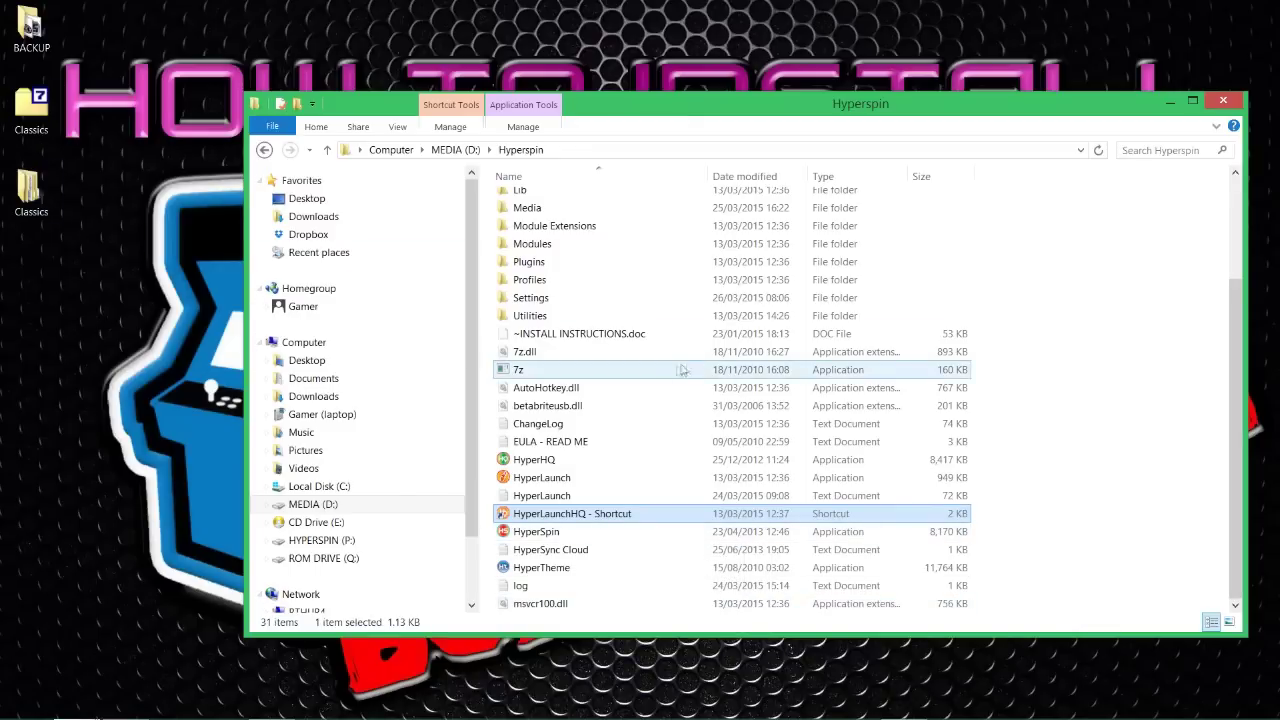
- Launch HyperHQ from the Hyperspin folder and start adding a new item to the Main Menu, up to its name entry
{"action": "double_click", "coordinate": [620, 459]}
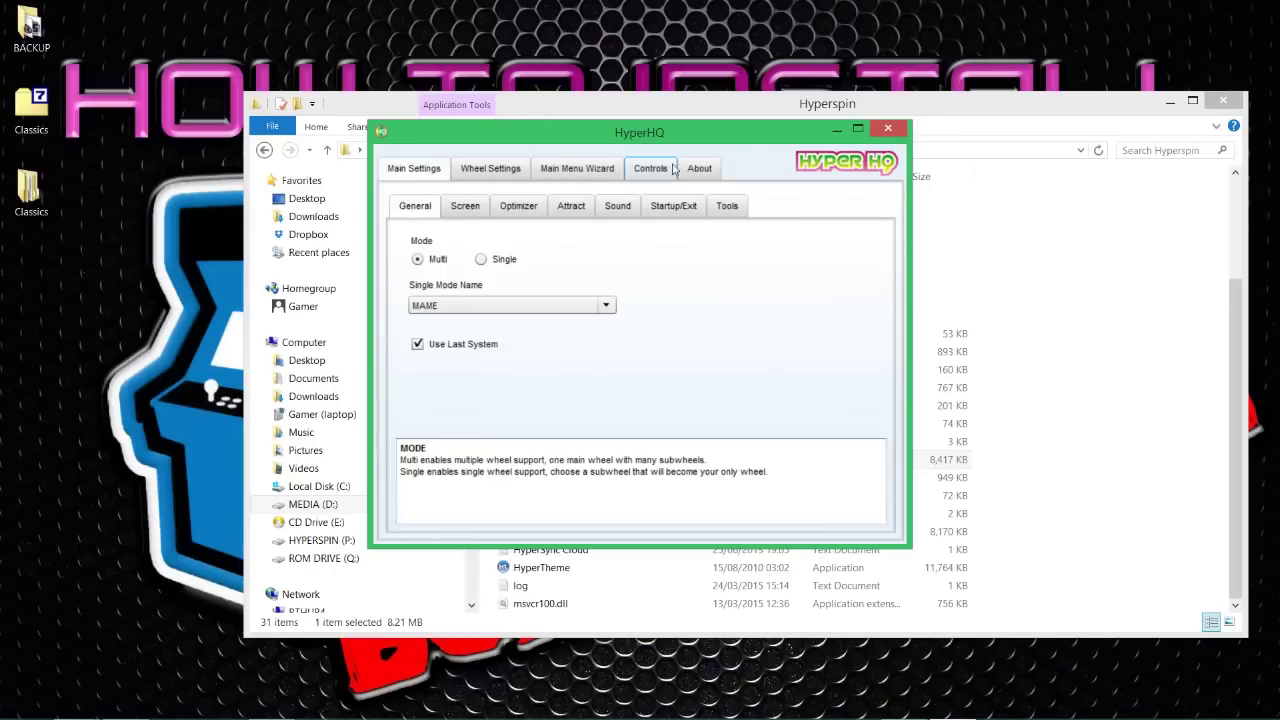
{"action": "left_click", "coordinate": [581, 172]}
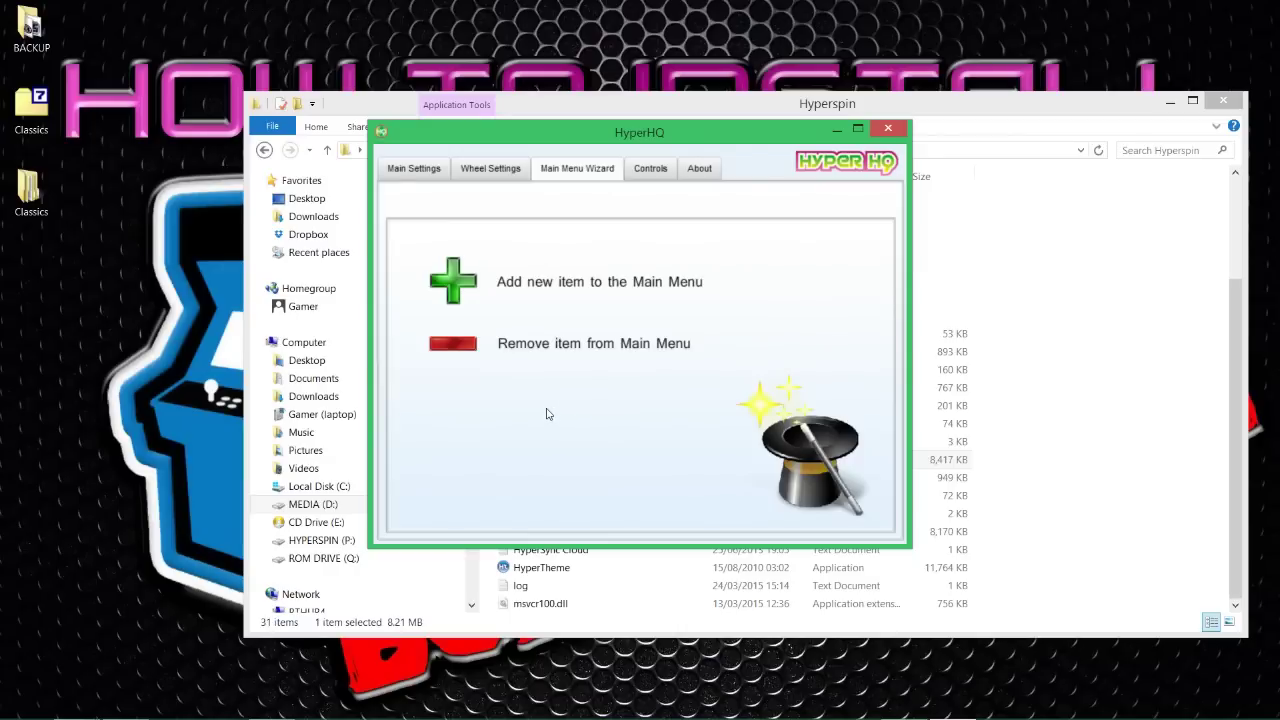
{"action": "left_click", "coordinate": [461, 284]}
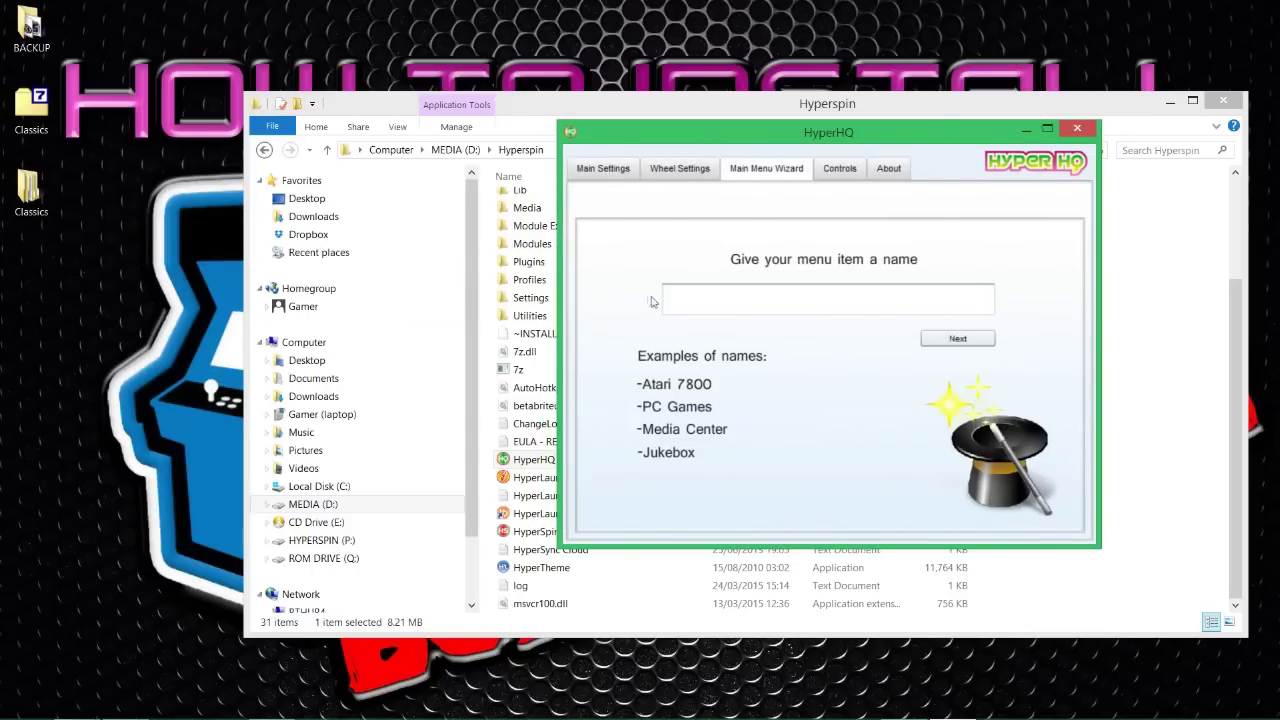
{"action": "left_click", "coordinate": [713, 299]}
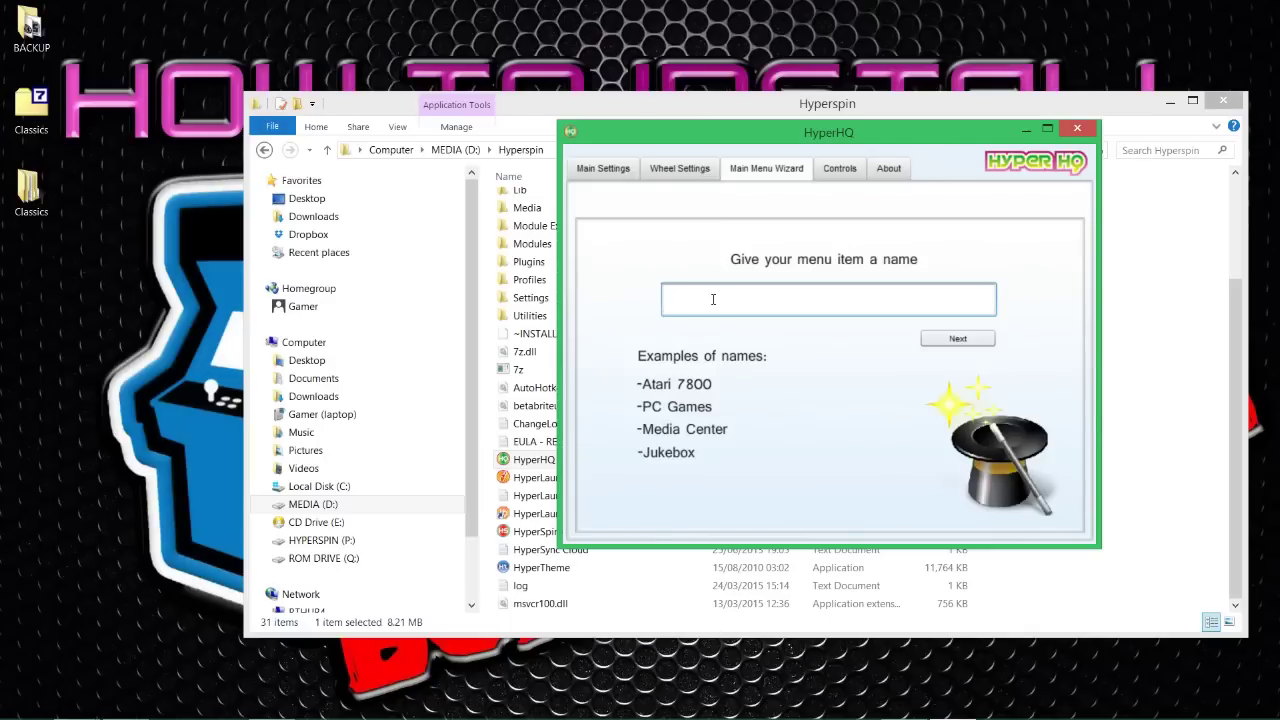
- Look up the exact system names for the new menu items in the Classics pack's Media folder
{"action": "double_click", "coordinate": [23, 220]}
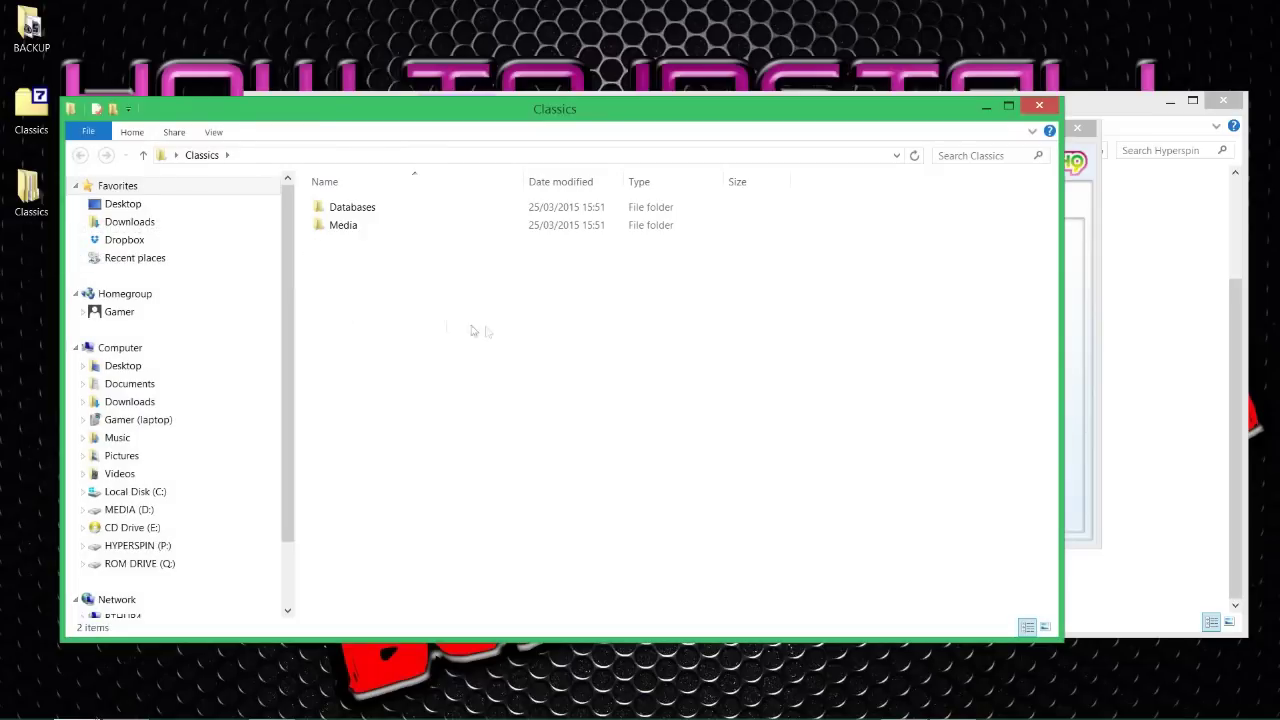
{"action": "left_click", "coordinate": [352, 237]}
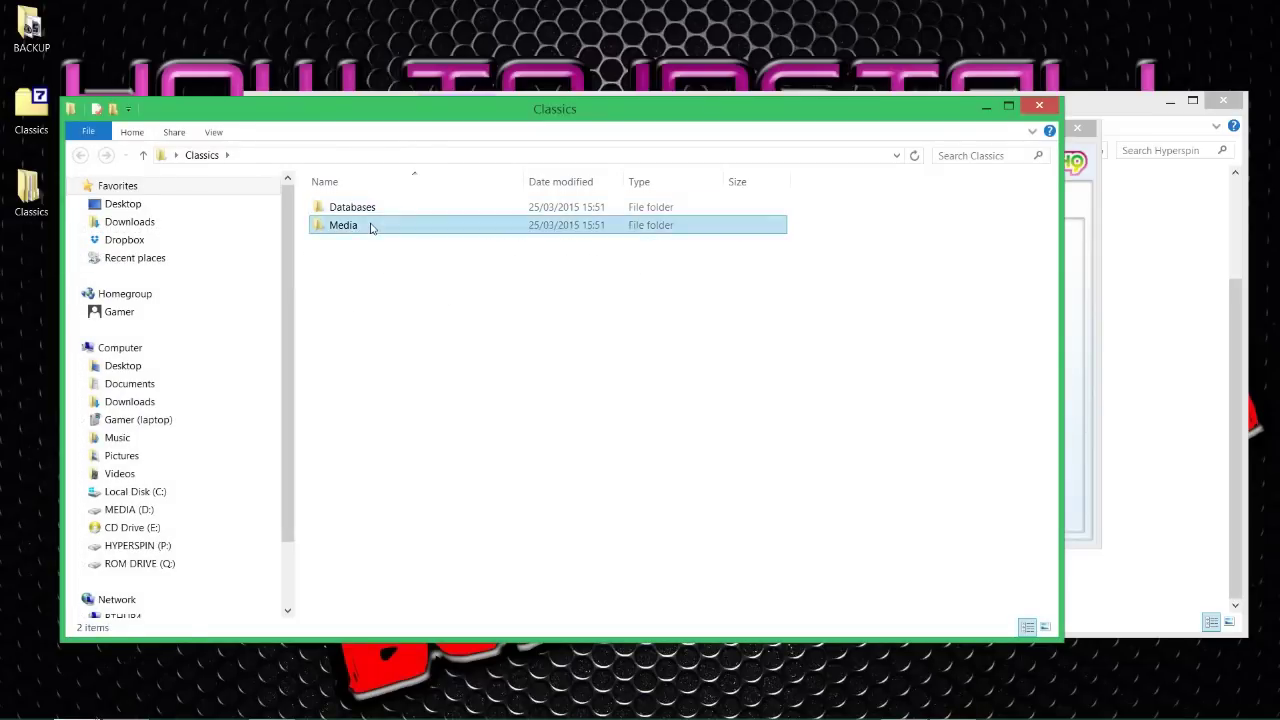
{"action": "double_click", "coordinate": [371, 226]}
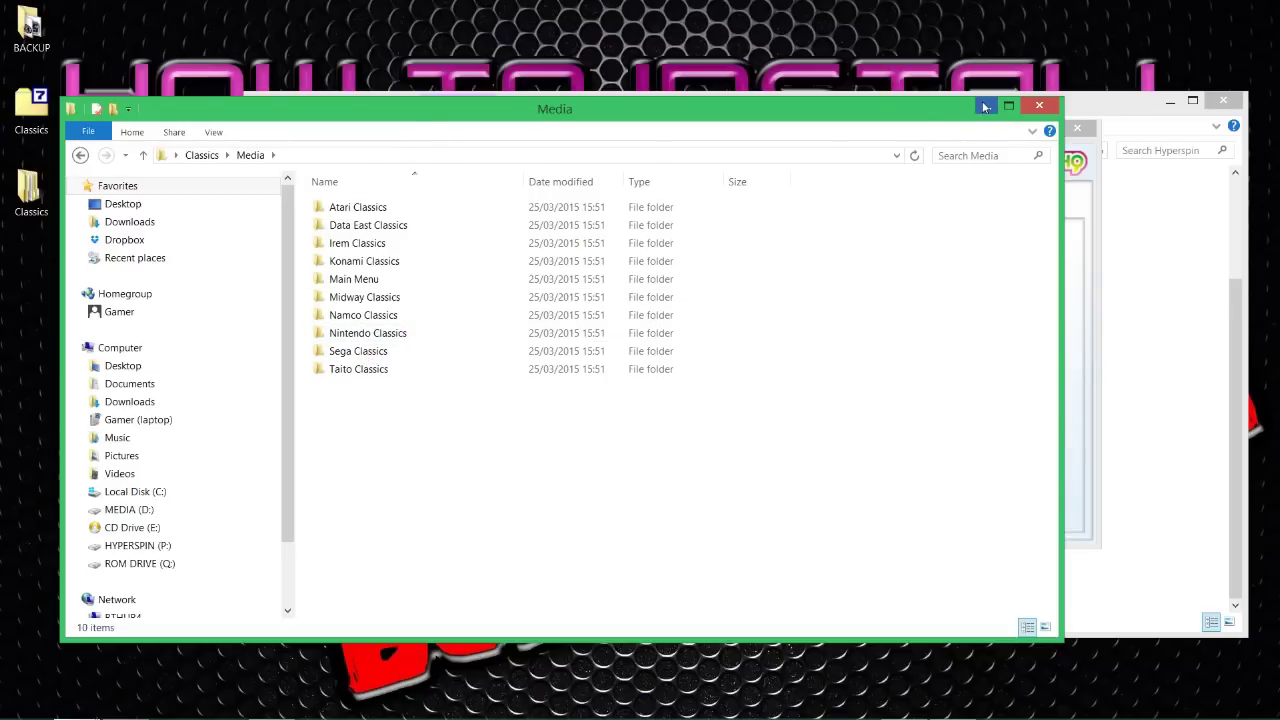
{"action": "left_click", "coordinate": [367, 213]}
{"action": "left_click", "coordinate": [1040, 106]}
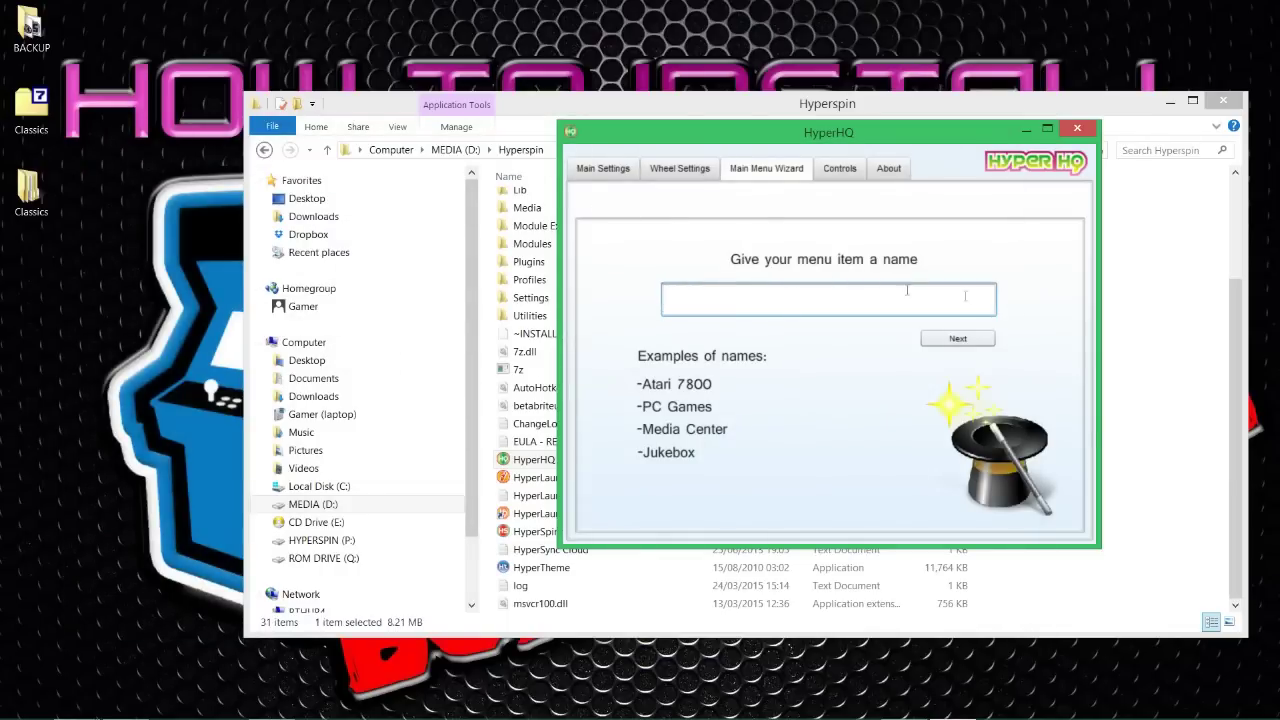
- Place HyperHQ aside and open the Icons folder under Hyperspin, HyperLaunchHQ, Media next to it
{"action": "left_click_drag", "start_coordinate": [925, 139], "coordinate": [415, 166]}
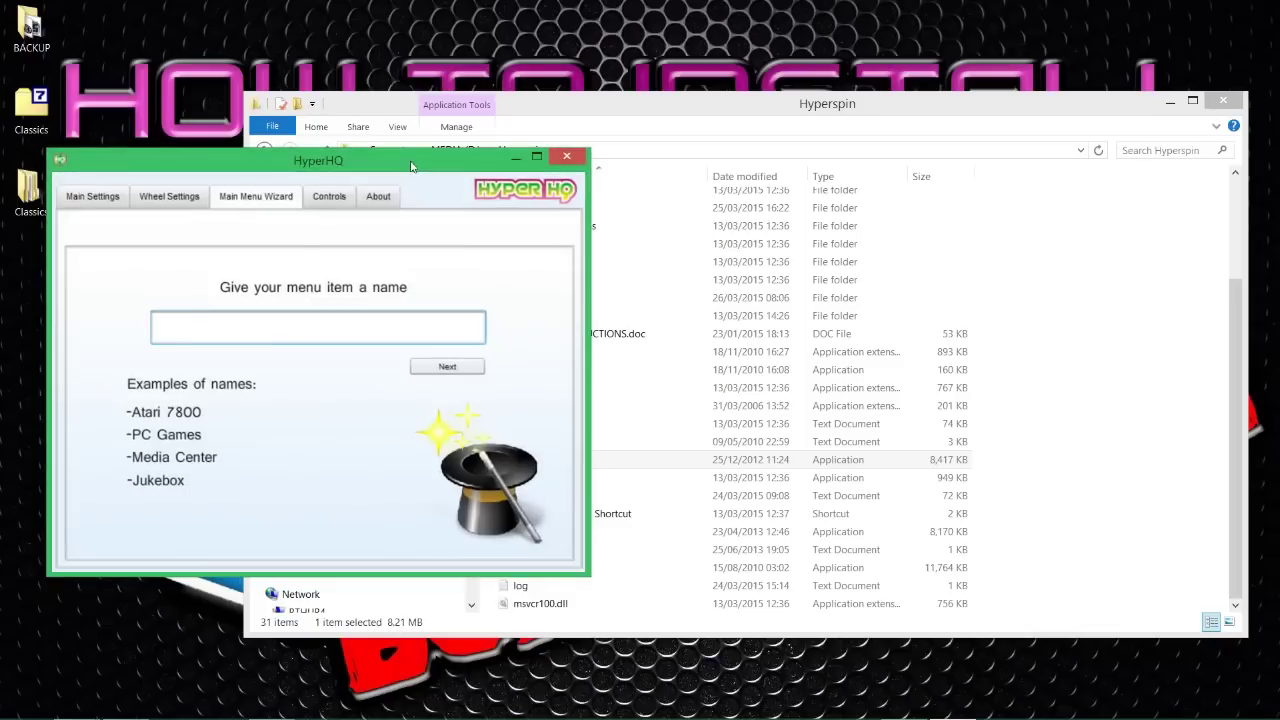
{"action": "left_click", "coordinate": [660, 112]}
{"action": "scroll", "coordinate": [650, 280], "scroll_direction": "up", "scroll_amount": 3}
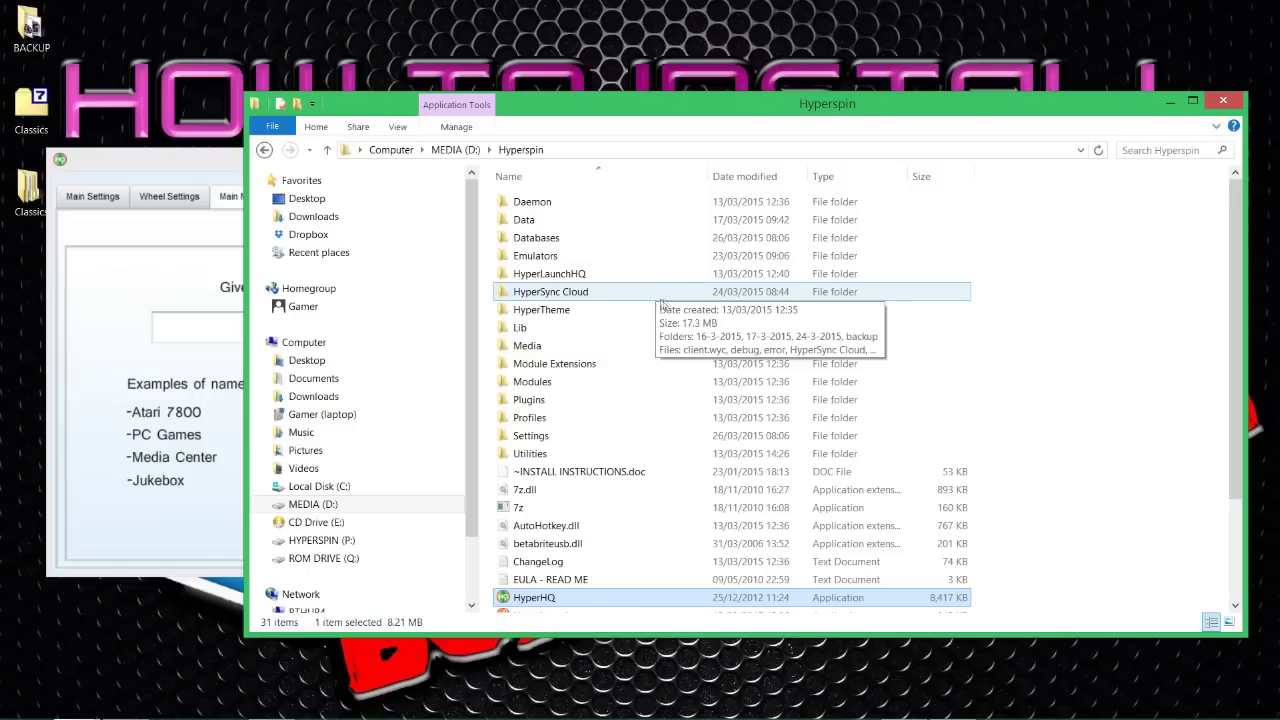
{"action": "scroll", "coordinate": [644, 288], "scroll_direction": "down", "scroll_amount": 3}
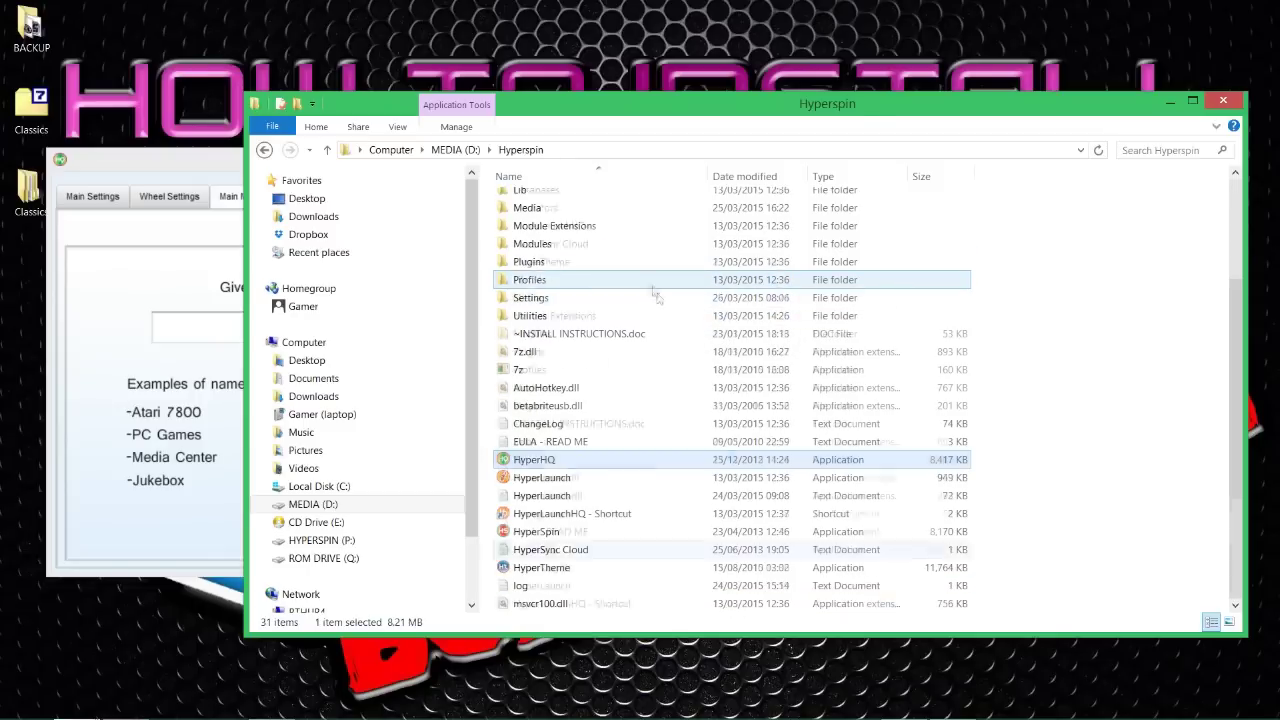
{"action": "scroll", "coordinate": [651, 421], "scroll_direction": "up", "scroll_amount": 3}
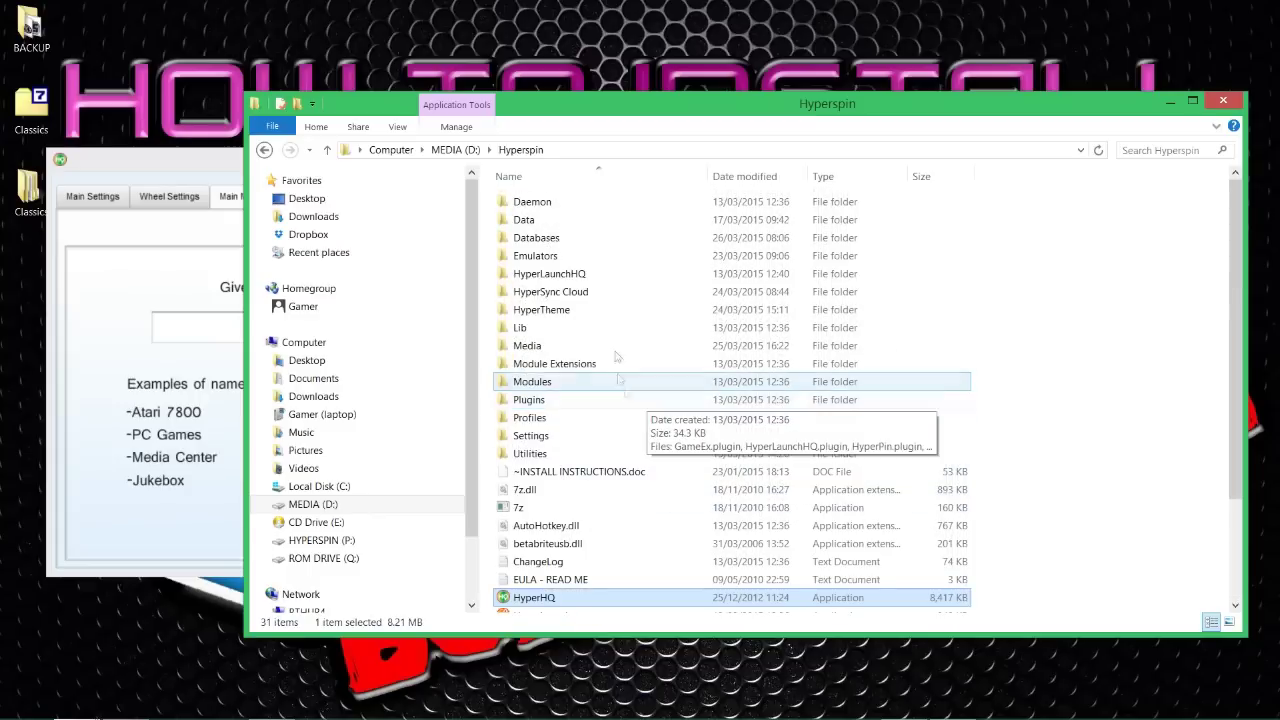
{"action": "double_click", "coordinate": [566, 275]}
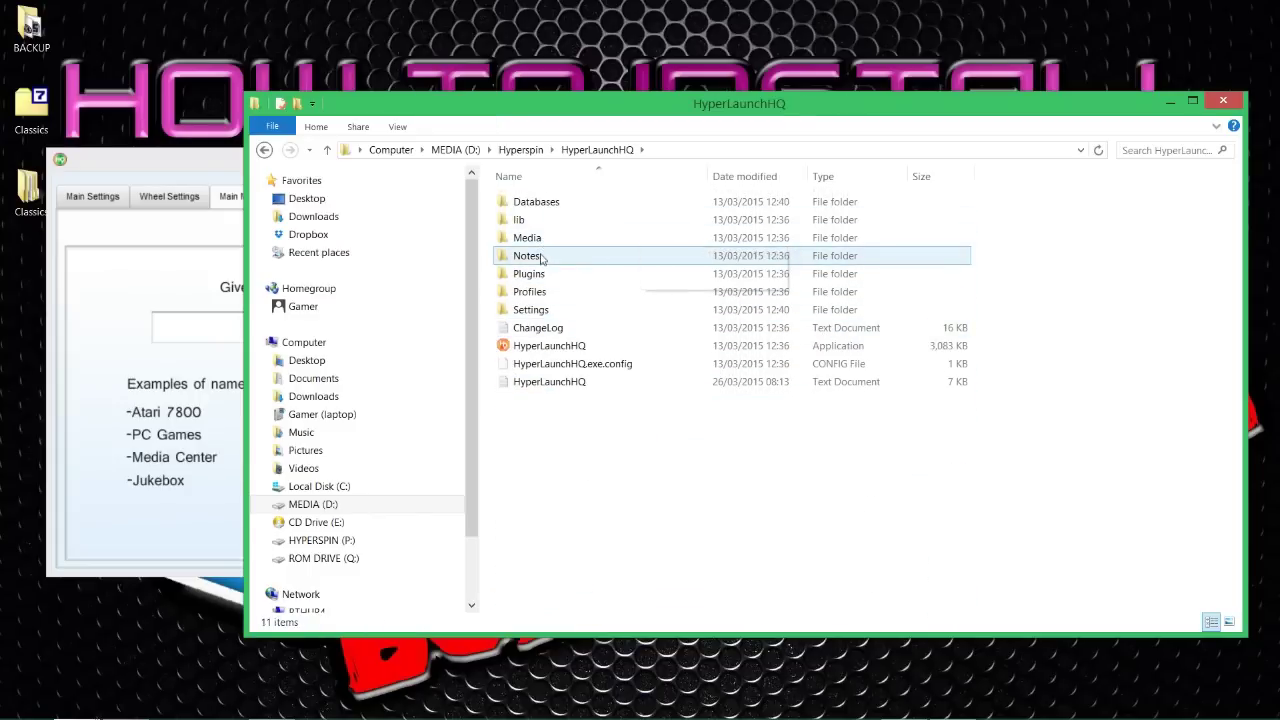
{"action": "double_click", "coordinate": [548, 242]}
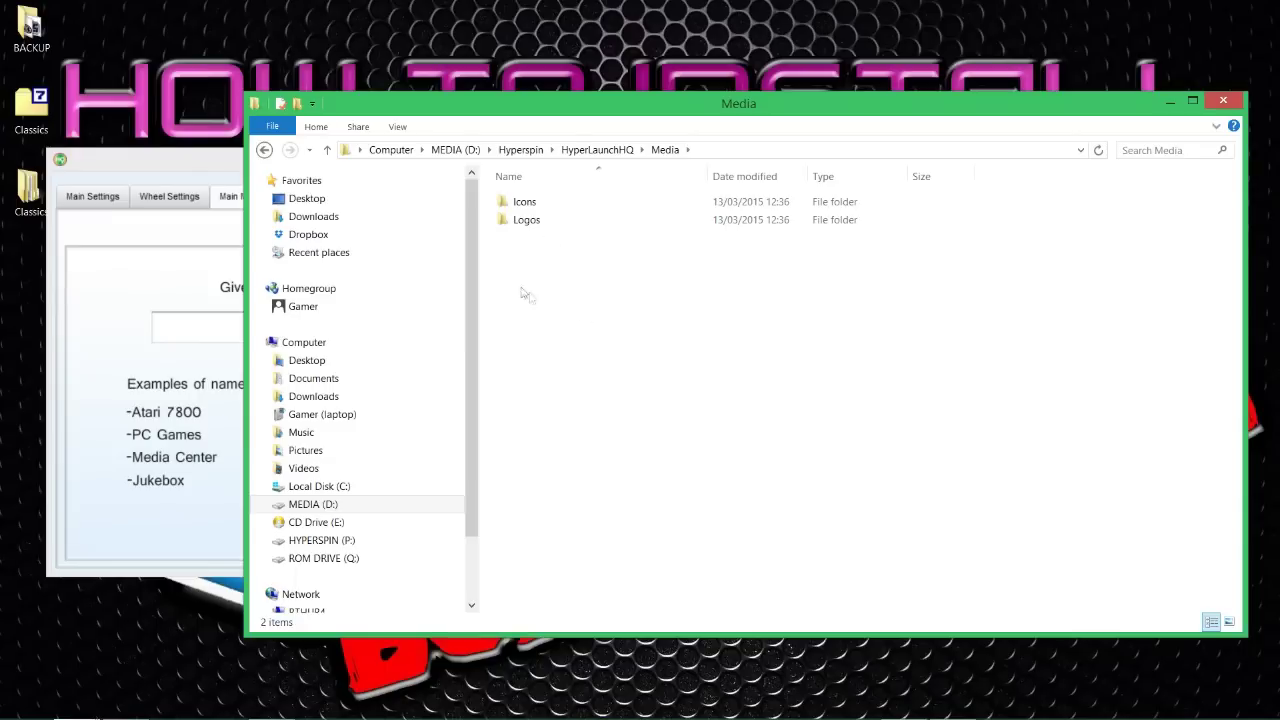
{"action": "left_click", "coordinate": [551, 205]}
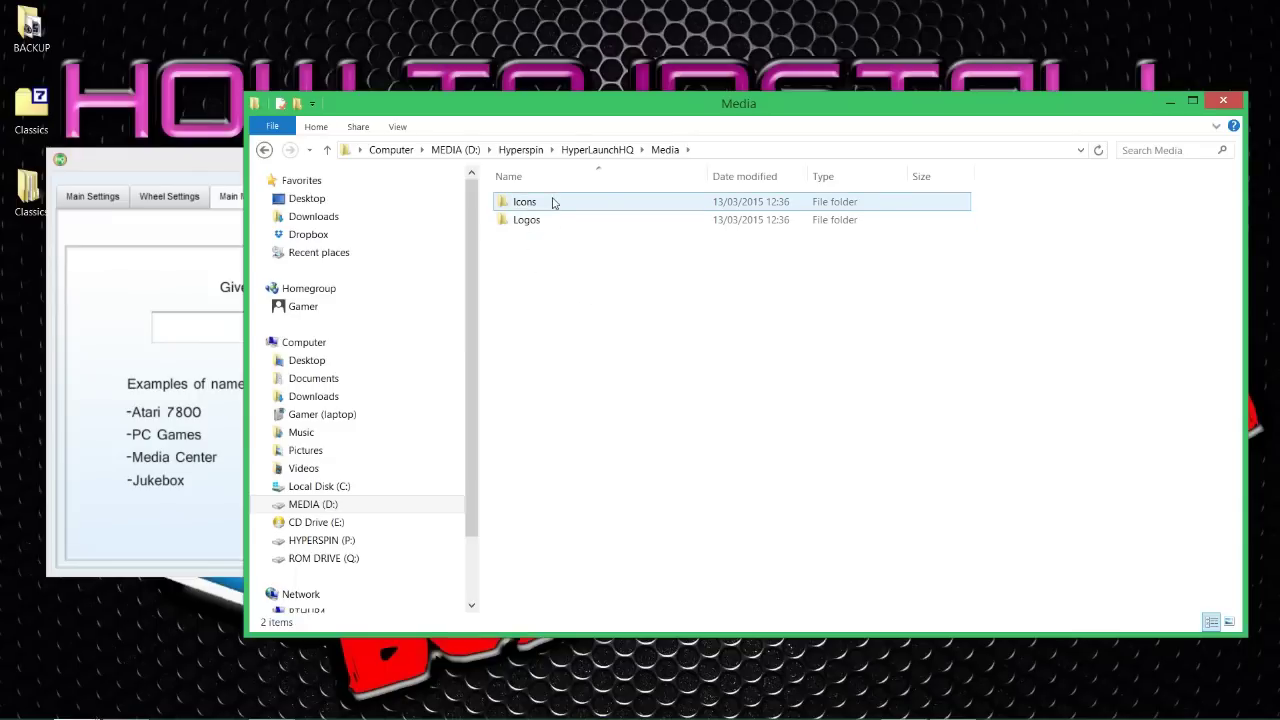
{"action": "double_click", "coordinate": [552, 203]}
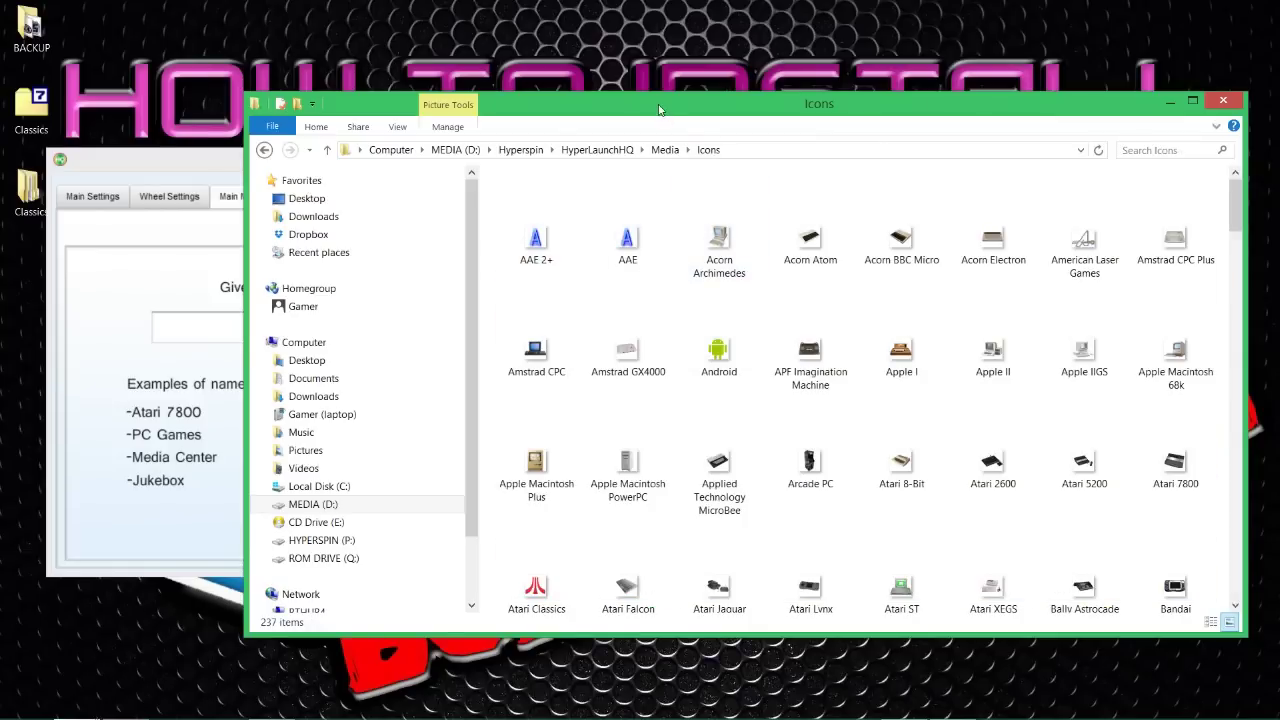
{"action": "left_click_drag", "start_coordinate": [659, 109], "coordinate": [726, 89]}
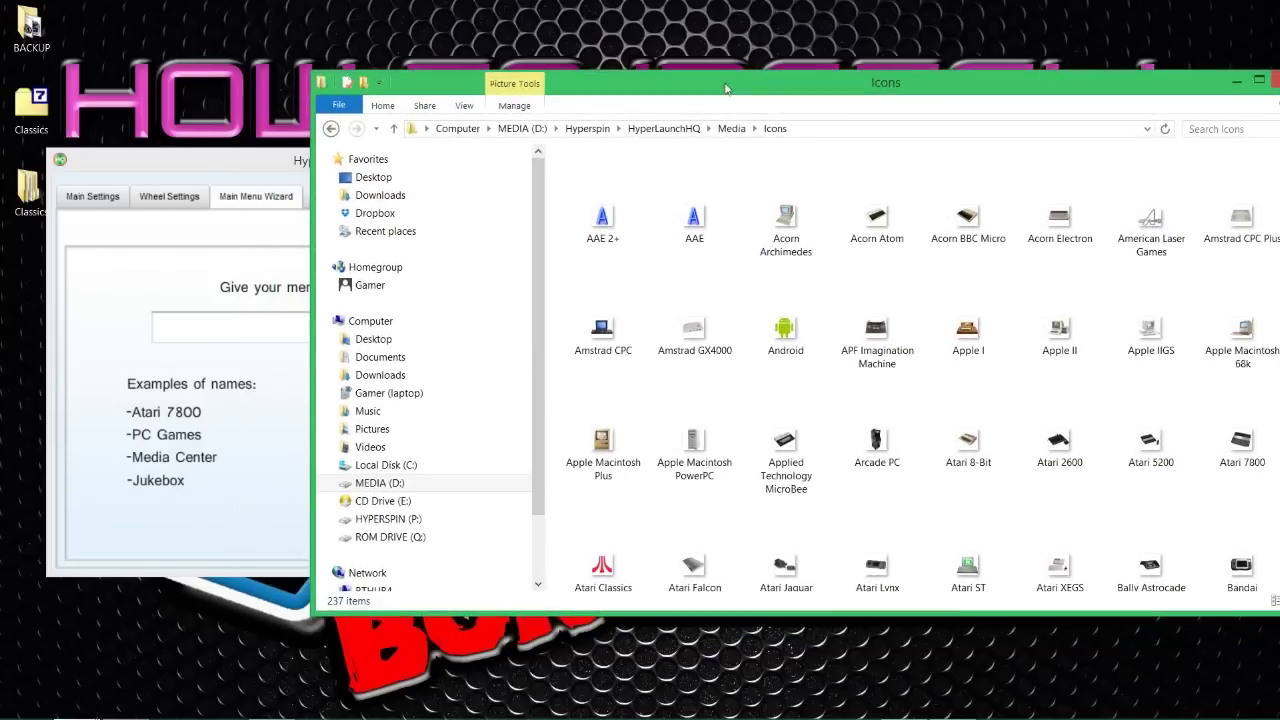
- Look through the system icons in the Icons folder and locate the Atari Classics icon
{"action": "left_click", "coordinate": [617, 232]}
{"action": "scroll", "coordinate": [833, 415], "scroll_direction": "down", "scroll_amount": 20}
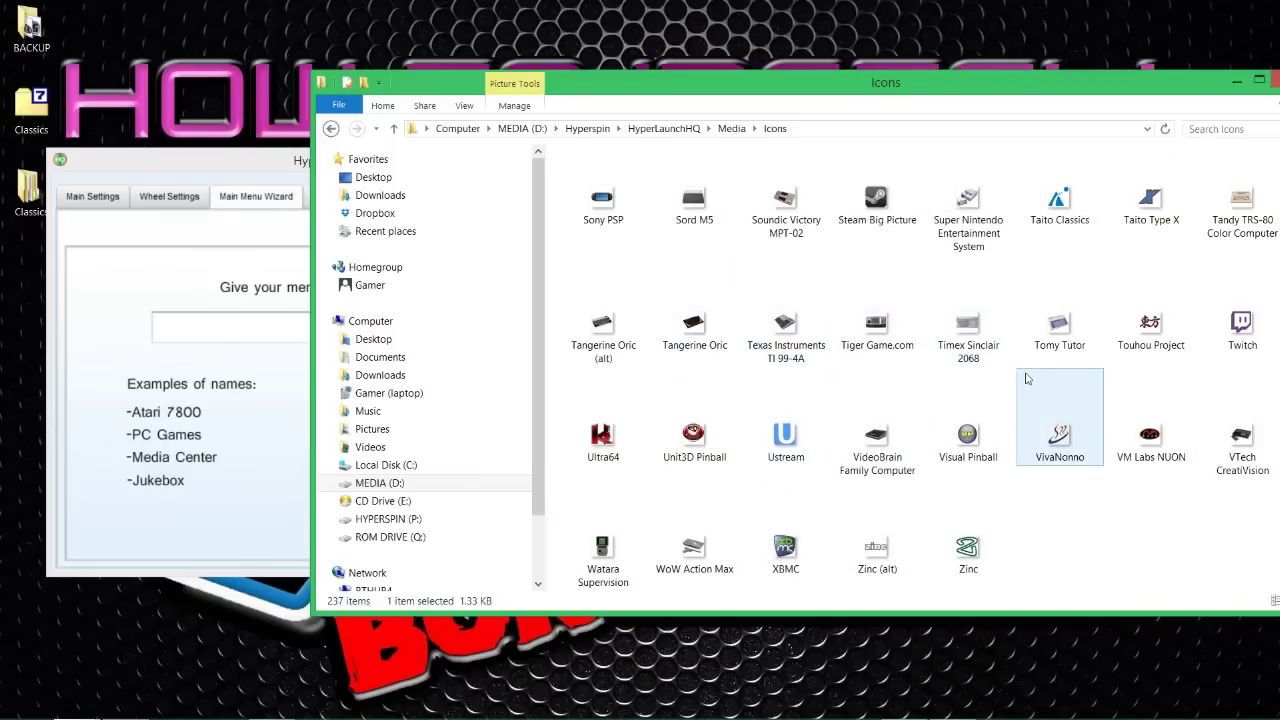
{"action": "scroll", "coordinate": [1025, 380], "scroll_direction": "up", "scroll_amount": 20}
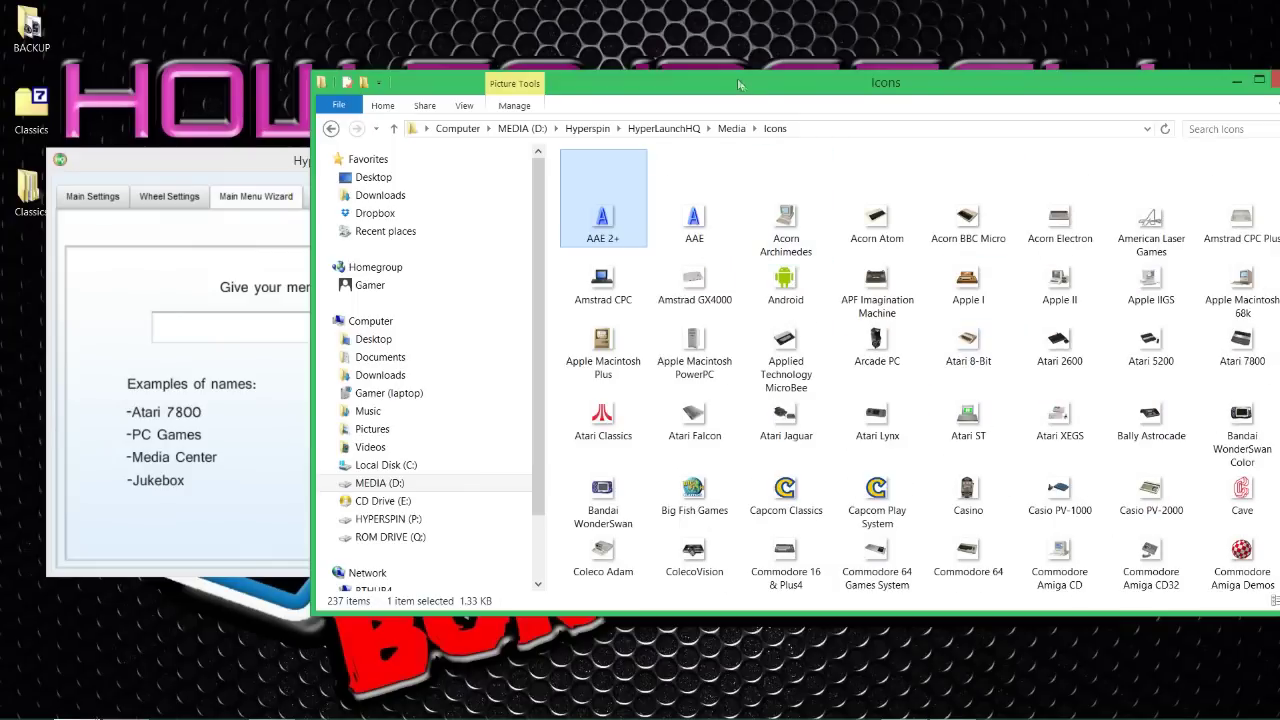
{"action": "left_click_drag", "start_coordinate": [737, 85], "coordinate": [672, 76]}
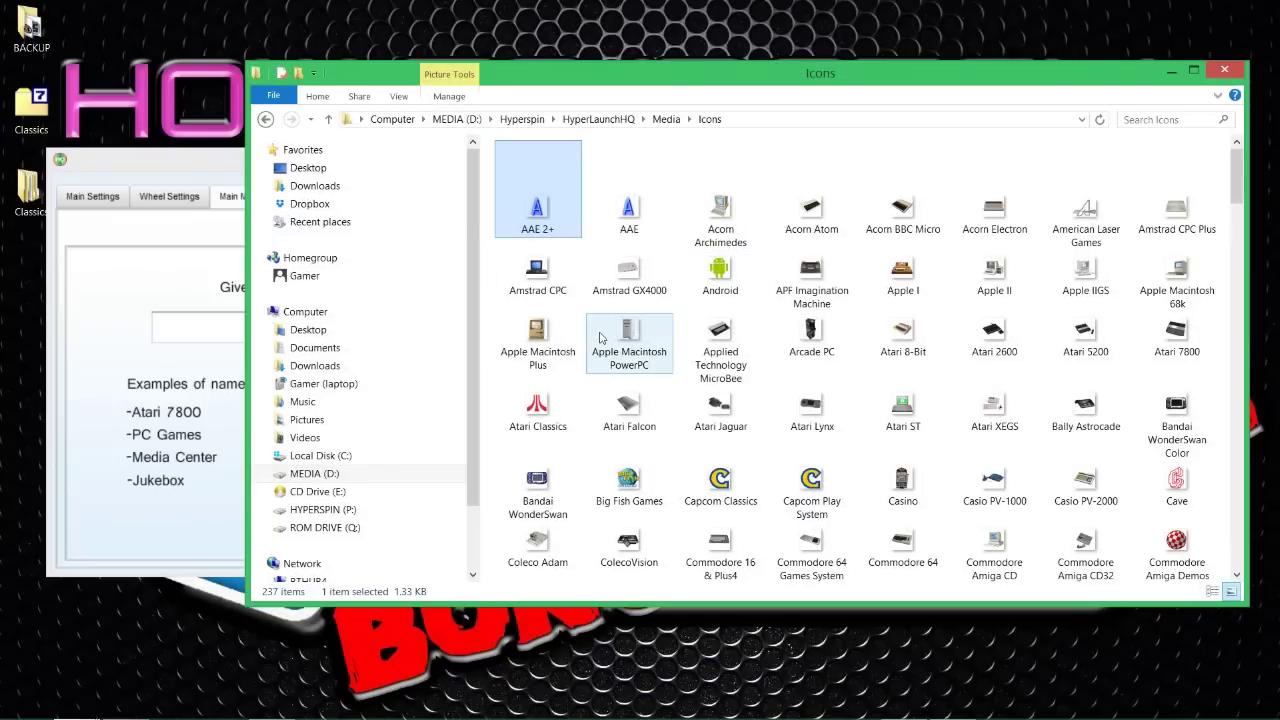
{"action": "left_click", "coordinate": [545, 348]}
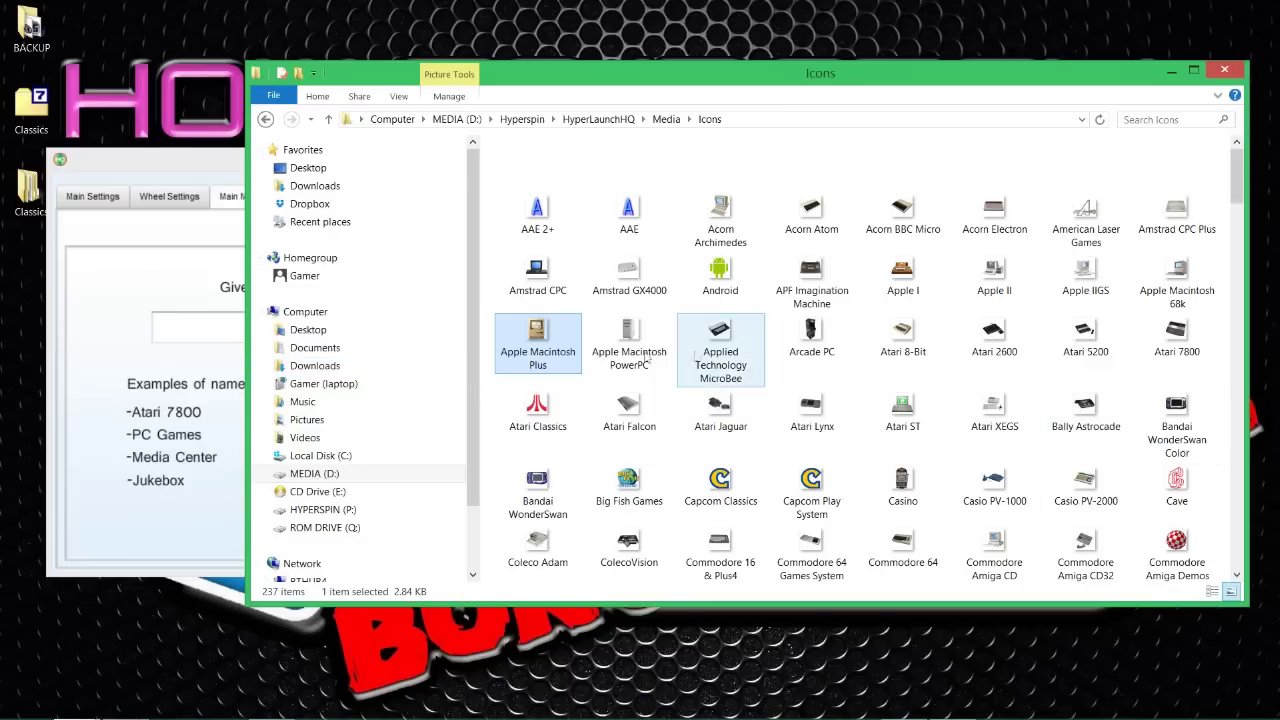
{"action": "left_click", "coordinate": [563, 424]}
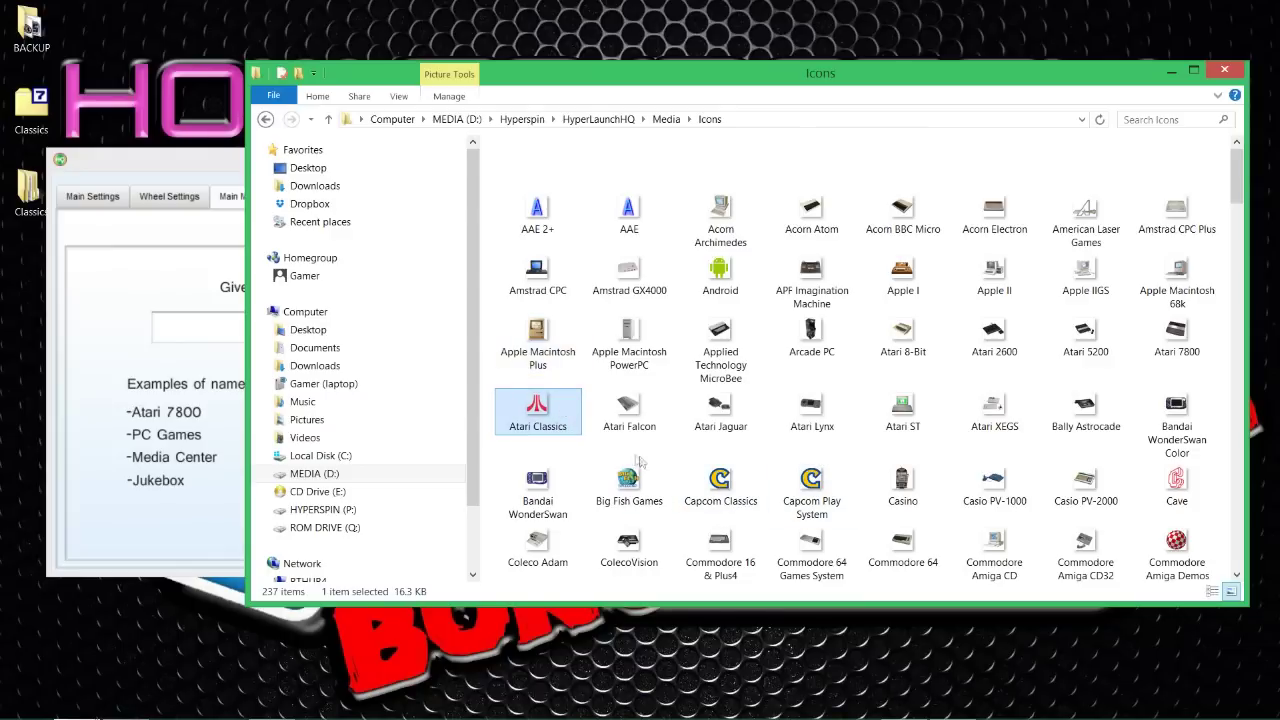
- Copy the Atari Classics icon's name, enter "Atari Classics" as the new menu item's name in HyperHQ and continue
{"action": "left_click", "coordinate": [549, 427]}
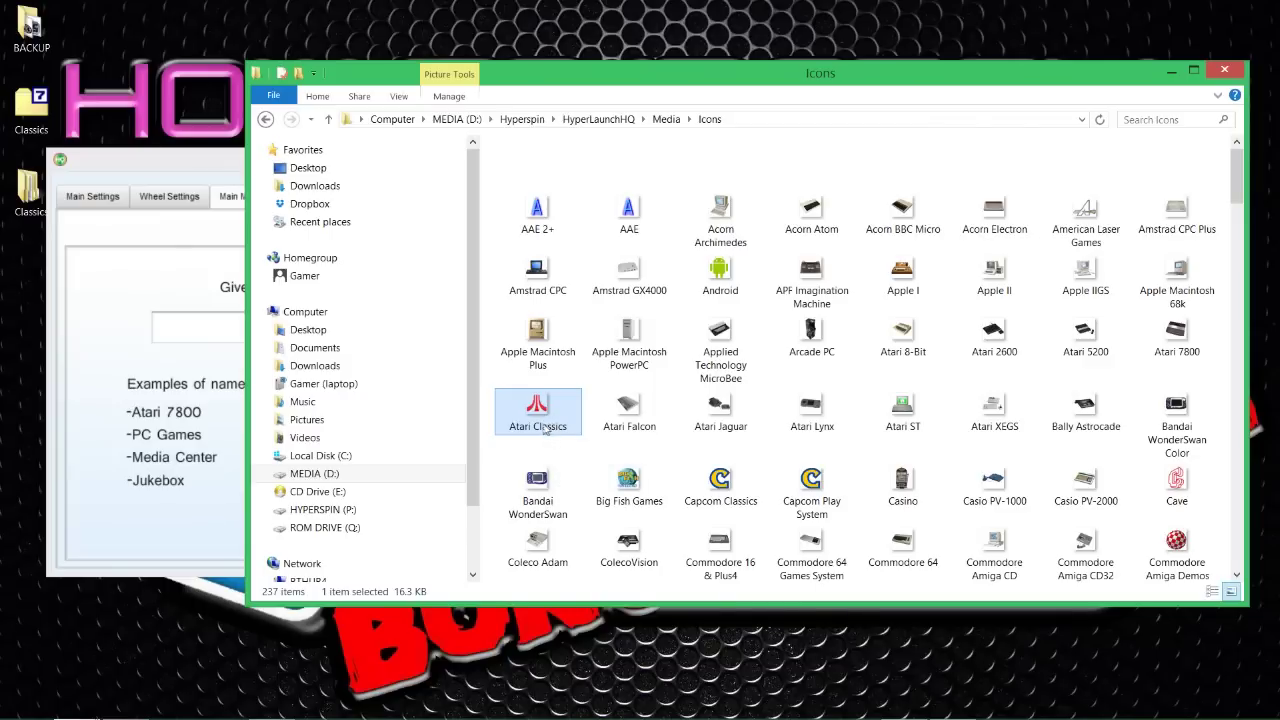
{"action": "right_click", "coordinate": [540, 428]}
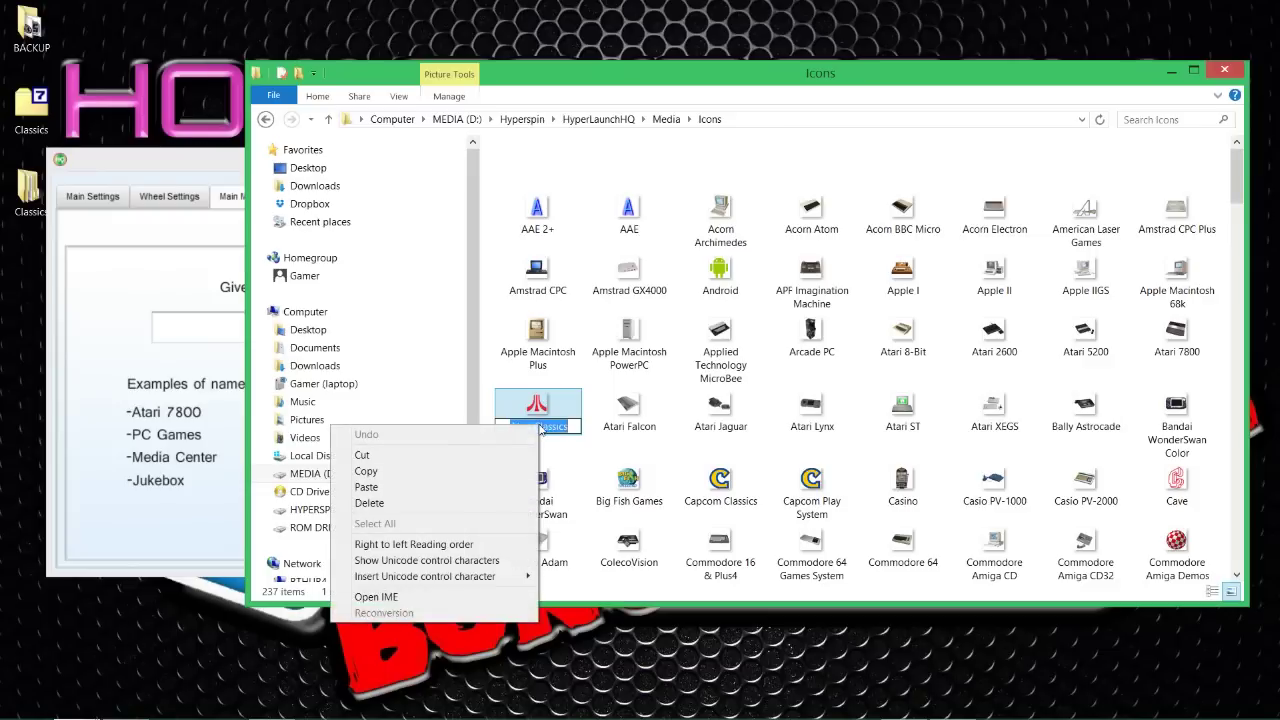
{"action": "left_click", "coordinate": [510, 472]}
{"action": "left_click", "coordinate": [219, 324]}
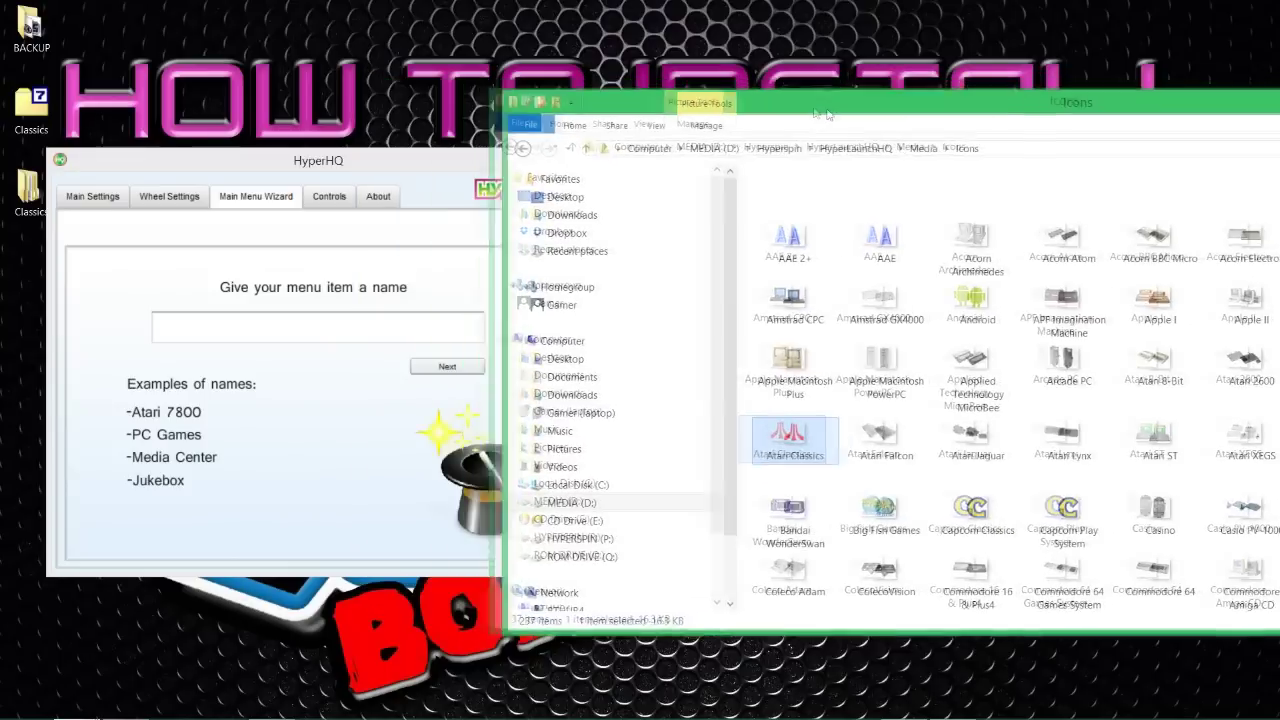
{"action": "left_click", "coordinate": [282, 328]}
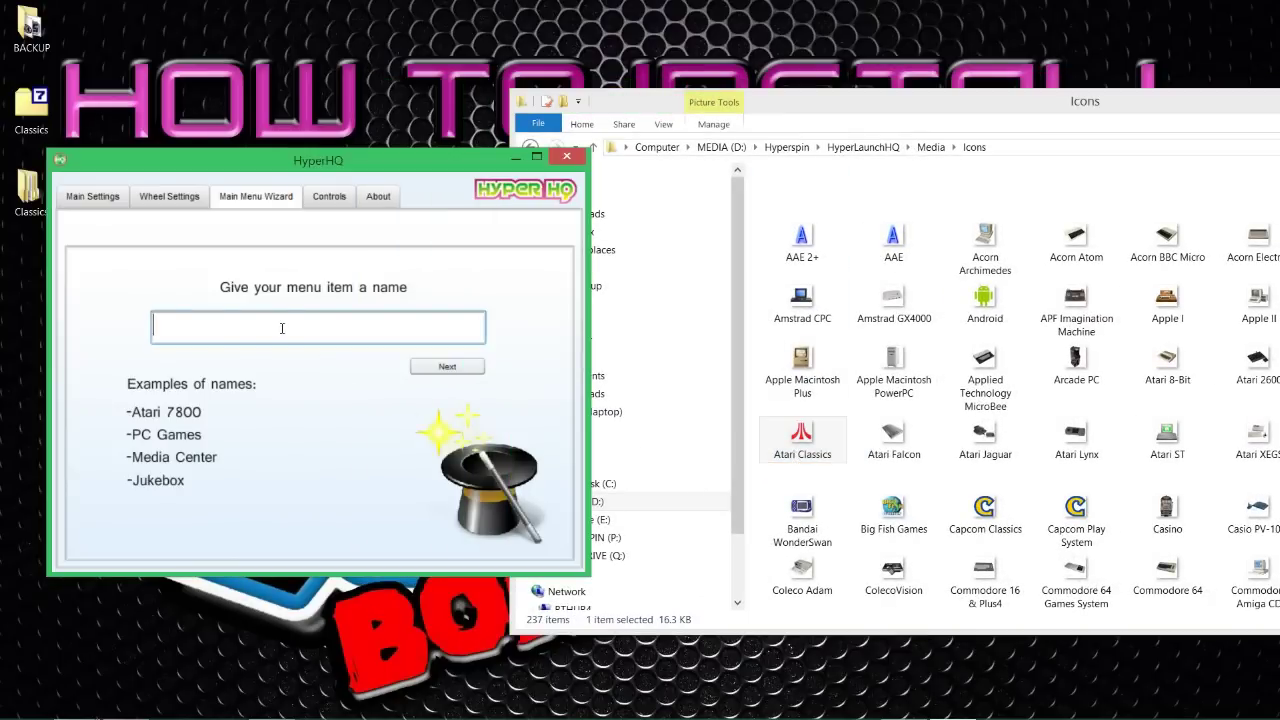
{"action": "type", "text": "Atari Classics"}
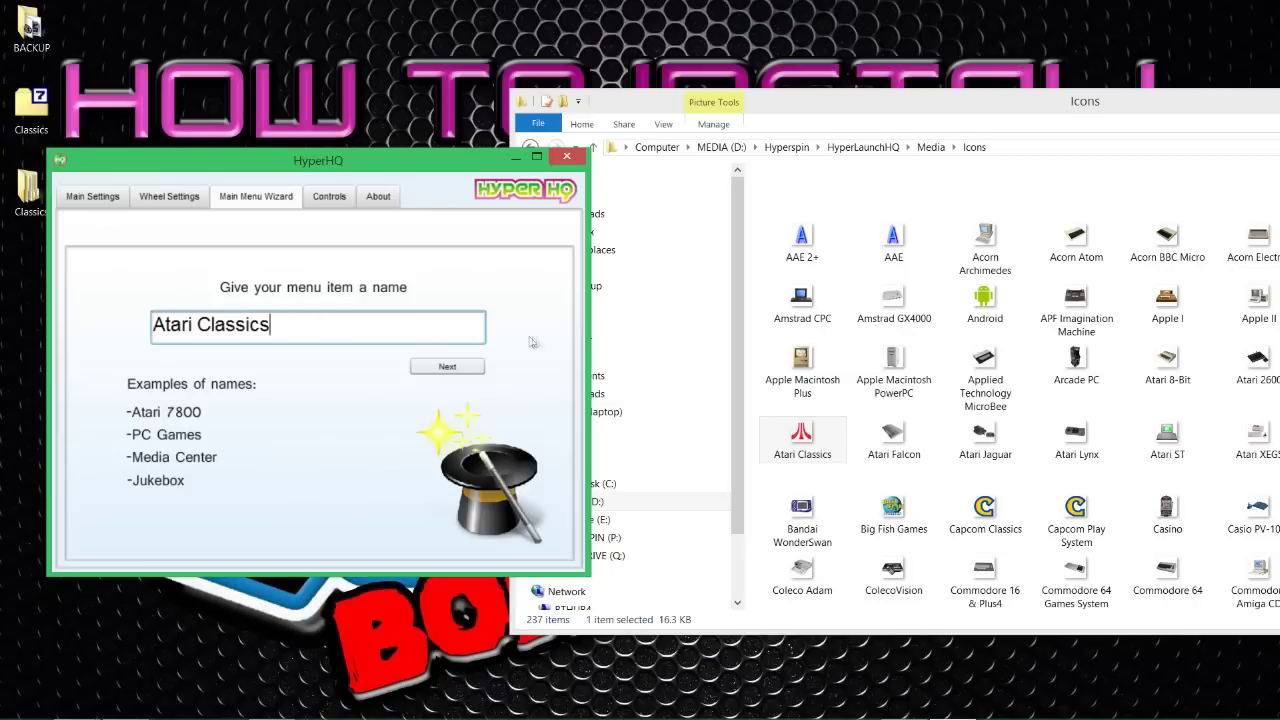
{"action": "left_click_drag", "start_coordinate": [417, 162], "coordinate": [481, 179]}
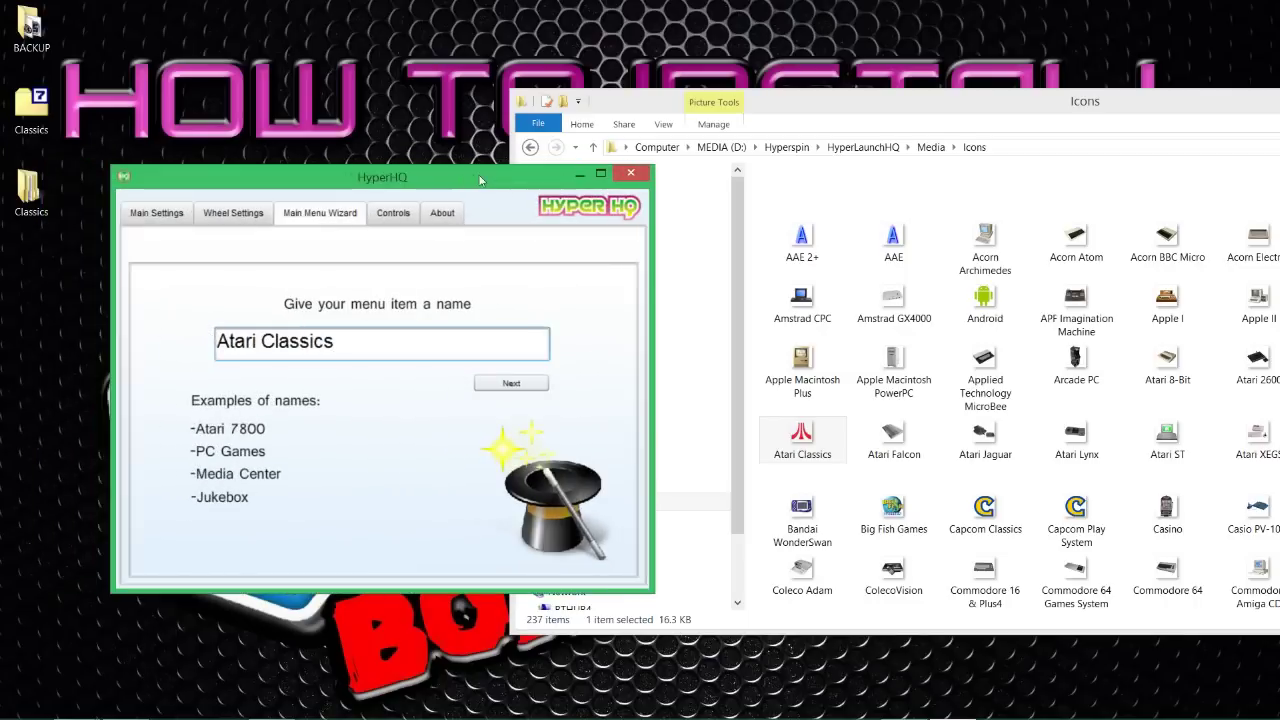
{"action": "left_click", "coordinate": [511, 386]}
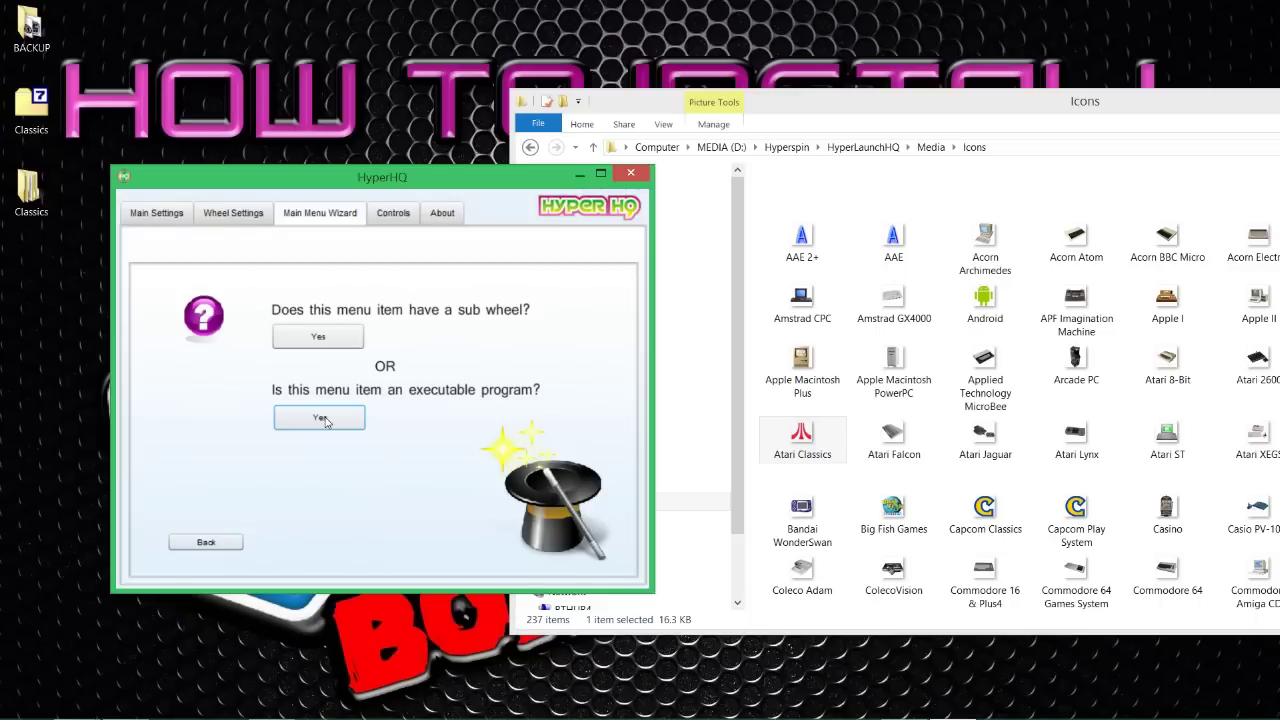
- Give the Atari Classics item a sub wheel, add it after MAME in the Main Menu and finish the wizard
{"action": "left_click", "coordinate": [338, 336]}
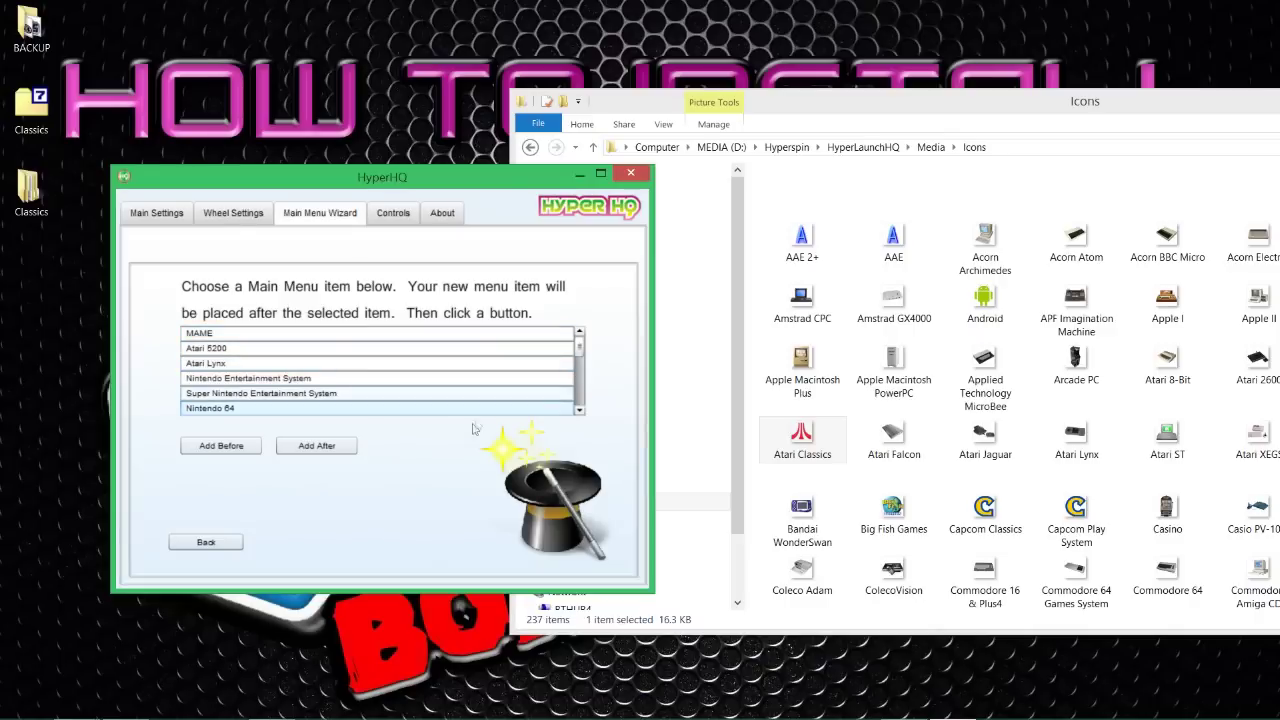
{"action": "scroll", "coordinate": [308, 383], "scroll_direction": "down", "scroll_amount": 5}
{"action": "scroll", "coordinate": [308, 383], "scroll_direction": "up", "scroll_amount": 5}
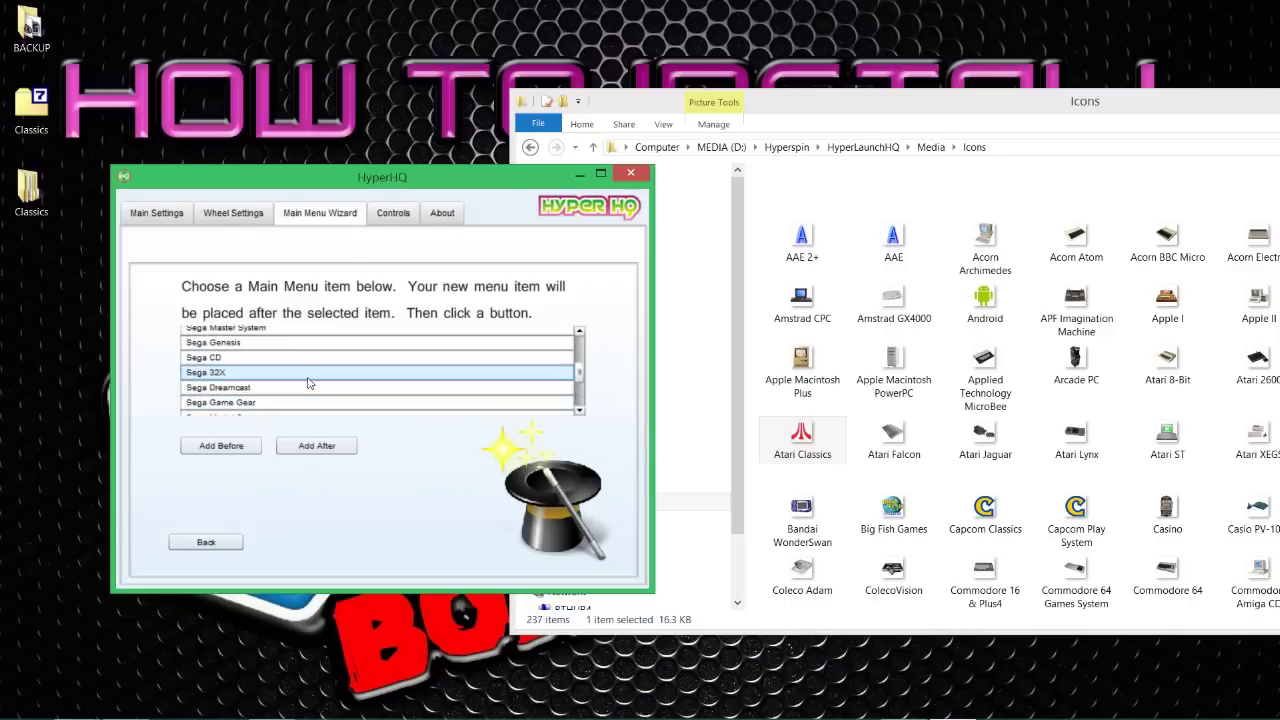
{"action": "scroll", "coordinate": [308, 383], "scroll_direction": "down", "scroll_amount": 5}
{"action": "scroll", "coordinate": [308, 383], "scroll_direction": "up", "scroll_amount": 5}
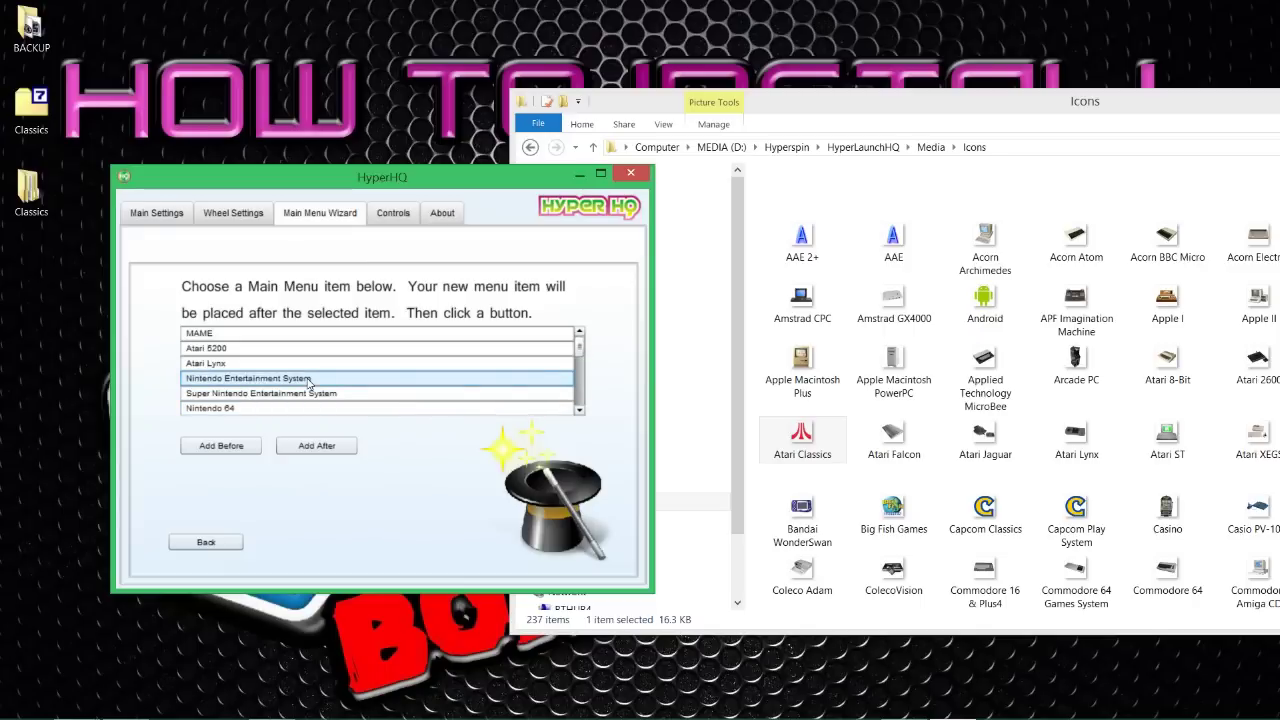
{"action": "scroll", "coordinate": [265, 363], "scroll_direction": "down", "scroll_amount": 5}
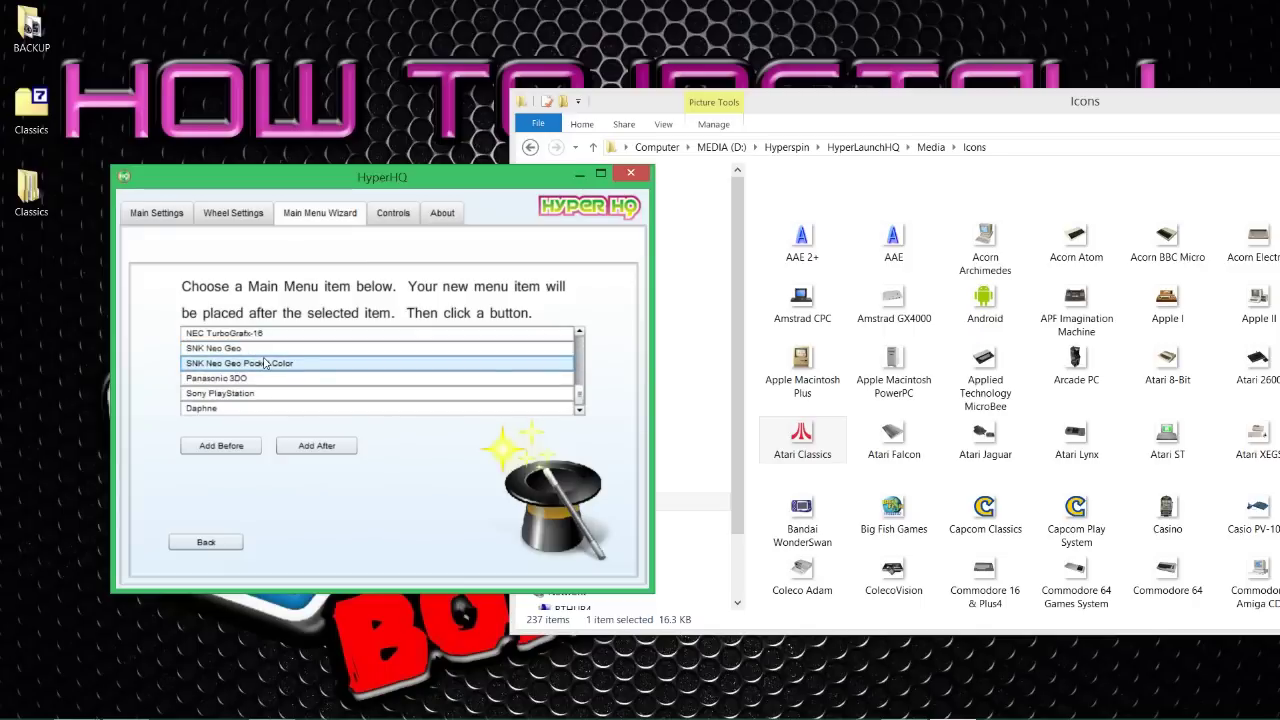
{"action": "scroll", "coordinate": [308, 383], "scroll_direction": "up", "scroll_amount": 5}
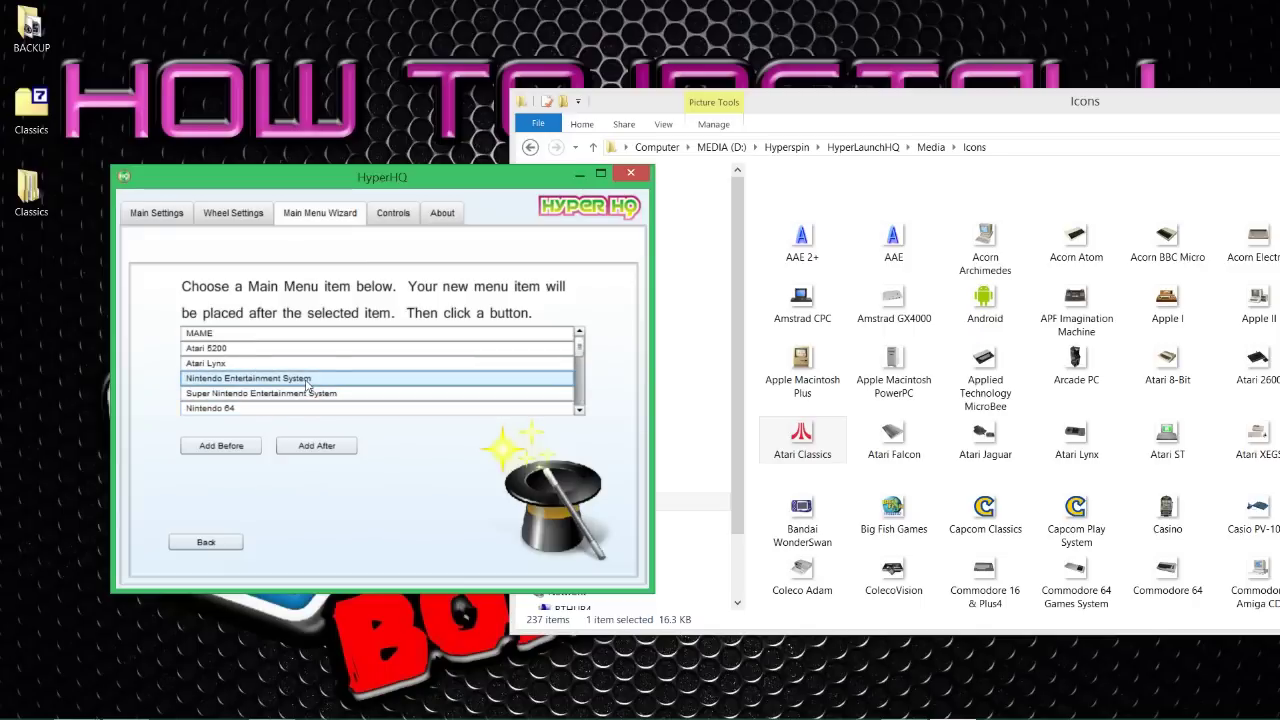
{"action": "left_click", "coordinate": [240, 338]}
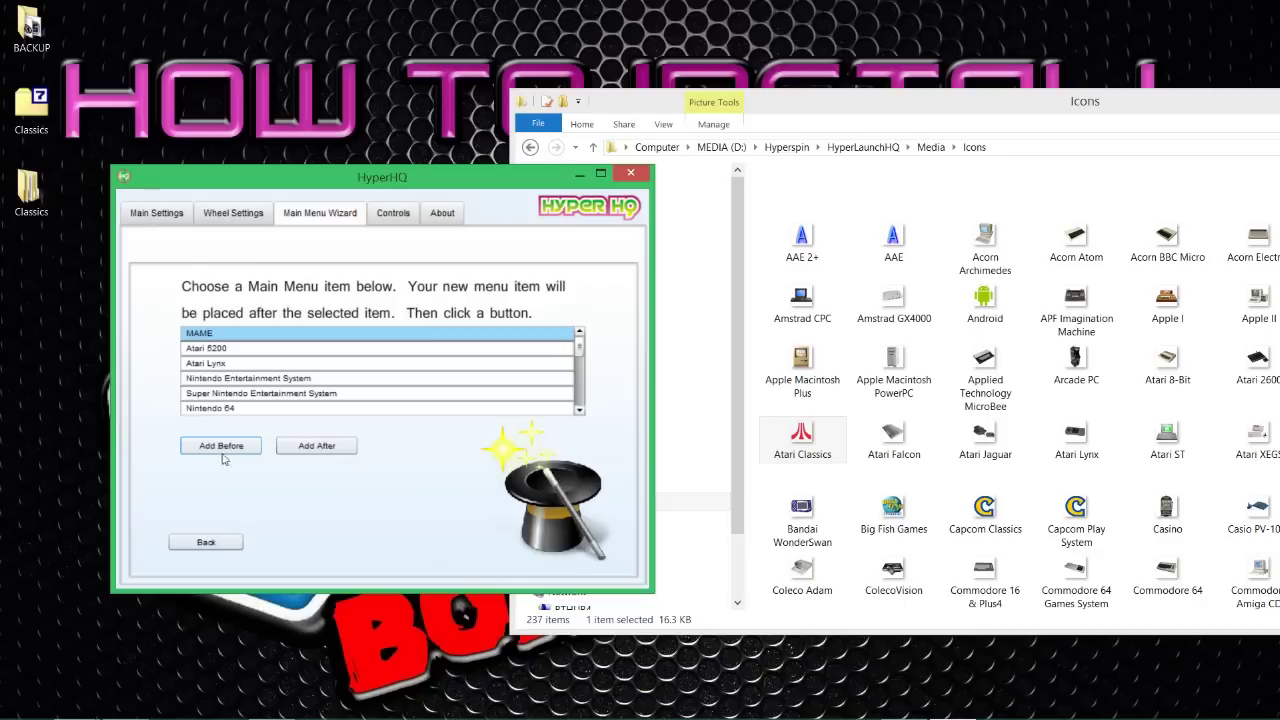
{"action": "left_click", "coordinate": [316, 447]}
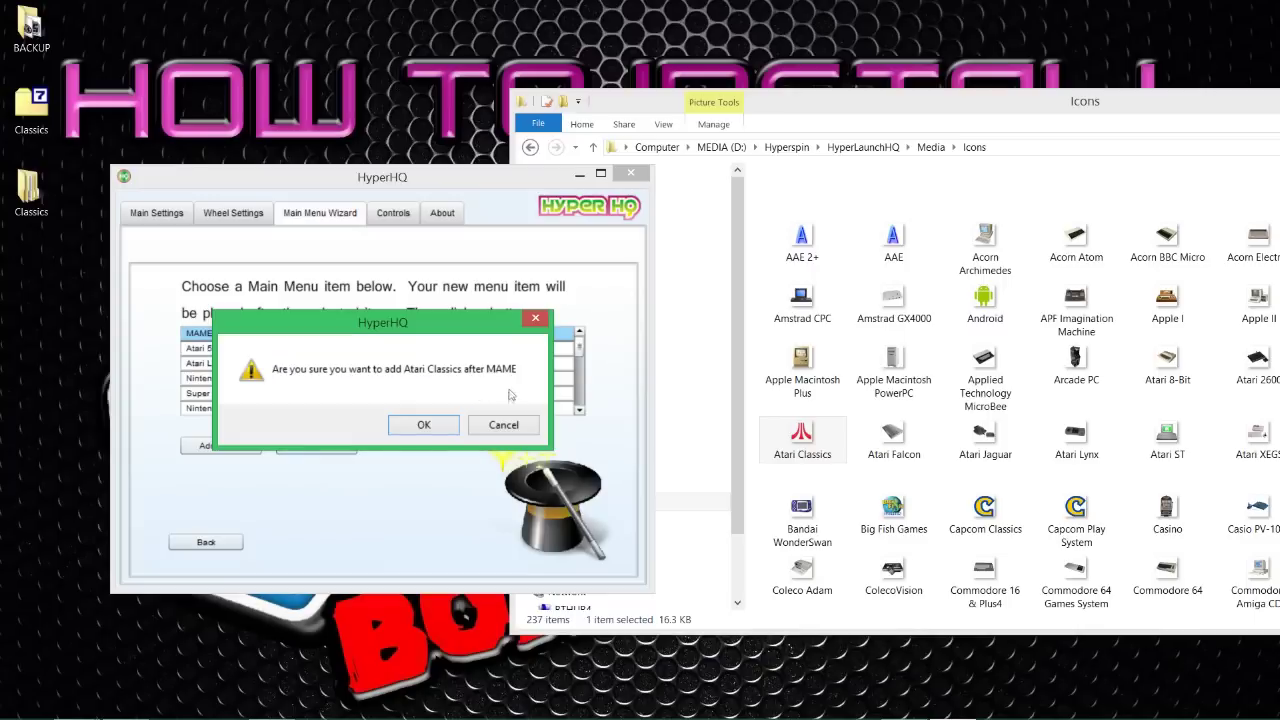
{"action": "left_click", "coordinate": [440, 435]}
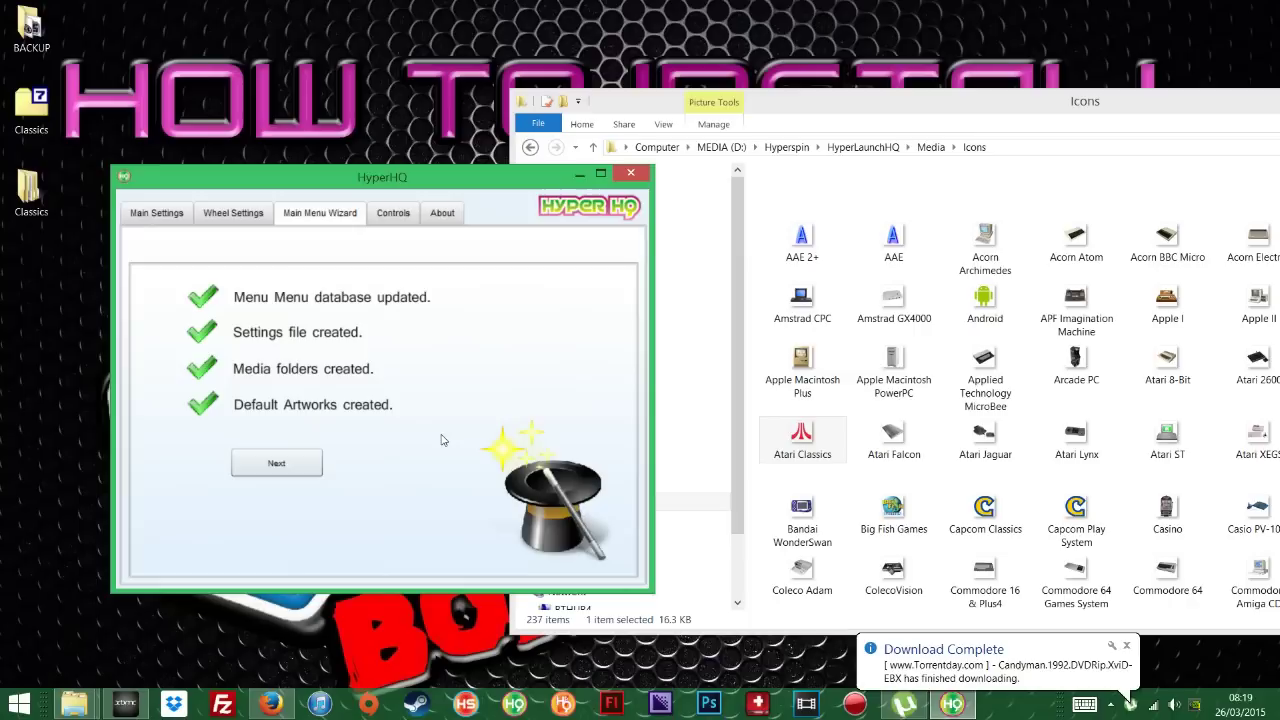
{"action": "left_click", "coordinate": [1126, 645]}
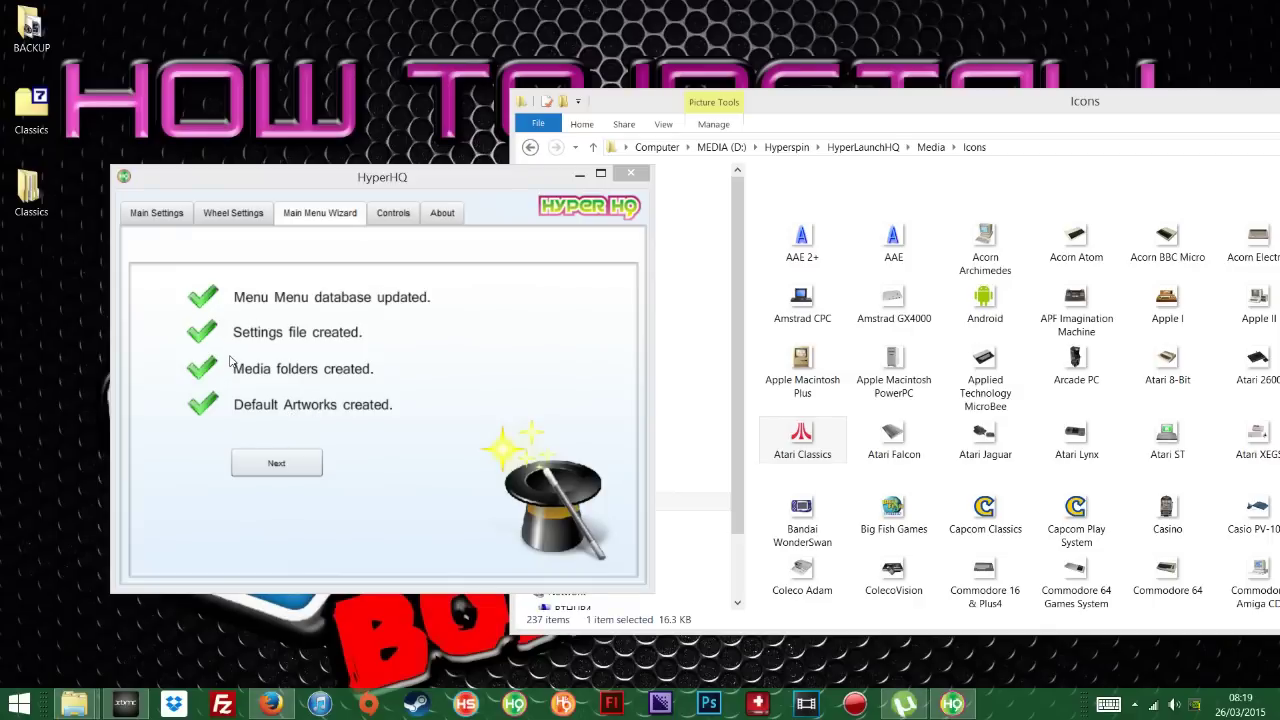
{"action": "left_click", "coordinate": [255, 463]}
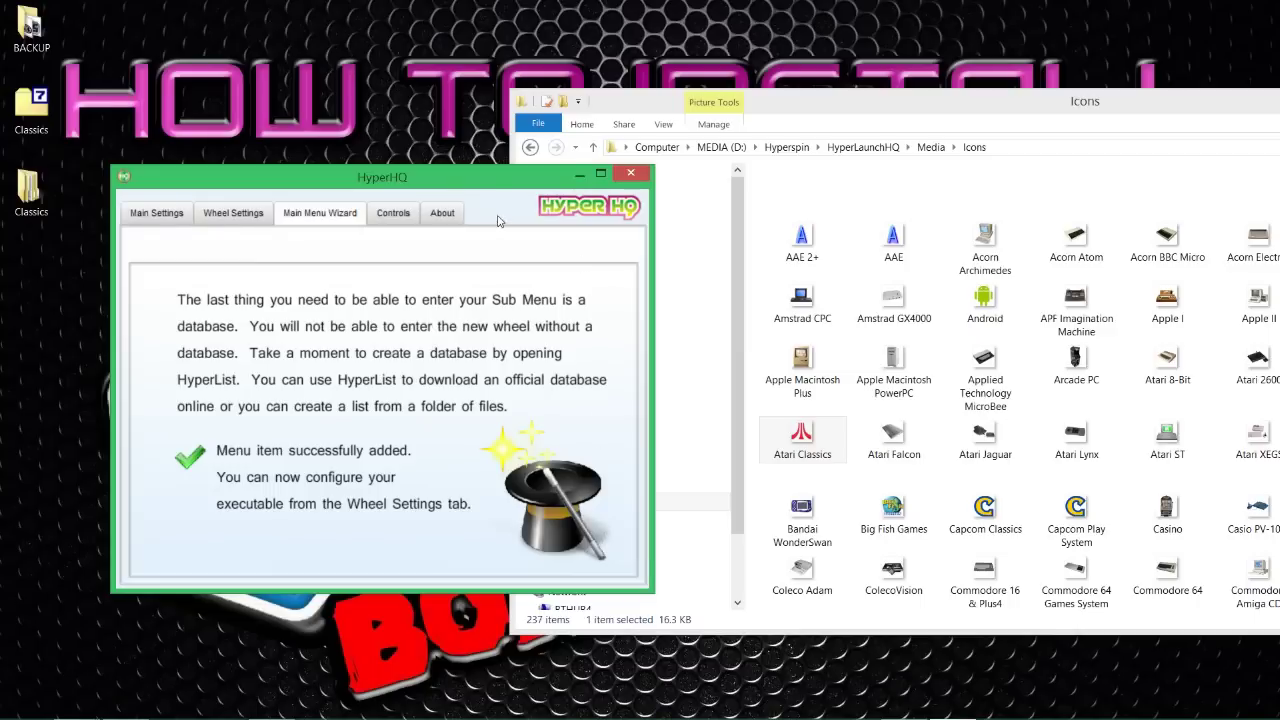
- Check the wheel list in the wheel settings for Atari Classics and close HyperHQ
{"action": "left_click_drag", "start_coordinate": [445, 181], "coordinate": [519, 193]}
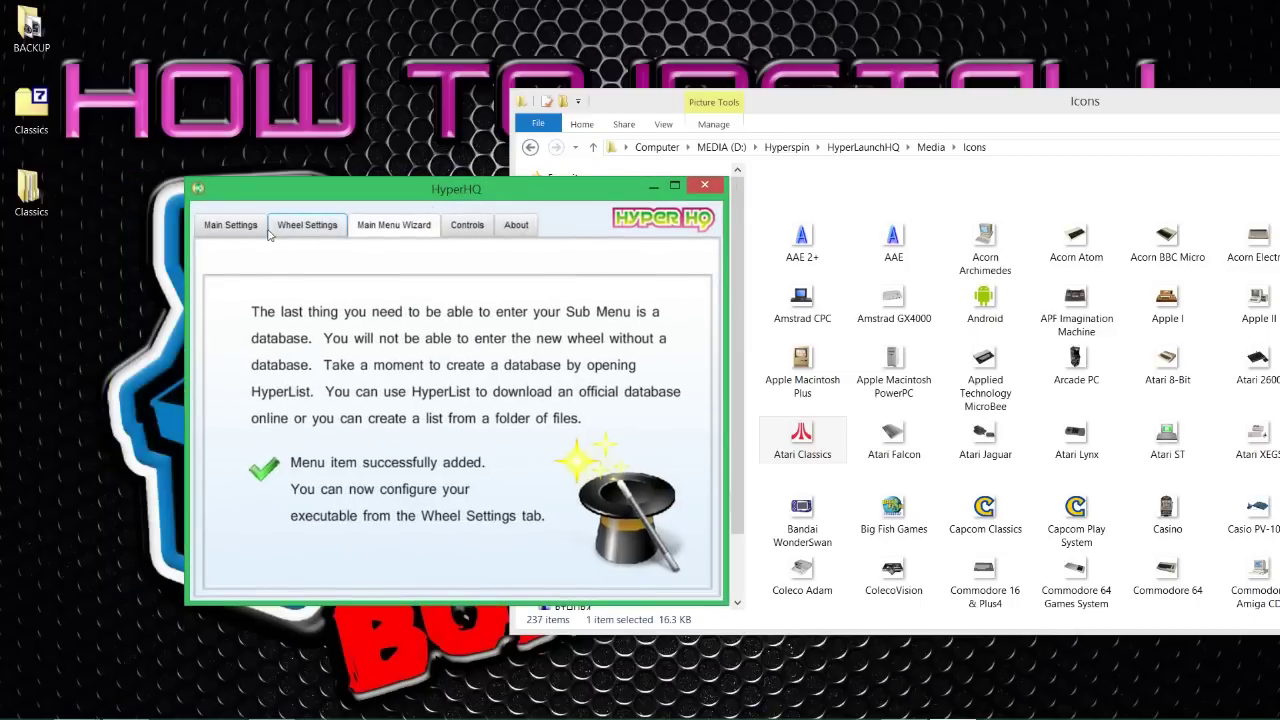
{"action": "left_click", "coordinate": [318, 226]}
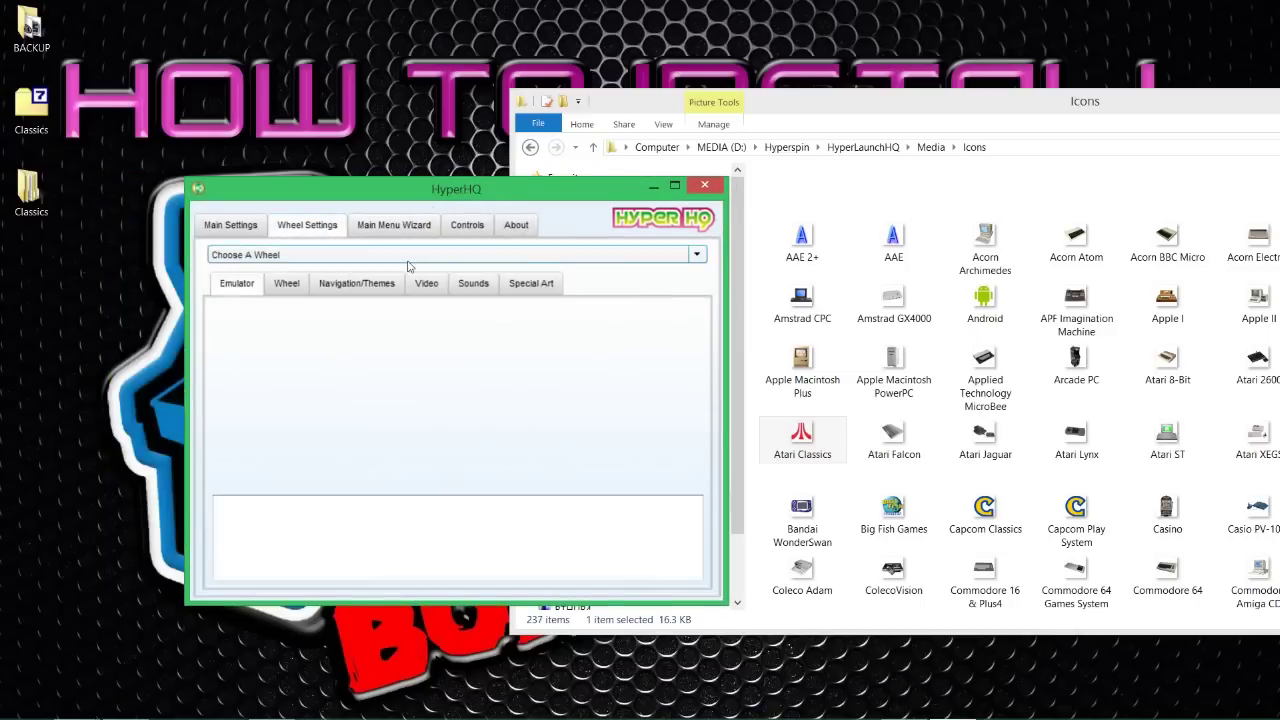
{"action": "left_click", "coordinate": [352, 259]}
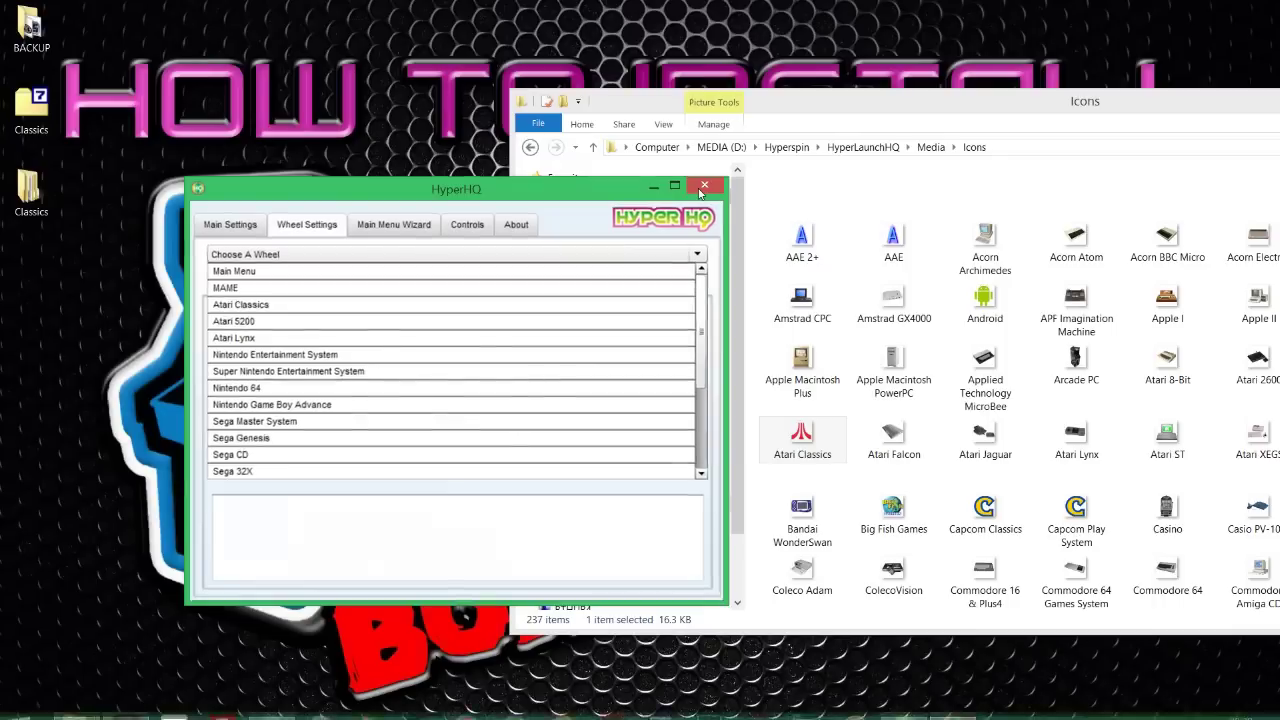
{"action": "left_click", "coordinate": [703, 187]}
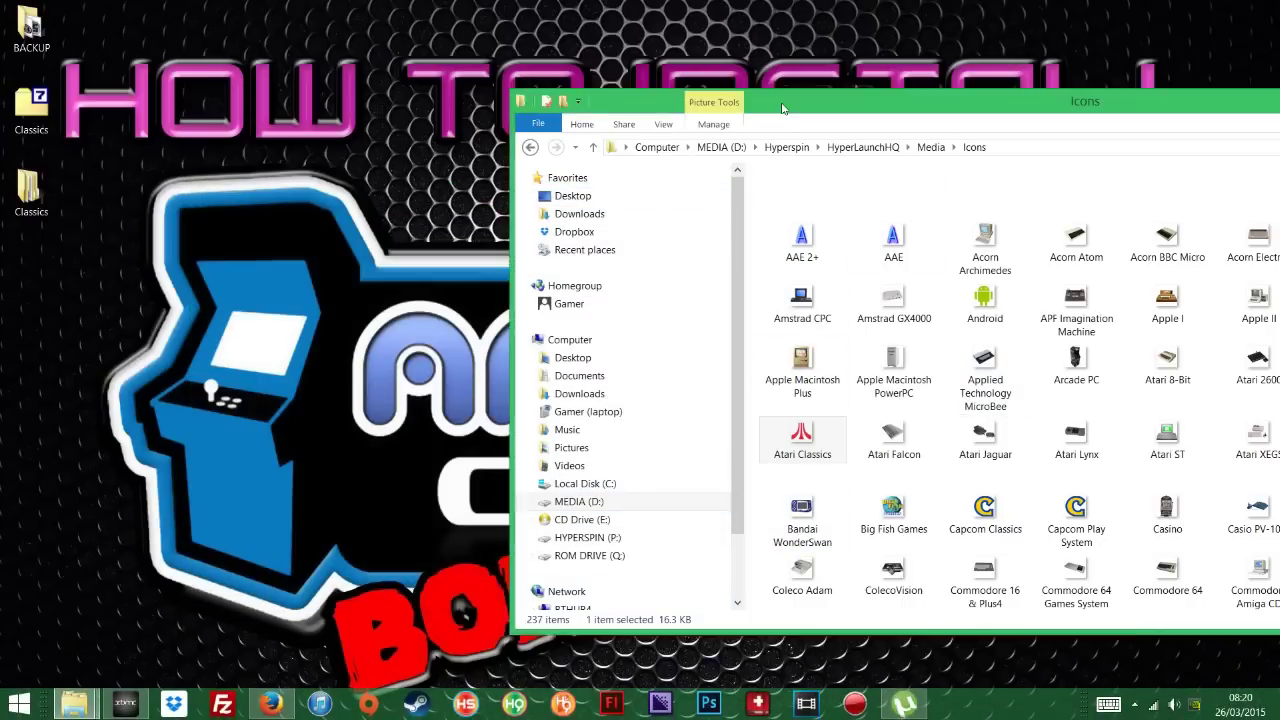
- Go to the Hyperspin folder on the MEDIA (D:) drive and launch HyperLaunchHQ from its shortcut
{"action": "left_click_drag", "start_coordinate": [788, 120], "coordinate": [577, 99]}
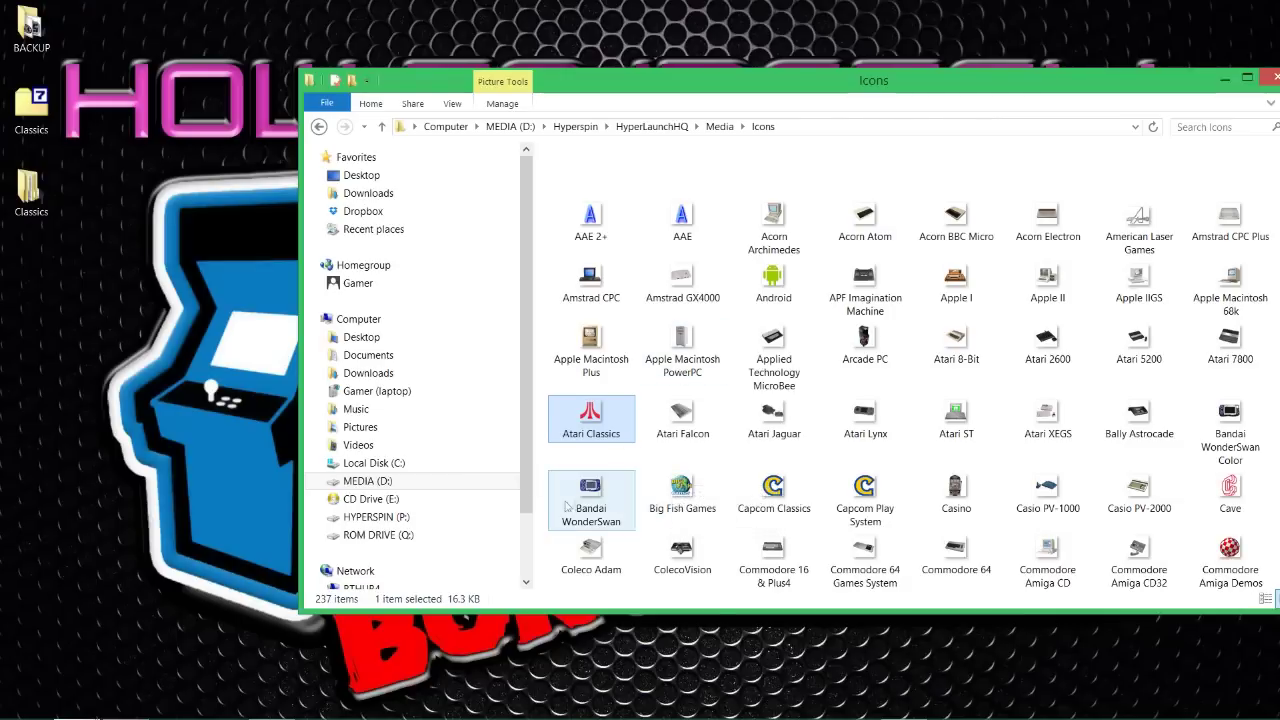
{"action": "left_click", "coordinate": [385, 487]}
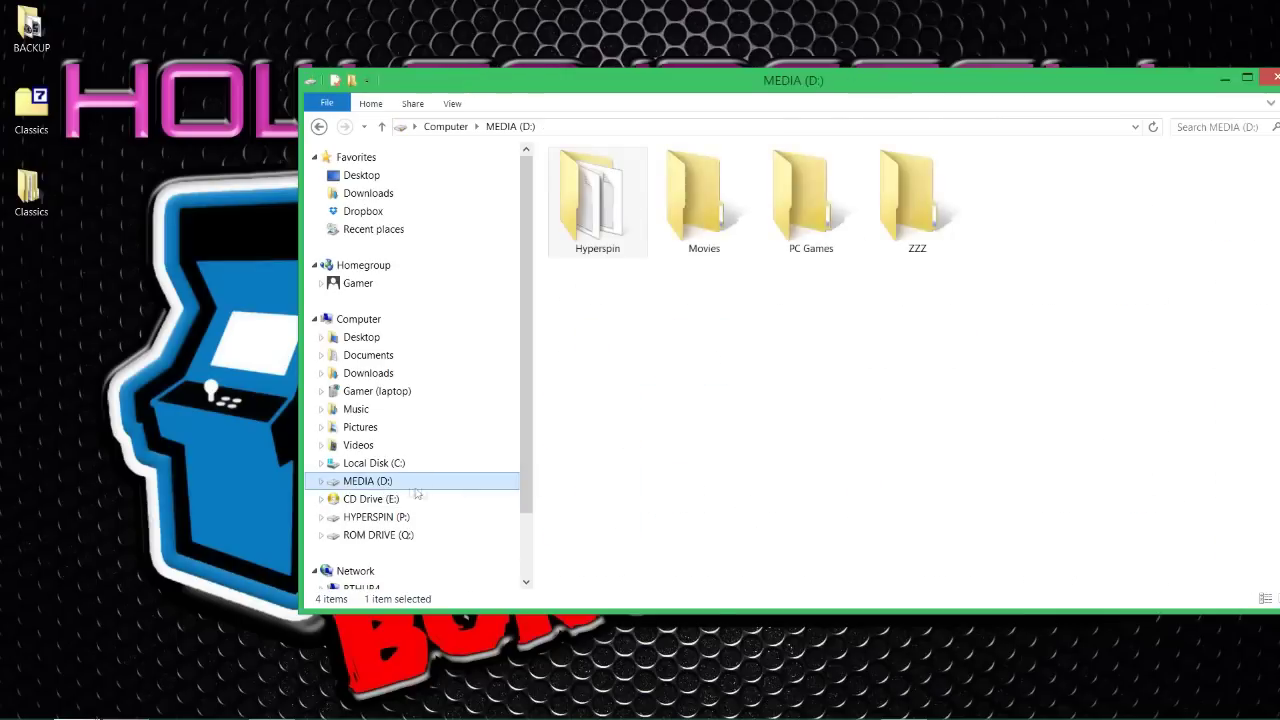
{"action": "double_click", "coordinate": [597, 233]}
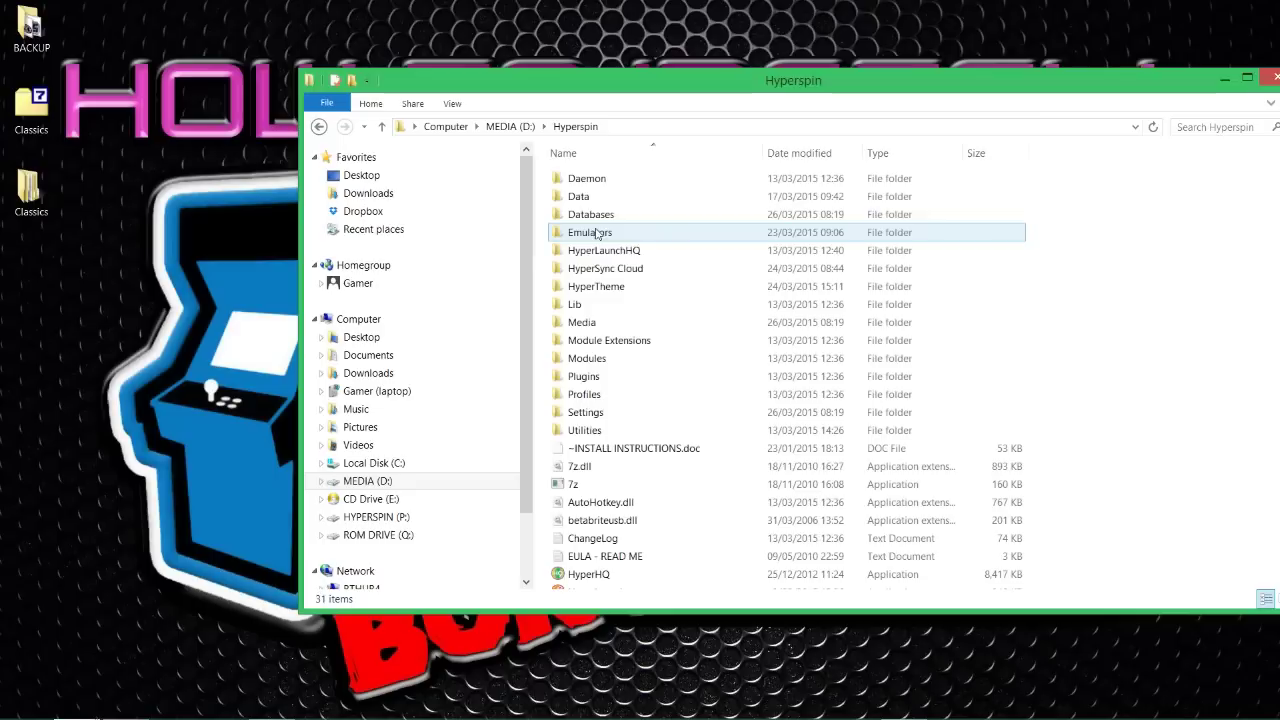
{"action": "scroll", "coordinate": [697, 381], "scroll_direction": "down", "scroll_amount": 3}
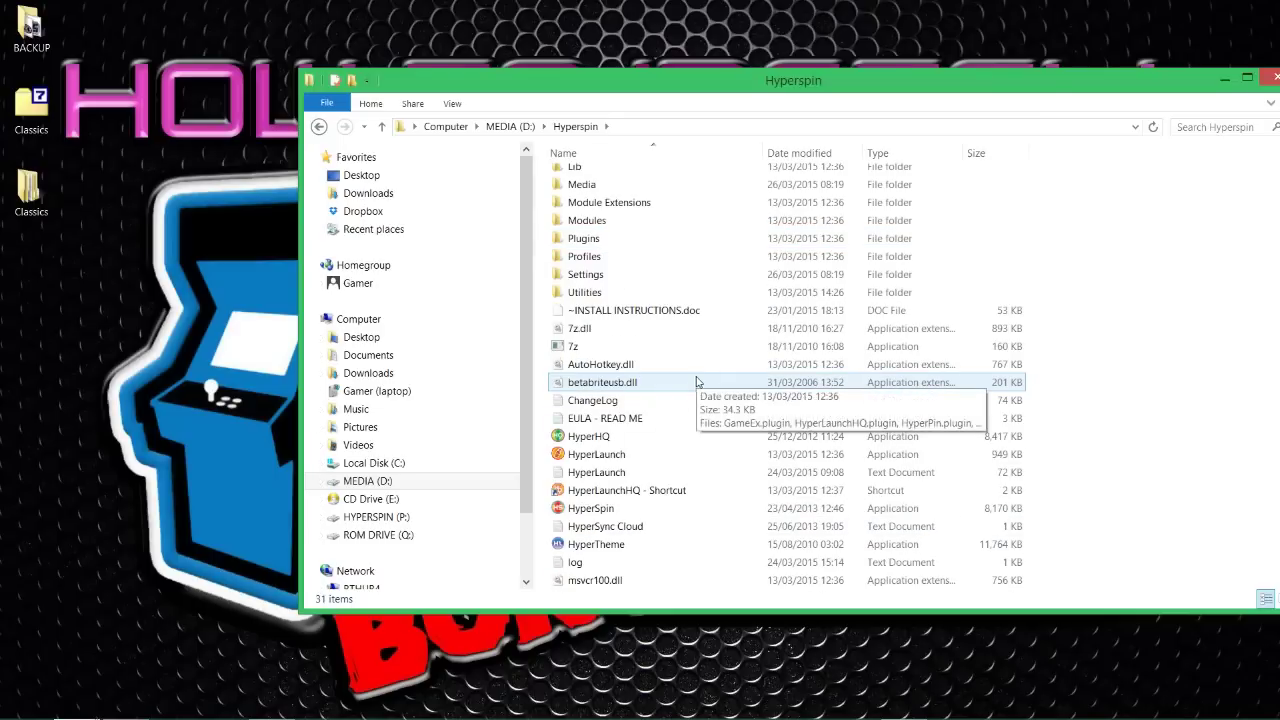
{"action": "double_click", "coordinate": [677, 492]}
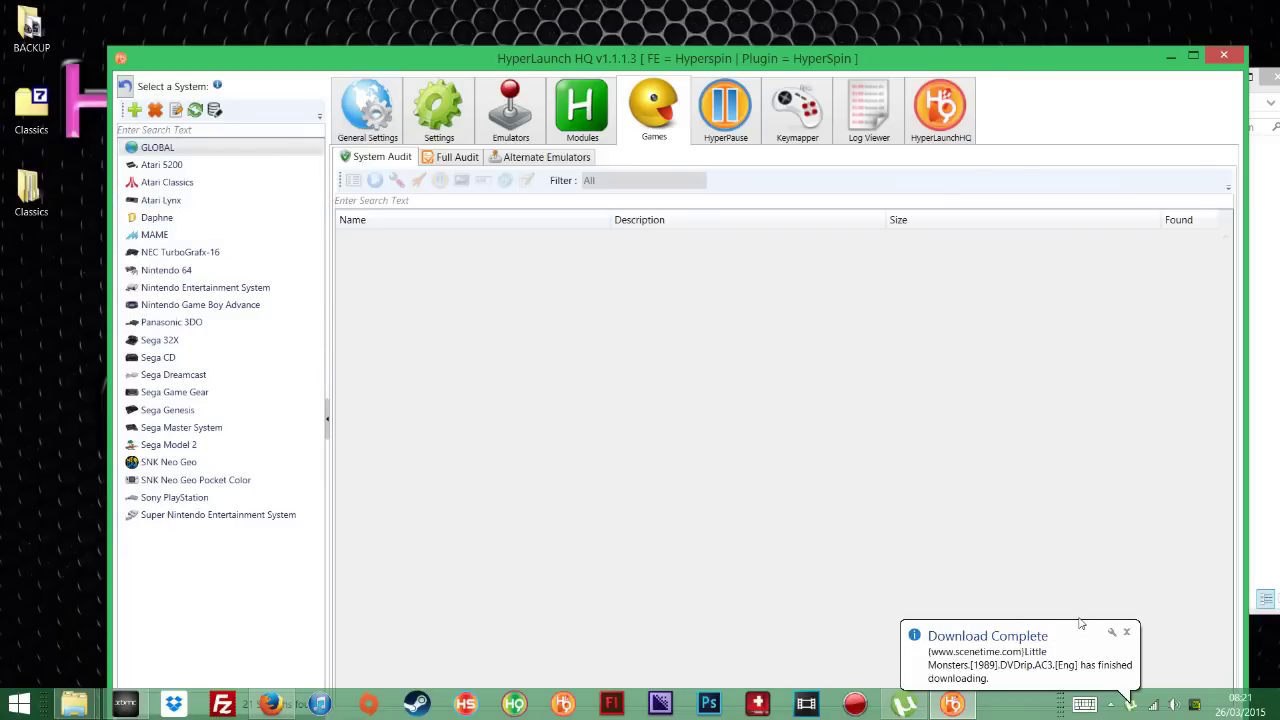
- Pause all torrents in µTorrent and reposition the HyperLaunch HQ window slightly higher on the desktop
{"action": "right_click", "coordinate": [1100, 710]}
{"action": "left_click", "coordinate": [1135, 712]}
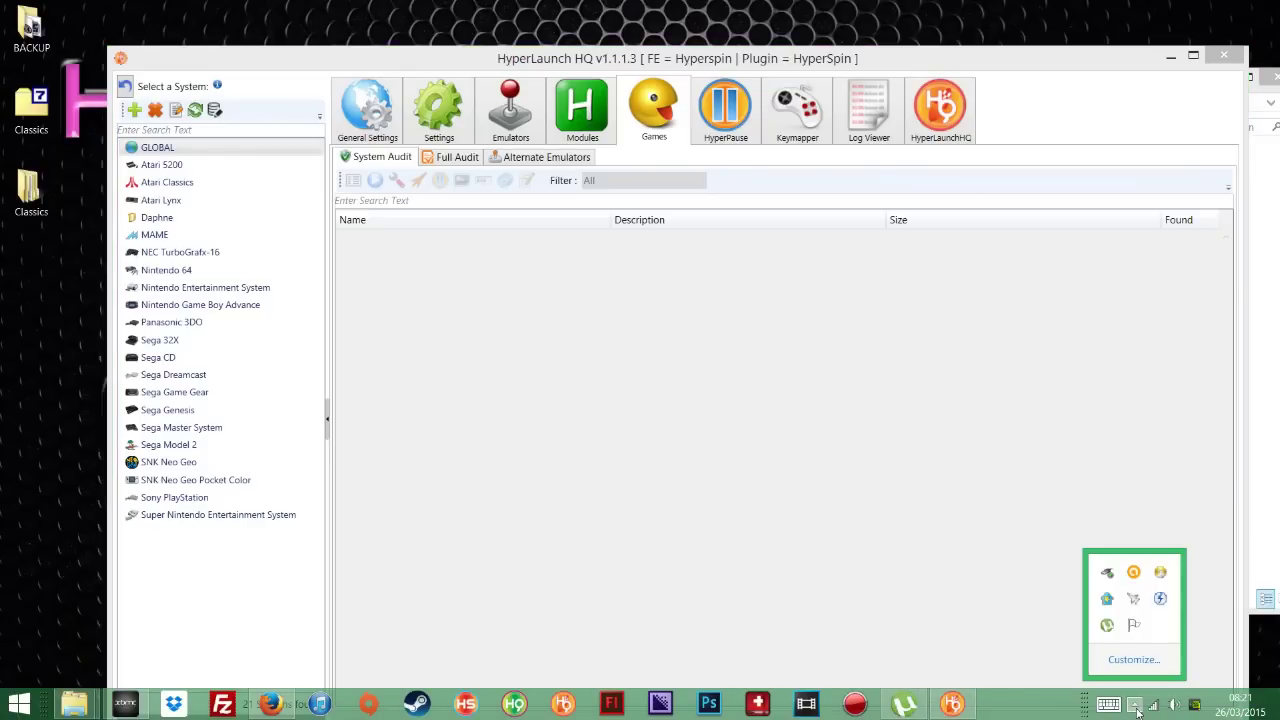
{"action": "right_click", "coordinate": [1107, 632]}
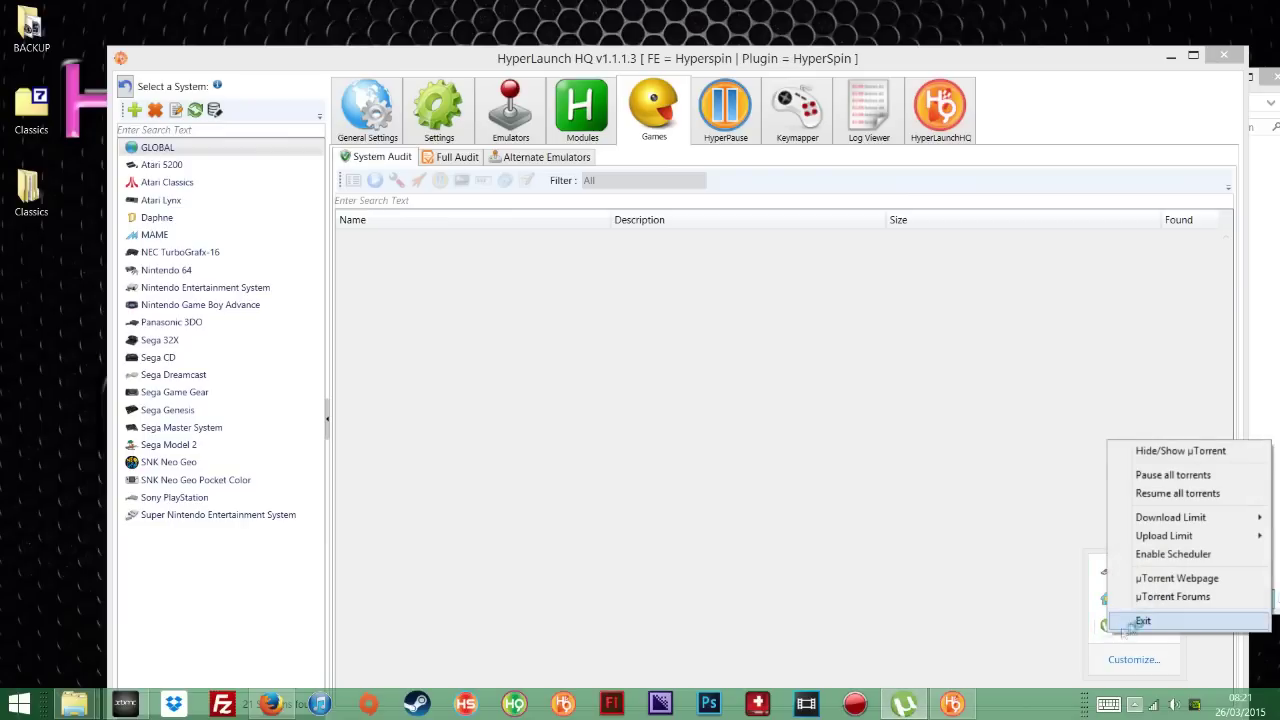
{"action": "left_click", "coordinate": [1221, 477]}
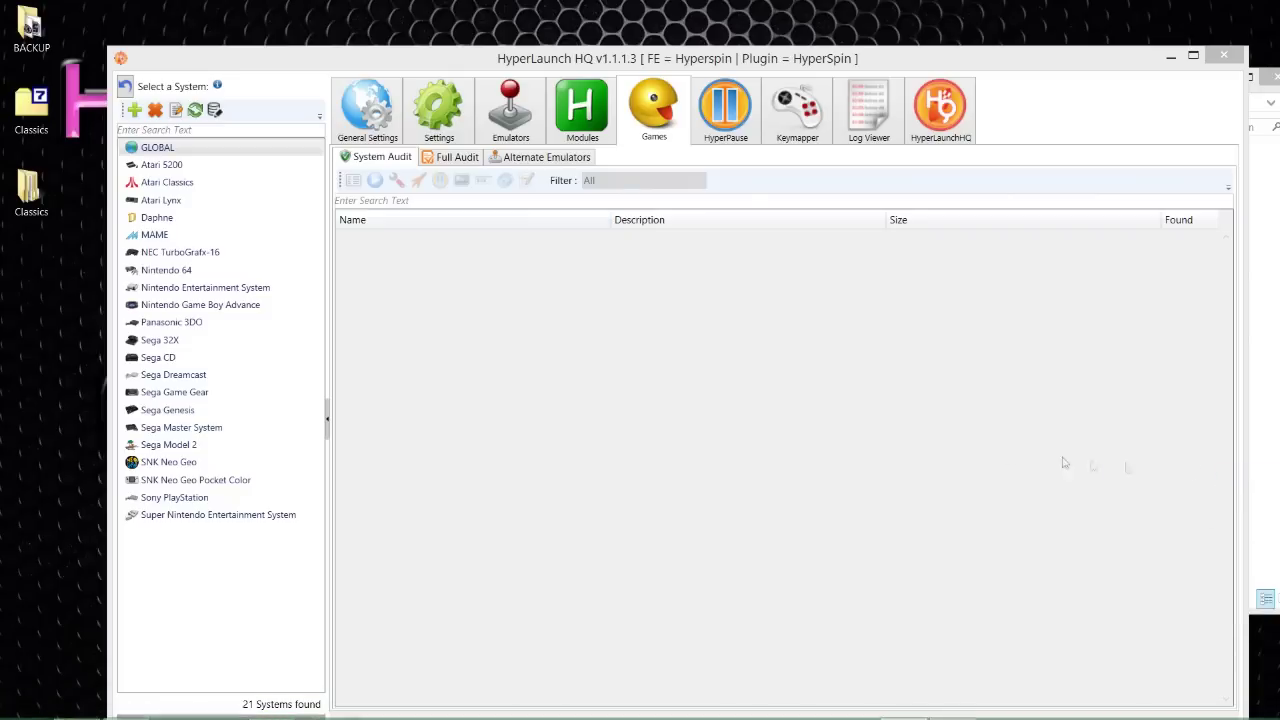
{"action": "left_click_drag", "start_coordinate": [258, 60], "coordinate": [266, 36]}
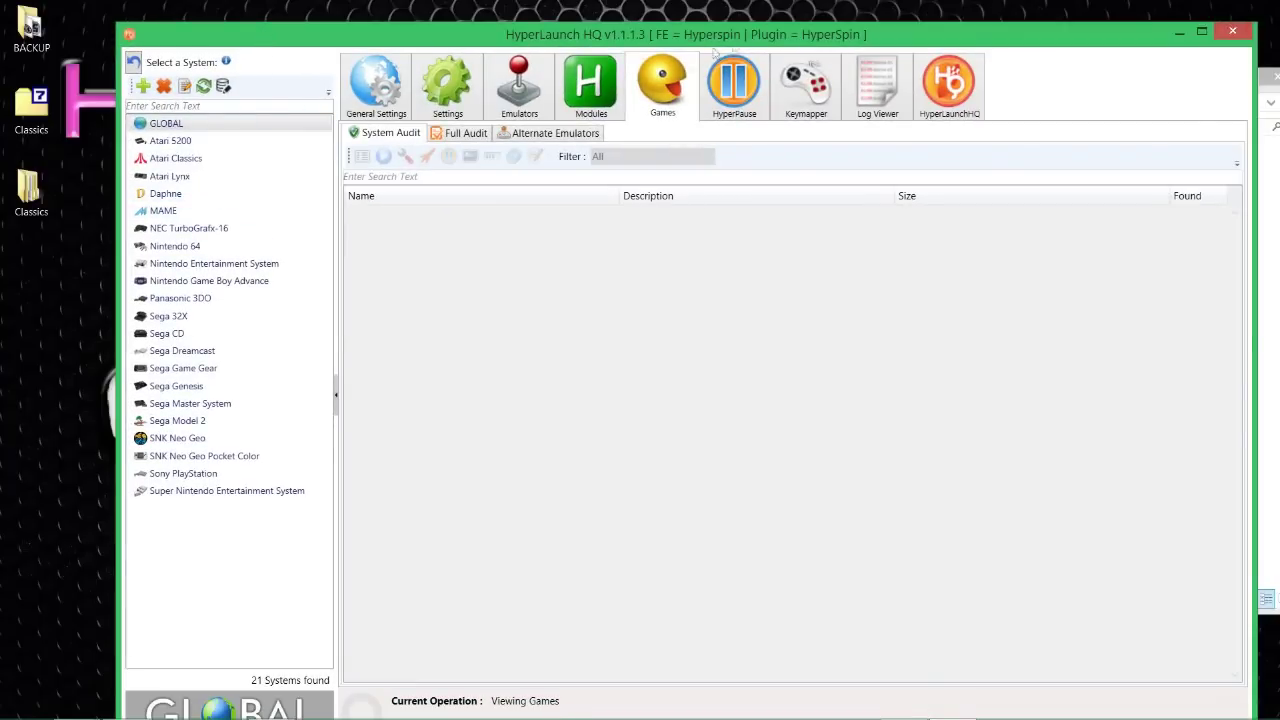
- Show the emulator settings for the Atari Classics system
{"action": "left_click", "coordinate": [188, 160]}
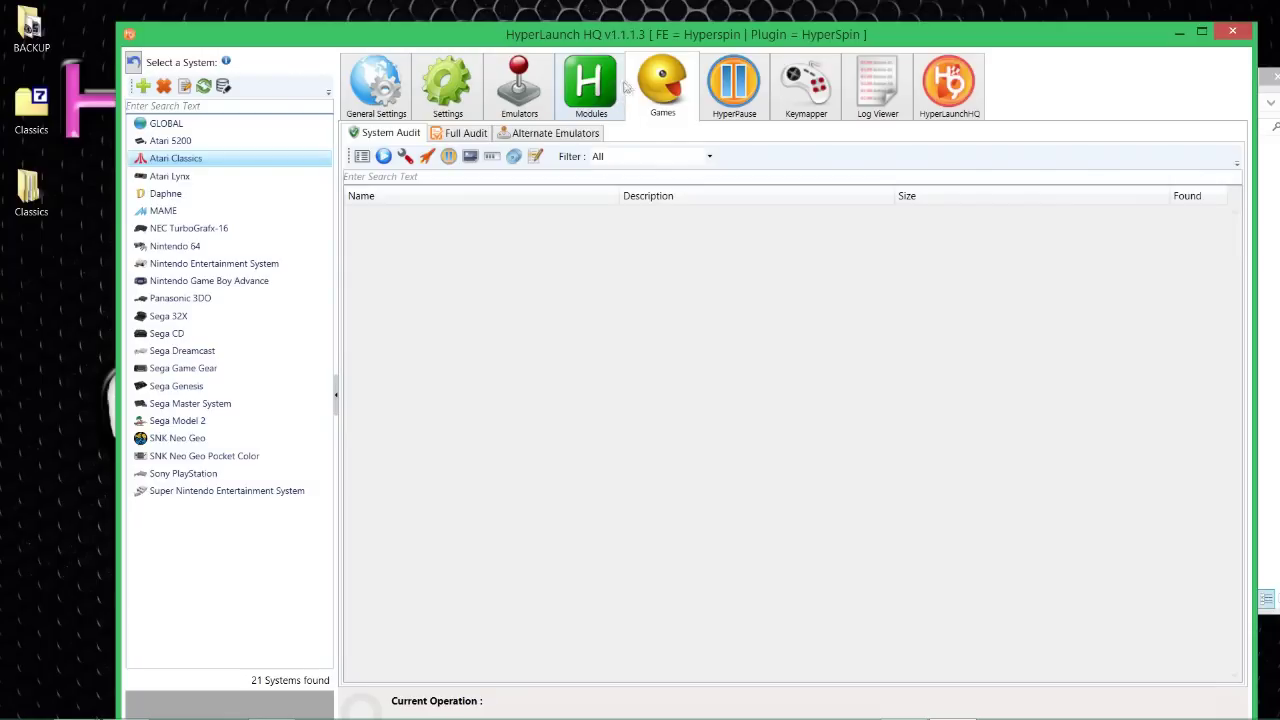
{"action": "left_click", "coordinate": [522, 88]}
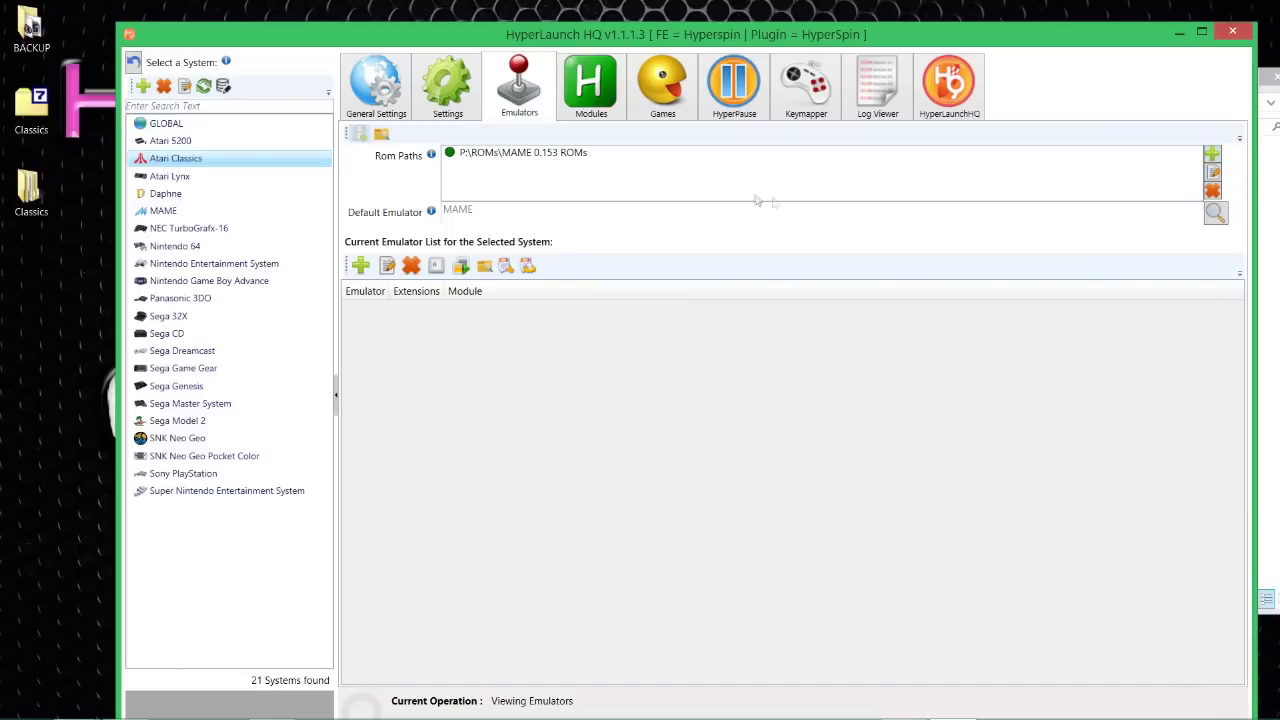
- Look through the available drives in the folder browser for adding a ROM path, and cancel without adding one
{"action": "left_click", "coordinate": [1212, 153]}
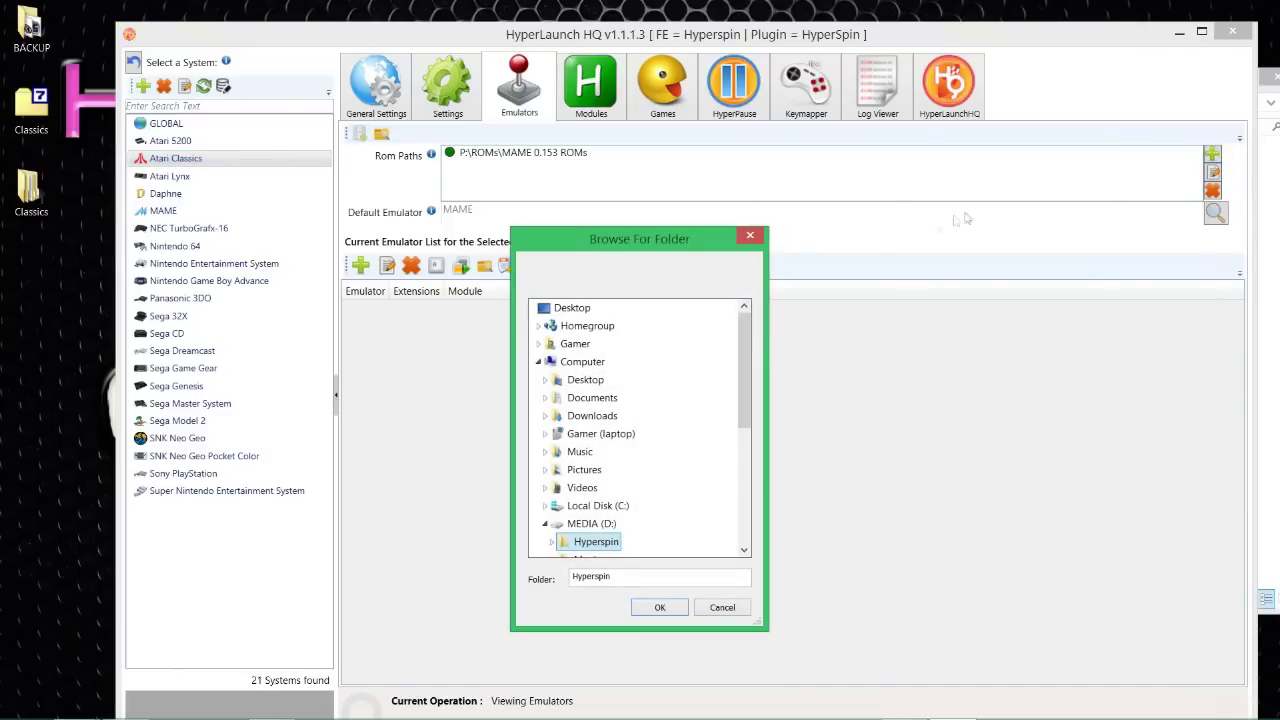
{"action": "left_click_drag", "start_coordinate": [745, 378], "coordinate": [745, 404]}
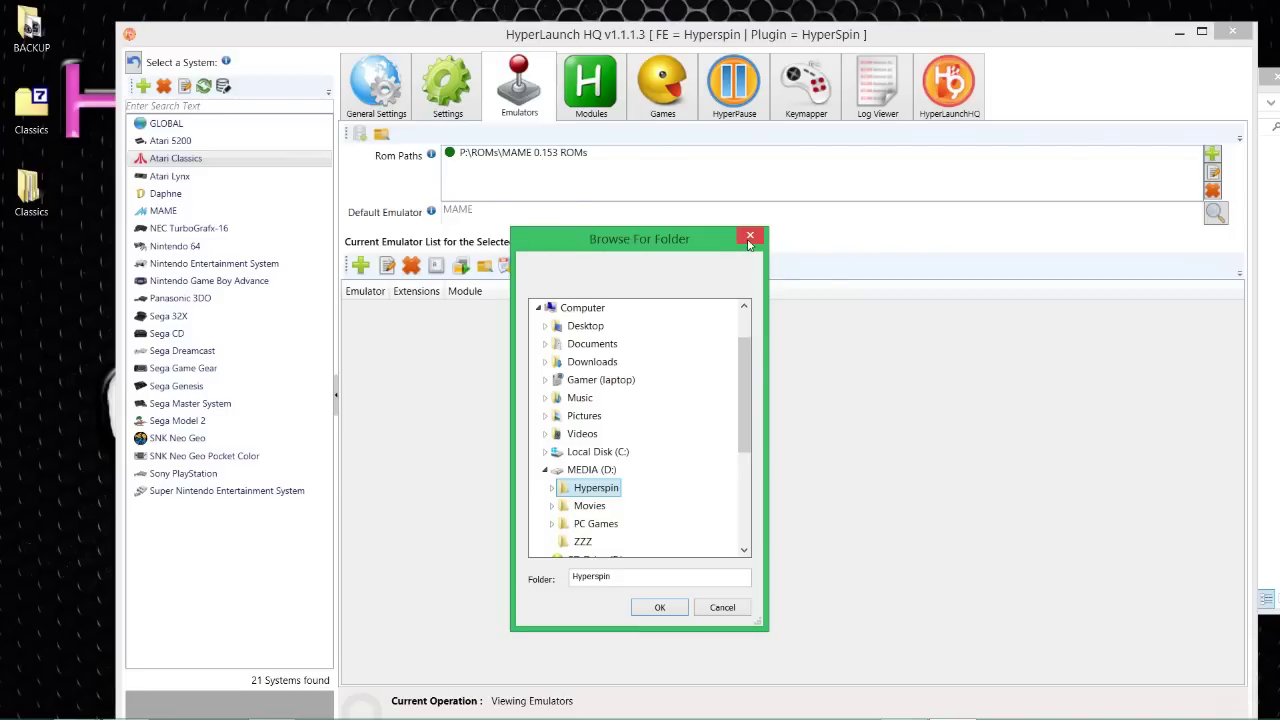
{"action": "scroll", "coordinate": [661, 445], "scroll_direction": "down", "scroll_amount": 4}
{"action": "scroll", "coordinate": [659, 457], "scroll_direction": "up", "scroll_amount": 5}
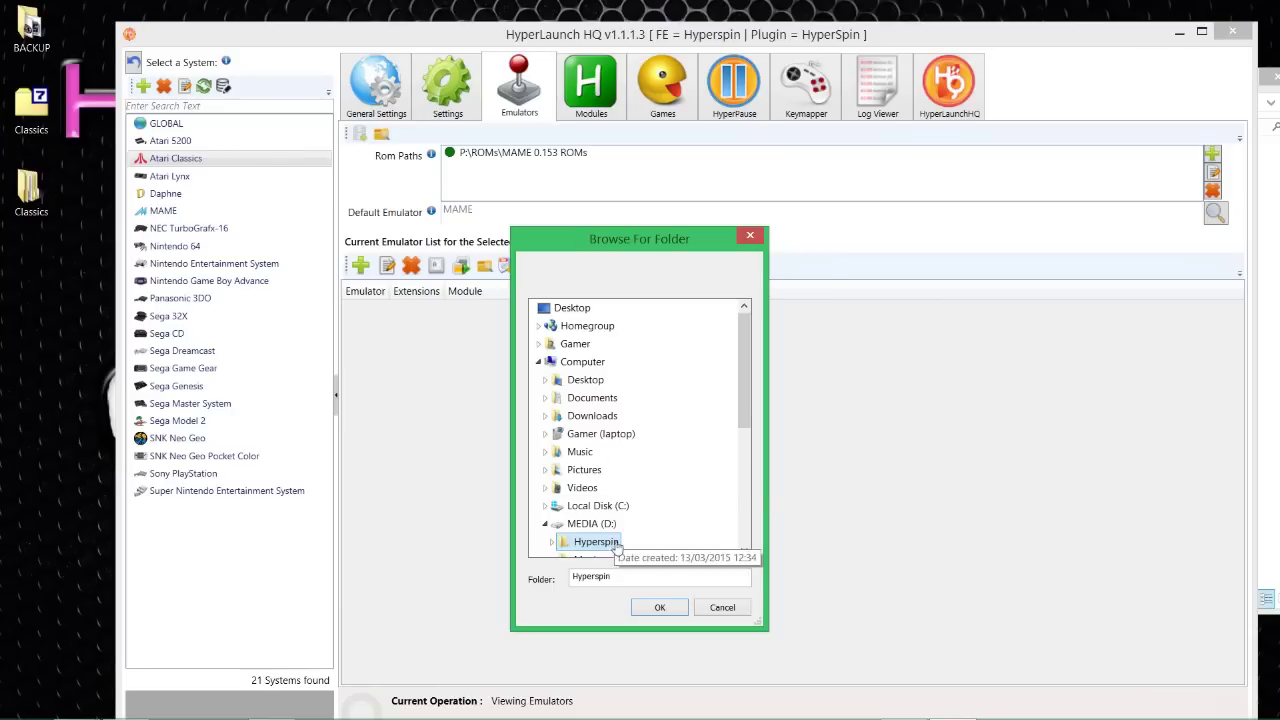
{"action": "scroll", "coordinate": [625, 522], "scroll_direction": "down", "scroll_amount": 6}
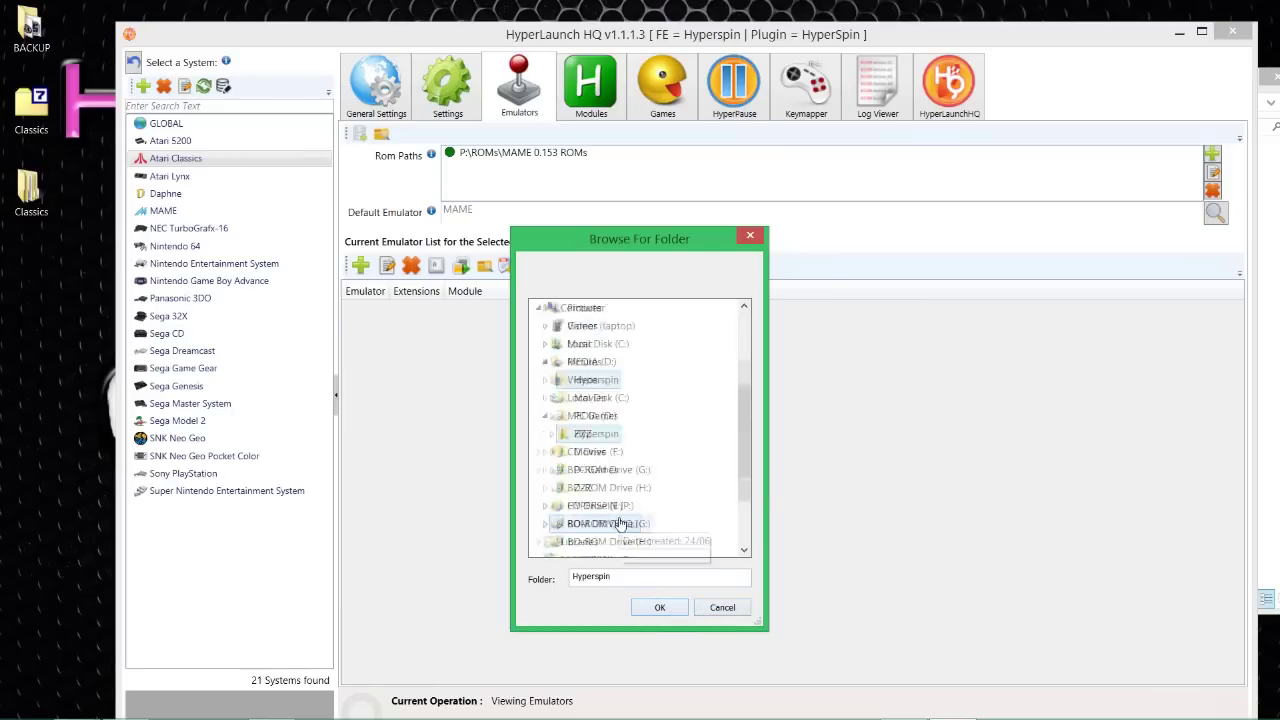
{"action": "left_click", "coordinate": [723, 608]}
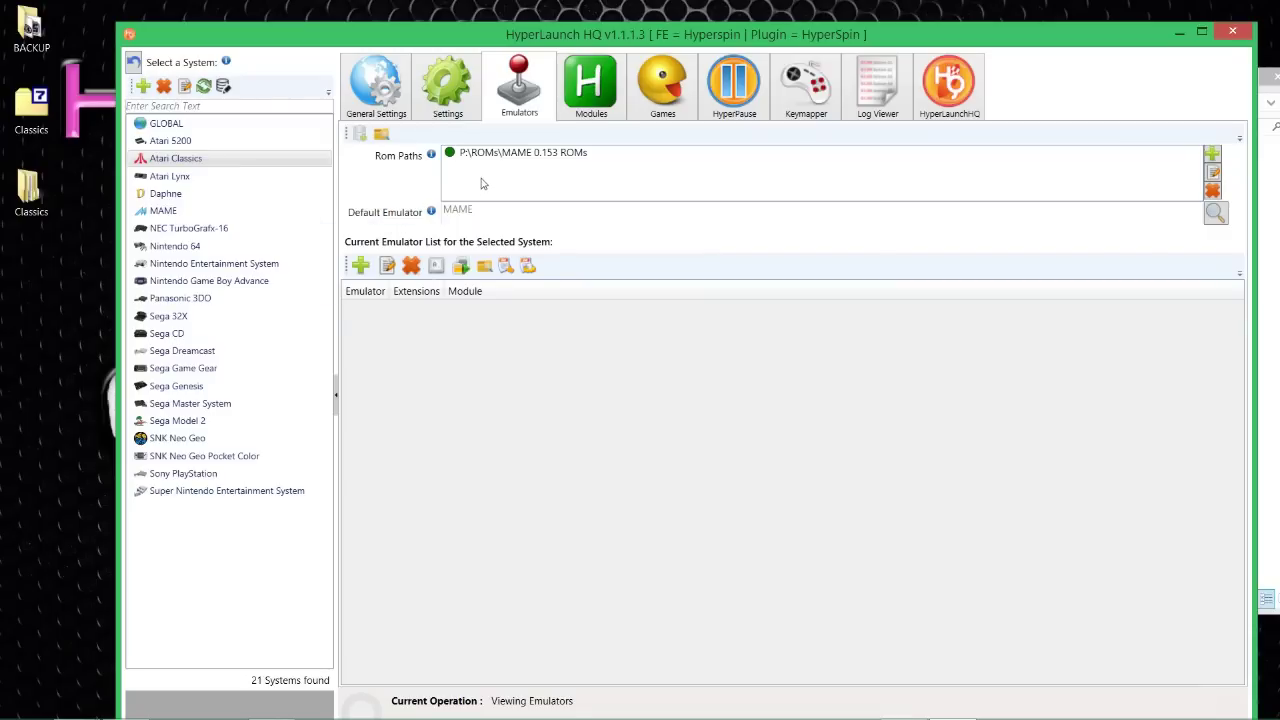
- Try to choose a default emulator for Atari Classics, clearing the selection and reopening the emulator list
{"action": "left_click", "coordinate": [1216, 213]}
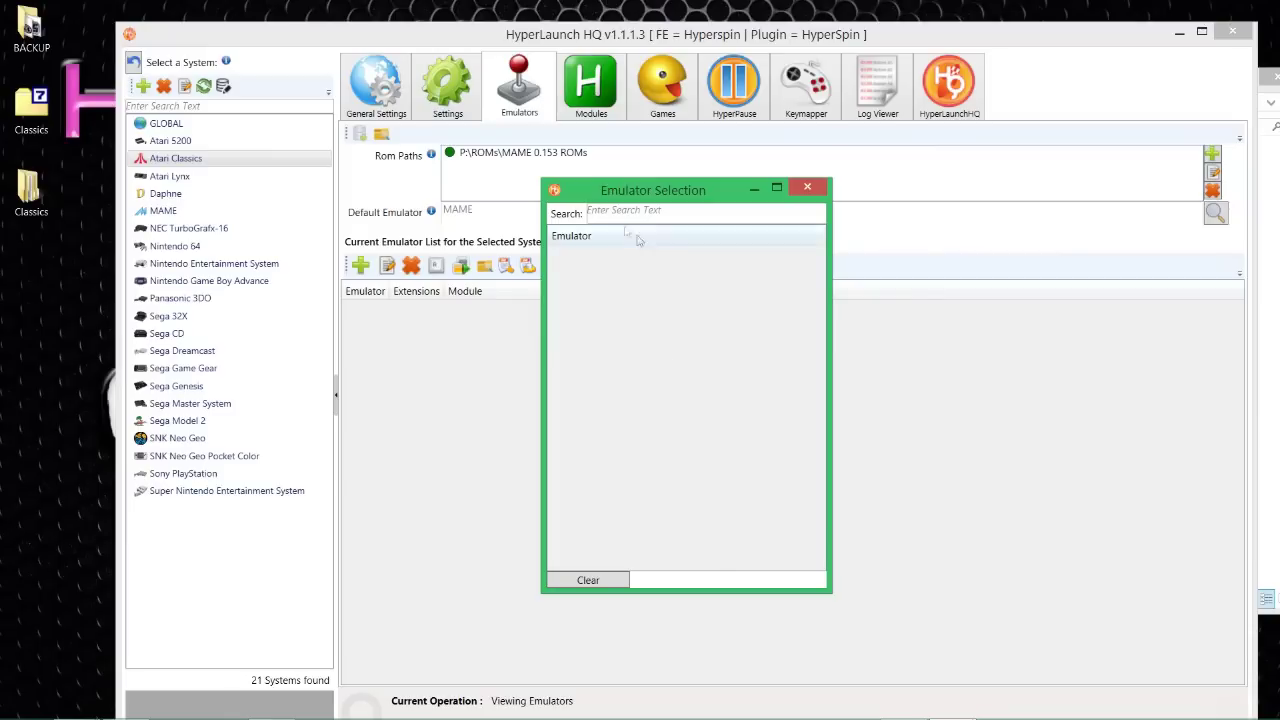
{"action": "left_click", "coordinate": [807, 187]}
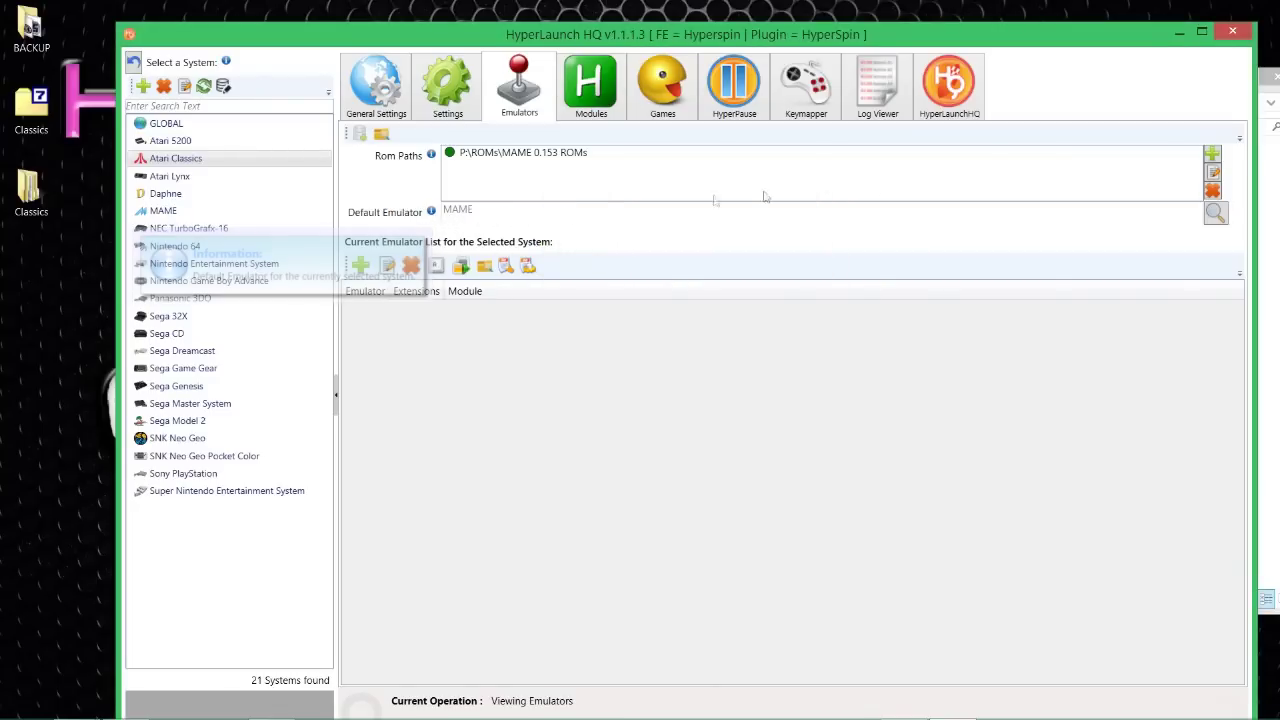
{"action": "left_click", "coordinate": [1215, 213]}
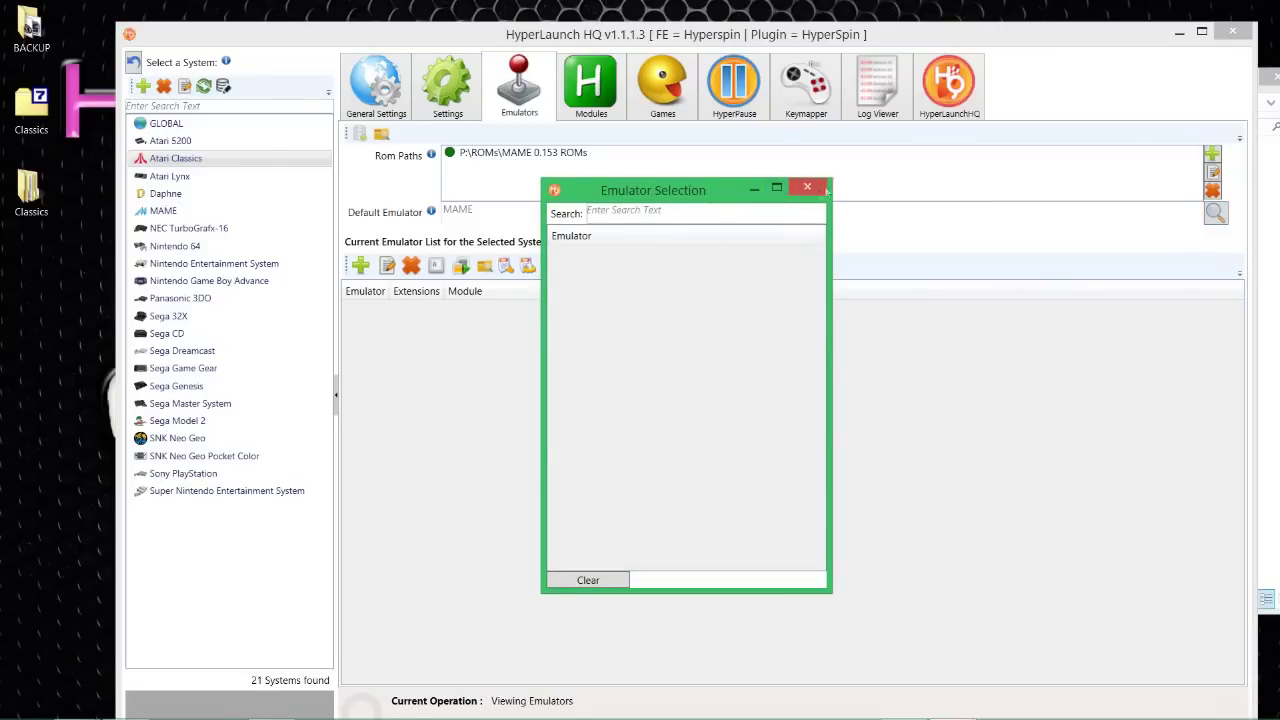
{"action": "left_click", "coordinate": [807, 187]}
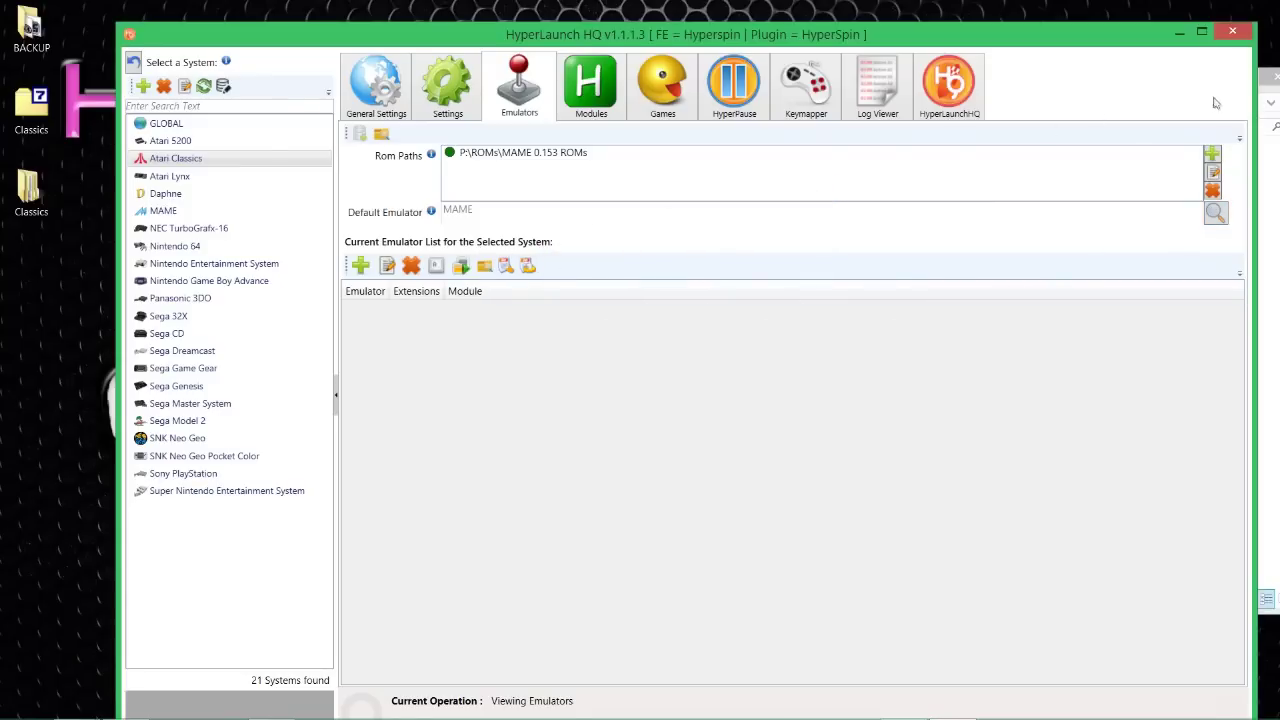
{"action": "left_click", "coordinate": [1215, 214]}
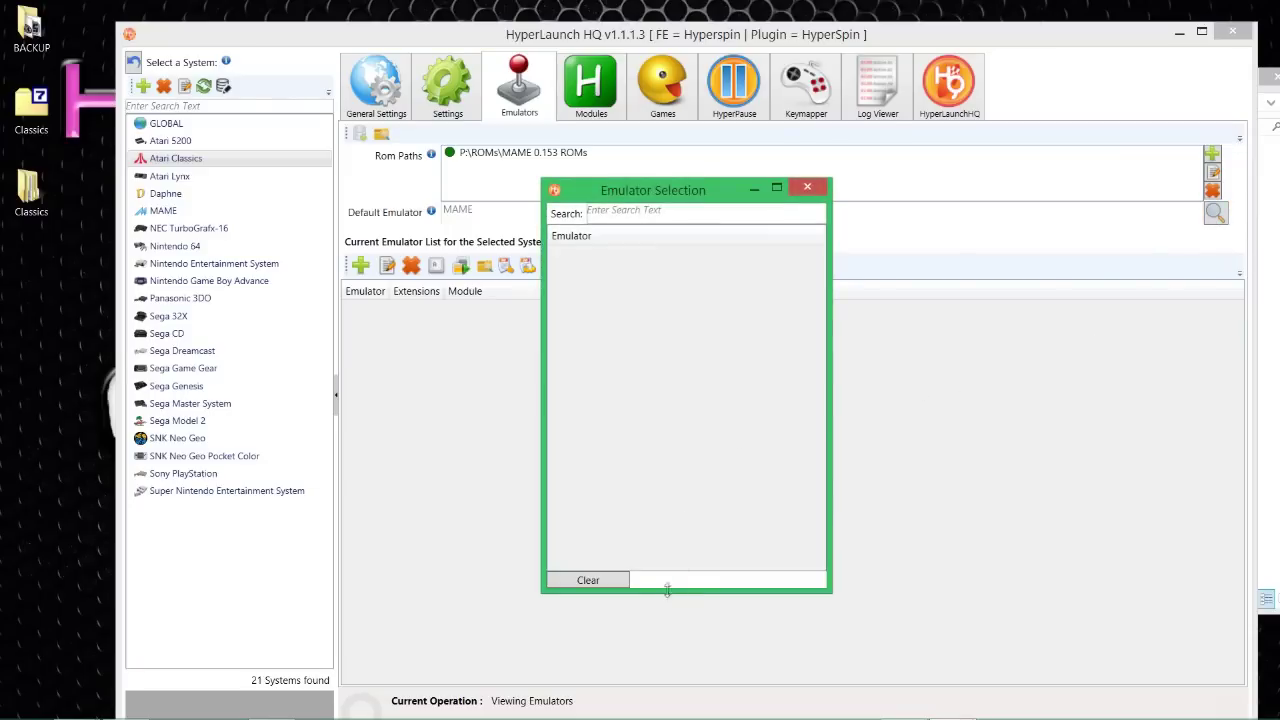
{"action": "left_click", "coordinate": [618, 580]}
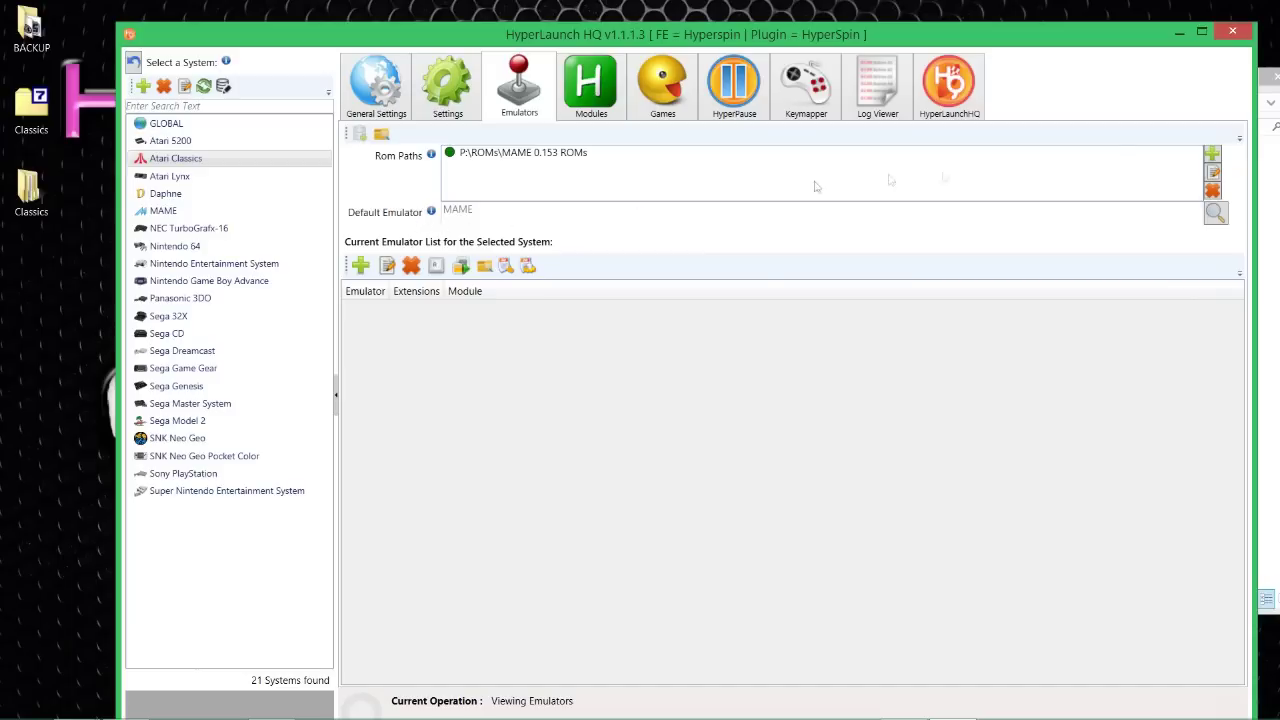
{"action": "left_click", "coordinate": [1216, 213]}
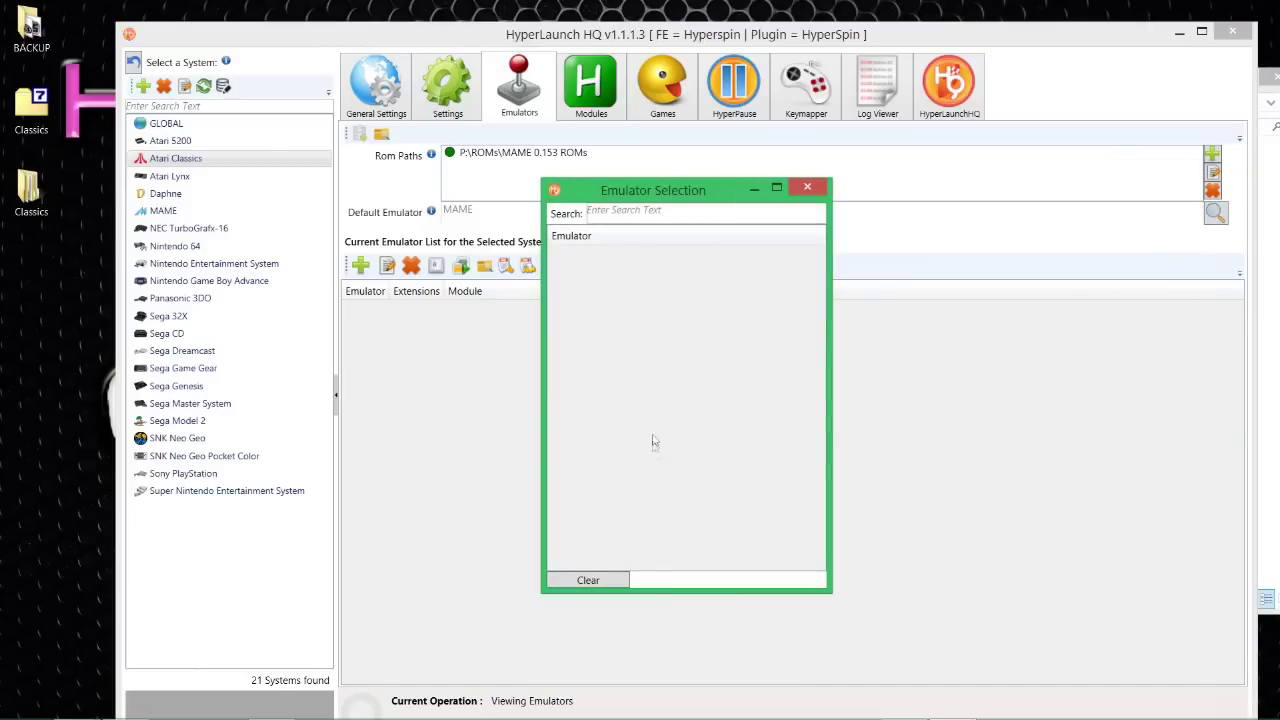
{"action": "left_click", "coordinate": [806, 188]}
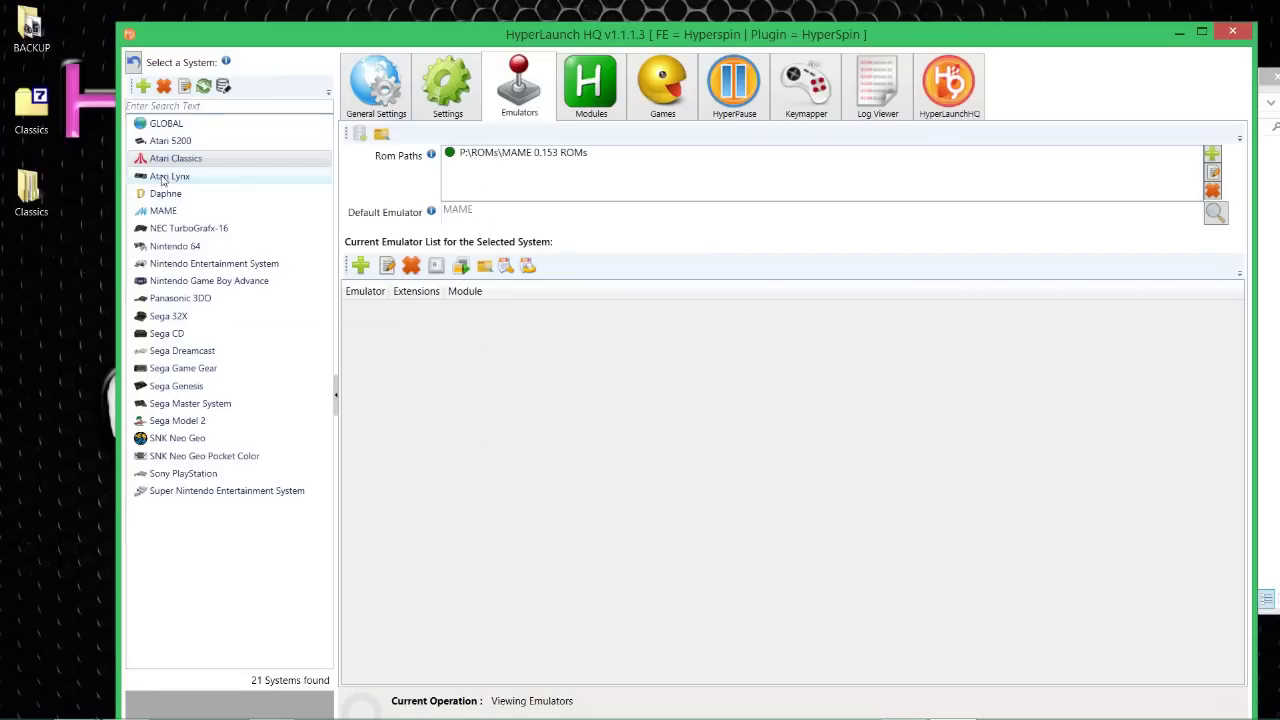
- Look over the HyperLaunchHQ general options and recheck the default emulator list for Atari Classics
{"action": "mouse_move", "coordinate": [432, 214]}
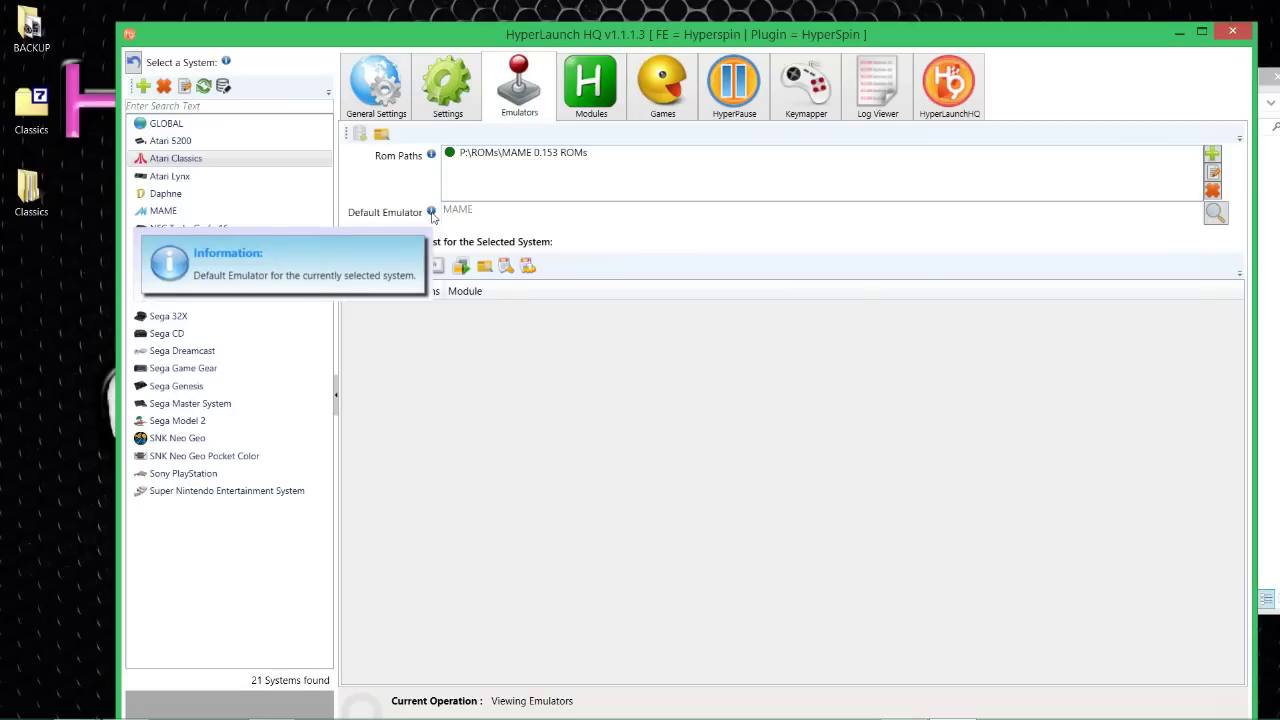
{"action": "left_click", "coordinate": [950, 88]}
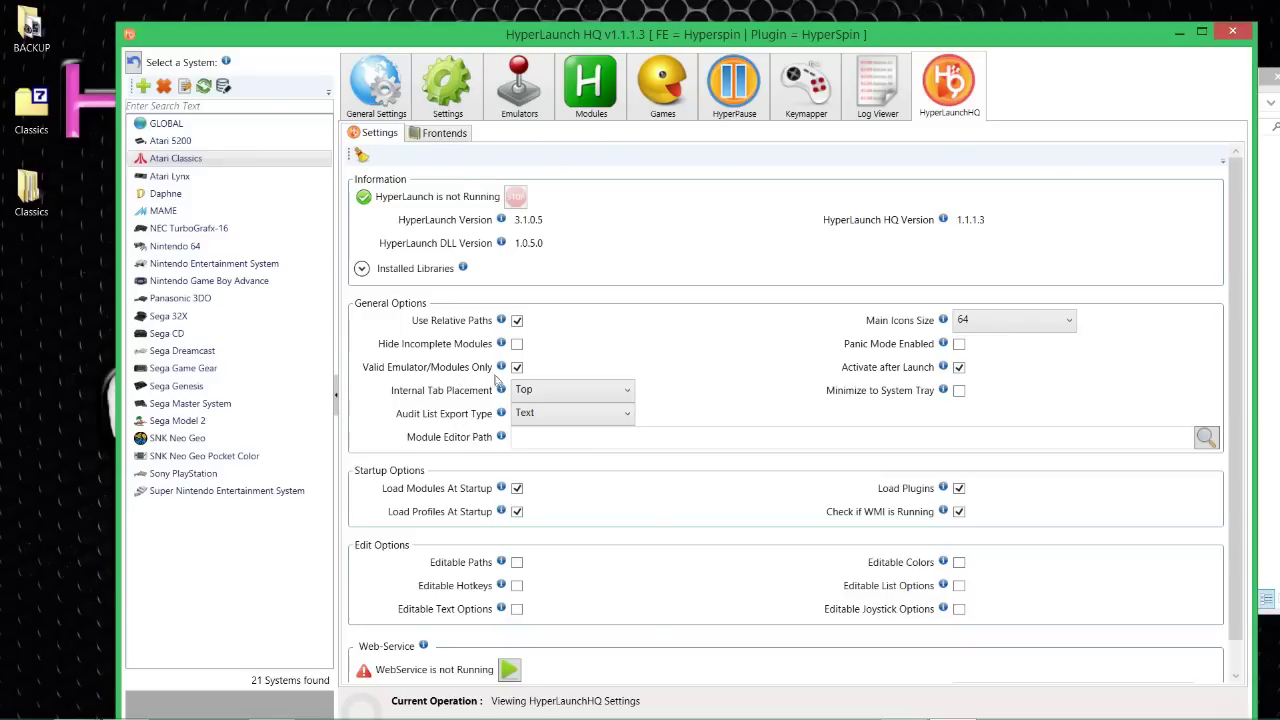
{"action": "left_click", "coordinate": [535, 98]}
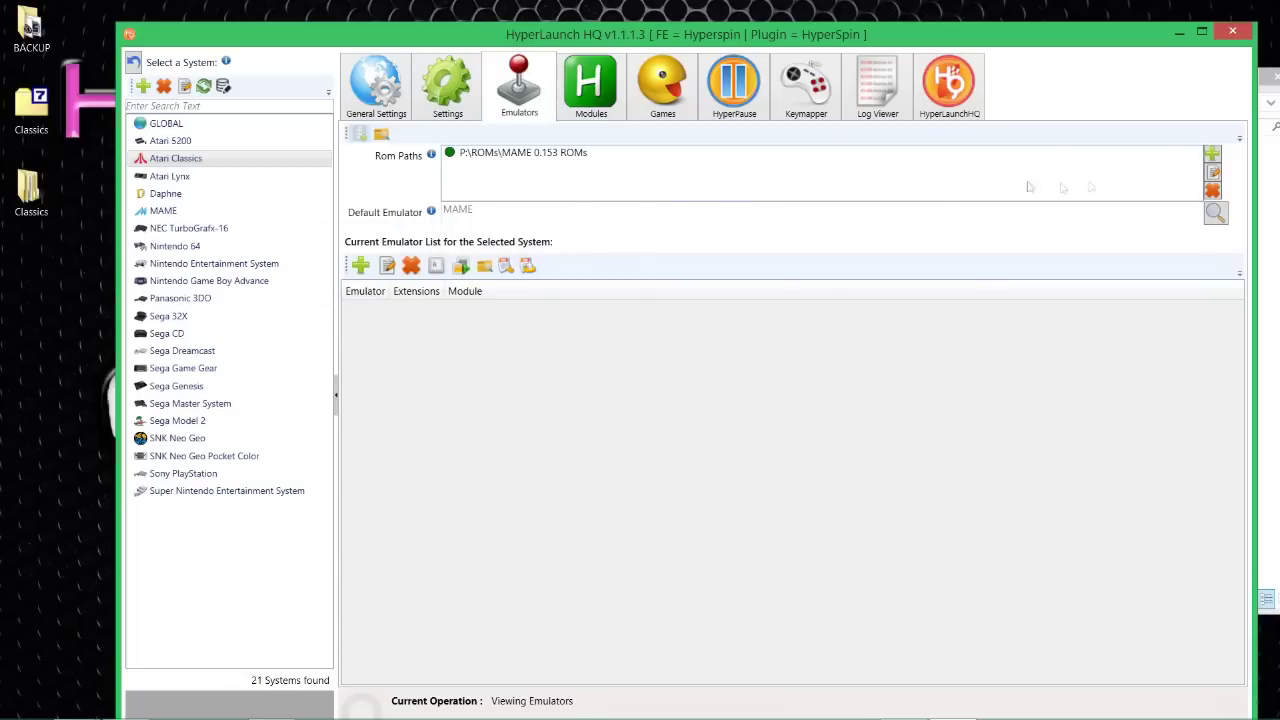
{"action": "left_click", "coordinate": [1214, 217]}
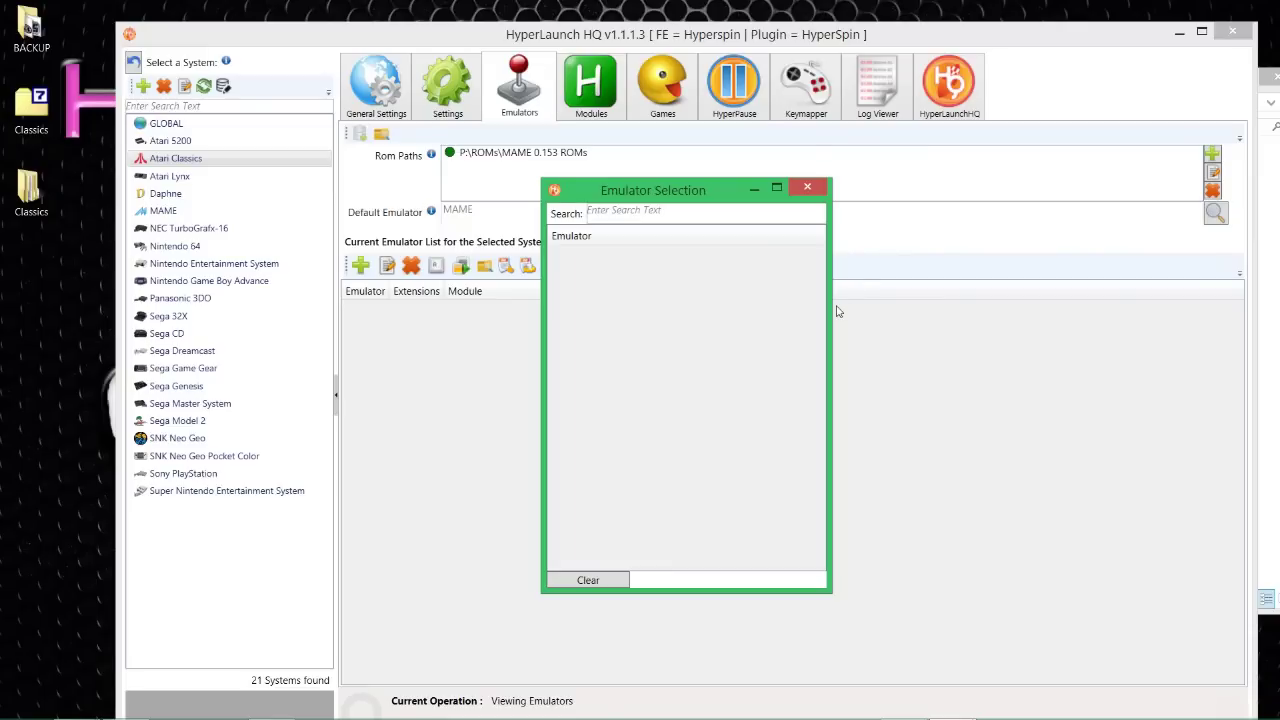
{"action": "left_click", "coordinate": [807, 188]}
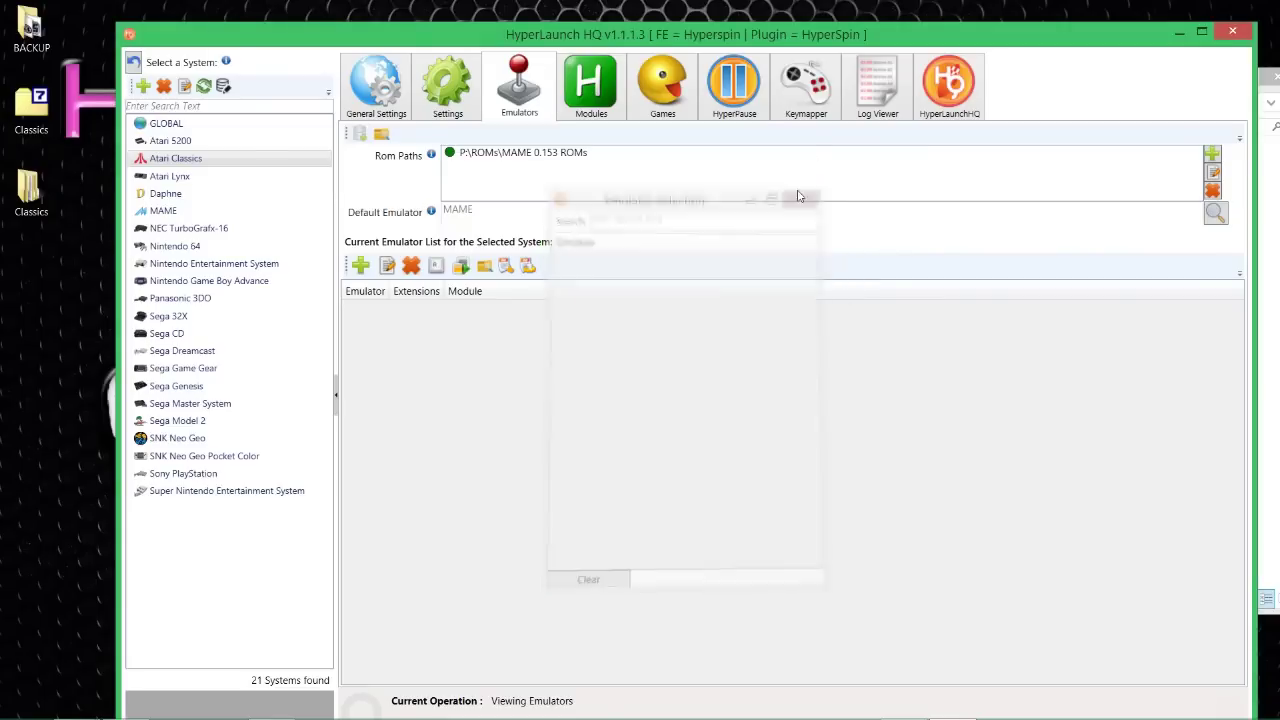
- Turn off Valid Emulator/Modules Only in the HyperLaunchHQ general options and return to the Atari Classics emulator settings
{"action": "left_click", "coordinate": [963, 90]}
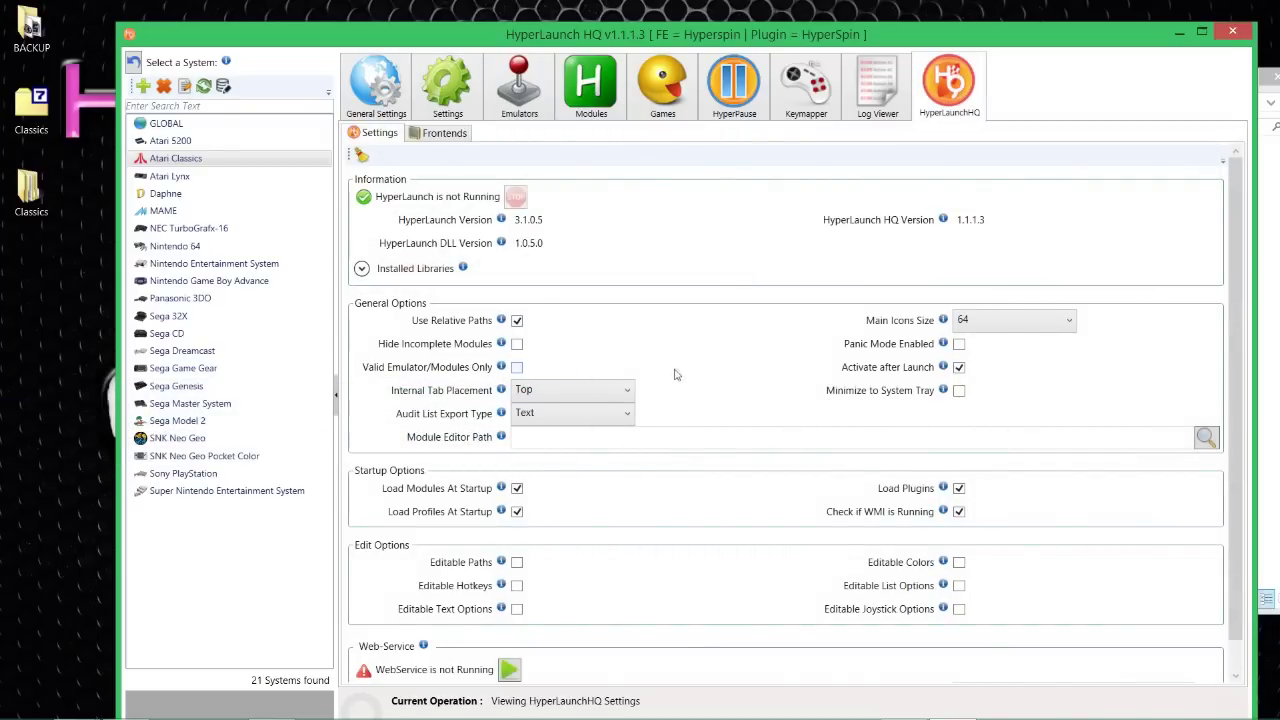
{"action": "left_click", "coordinate": [506, 85]}
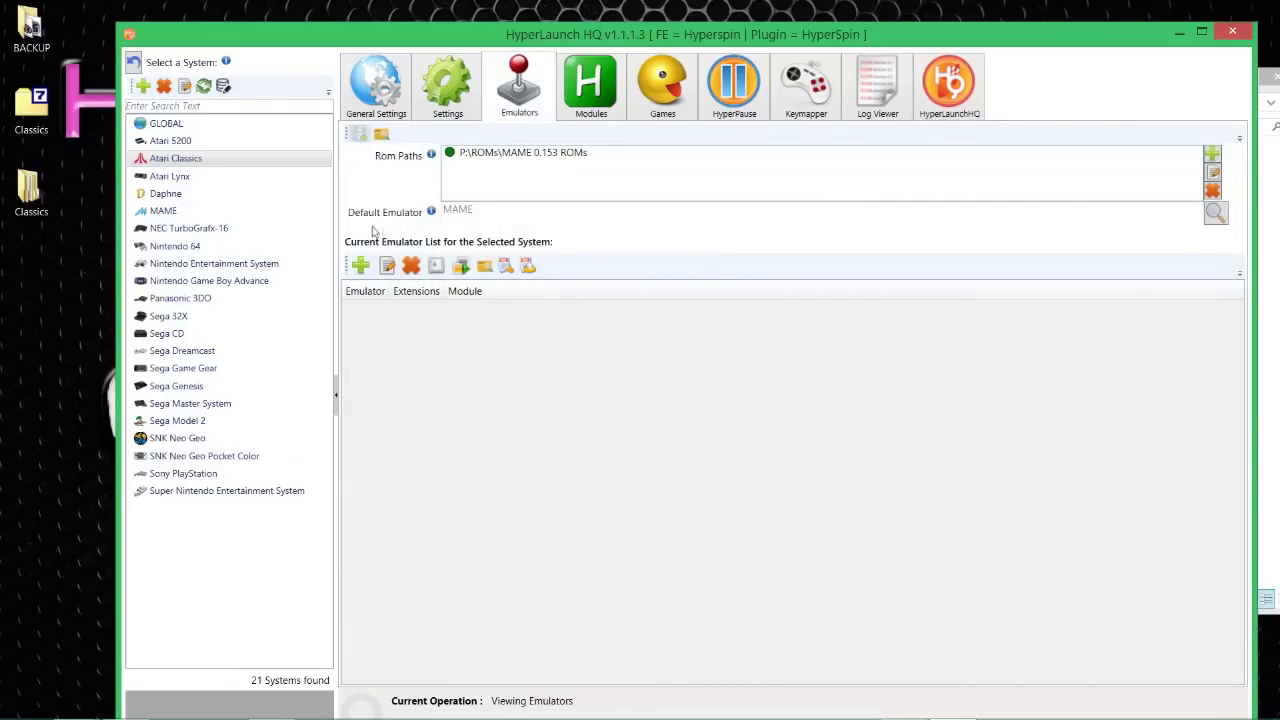
- Find MAME [Global] in the emulator list and set it as the default emulator for Atari Classics
{"action": "left_click", "coordinate": [1214, 214]}
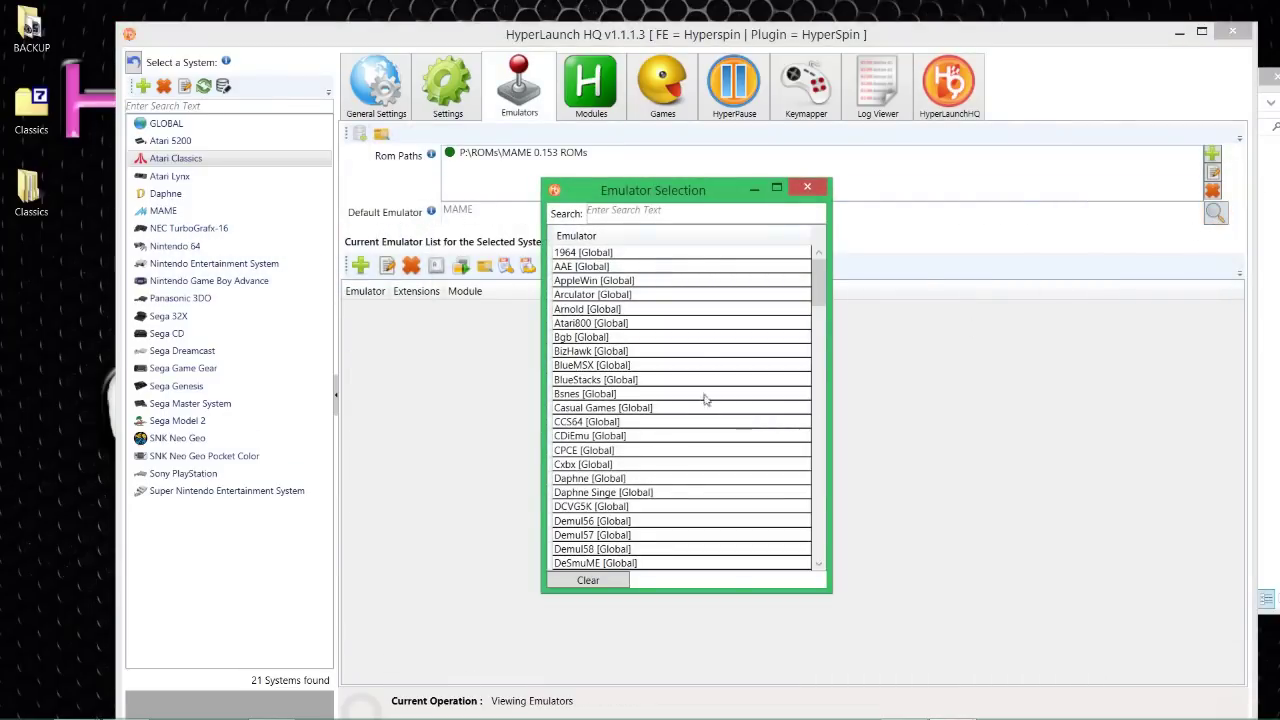
{"action": "scroll", "coordinate": [697, 360], "scroll_direction": "down", "scroll_amount": 8}
{"action": "scroll", "coordinate": [697, 360], "scroll_direction": "down", "scroll_amount": 20}
{"action": "scroll", "coordinate": [724, 410], "scroll_direction": "down", "scroll_amount": 15}
{"action": "scroll", "coordinate": [722, 405], "scroll_direction": "up", "scroll_amount": 20}
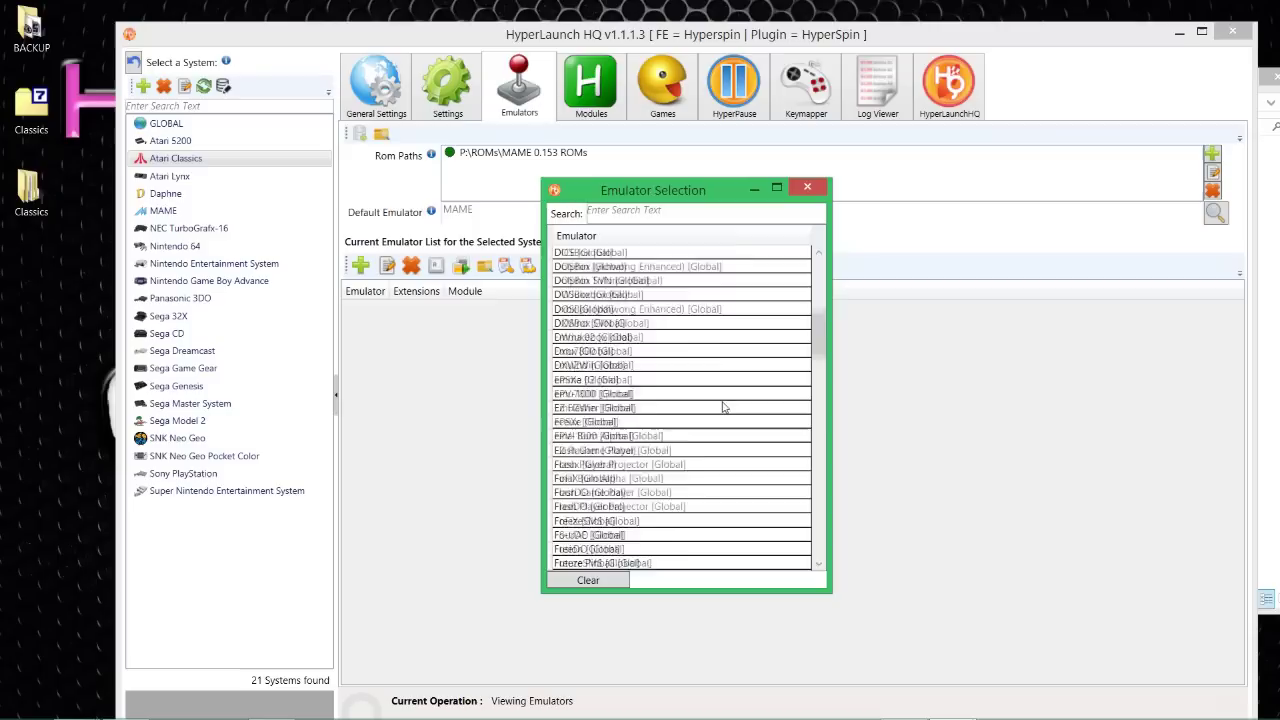
{"action": "scroll", "coordinate": [722, 403], "scroll_direction": "down", "scroll_amount": 2}
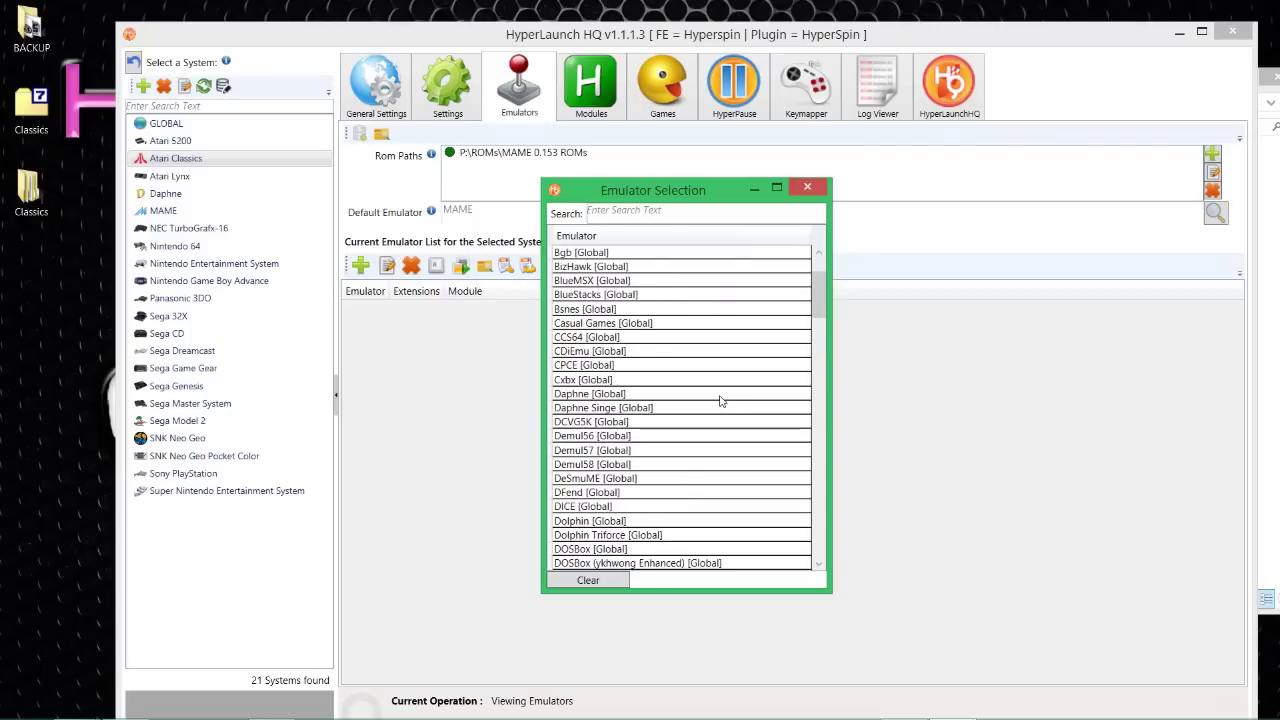
{"action": "scroll", "coordinate": [722, 401], "scroll_direction": "down", "scroll_amount": 1}
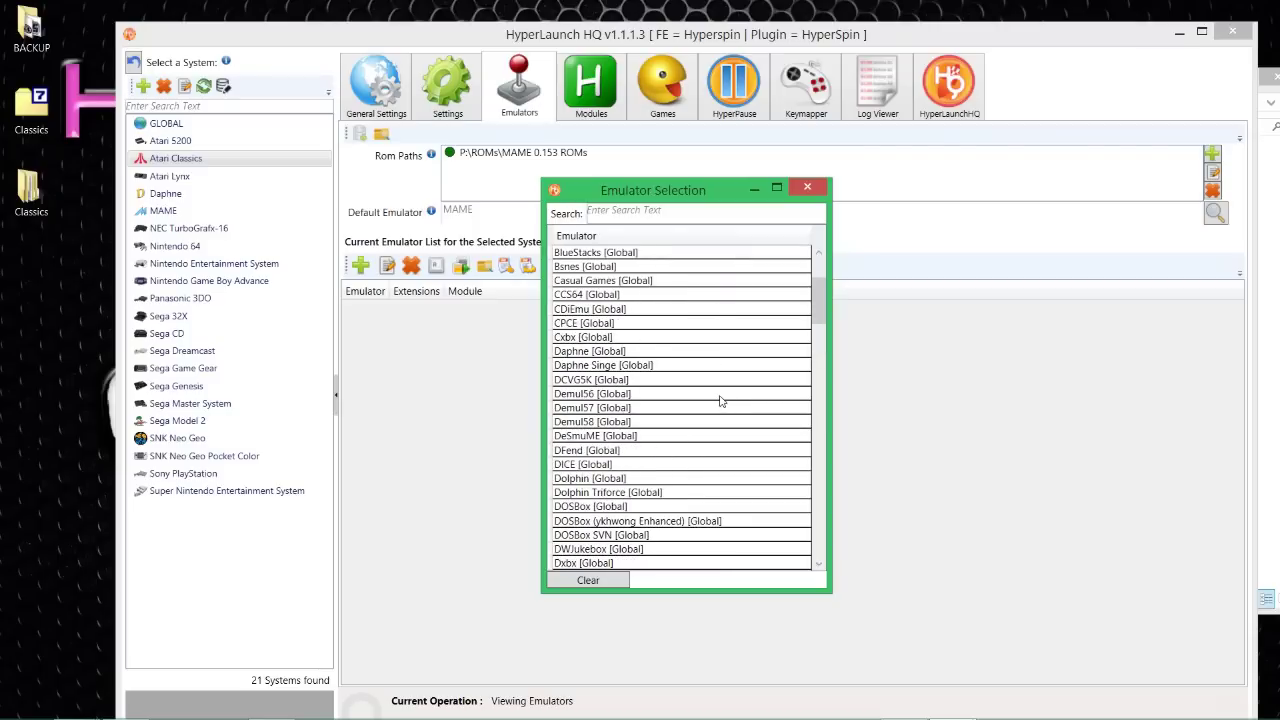
{"action": "scroll", "coordinate": [650, 415], "scroll_direction": "down", "scroll_amount": 20}
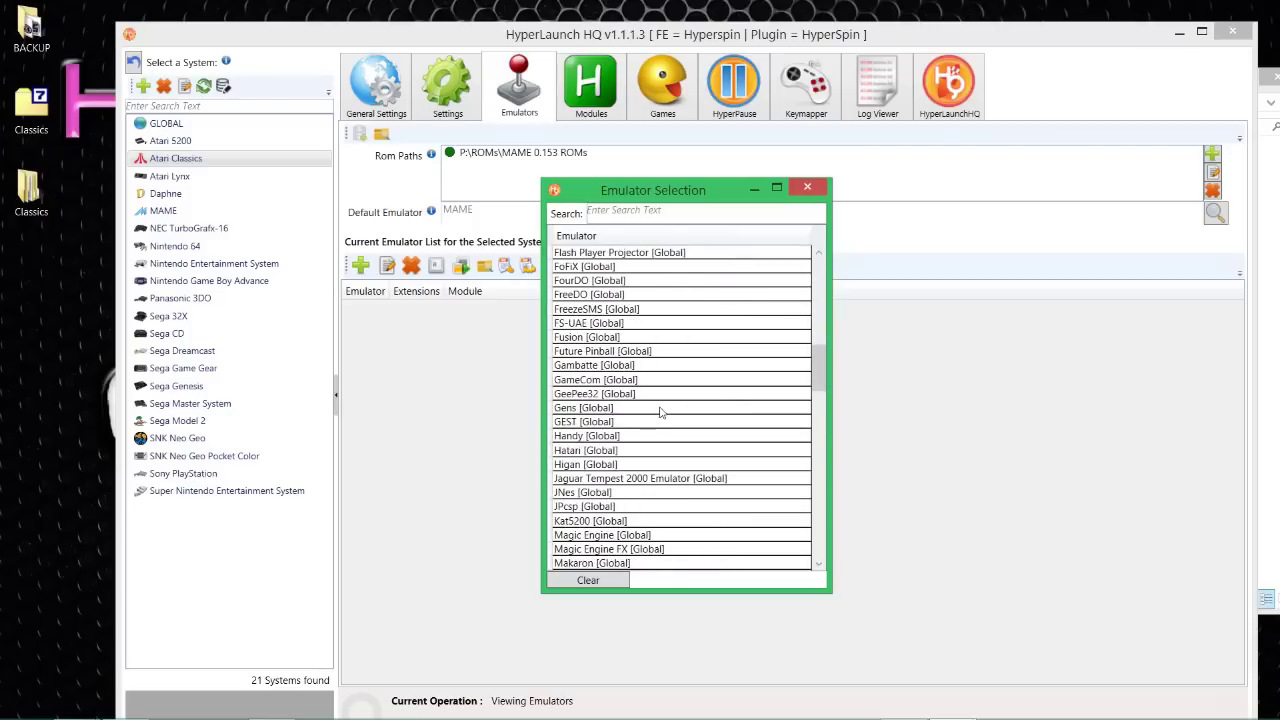
{"action": "scroll", "coordinate": [662, 410], "scroll_direction": "down", "scroll_amount": 20}
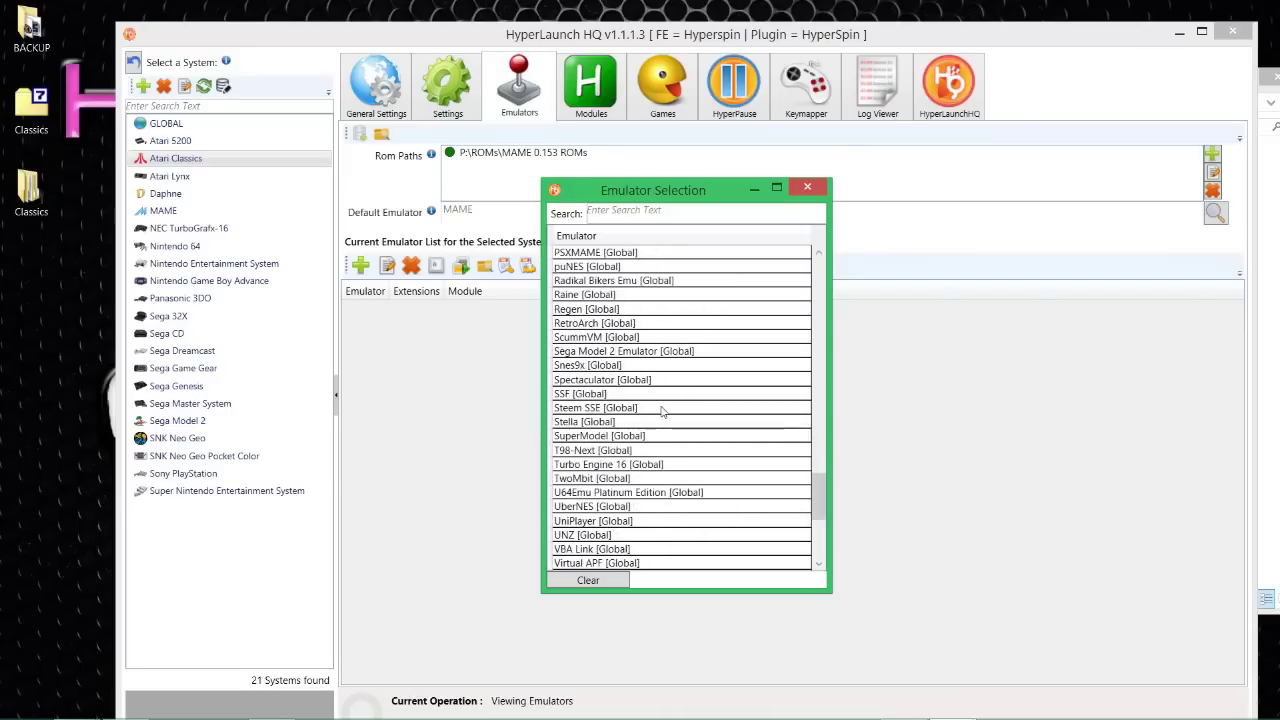
{"action": "scroll", "coordinate": [662, 410], "scroll_direction": "up", "scroll_amount": 13}
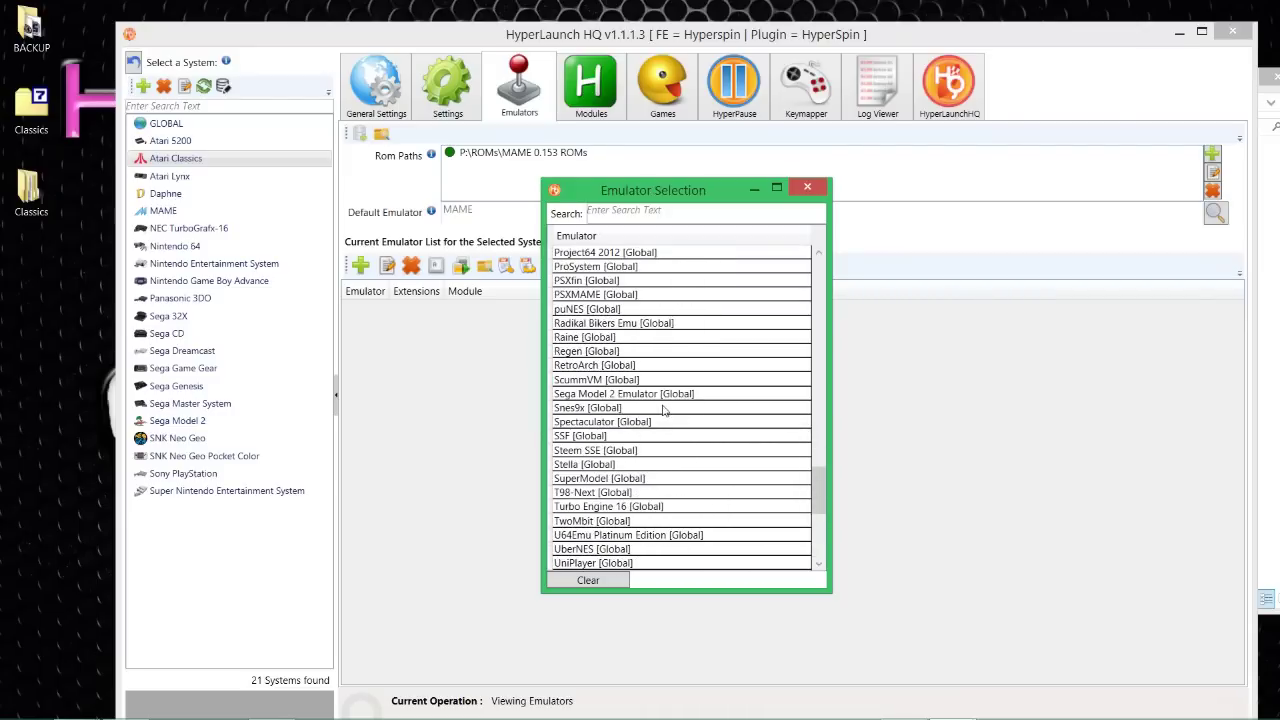
{"action": "scroll", "coordinate": [662, 410], "scroll_direction": "up", "scroll_amount": 10}
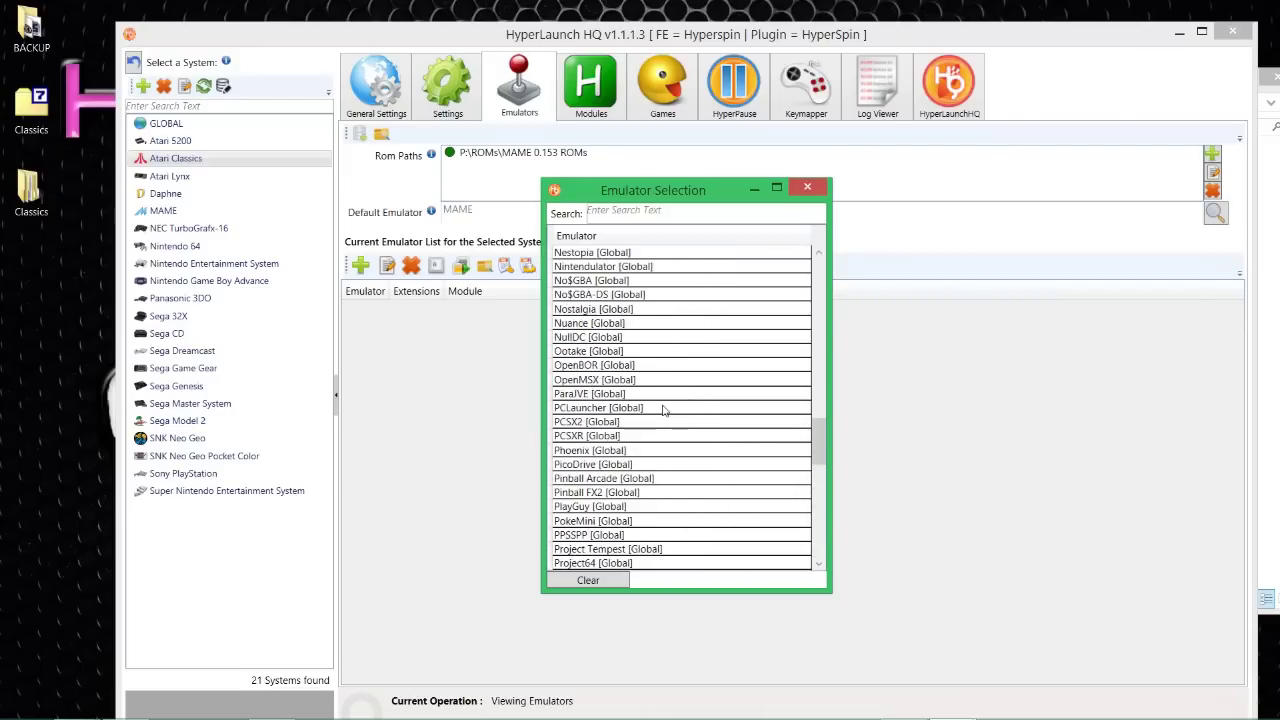
{"action": "scroll", "coordinate": [662, 410], "scroll_direction": "up", "scroll_amount": 1}
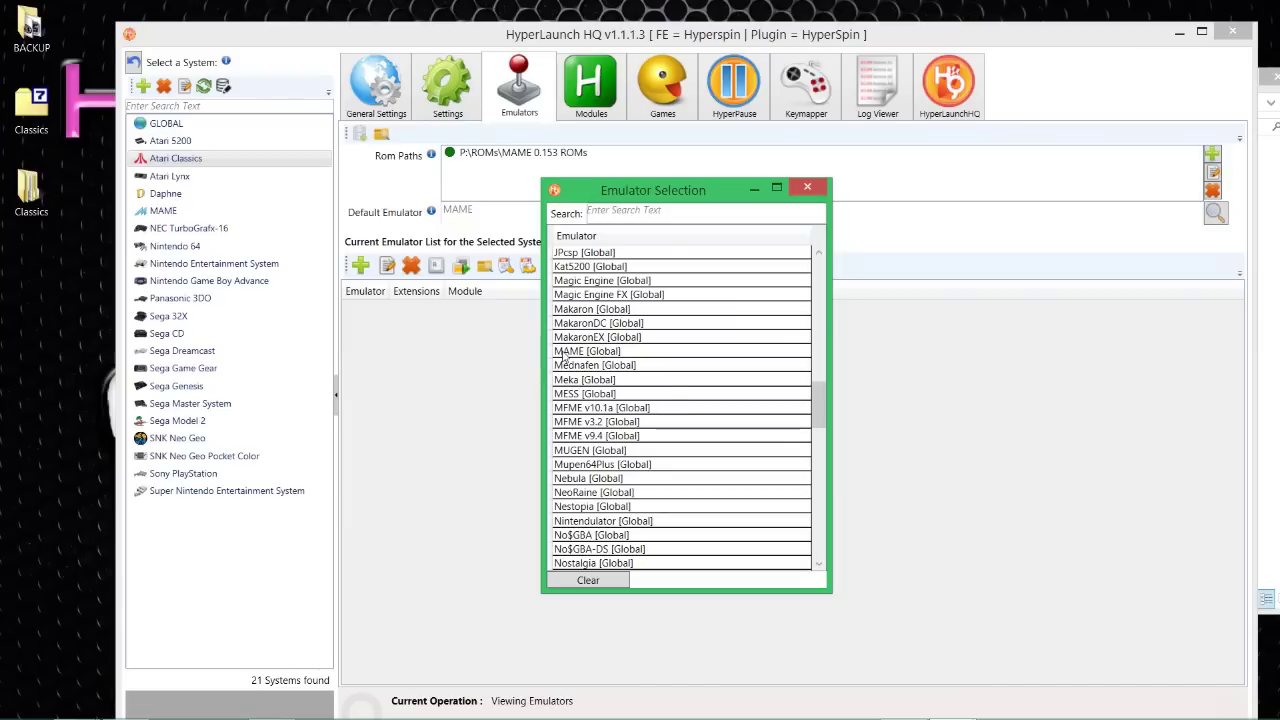
{"action": "double_click", "coordinate": [563, 352]}
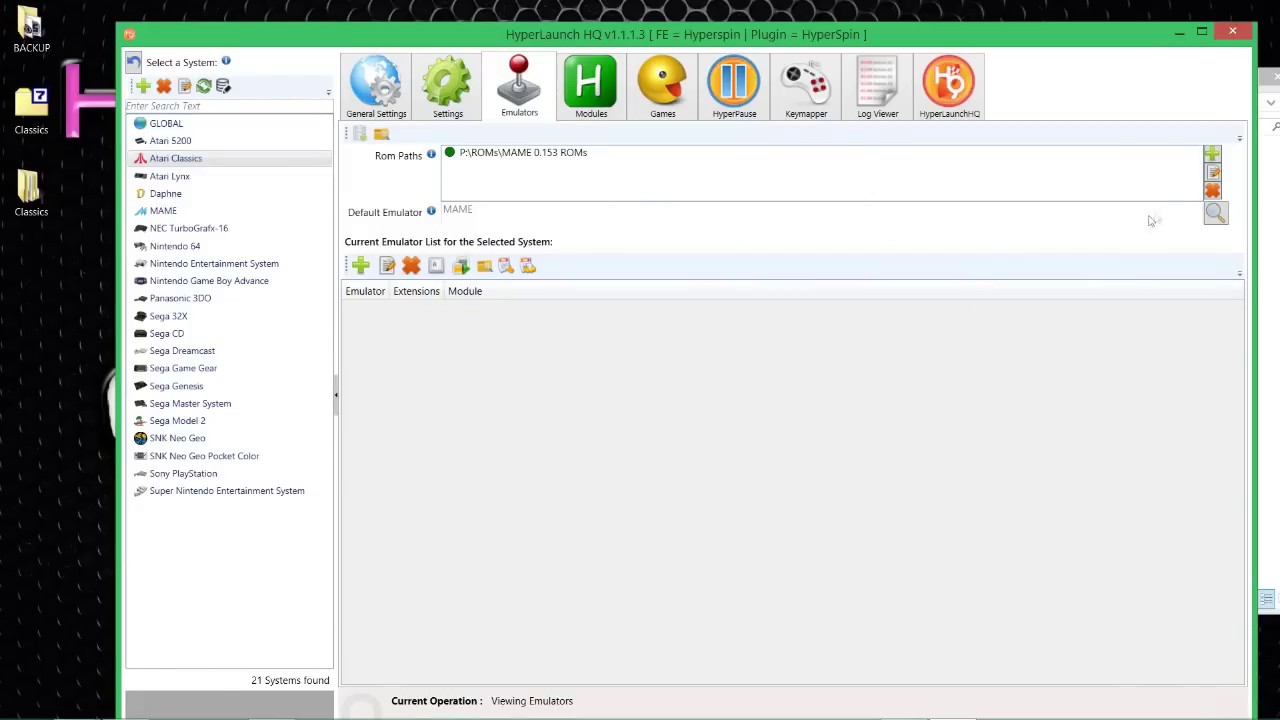
{"action": "left_click", "coordinate": [1214, 216]}
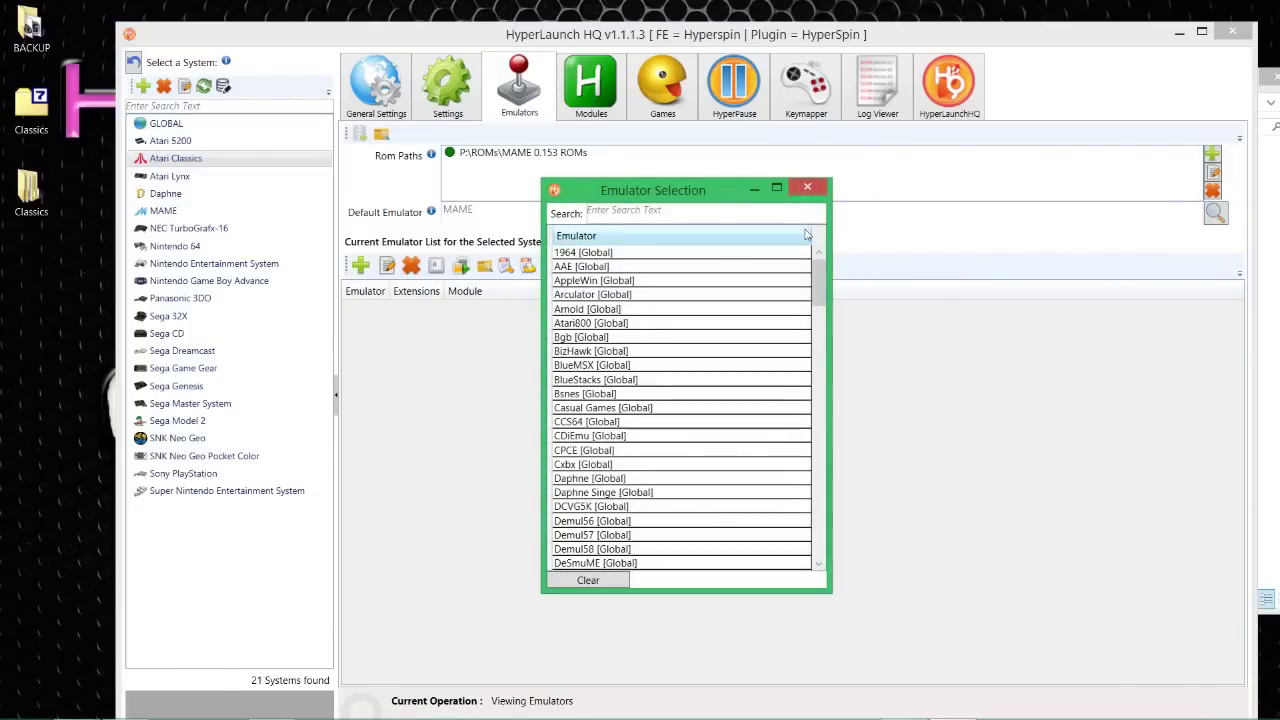
{"action": "left_click", "coordinate": [808, 188]}
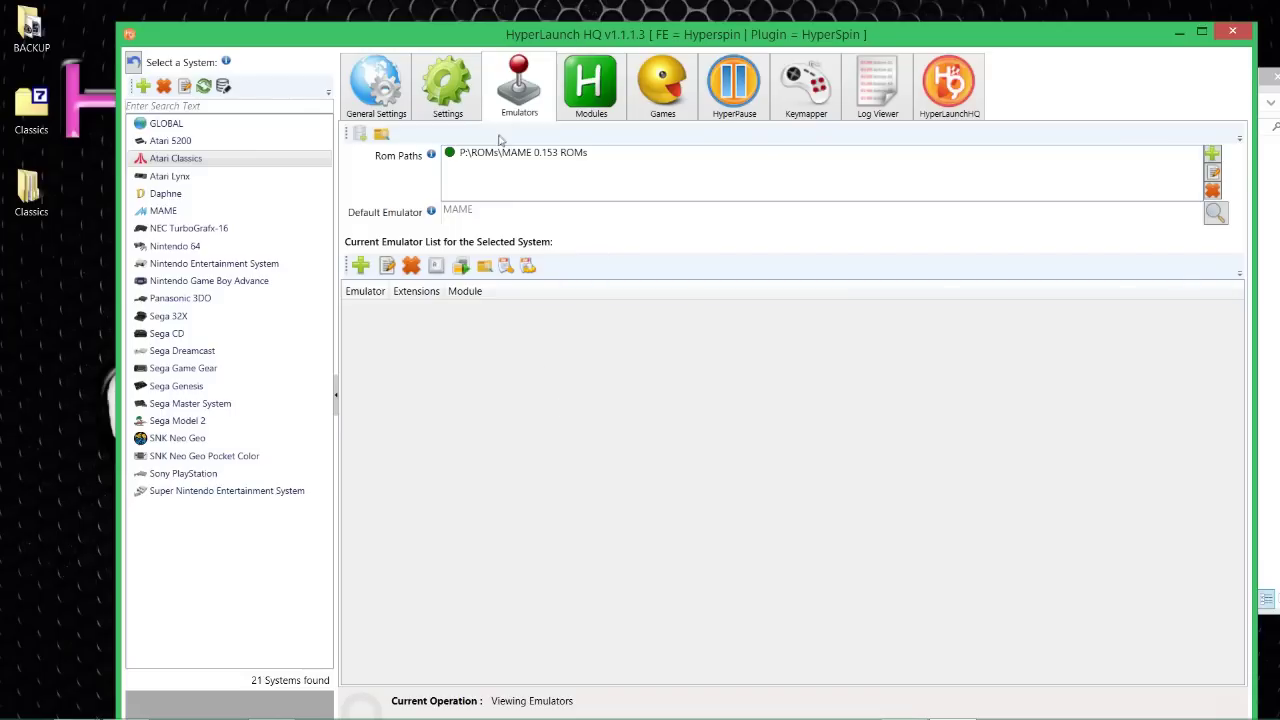
- Turn Valid Emulator/Modules Only back on in the HyperLaunchHQ general options
{"action": "left_click", "coordinate": [593, 87]}
{"action": "left_click", "coordinate": [934, 94]}
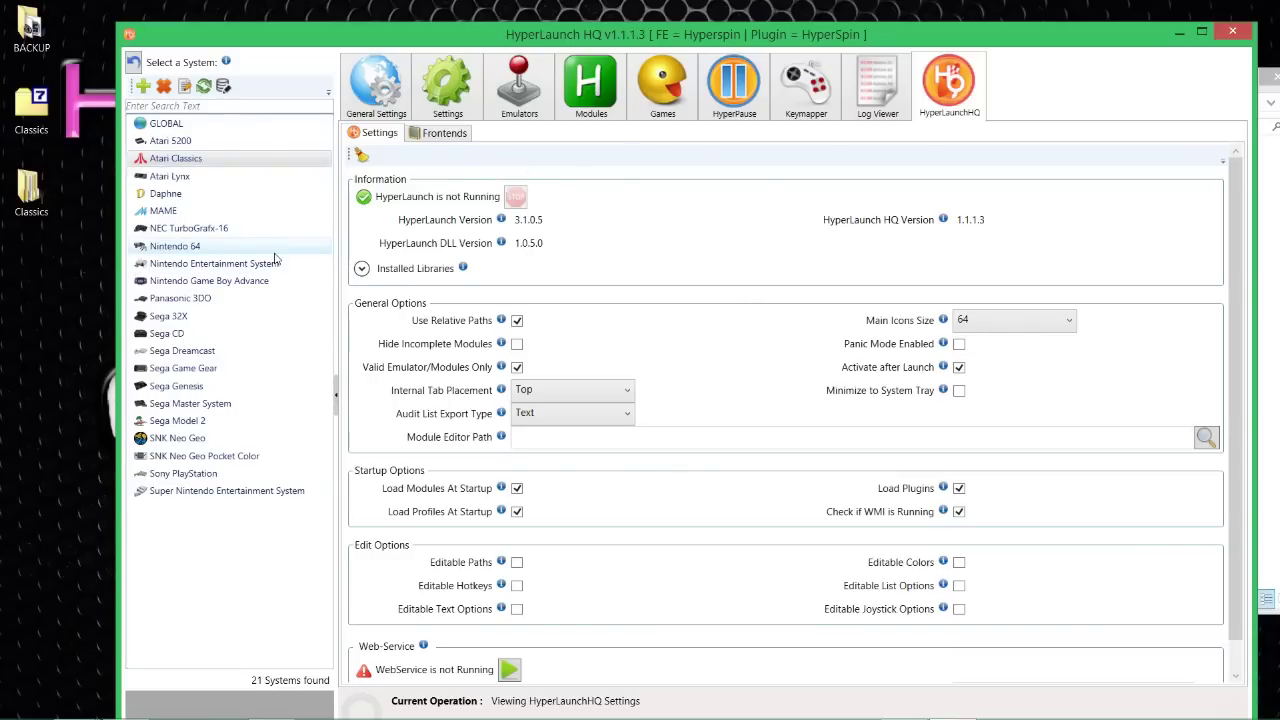
- Look over the system folders in the Media subfolder of the desktop Classics folder, and close the window
{"action": "double_click", "coordinate": [30, 193]}
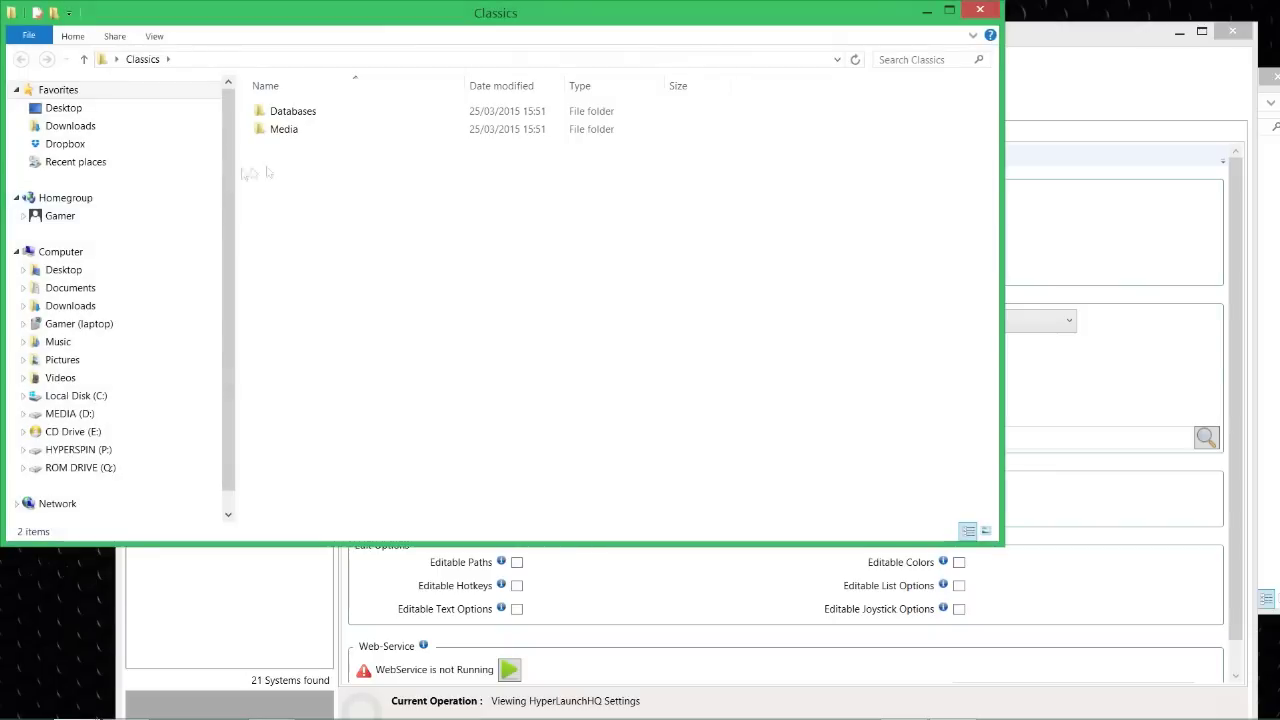
{"action": "double_click", "coordinate": [288, 129]}
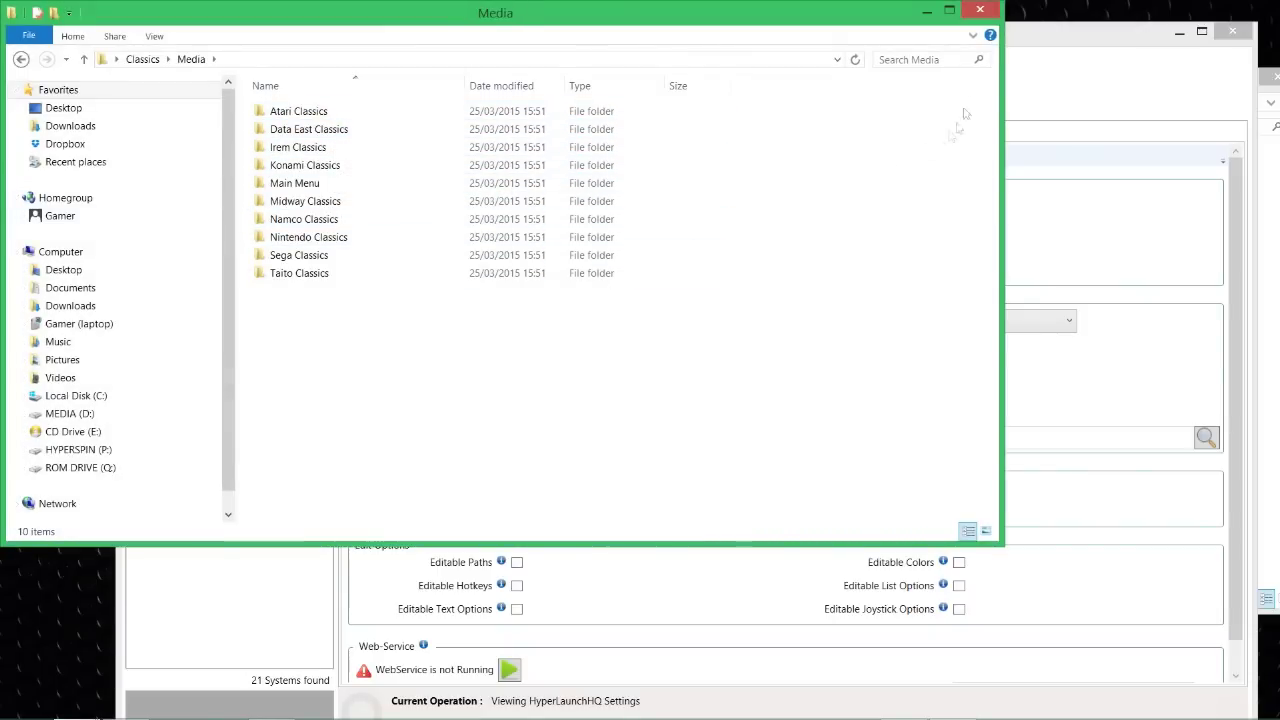
{"action": "left_click", "coordinate": [980, 10]}
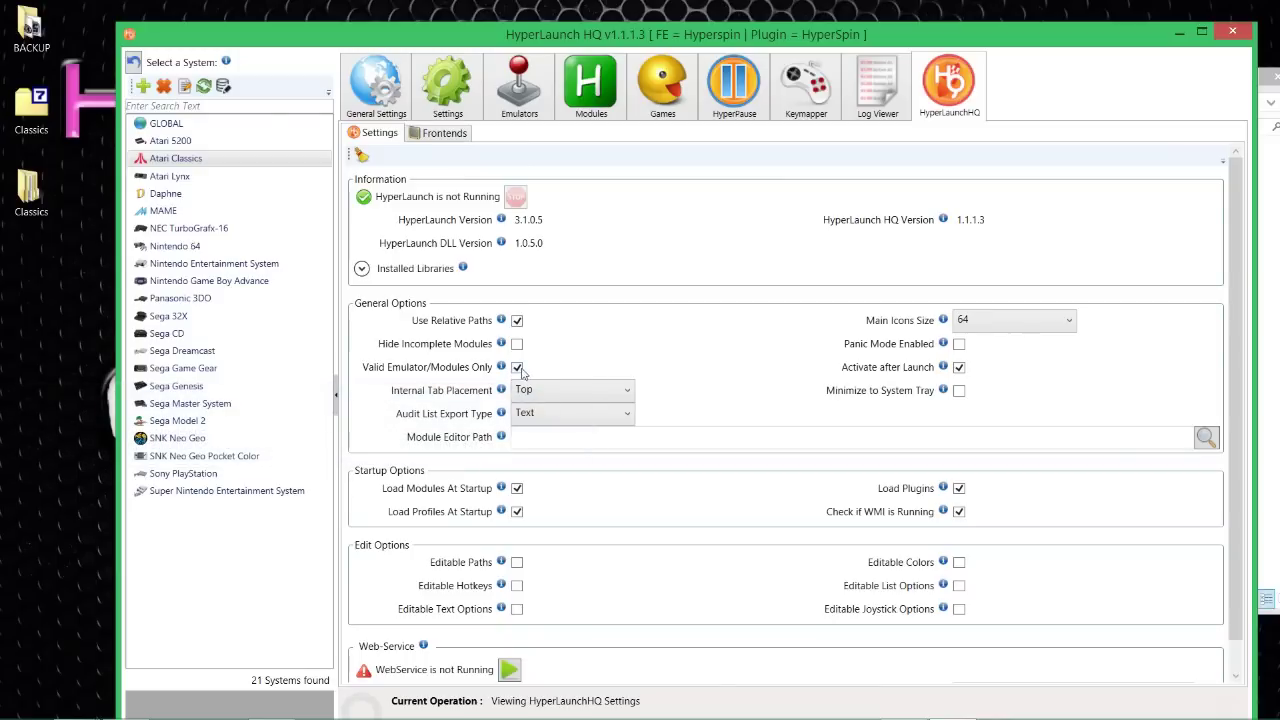
- Read the description of Valid Emulator/Modules Only and recheck the default emulator selection list for Atari Classics
{"action": "mouse_move", "coordinate": [500, 367]}
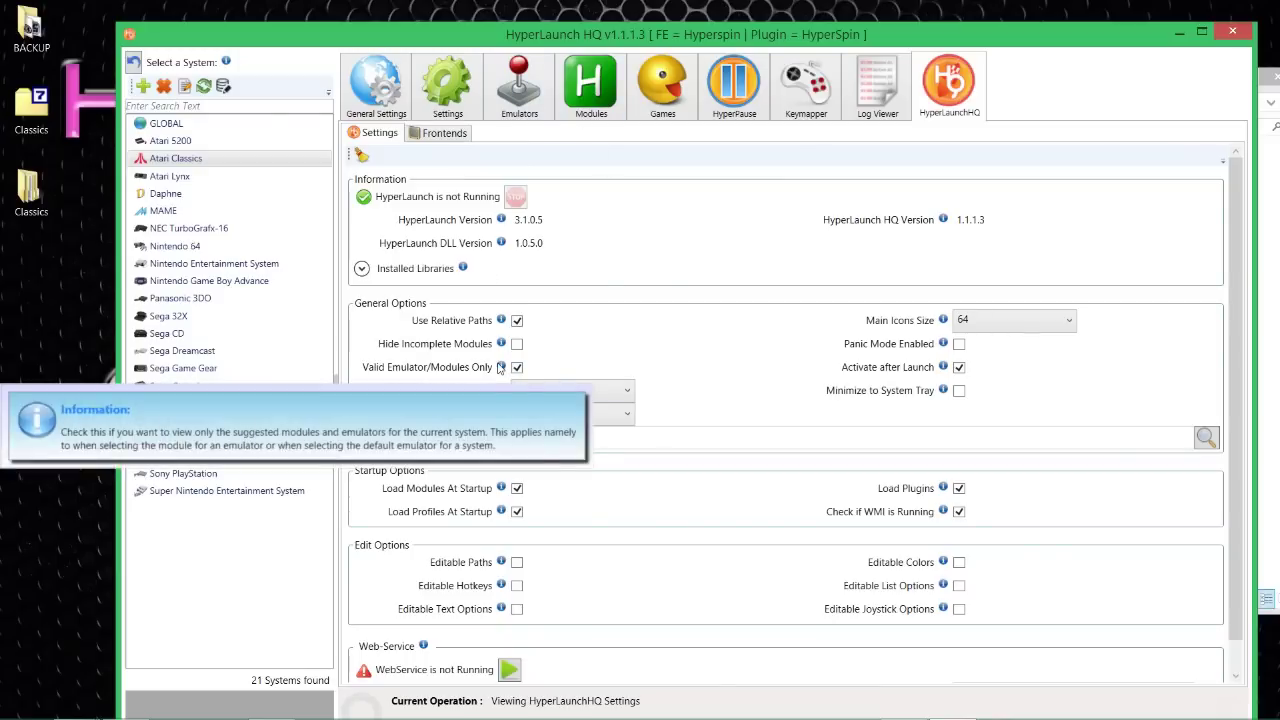
{"action": "left_click", "coordinate": [533, 120]}
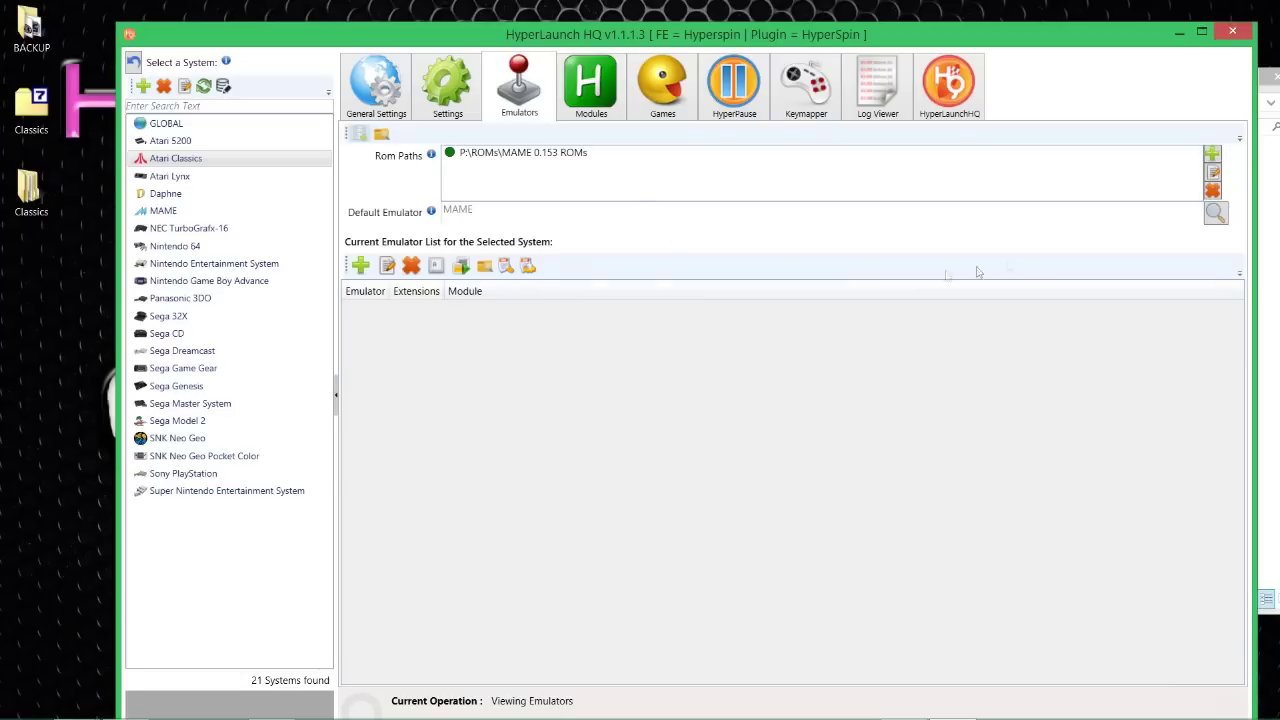
{"action": "left_click", "coordinate": [1218, 215]}
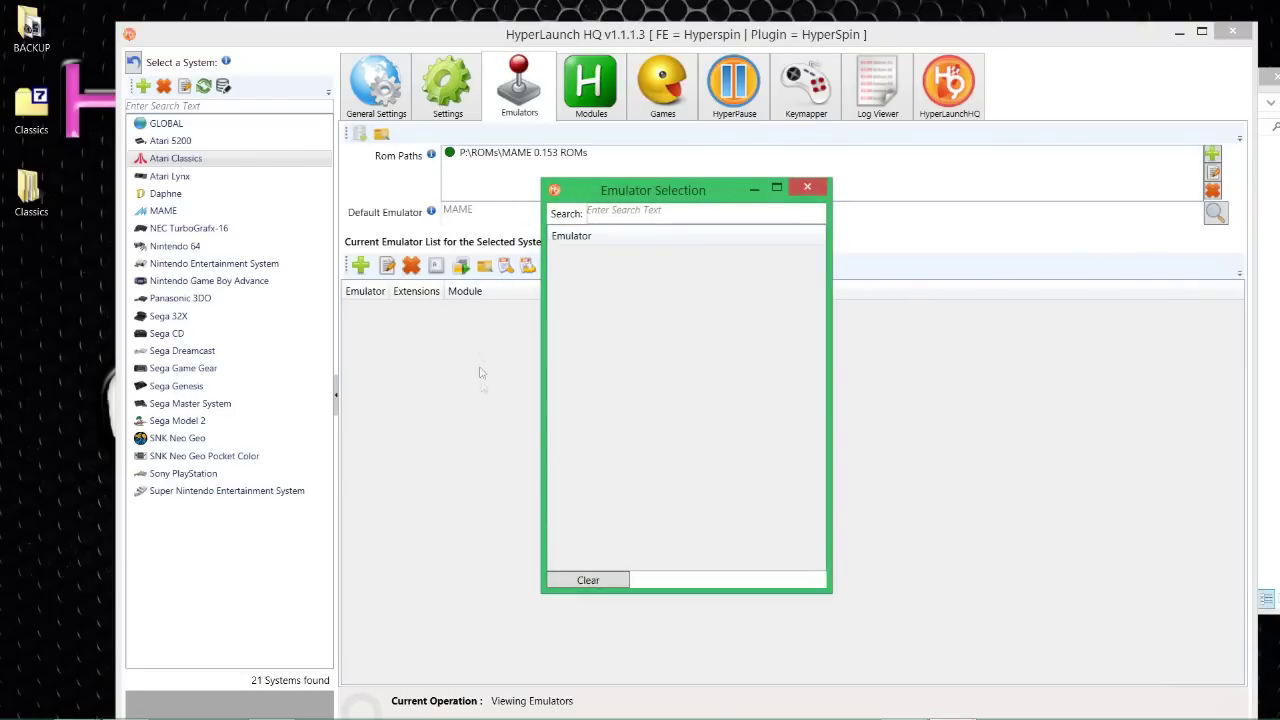
{"action": "left_click", "coordinate": [808, 189]}
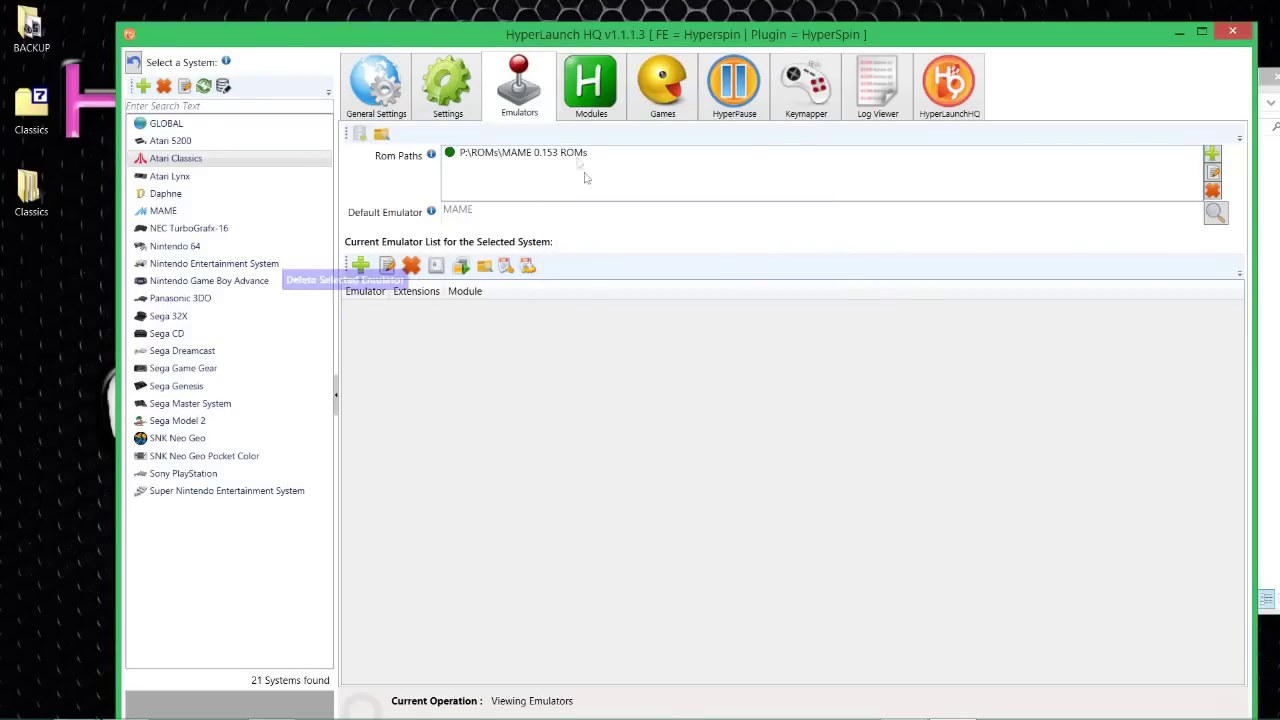
{"action": "left_click", "coordinate": [933, 104]}
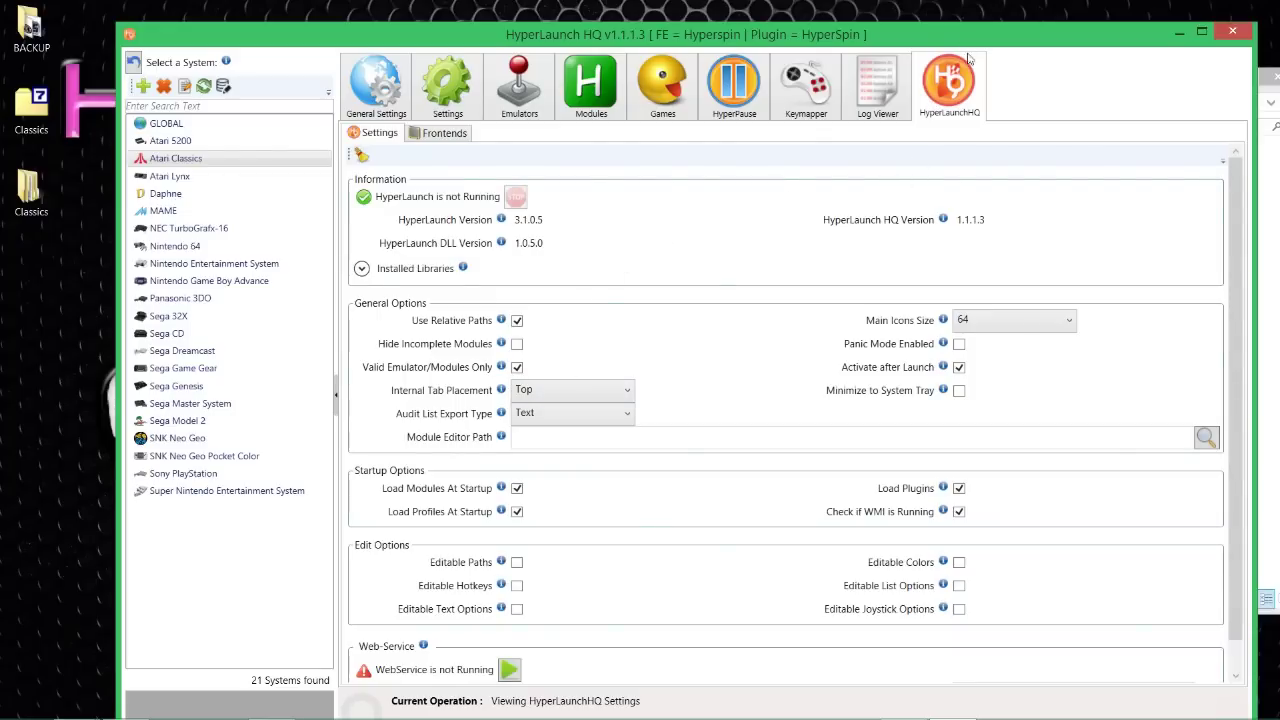
{"action": "left_click", "coordinate": [510, 100]}
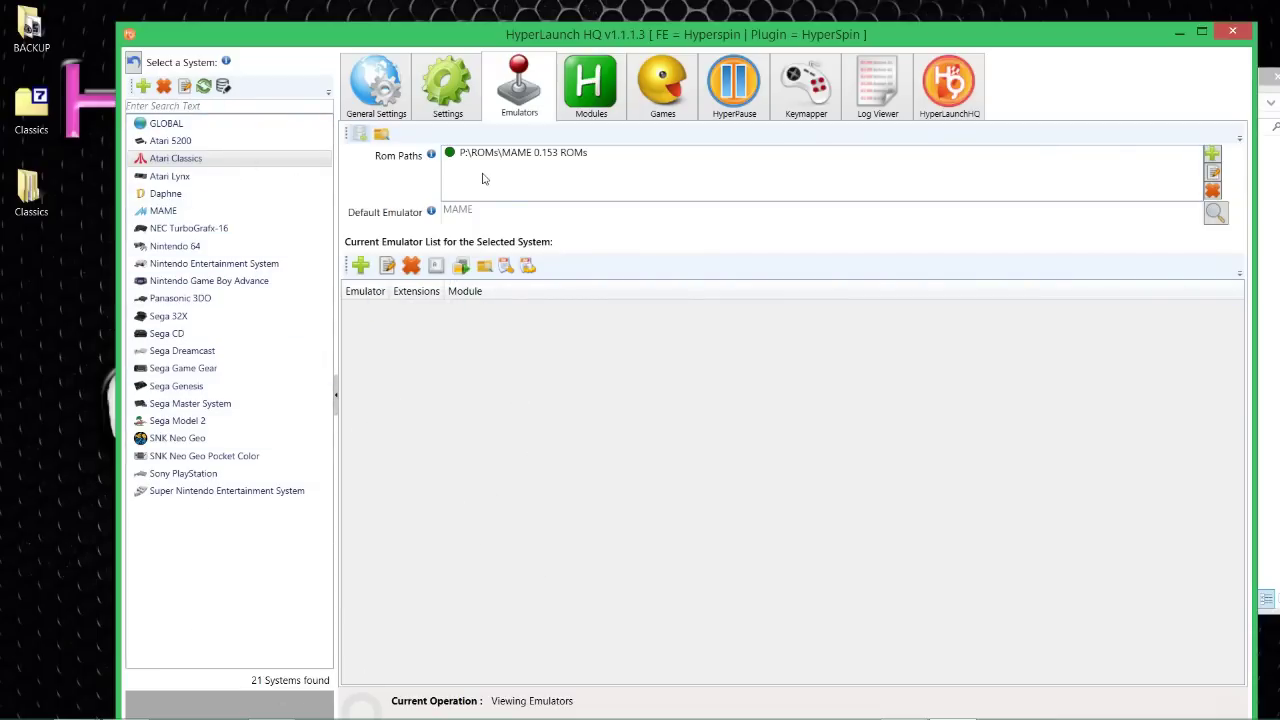
- Minimize HyperLaunchHQ and open the desktop Classics folder alongside the Hyperspin folder
{"action": "left_click_drag", "start_coordinate": [1048, 34], "coordinate": [995, 42]}
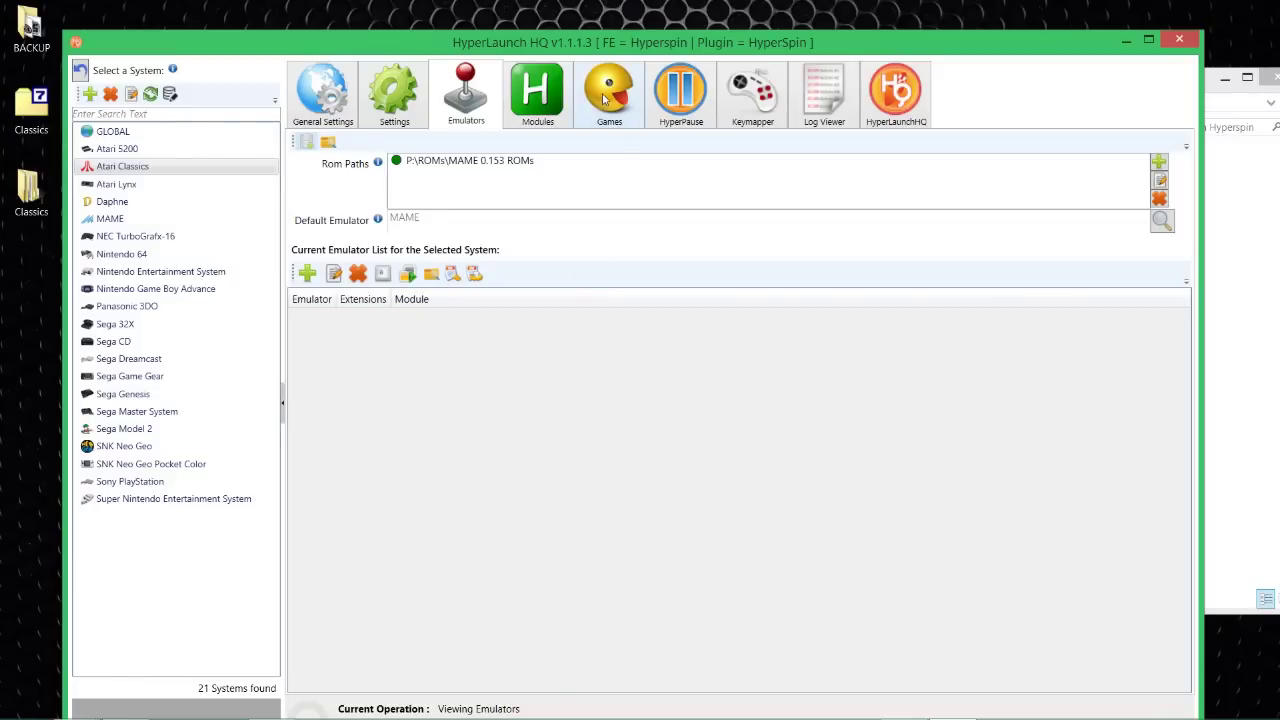
{"action": "left_click", "coordinate": [1126, 43]}
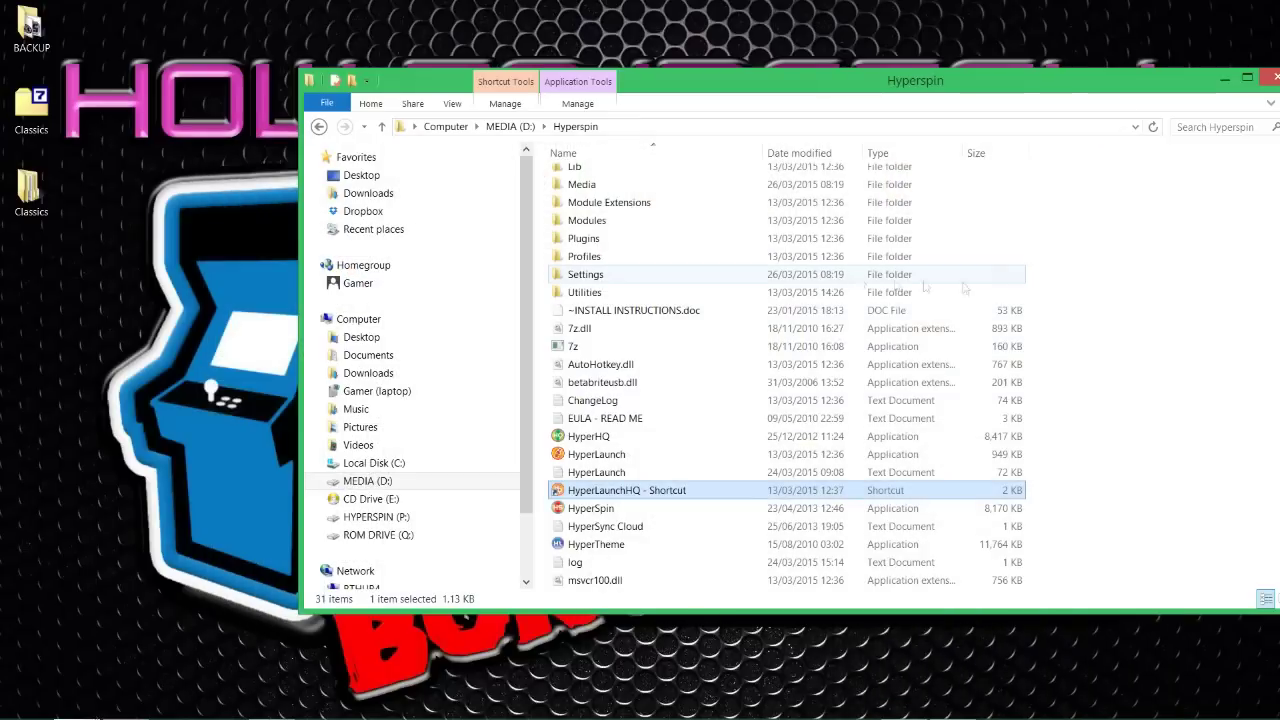
{"action": "scroll", "coordinate": [838, 290], "scroll_direction": "up", "scroll_amount": 3}
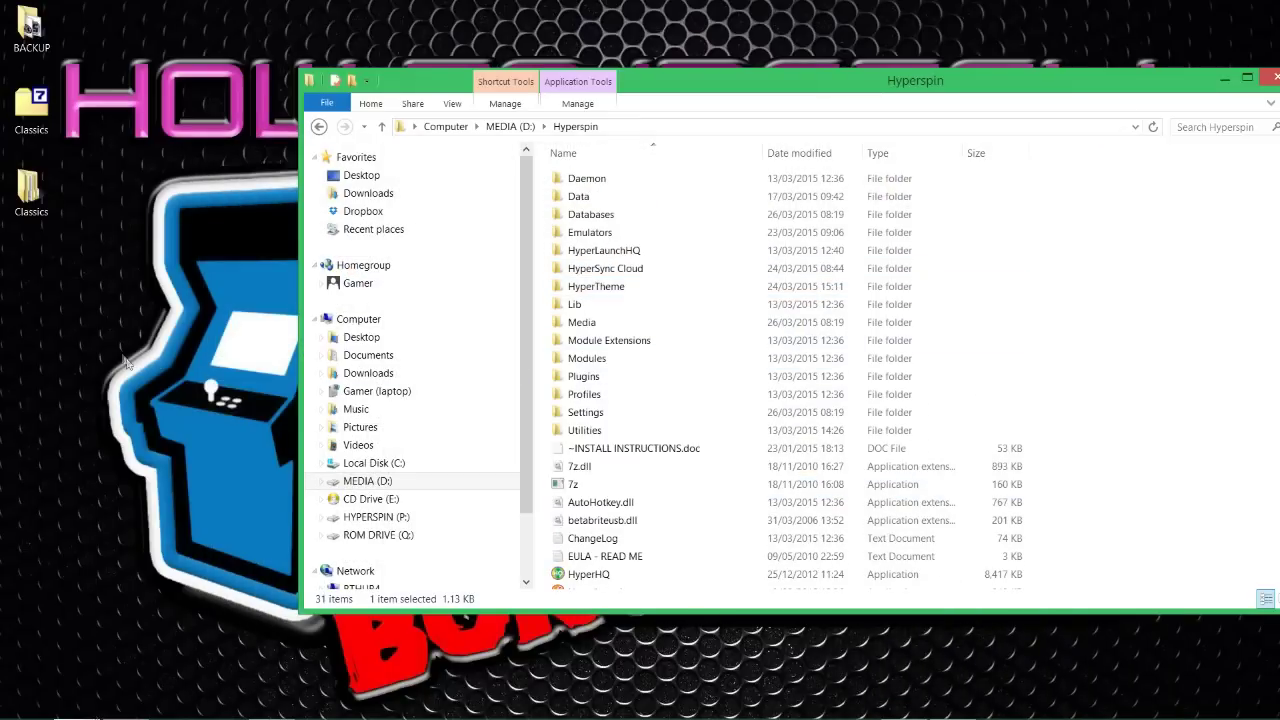
{"action": "double_click", "coordinate": [30, 188]}
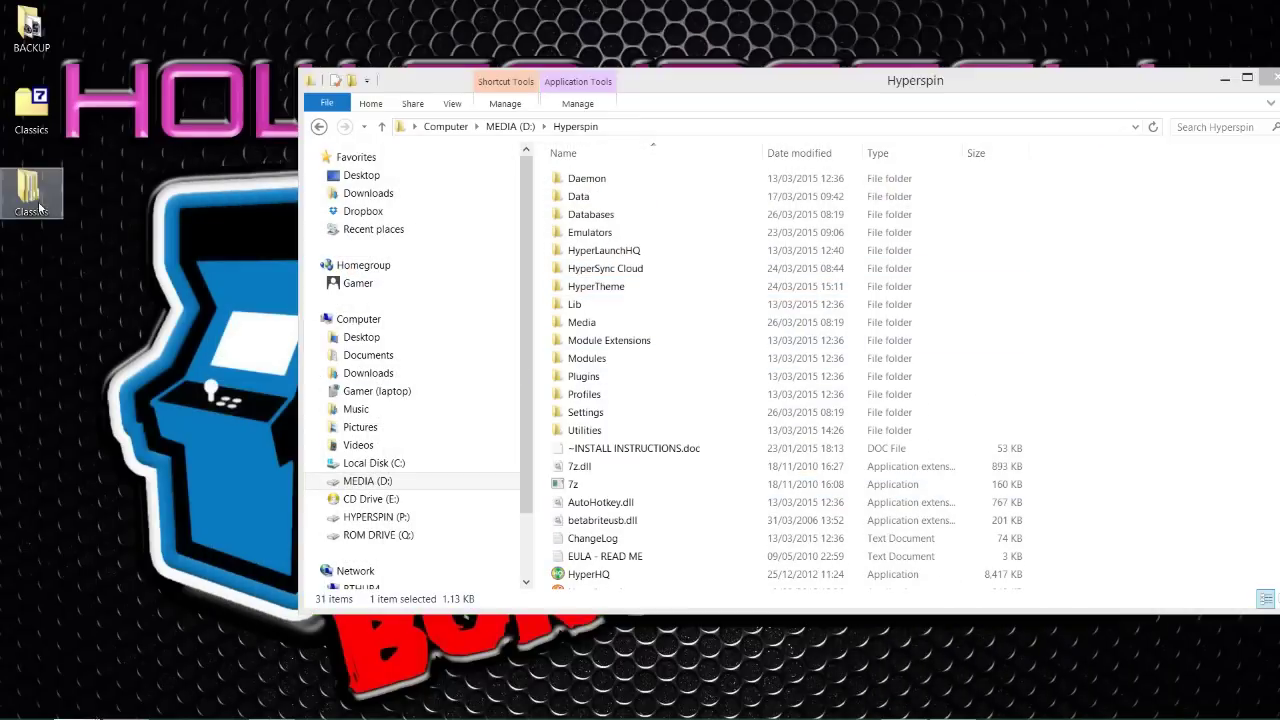
{"action": "left_click_drag", "start_coordinate": [294, 47], "coordinate": [405, 322]}
- Look through the Media and Databases subfolders of the Classics folder and return to its top level
{"action": "double_click", "coordinate": [428, 440]}
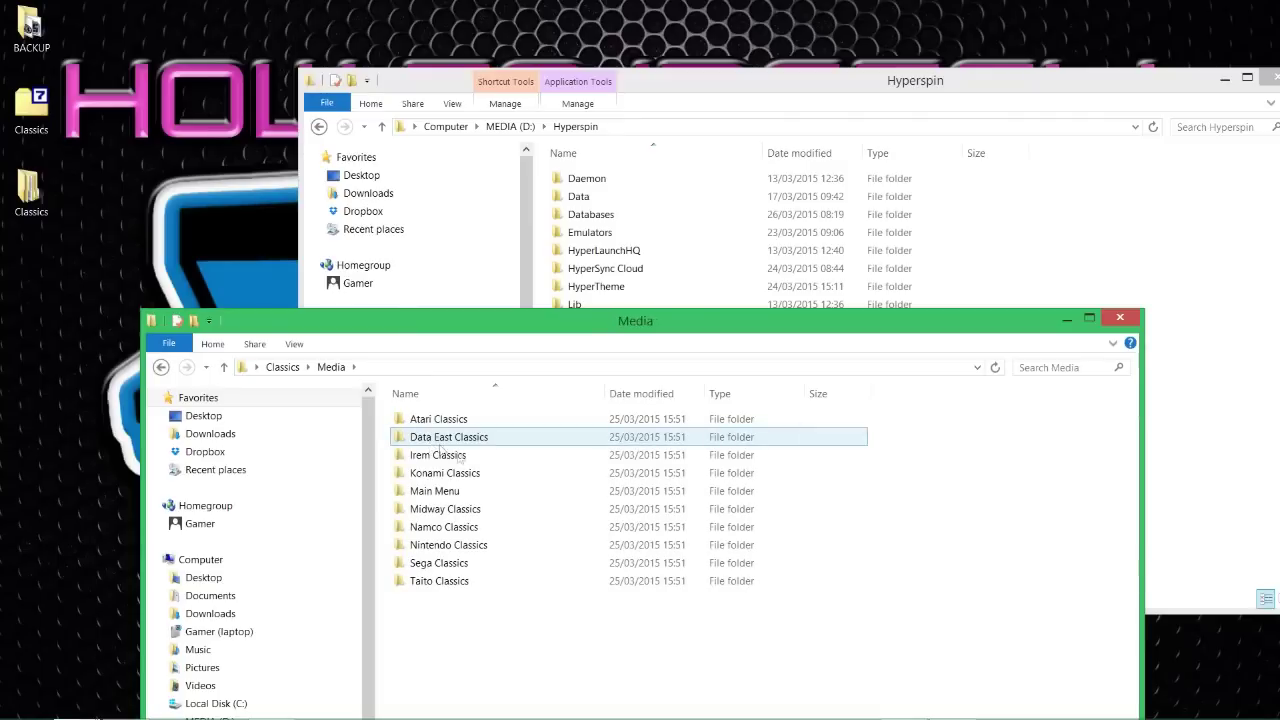
{"action": "left_click", "coordinate": [224, 367]}
{"action": "left_click_drag", "start_coordinate": [500, 440], "coordinate": [475, 425]}
{"action": "double_click", "coordinate": [475, 425]}
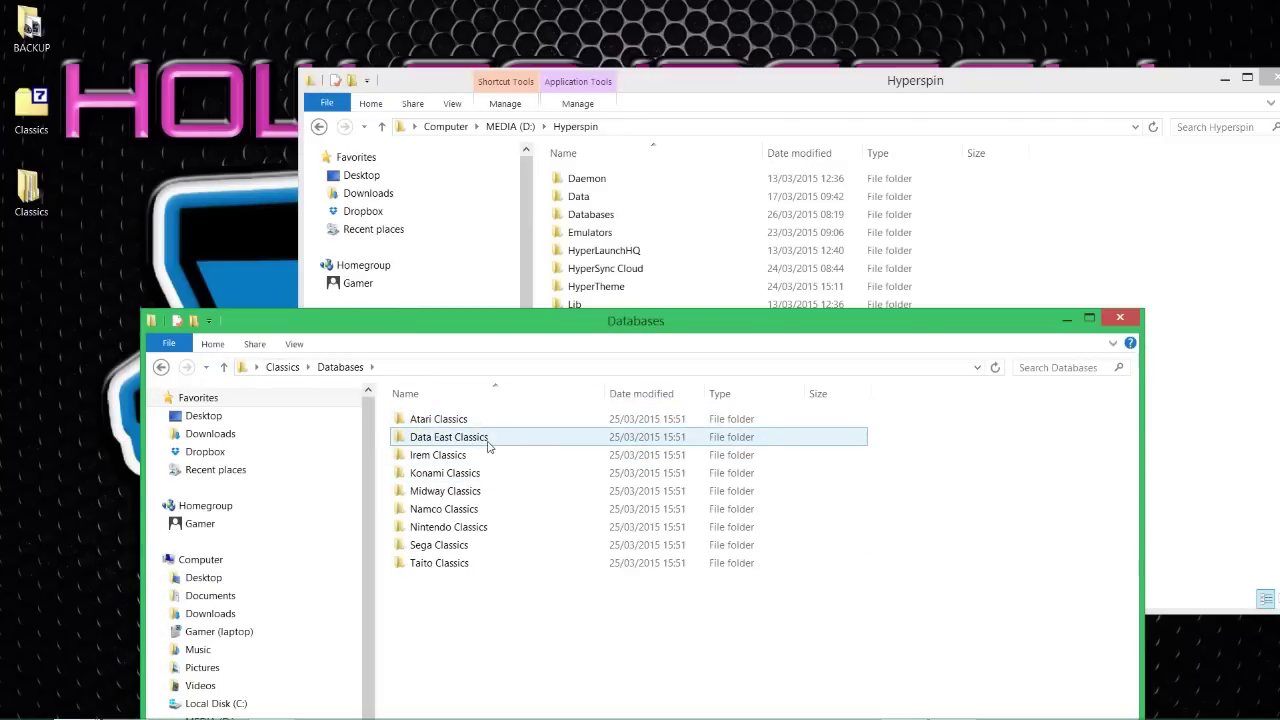
{"action": "left_click", "coordinate": [224, 367]}
{"action": "left_click", "coordinate": [412, 432], "text": "shift"}
{"action": "left_click", "coordinate": [412, 434], "text": "ctrl"}
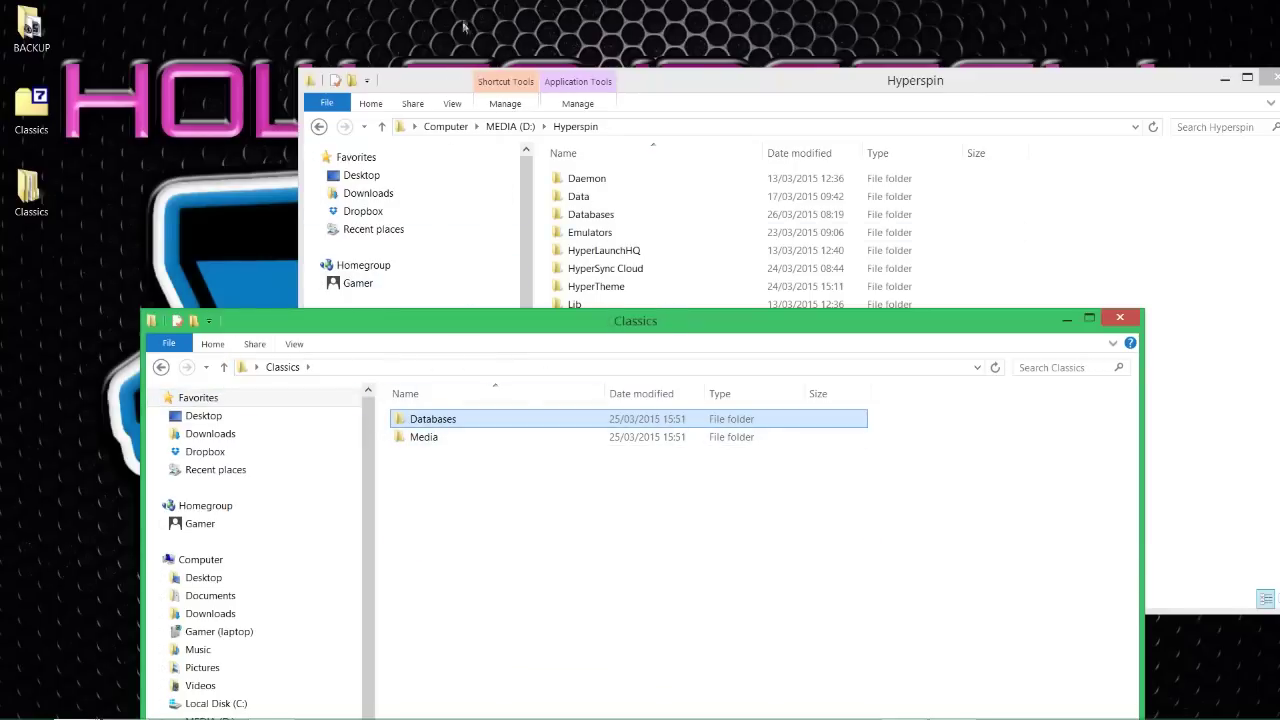
- Arrange the Hyperspin and Classics folder windows so that the contents of both are visible for copying
{"action": "double_click", "coordinate": [698, 70]}
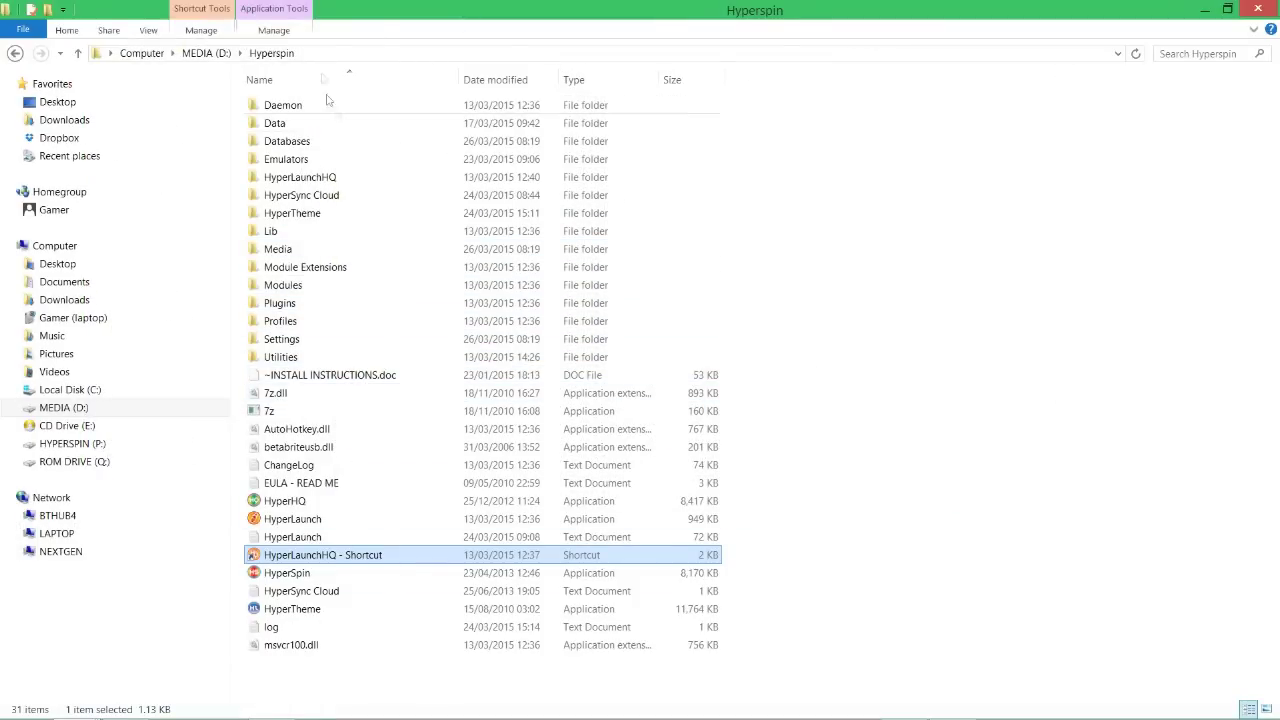
{"action": "double_click", "coordinate": [470, 10]}
{"action": "double_click", "coordinate": [520, 8]}
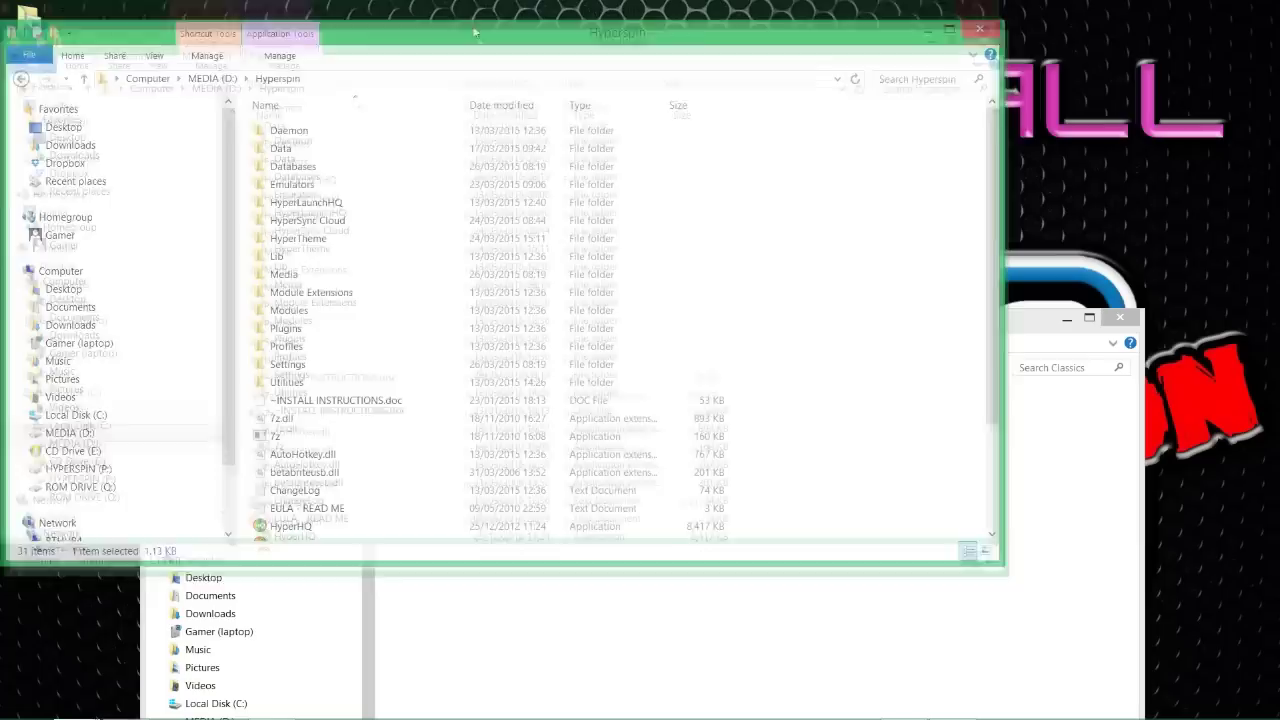
{"action": "double_click", "coordinate": [505, 10]}
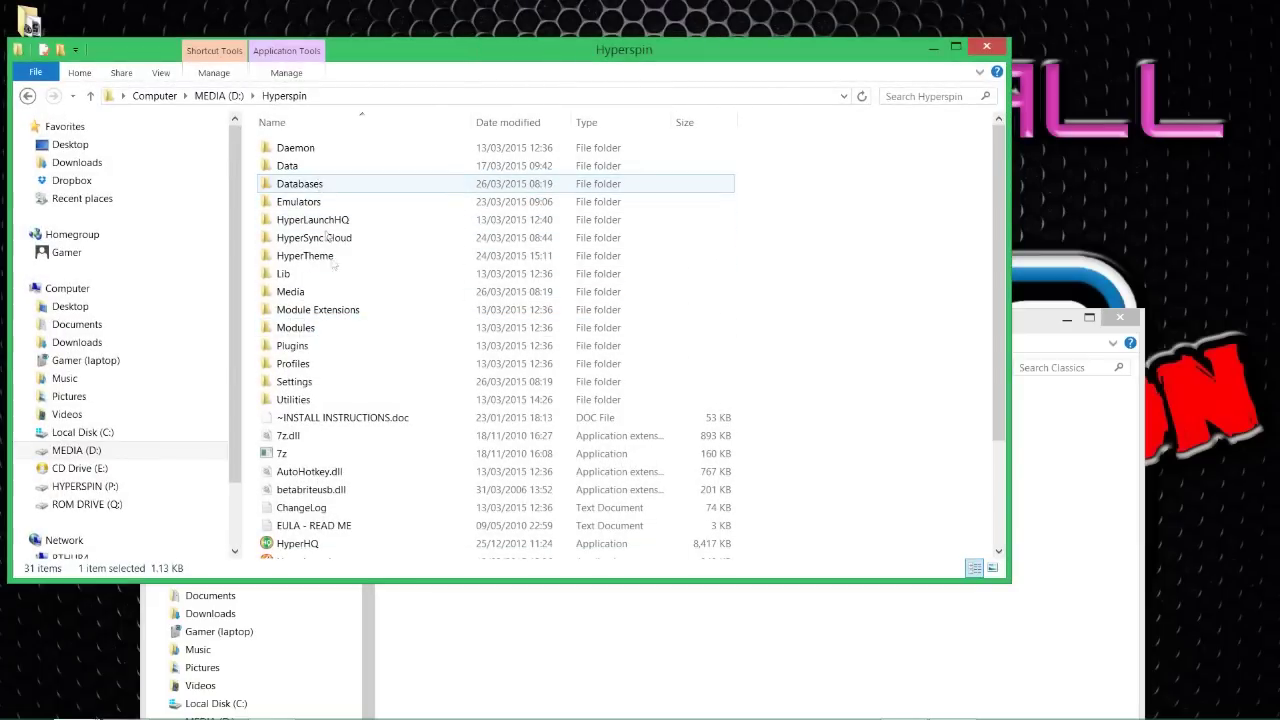
{"action": "left_click", "coordinate": [597, 641]}
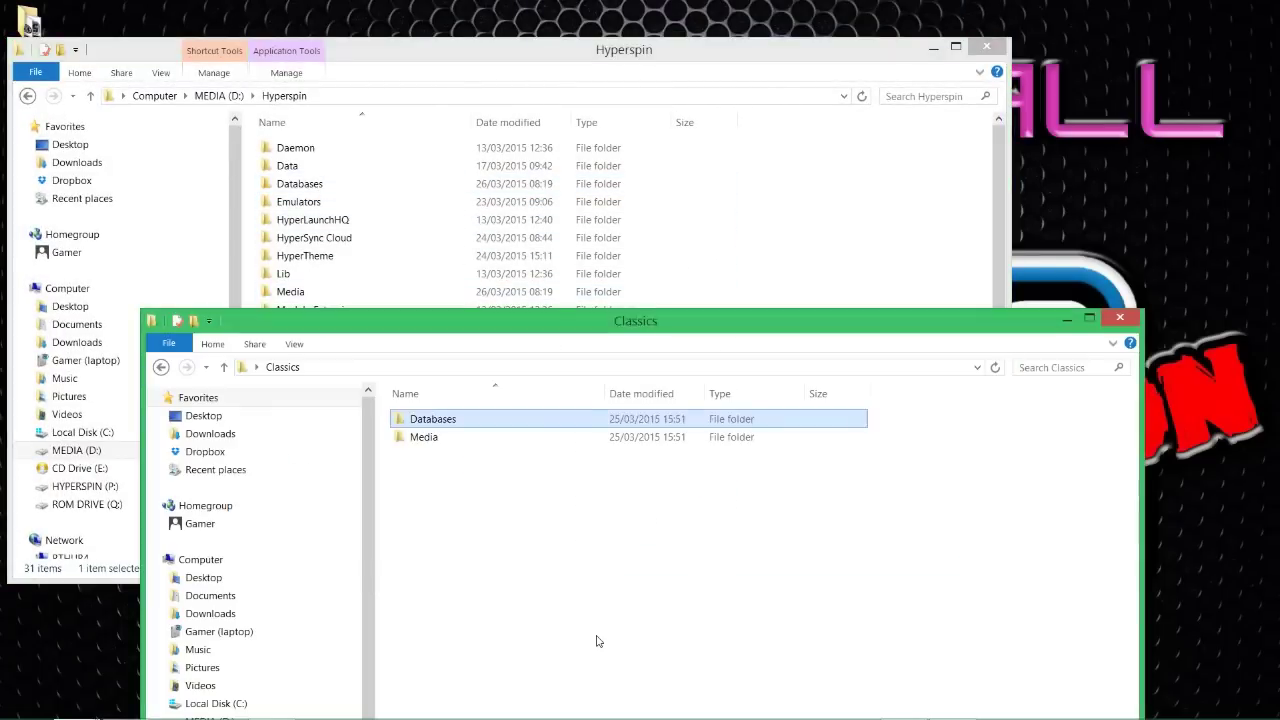
{"action": "left_click_drag", "start_coordinate": [390, 326], "coordinate": [700, 368]}
- Copy the Databases and Media folders from Classics into the Hyperspin folder, replacing the files in the destination
{"action": "left_click_drag", "start_coordinate": [774, 565], "coordinate": [815, 218]}
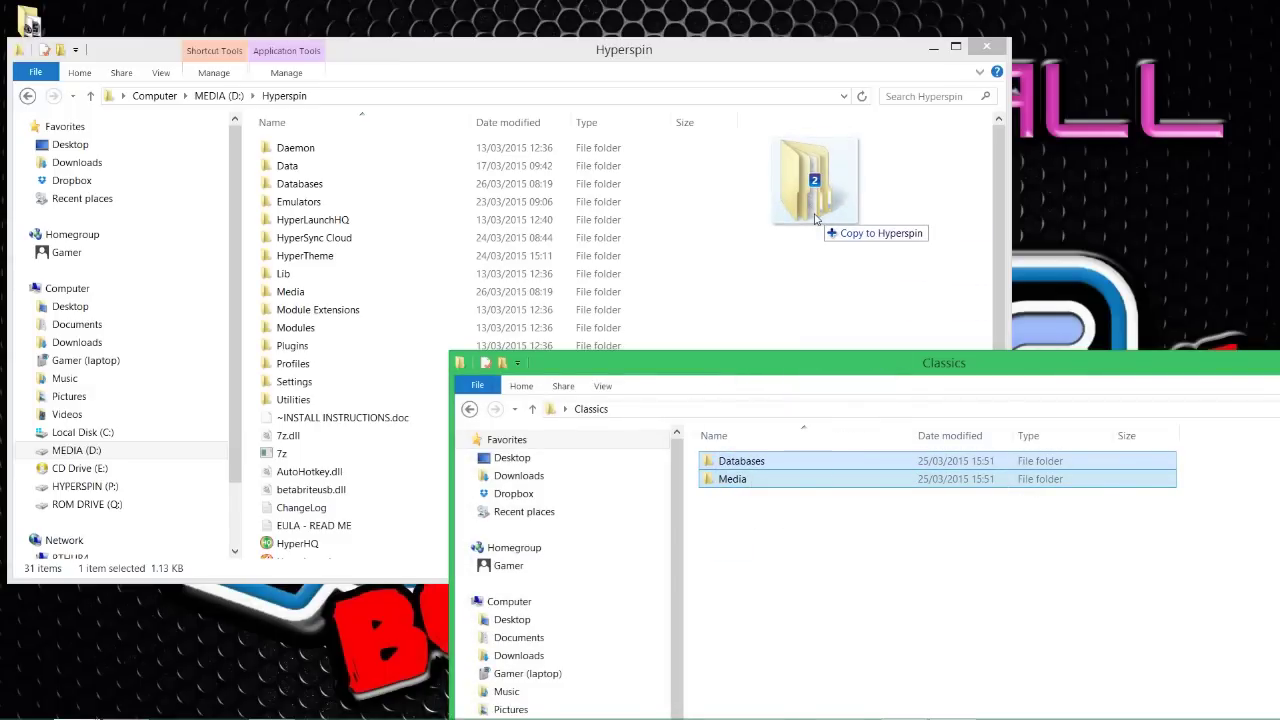
{"action": "left_click_drag", "start_coordinate": [815, 218], "coordinate": [815, 219]}
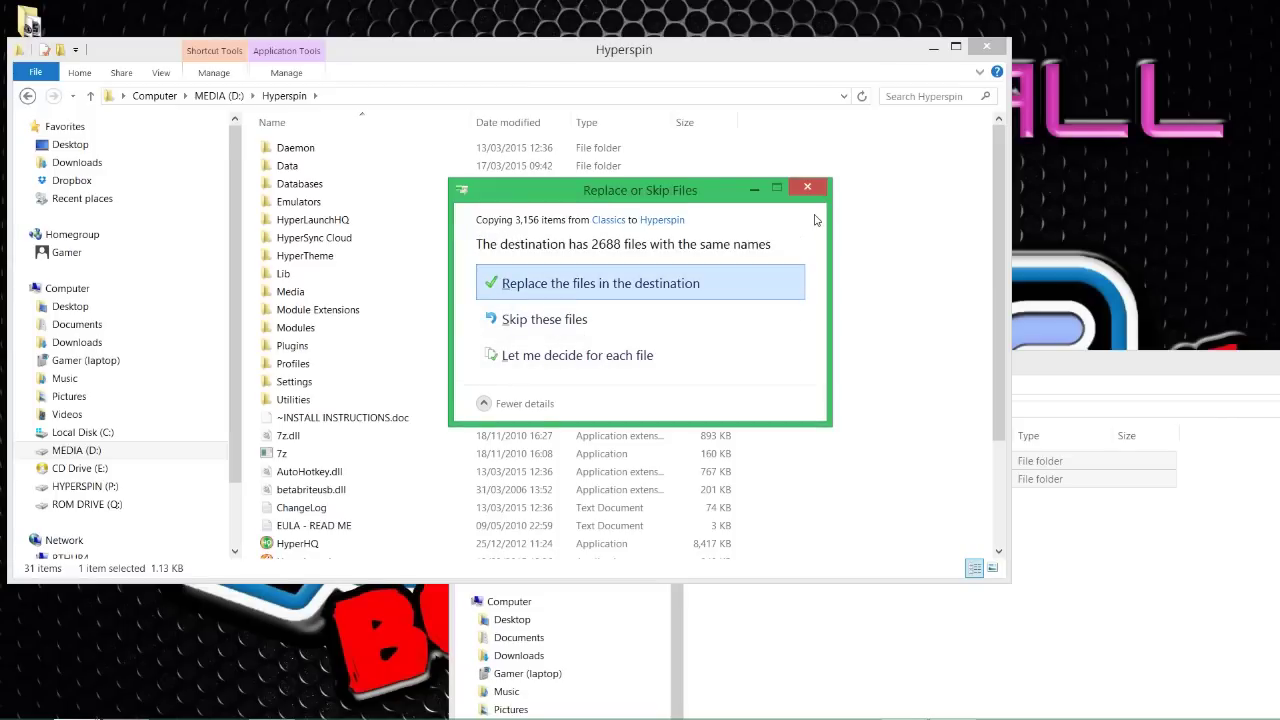
{"action": "left_click", "coordinate": [574, 289]}
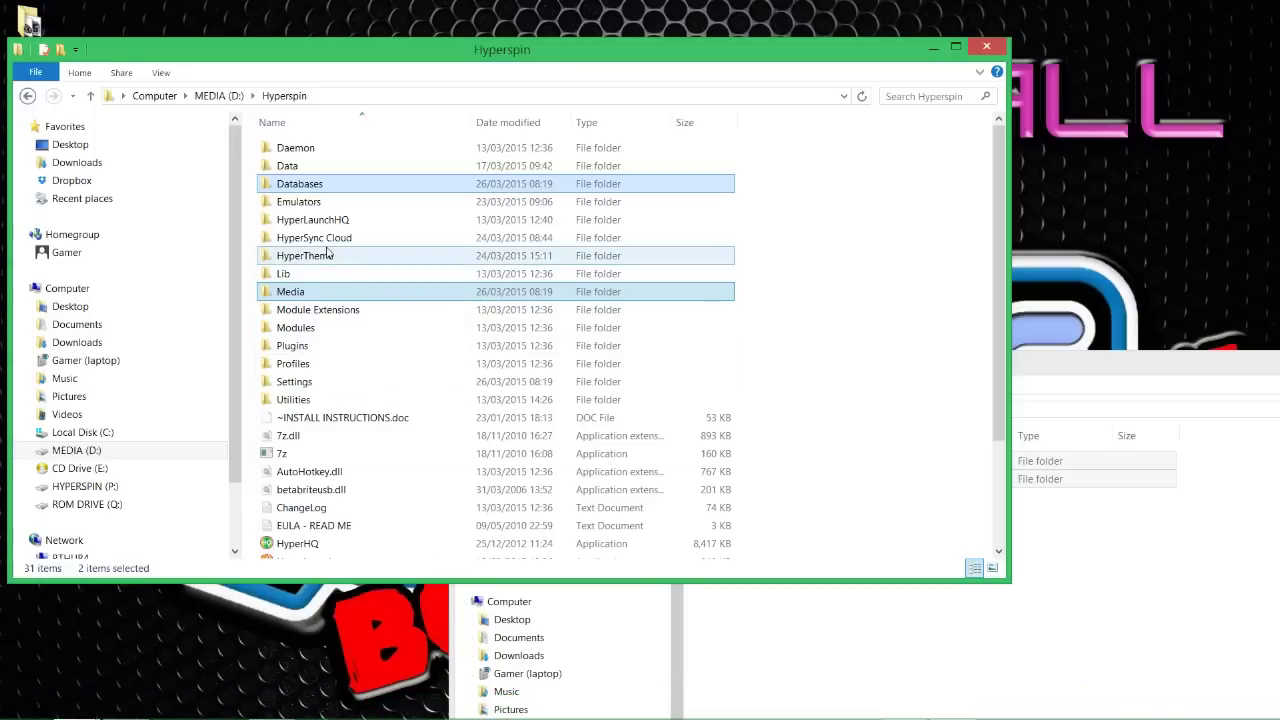
- Check the Atari Classics folder and the other classic system folders inside Hyperspin's Databases folder
{"action": "double_click", "coordinate": [338, 183]}
{"action": "double_click", "coordinate": [345, 167]}
{"action": "key", "text": "BackSpace"}
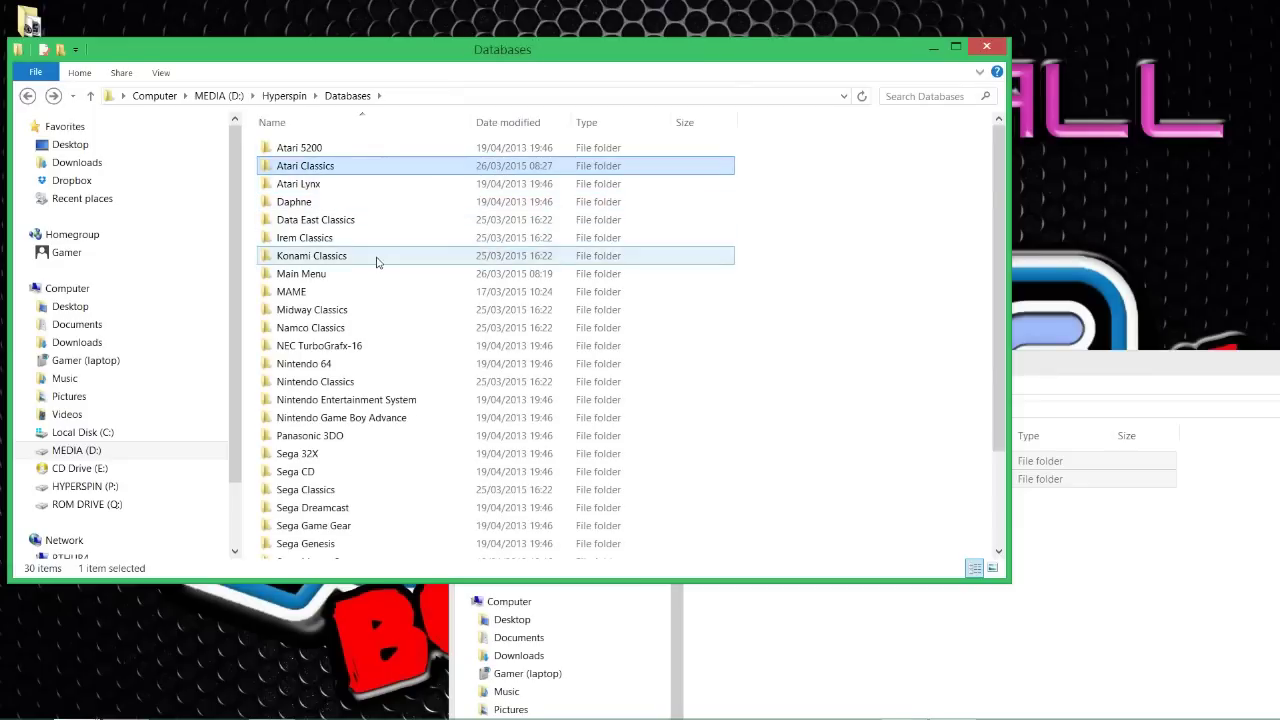
{"action": "scroll", "coordinate": [372, 463], "scroll_direction": "down", "scroll_amount": 2}
{"action": "left_click", "coordinate": [375, 460]}
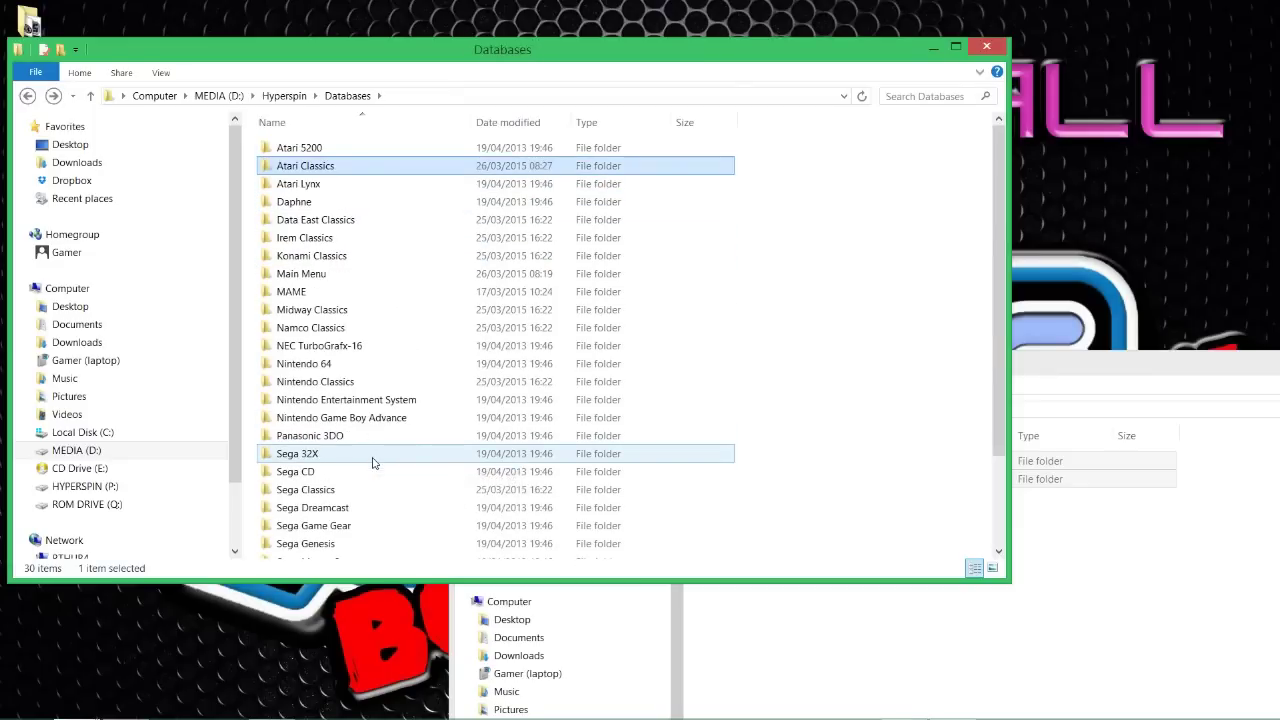
- Return to HyperLaunchHQ and audit all the games for the Atari Classics system
{"action": "left_click", "coordinate": [950, 705]}
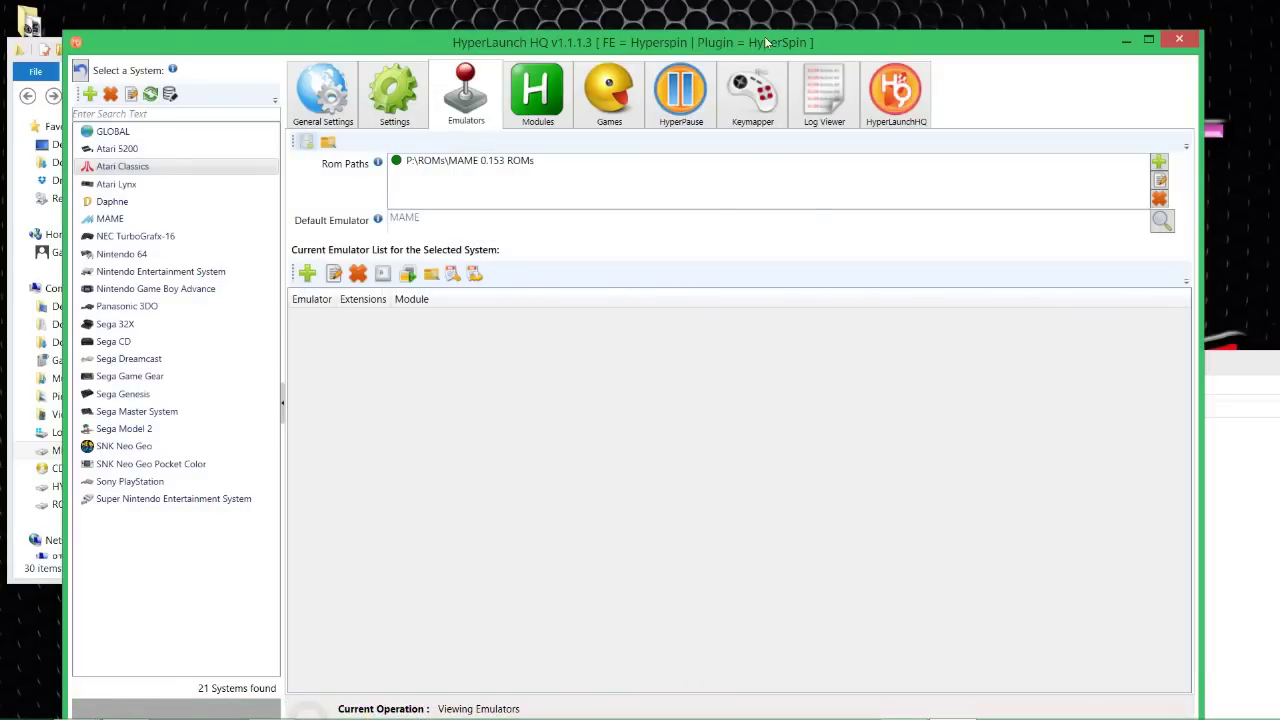
{"action": "left_click_drag", "start_coordinate": [741, 43], "coordinate": [727, 22]}
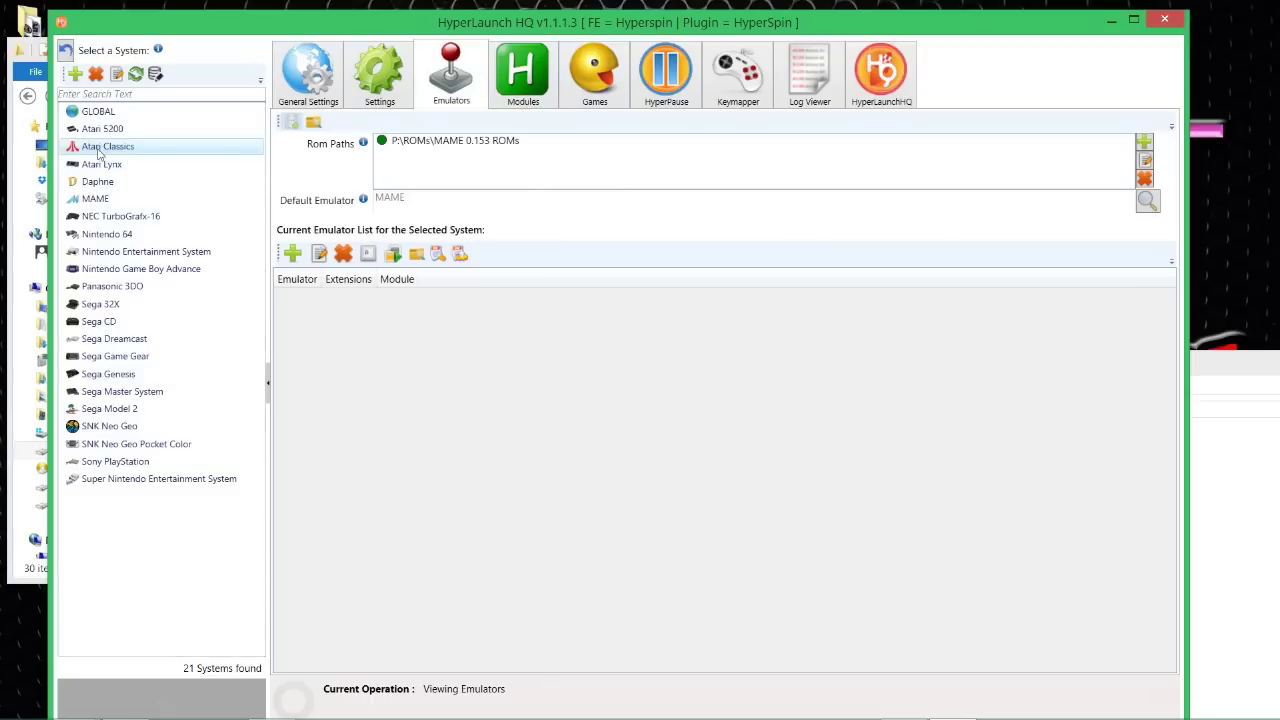
{"action": "left_click", "coordinate": [582, 82]}
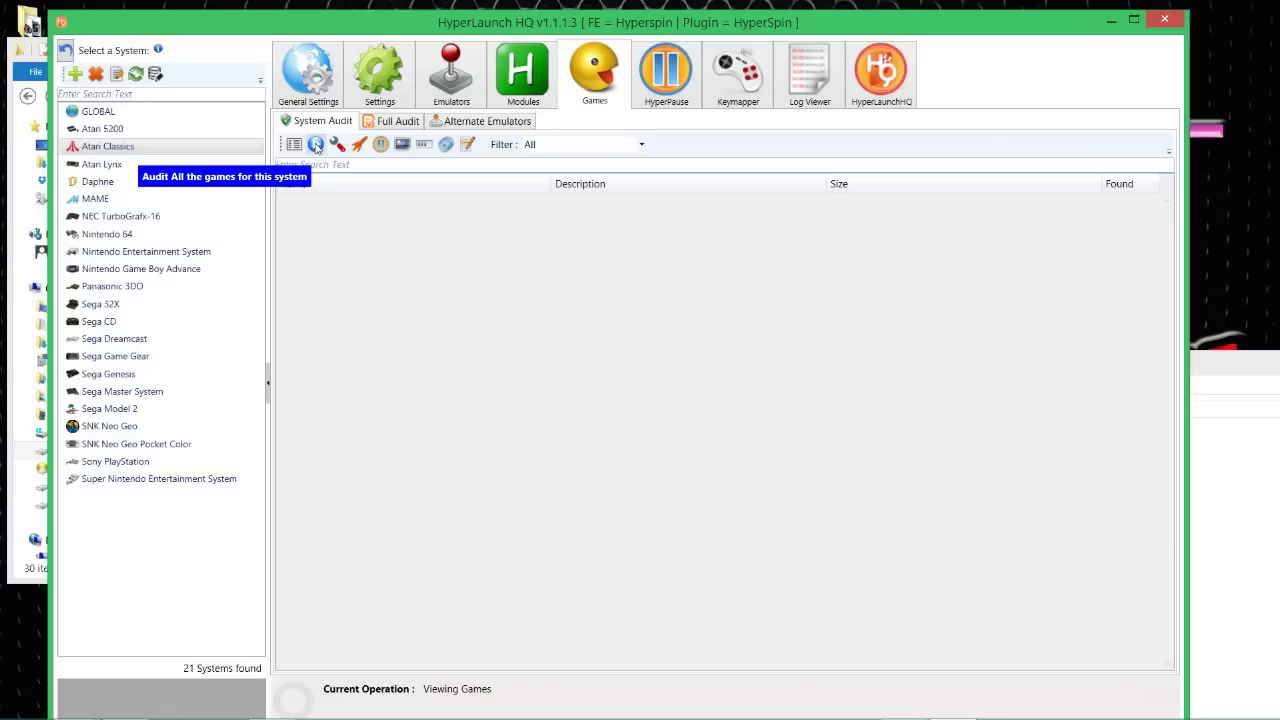
{"action": "left_click", "coordinate": [316, 146]}
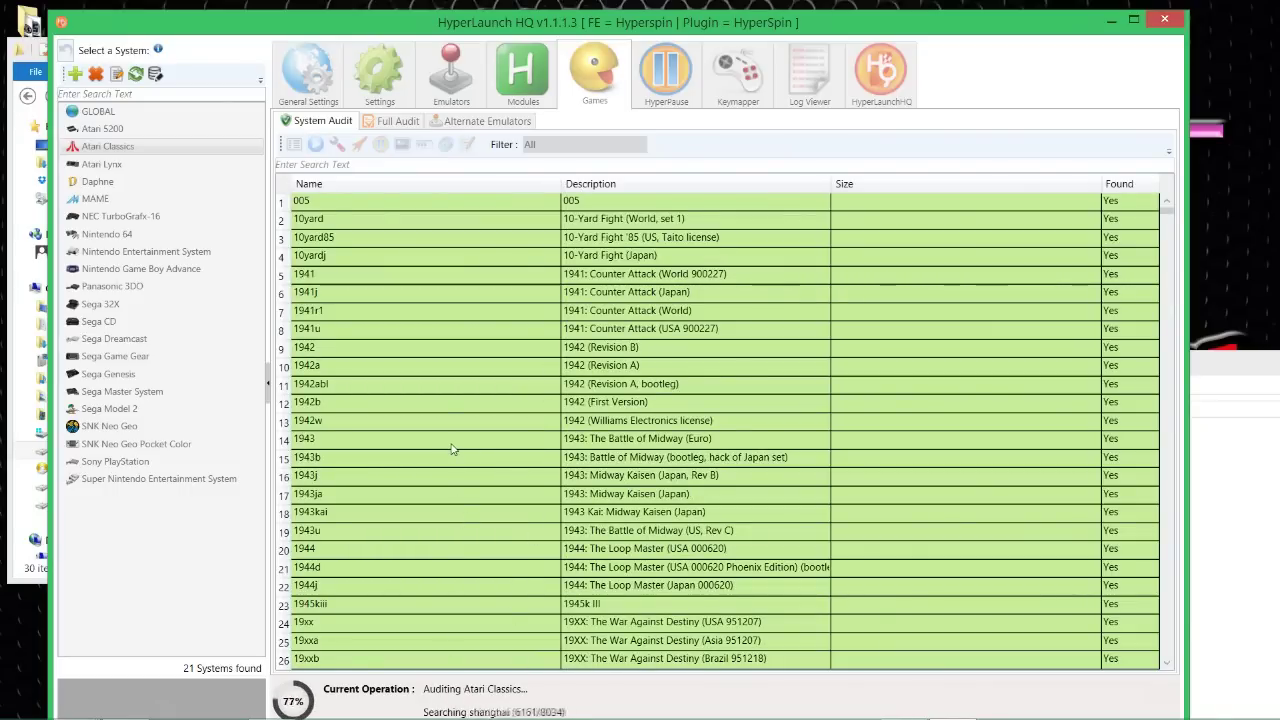
- Examine the Atari Classics audit list for which games are found
{"action": "scroll", "coordinate": [450, 430], "scroll_direction": "down", "scroll_amount": 20}
{"action": "scroll", "coordinate": [460, 400], "scroll_direction": "down", "scroll_amount": 20}
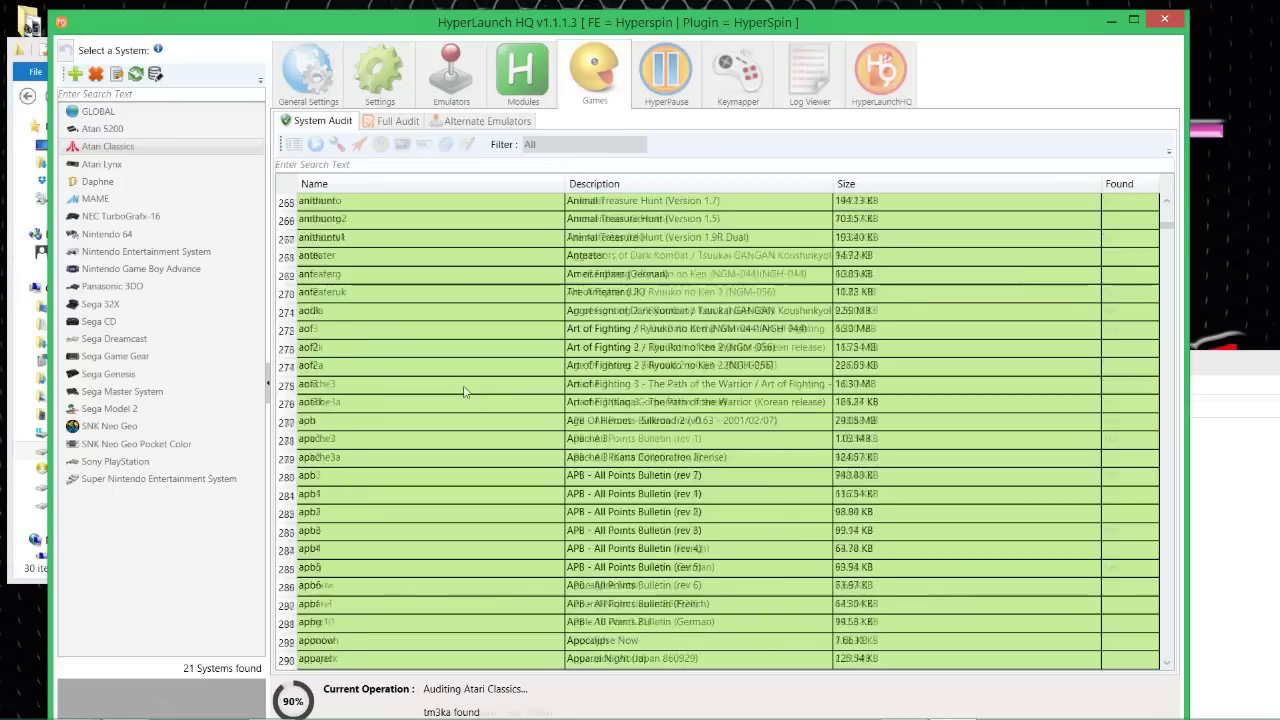
{"action": "scroll", "coordinate": [466, 388], "scroll_direction": "down", "scroll_amount": 15}
{"action": "scroll", "coordinate": [455, 395], "scroll_direction": "up", "scroll_amount": 20}
{"action": "scroll", "coordinate": [448, 398], "scroll_direction": "up", "scroll_amount": 20}
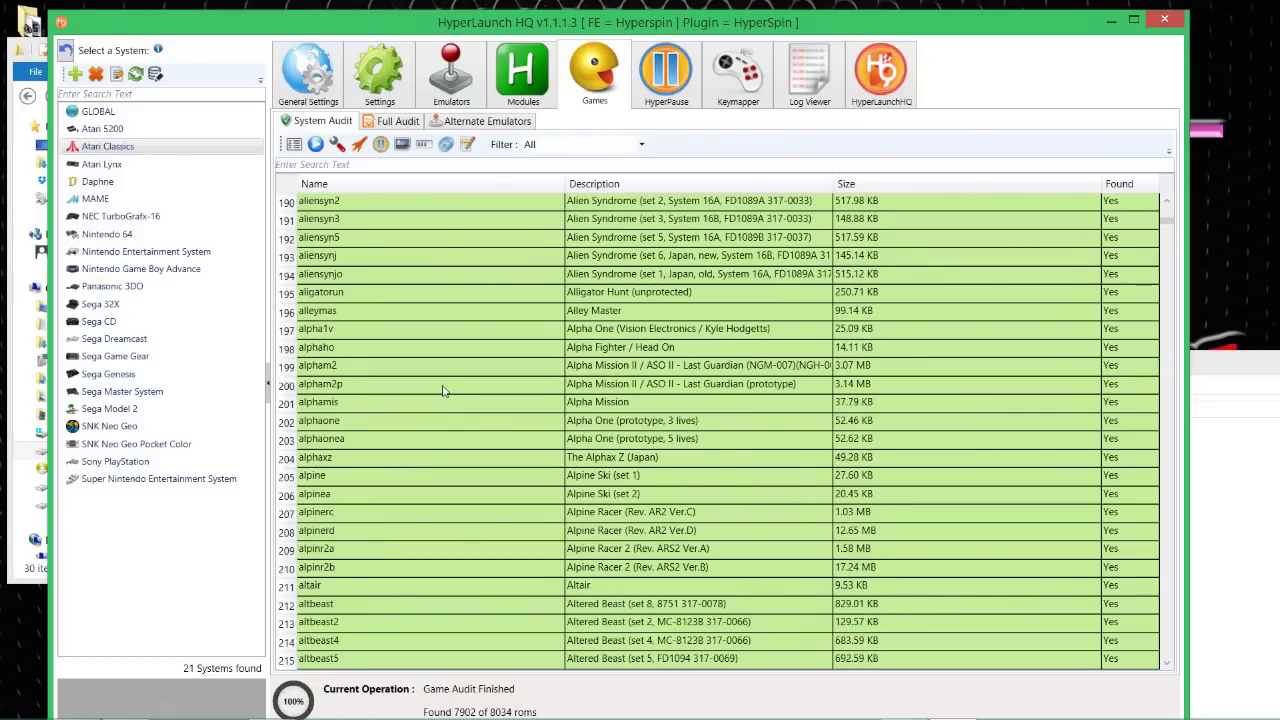
{"action": "scroll", "coordinate": [446, 392], "scroll_direction": "up", "scroll_amount": 20}
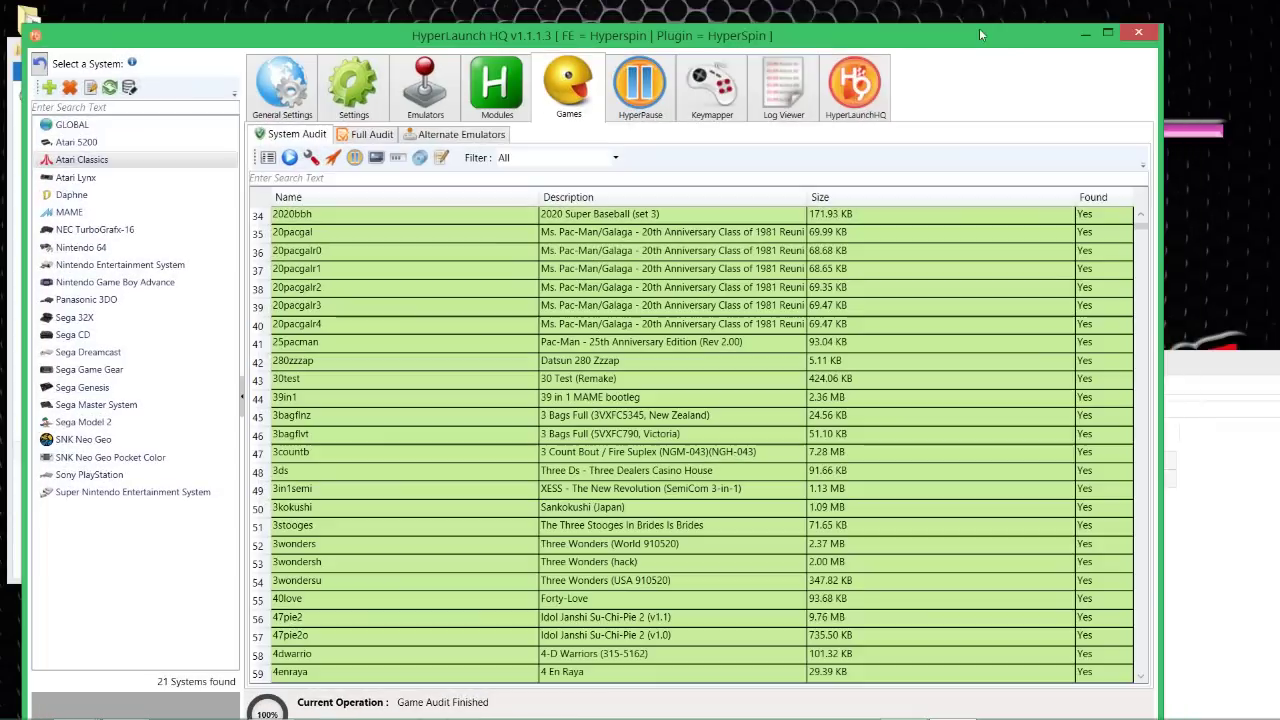
- Close HyperLaunchHQ and return to the Hyperspin Databases folder
{"action": "left_click_drag", "start_coordinate": [1100, 28], "coordinate": [1074, 41]}
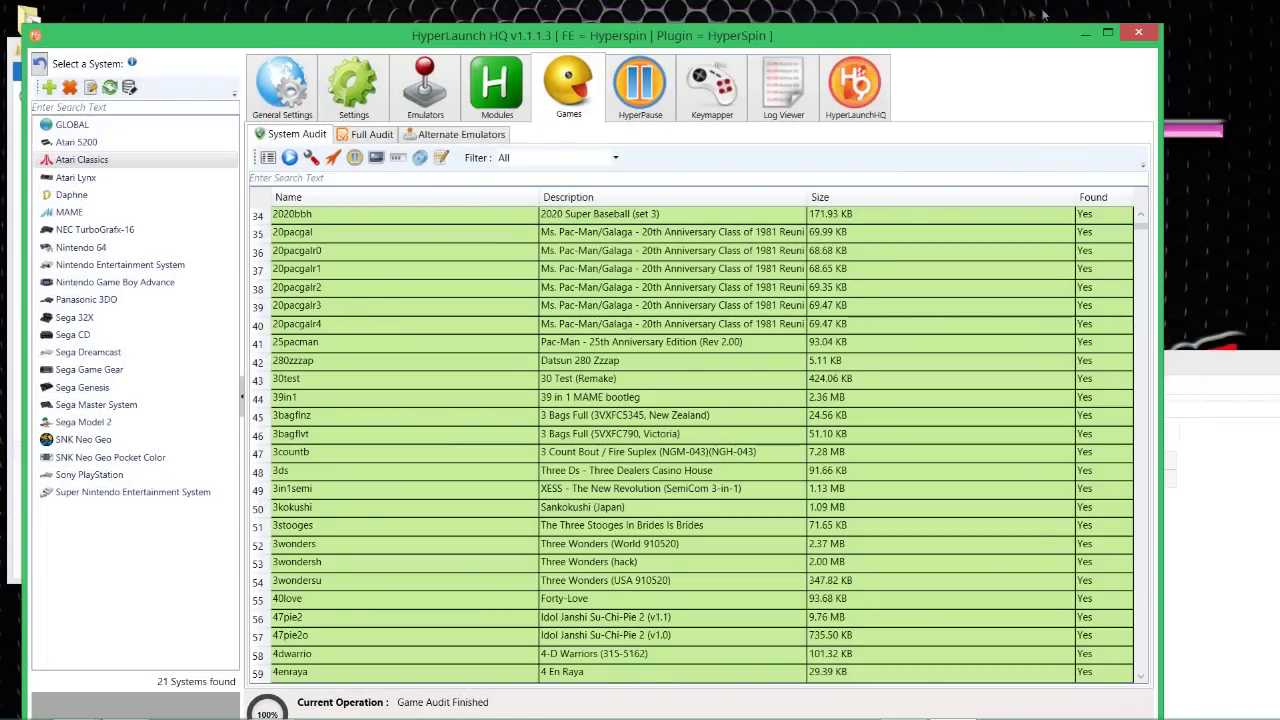
{"action": "left_click", "coordinate": [1146, 38]}
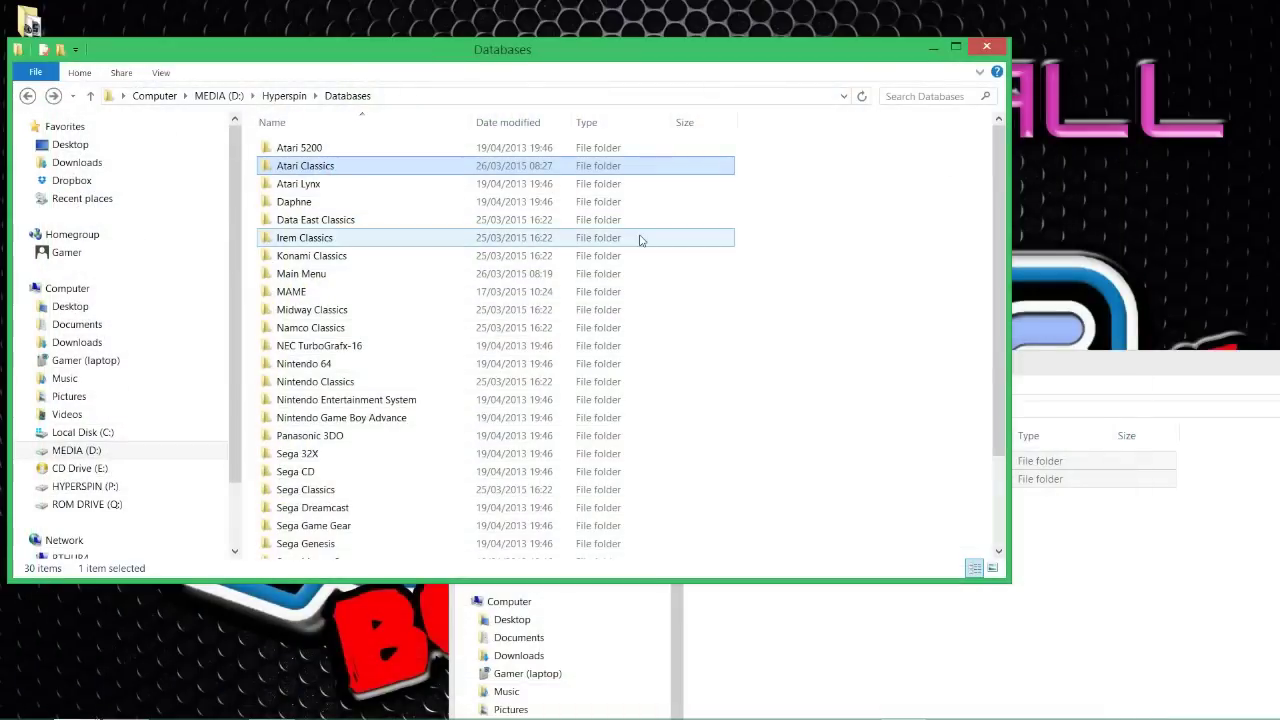
{"action": "mouse_move", "coordinate": [533, 712]}
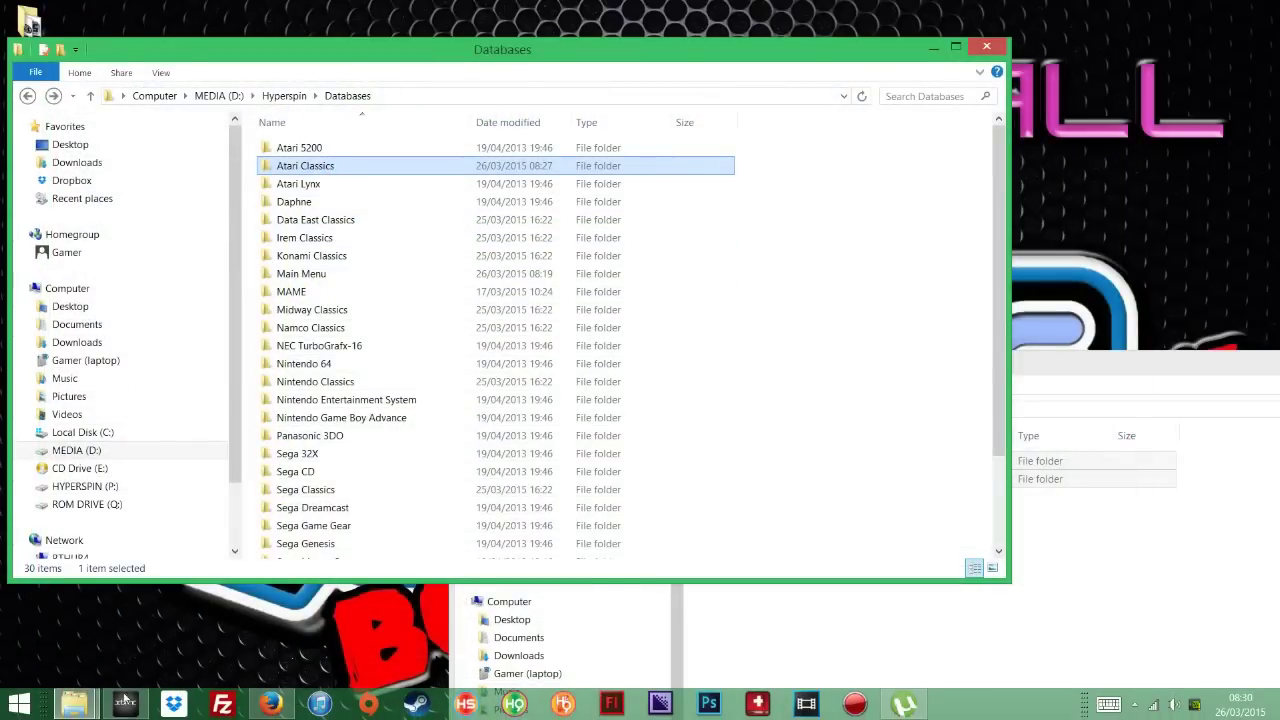
- Launch HyperHQ from the Hyperspin folder and open the wheel settings for the Atari Classics wheel
{"action": "scroll", "coordinate": [429, 371], "scroll_direction": "down", "scroll_amount": 2}
{"action": "key", "text": "BackSpace"}
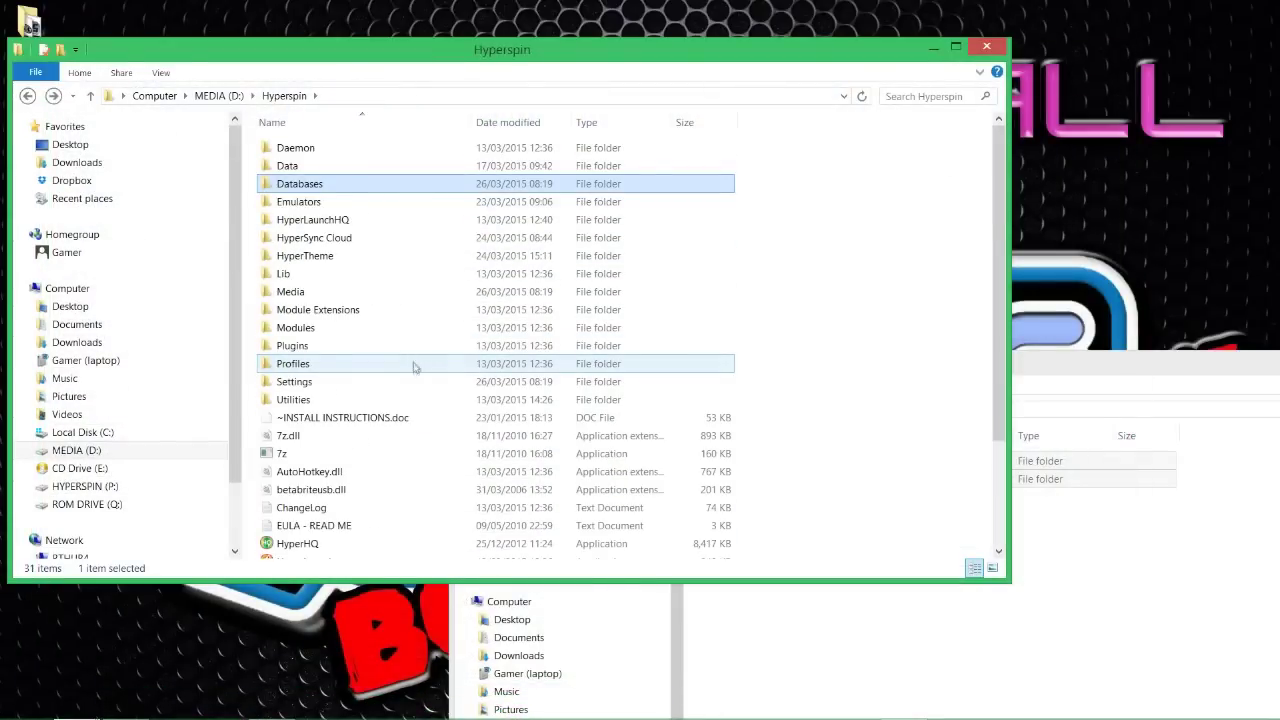
{"action": "scroll", "coordinate": [415, 362], "scroll_direction": "down", "scroll_amount": 3}
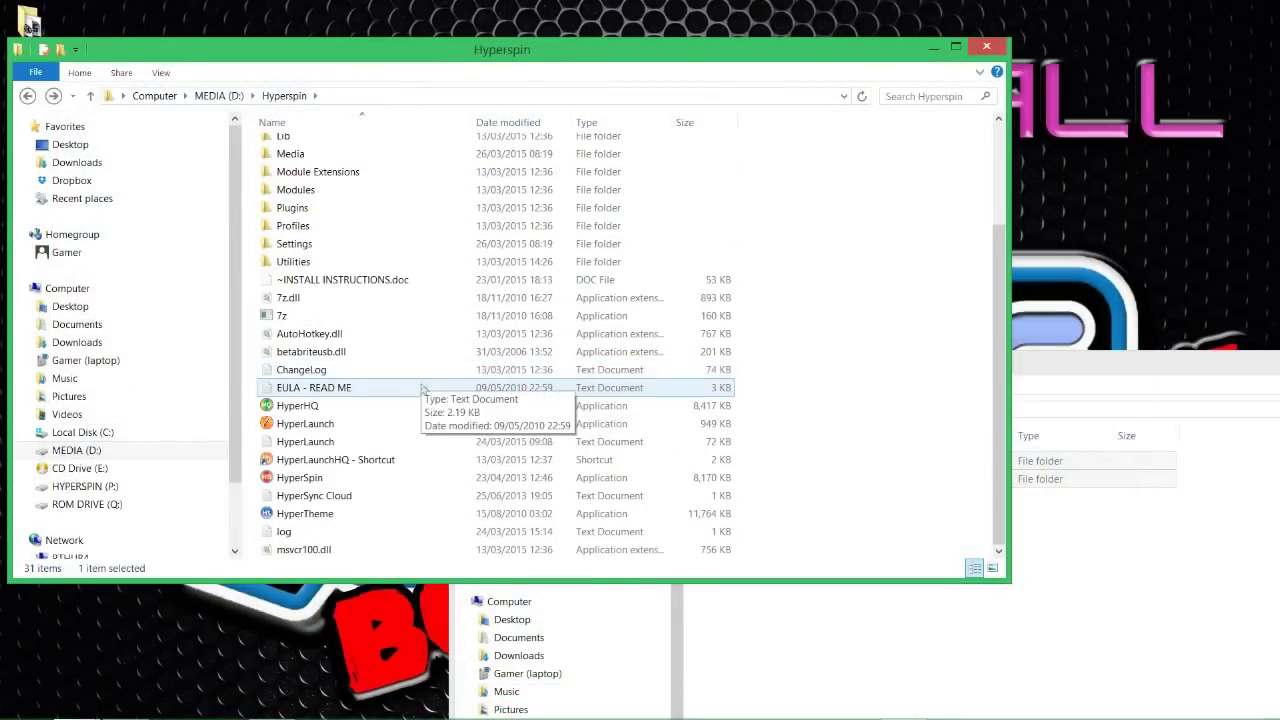
{"action": "double_click", "coordinate": [280, 405]}
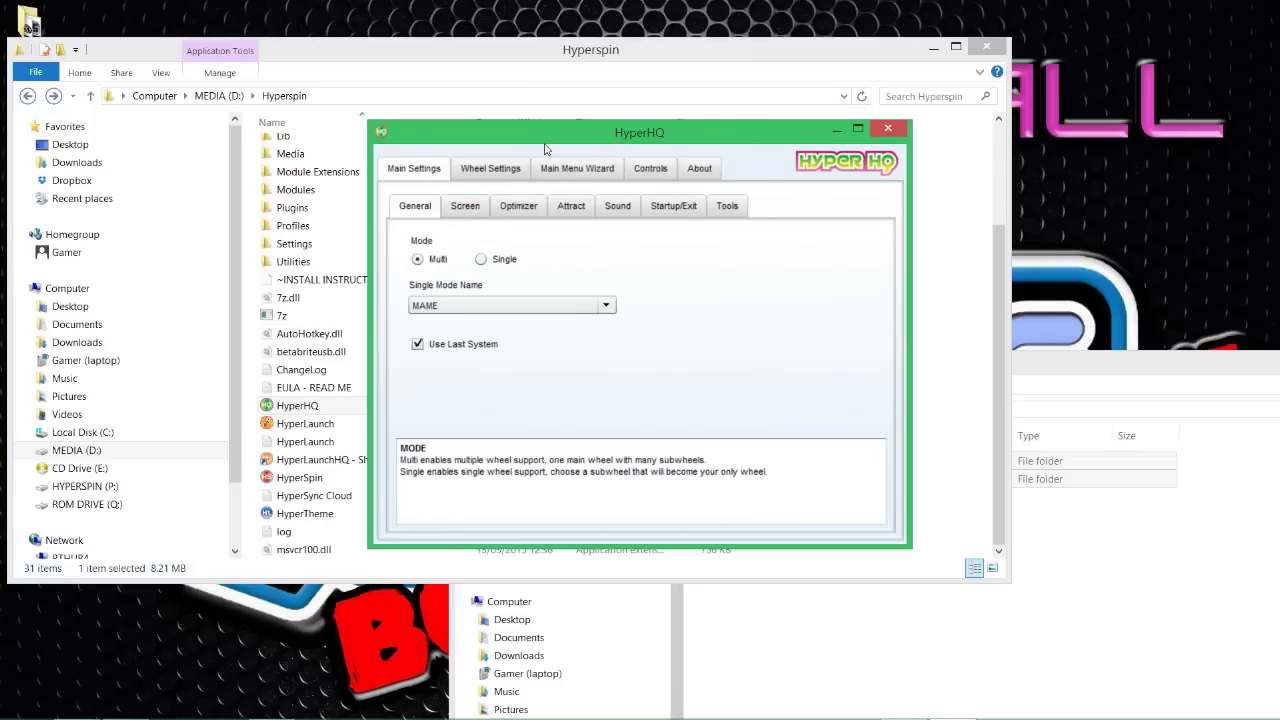
{"action": "left_click", "coordinate": [490, 170]}
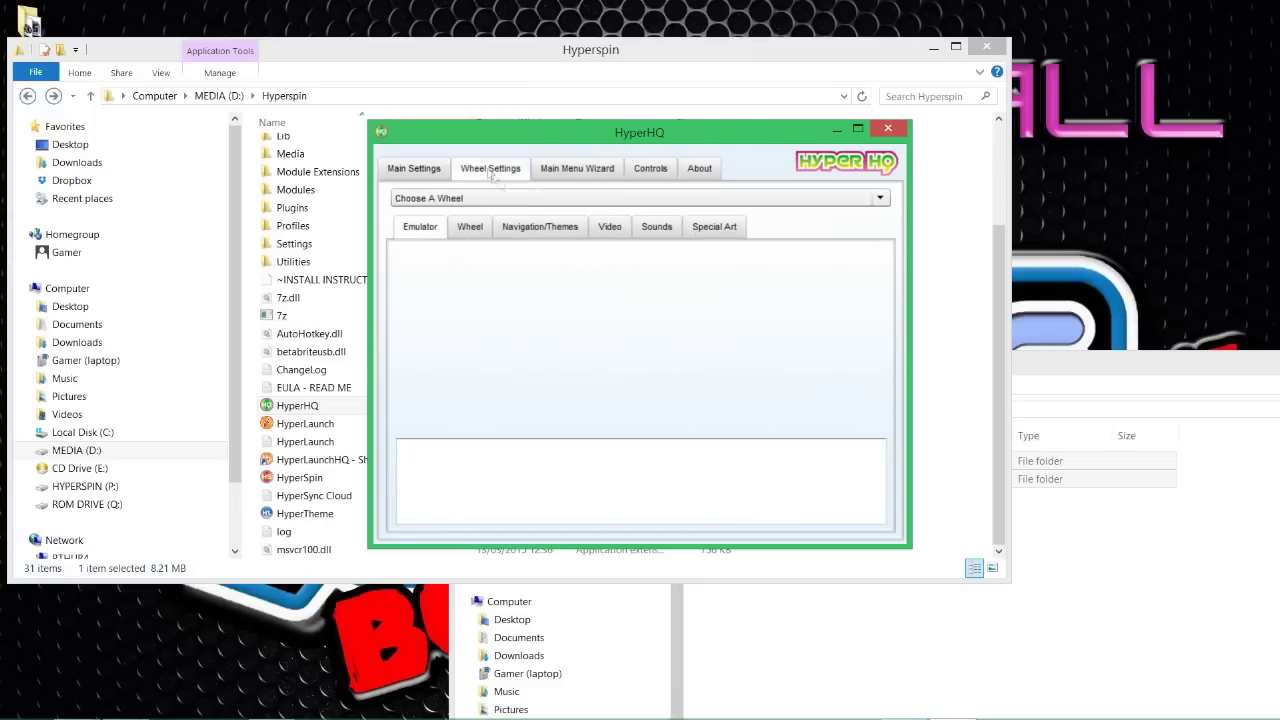
{"action": "left_click", "coordinate": [440, 200]}
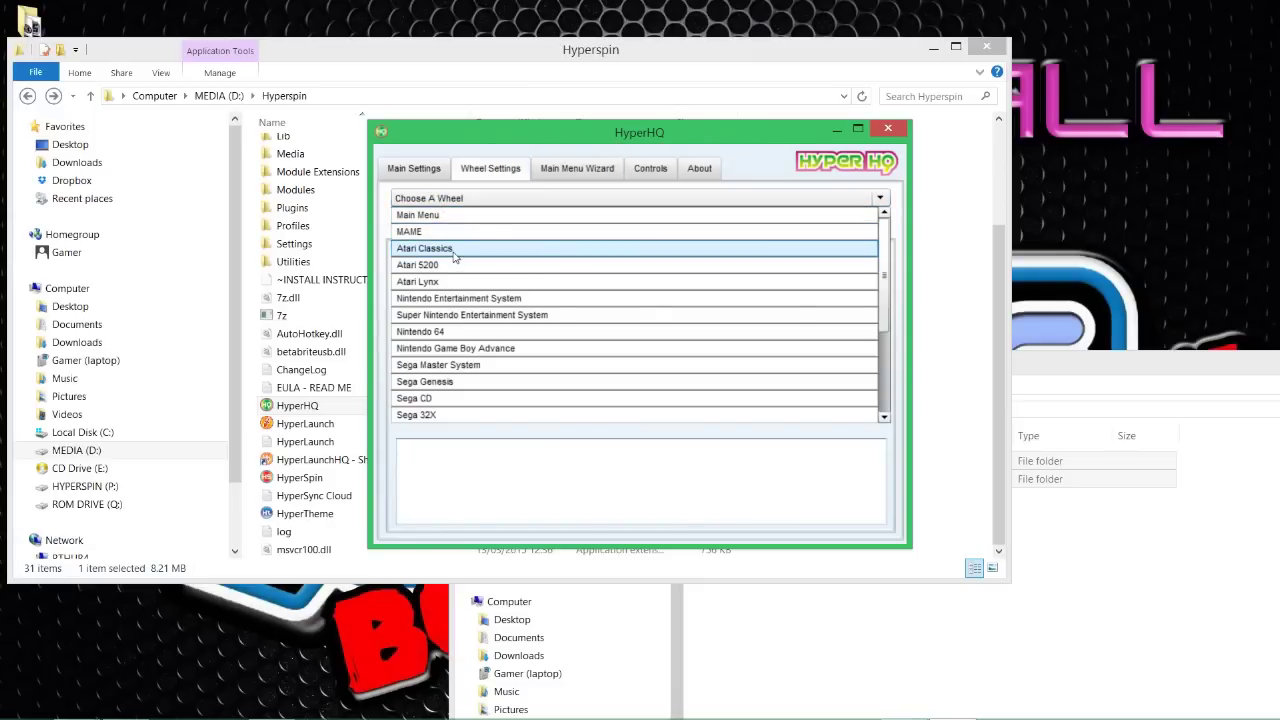
{"action": "left_click", "coordinate": [455, 250]}
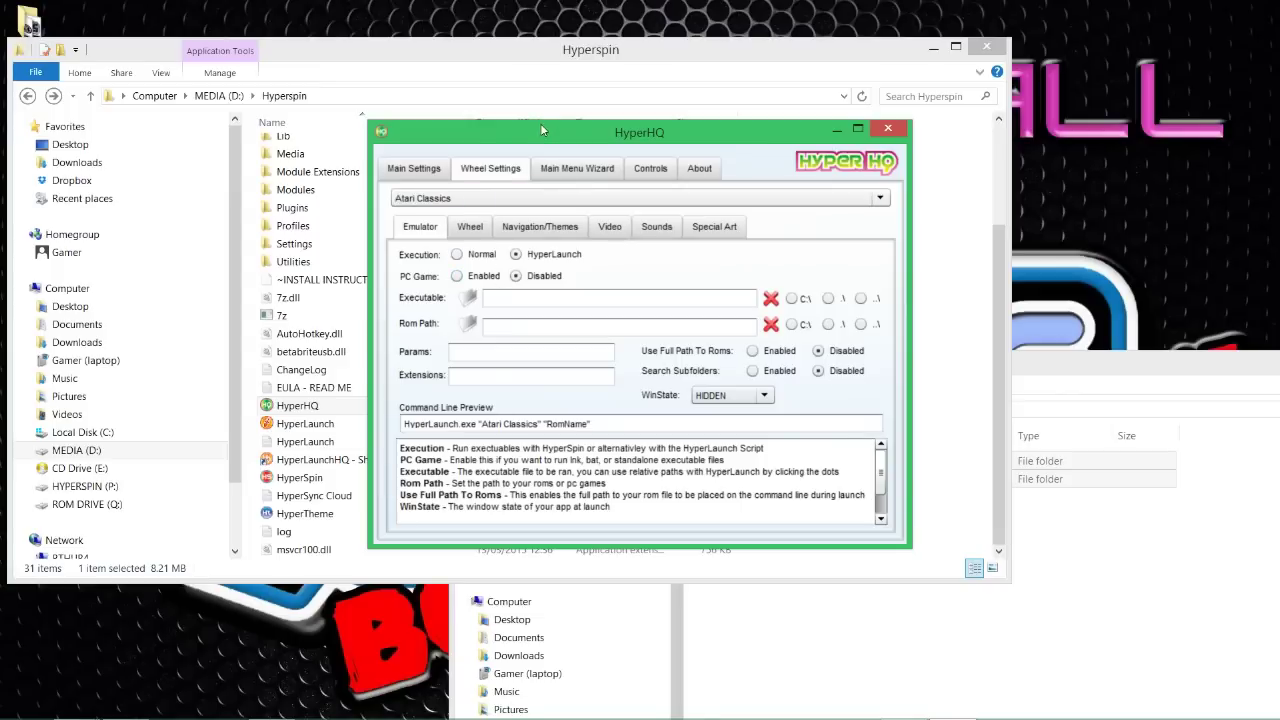
{"action": "left_click_drag", "start_coordinate": [540, 123], "coordinate": [536, 85]}
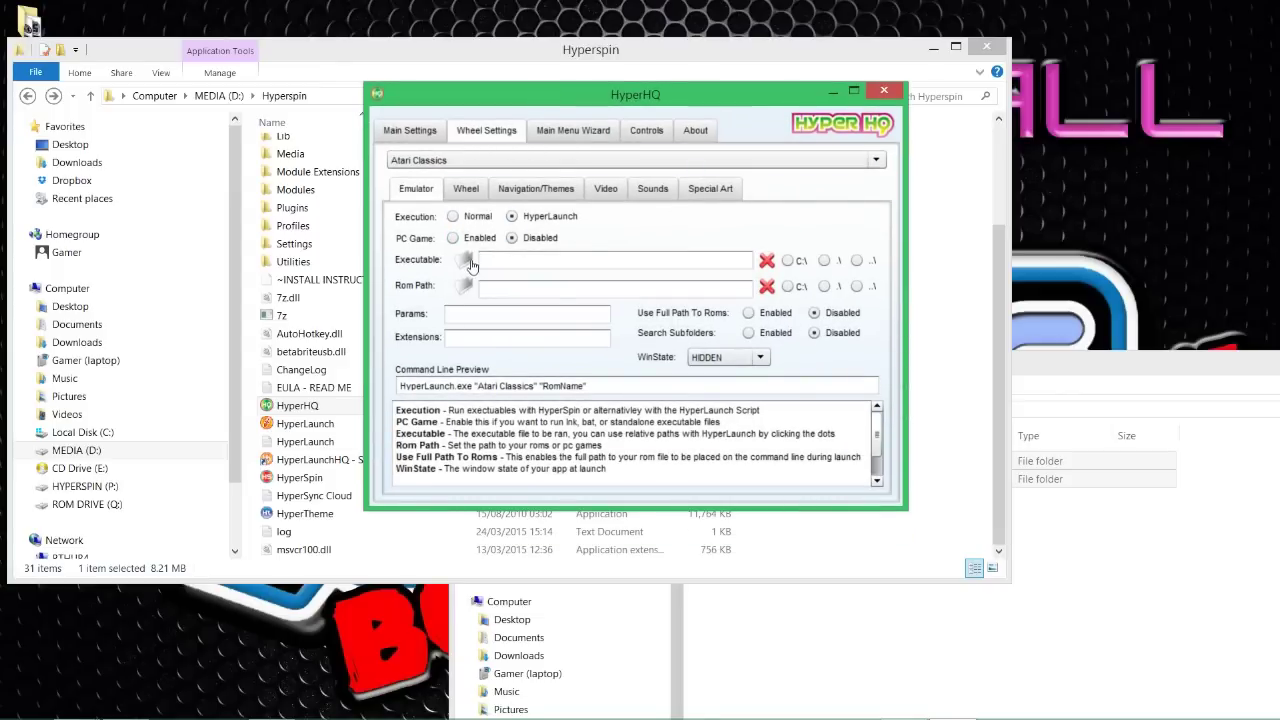
- Set the Atari Classics rom path to P:\ROMs\MAME 0.153 ROMs\ and the extensions to 7z,rar,zip,chd
{"action": "left_click", "coordinate": [465, 287]}
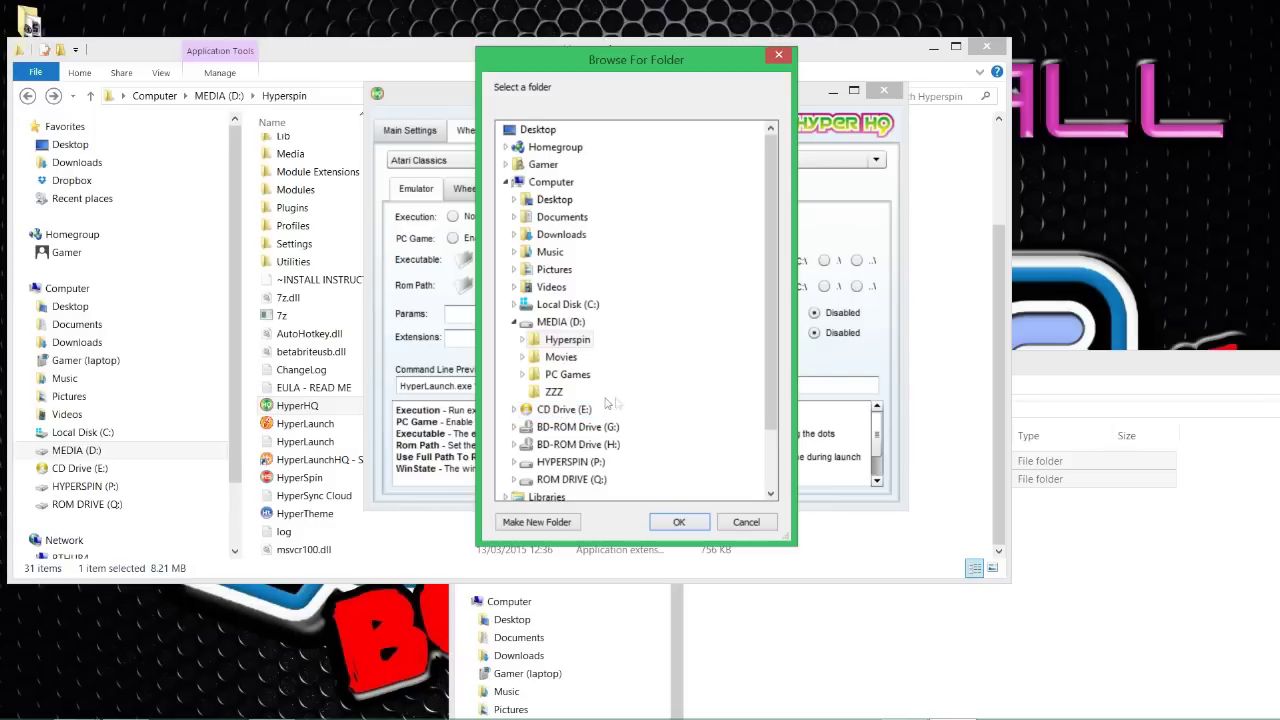
{"action": "left_click", "coordinate": [592, 464]}
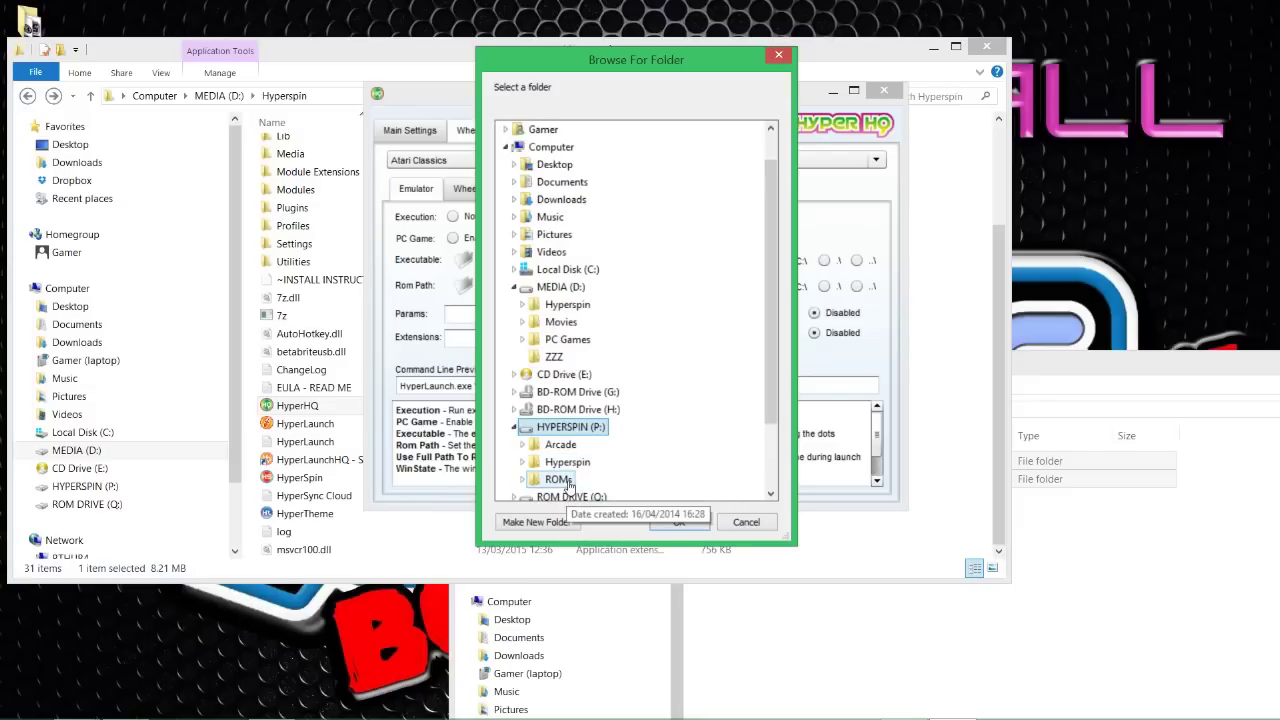
{"action": "left_click", "coordinate": [558, 480]}
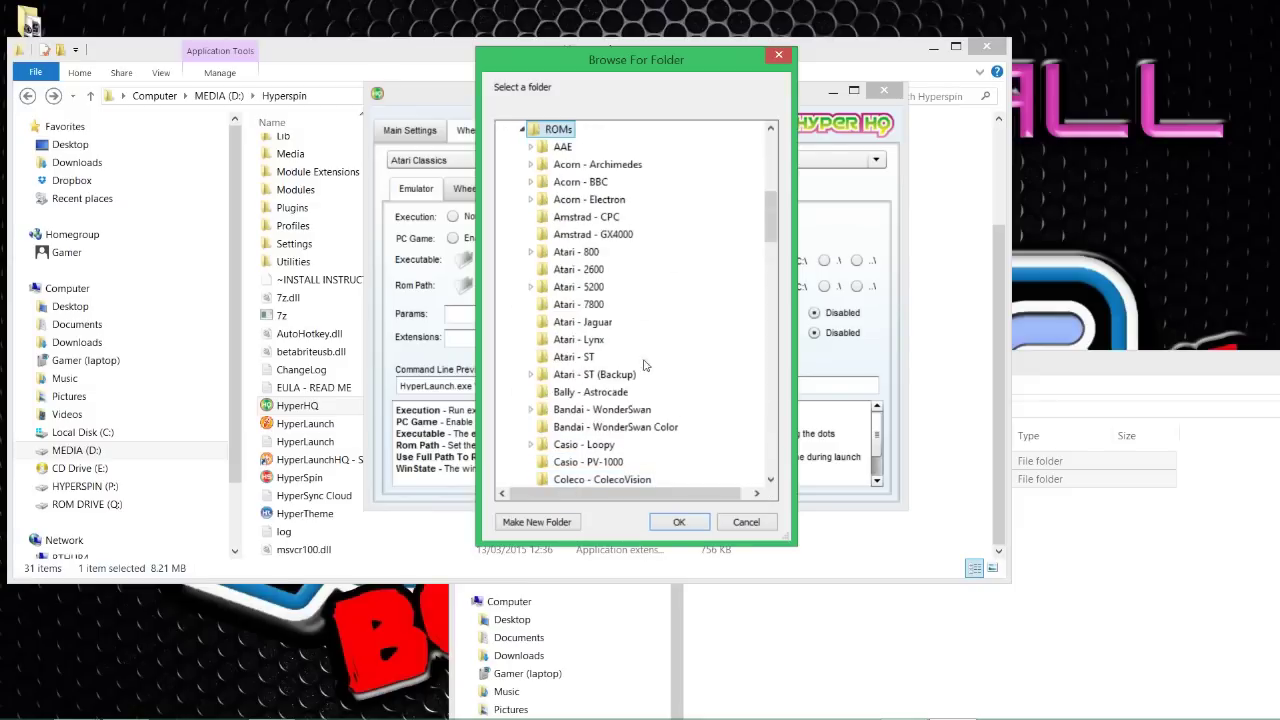
{"action": "scroll", "coordinate": [645, 365], "scroll_direction": "down", "scroll_amount": 10}
{"action": "scroll", "coordinate": [645, 374], "scroll_direction": "down", "scroll_amount": 8}
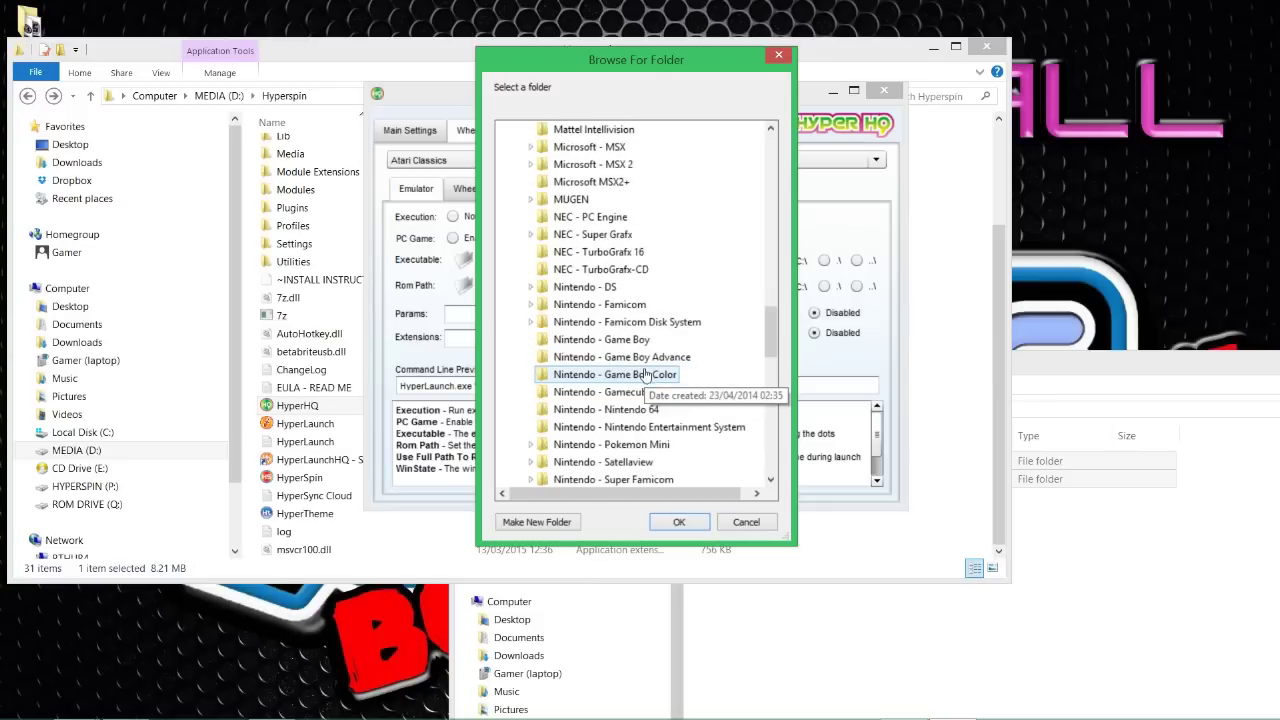
{"action": "scroll", "coordinate": [645, 374], "scroll_direction": "up", "scroll_amount": 13}
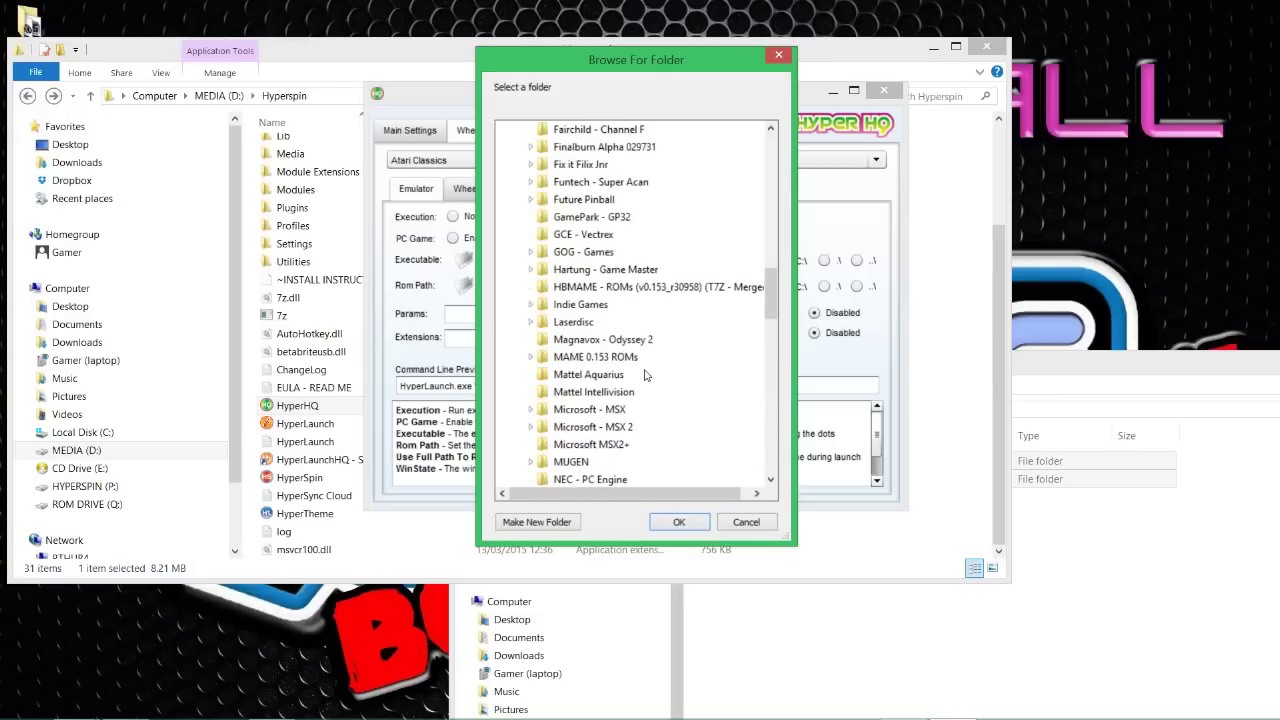
{"action": "left_click", "coordinate": [605, 358]}
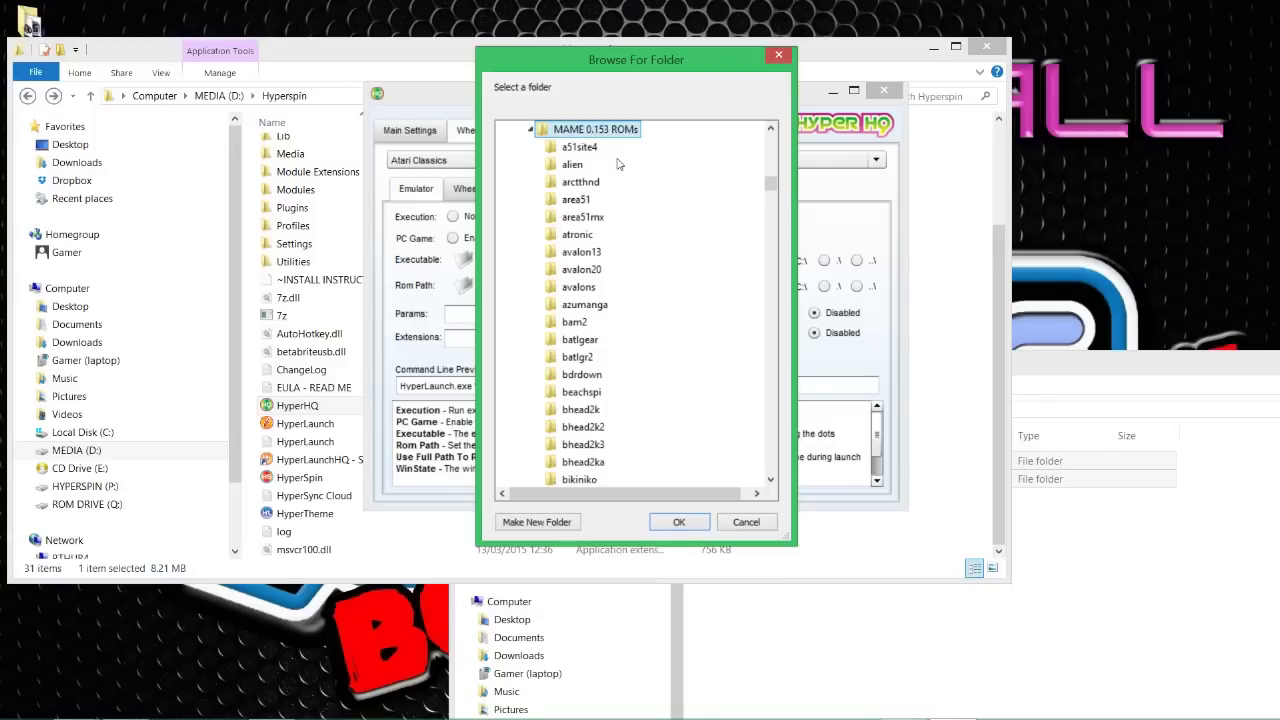
{"action": "left_click", "coordinate": [679, 522]}
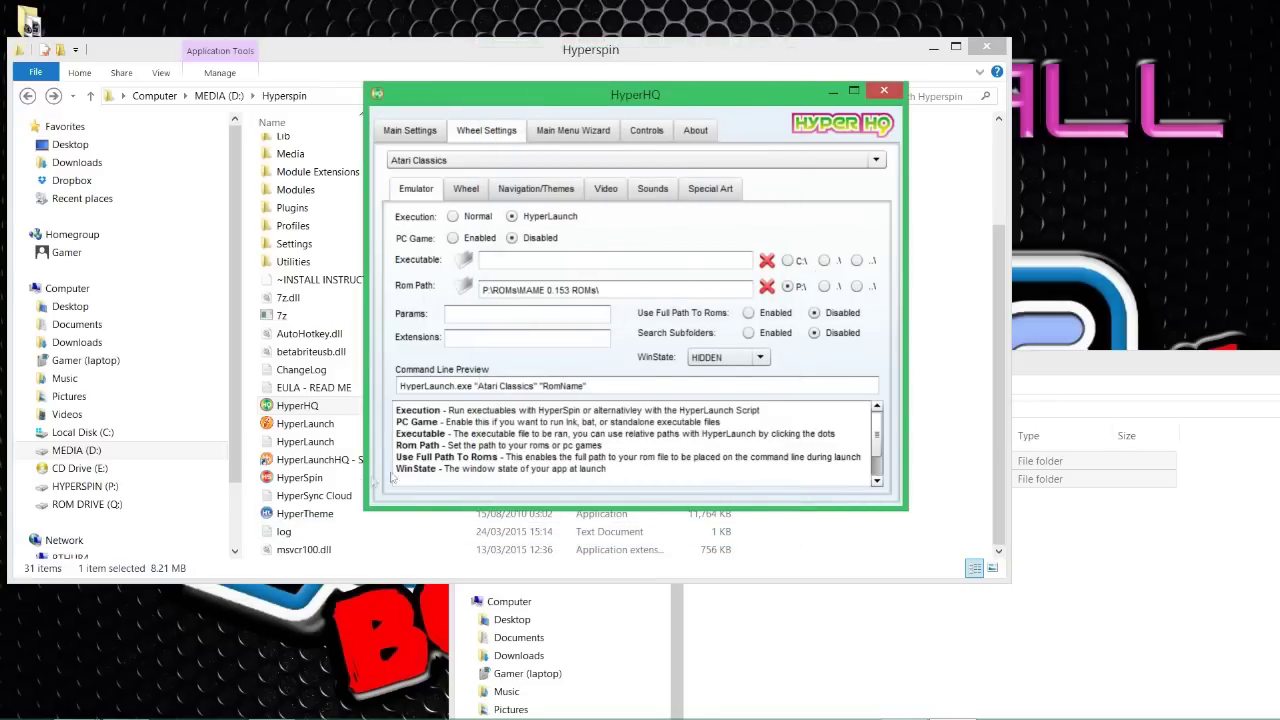
{"action": "left_click", "coordinate": [526, 338]}
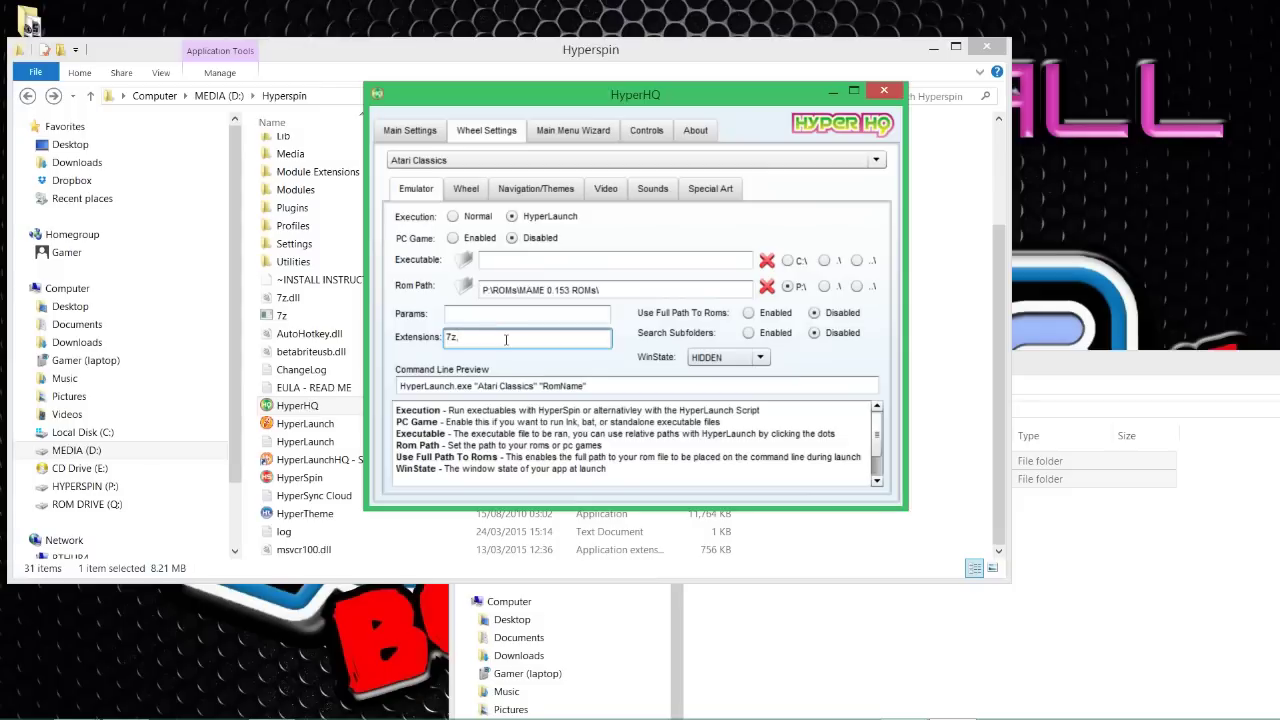
{"action": "type", "text": "rar,zip,chd"}
- Set the Atari Classics wheel's alpha to 1 and its style to vertical
{"action": "left_click", "coordinate": [466, 190]}
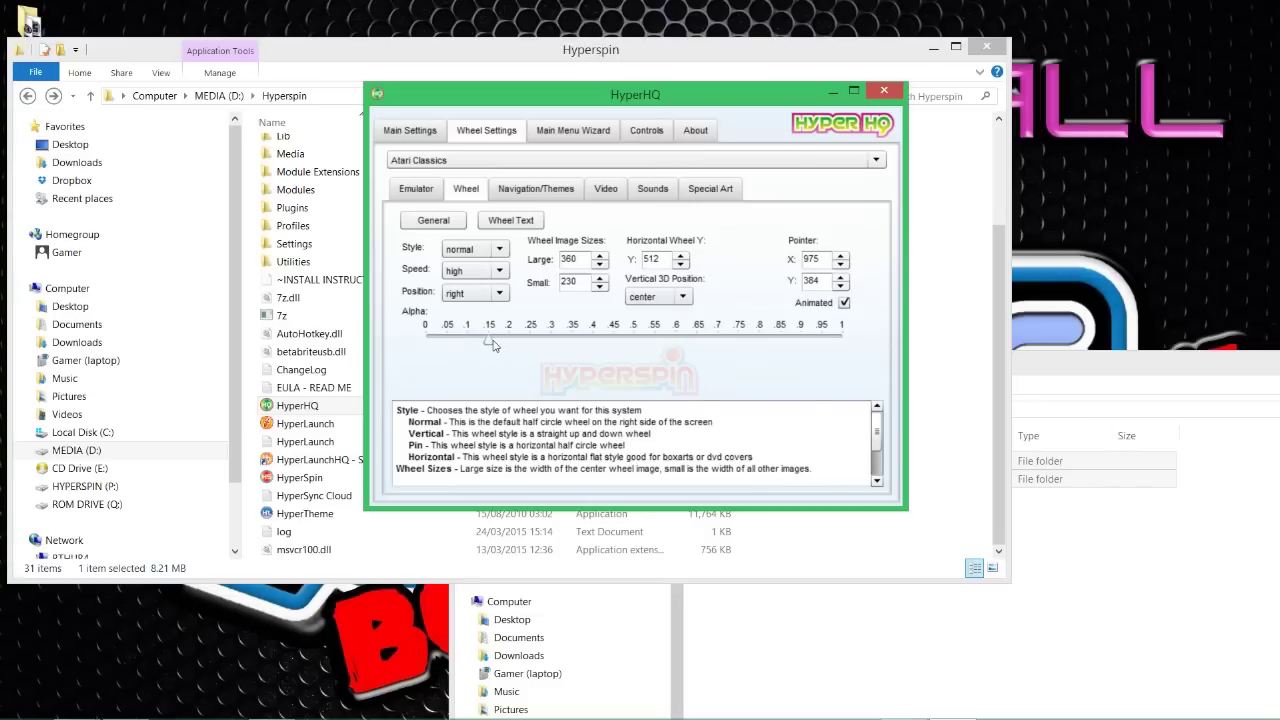
{"action": "left_click_drag", "start_coordinate": [489, 340], "coordinate": [860, 344]}
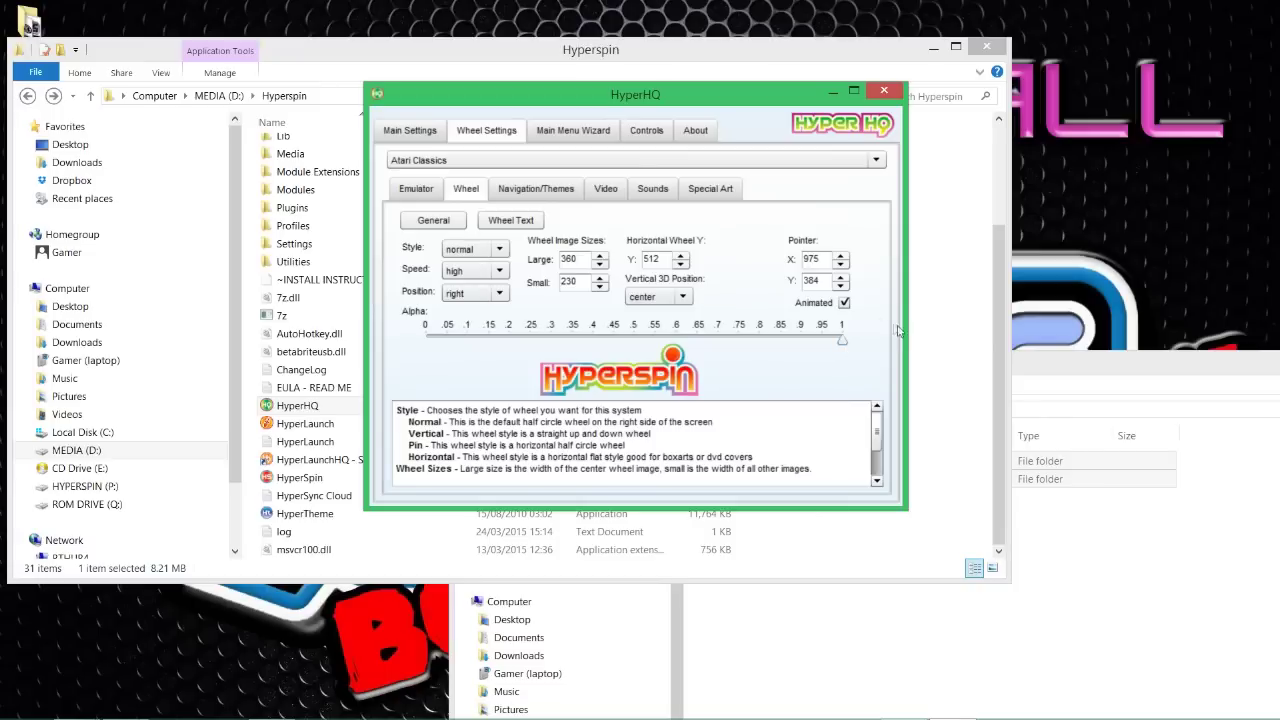
{"action": "left_click", "coordinate": [476, 250]}
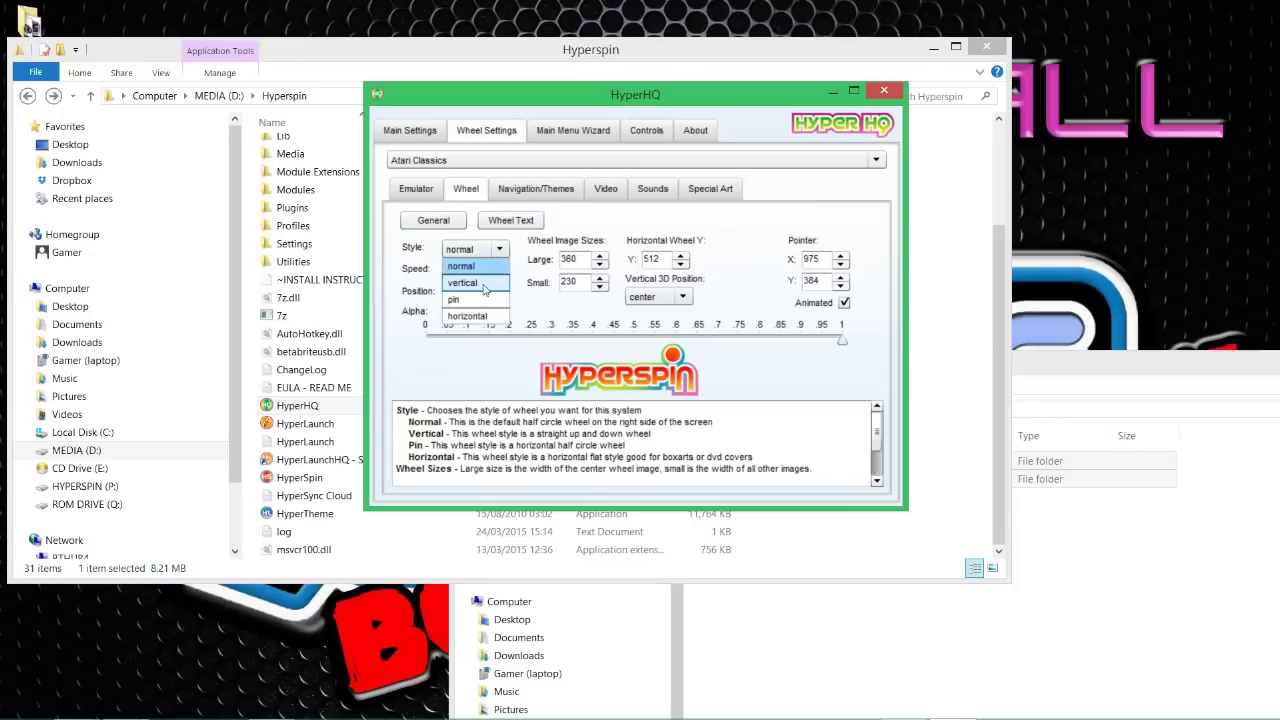
{"action": "left_click", "coordinate": [478, 283]}
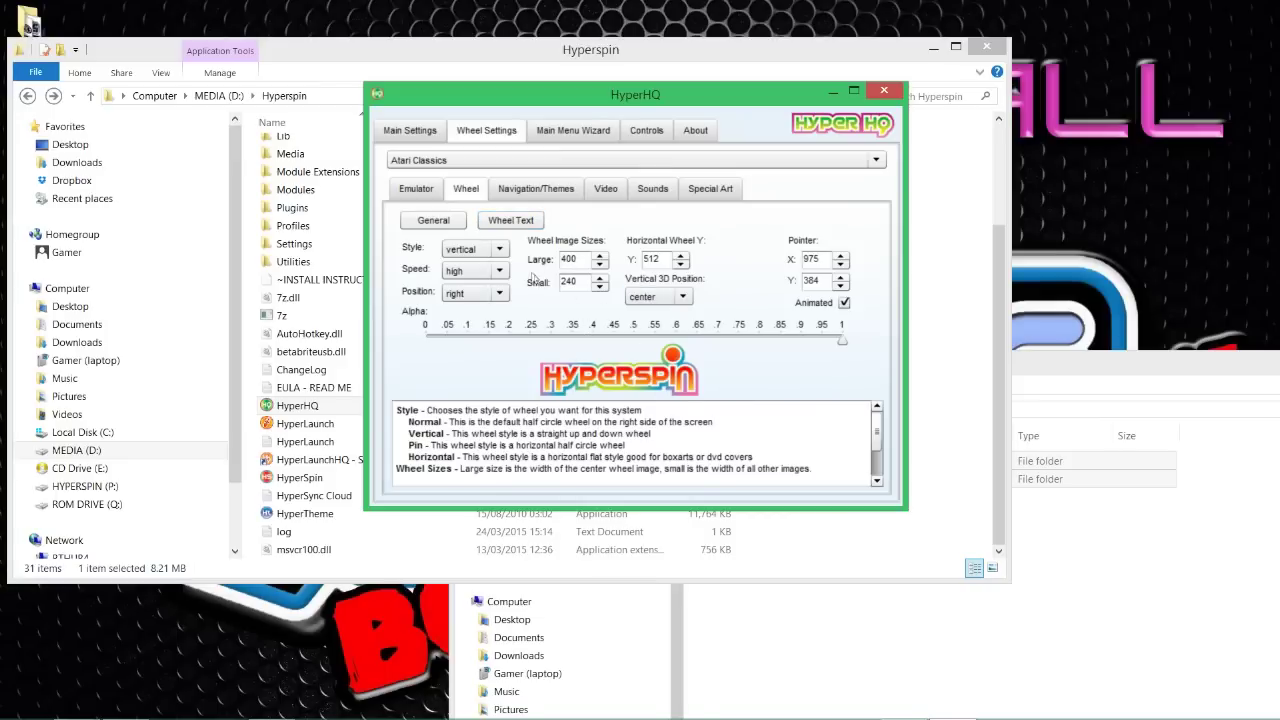
- Enable Roms Only, Parents Only, Wheels Only, Return to last game, Remove Textfield Info and Clones Use Parent Themes, and open the video settings
{"action": "left_click", "coordinate": [530, 190]}
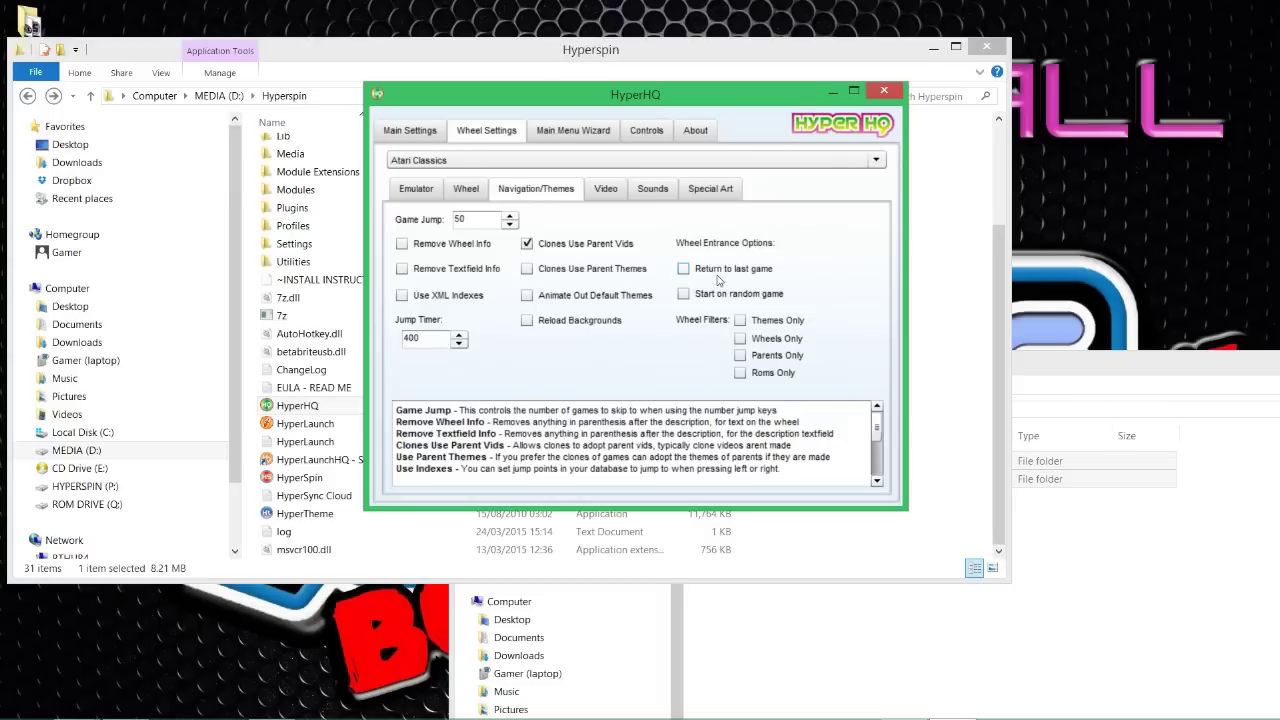
{"action": "left_click", "coordinate": [740, 374]}
{"action": "left_click", "coordinate": [739, 357]}
{"action": "left_click", "coordinate": [741, 340]}
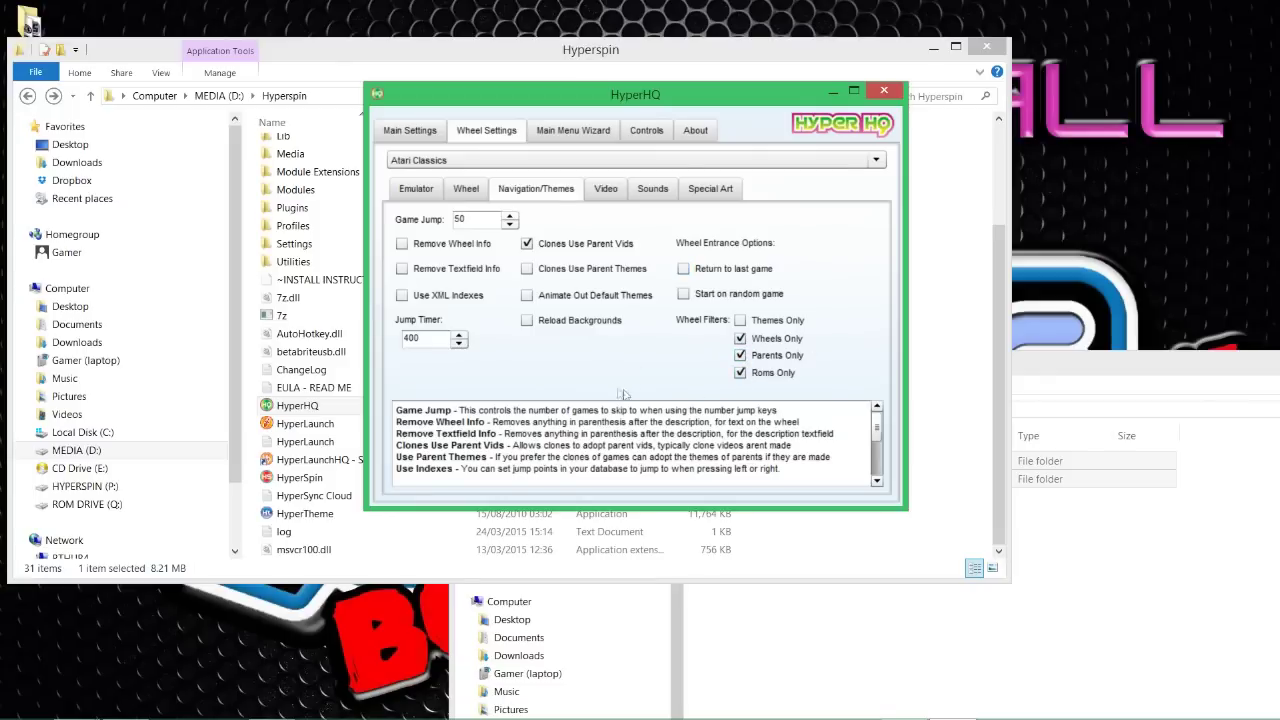
{"action": "left_click", "coordinate": [683, 270]}
{"action": "left_click", "coordinate": [403, 269]}
{"action": "left_click", "coordinate": [529, 272]}
{"action": "left_click", "coordinate": [605, 191]}
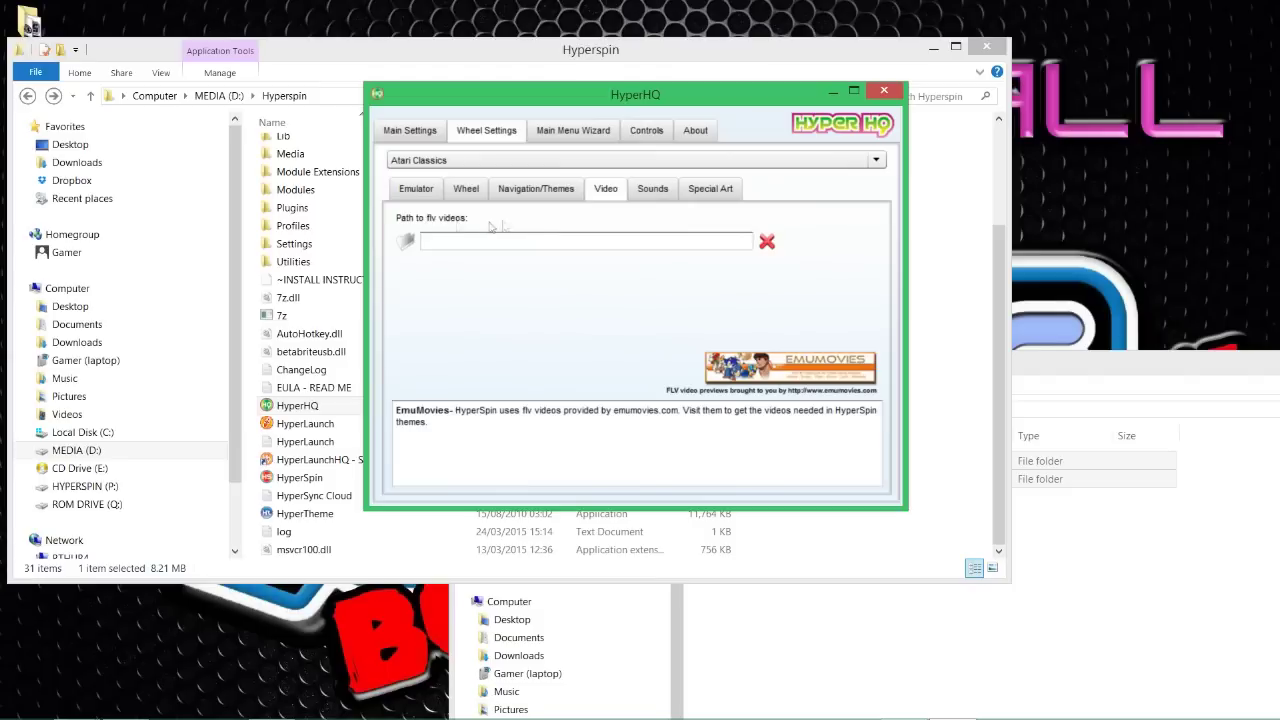
{"action": "left_click", "coordinate": [406, 243]}
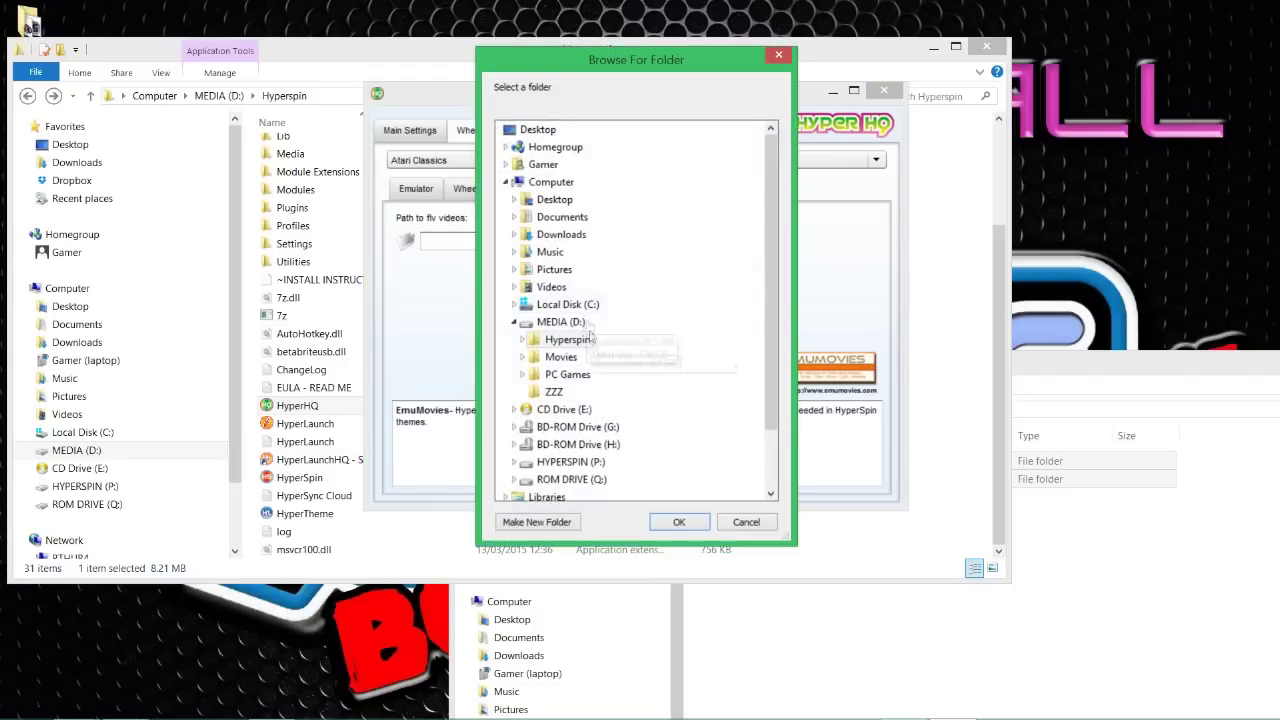
{"action": "scroll", "coordinate": [769, 346], "scroll_direction": "down", "scroll_amount": 2}
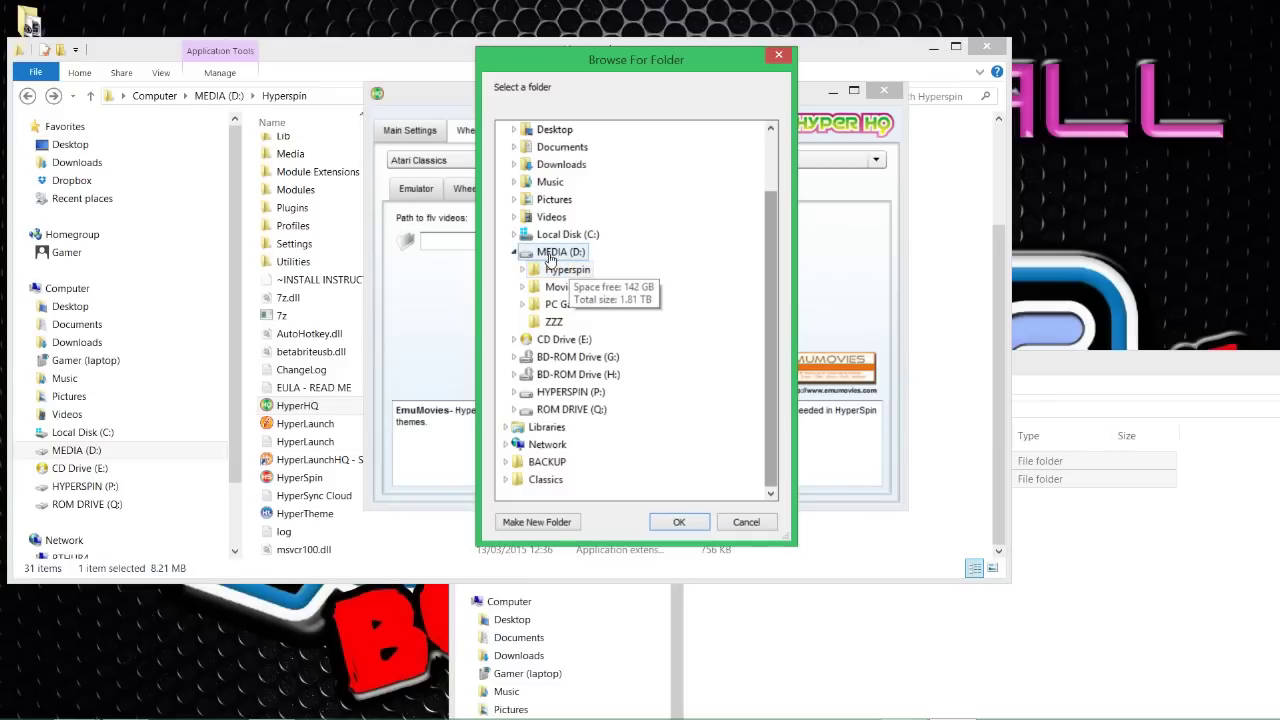
{"action": "left_click", "coordinate": [776, 54]}
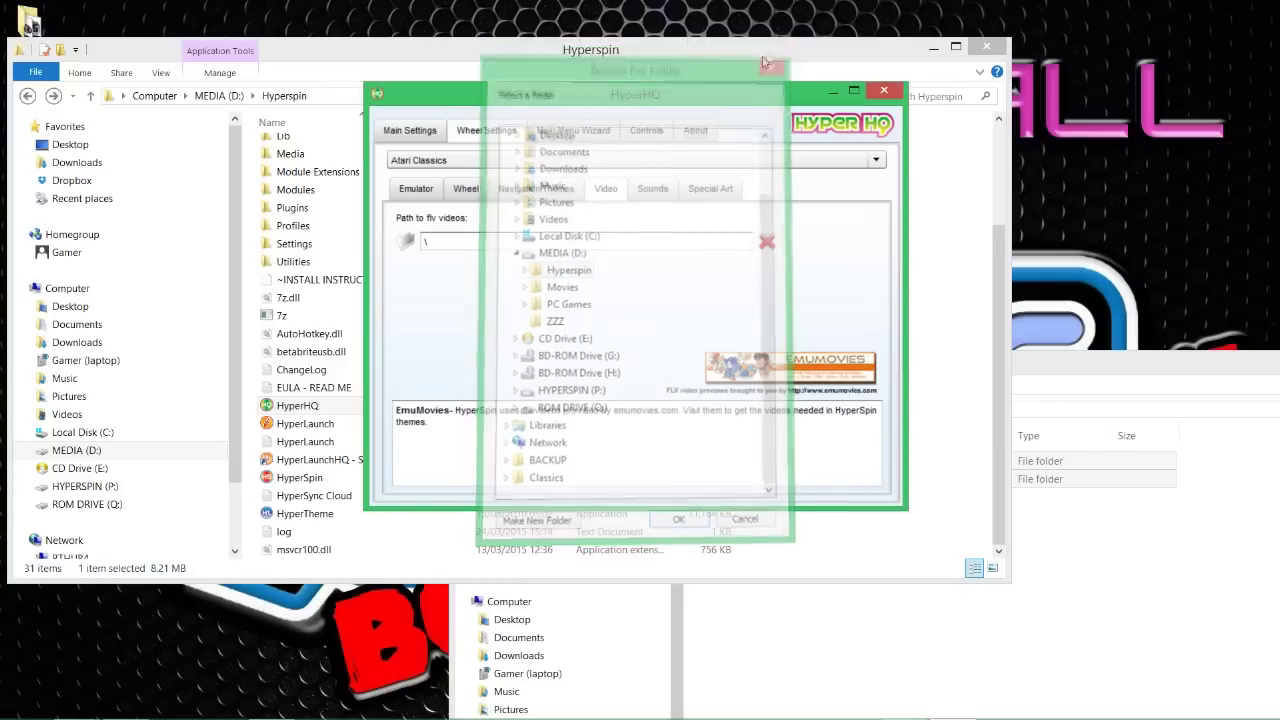
- Set the path to the flv videos for Atari Classics to D:\Hyperspin\Media\MAME\Video\
{"action": "left_click", "coordinate": [405, 243]}
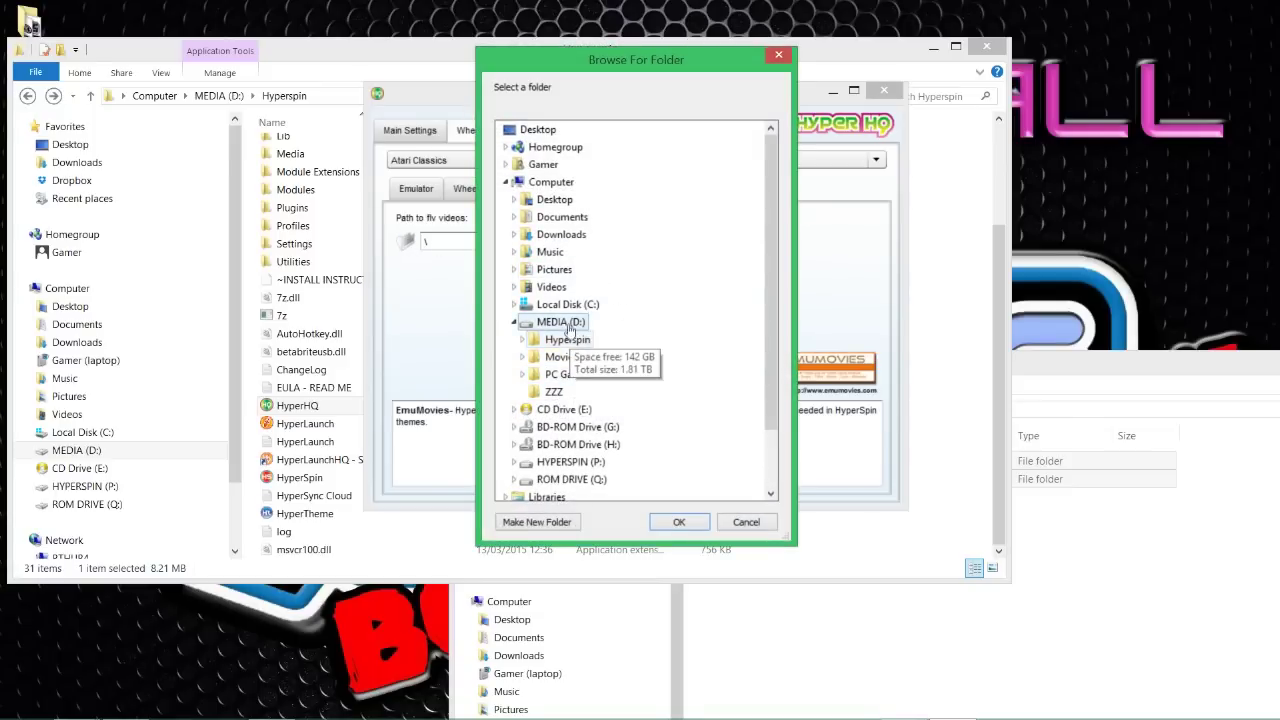
{"action": "double_click", "coordinate": [567, 340]}
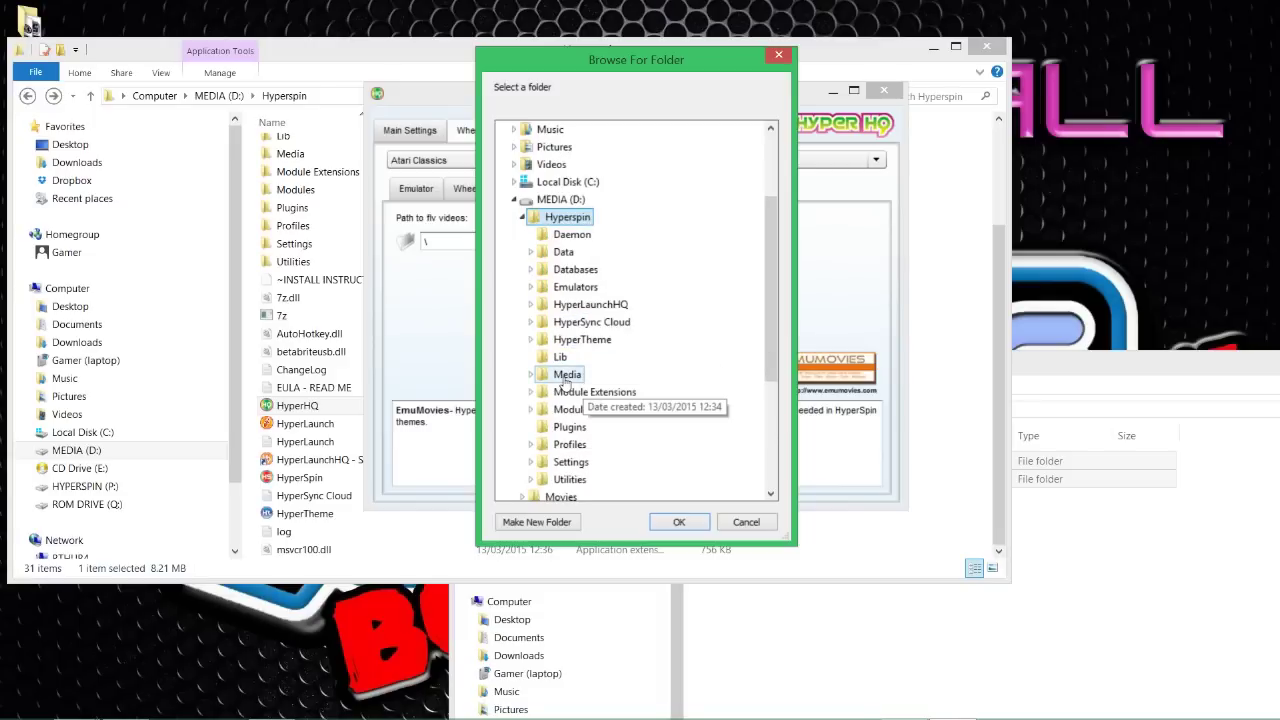
{"action": "double_click", "coordinate": [566, 378]}
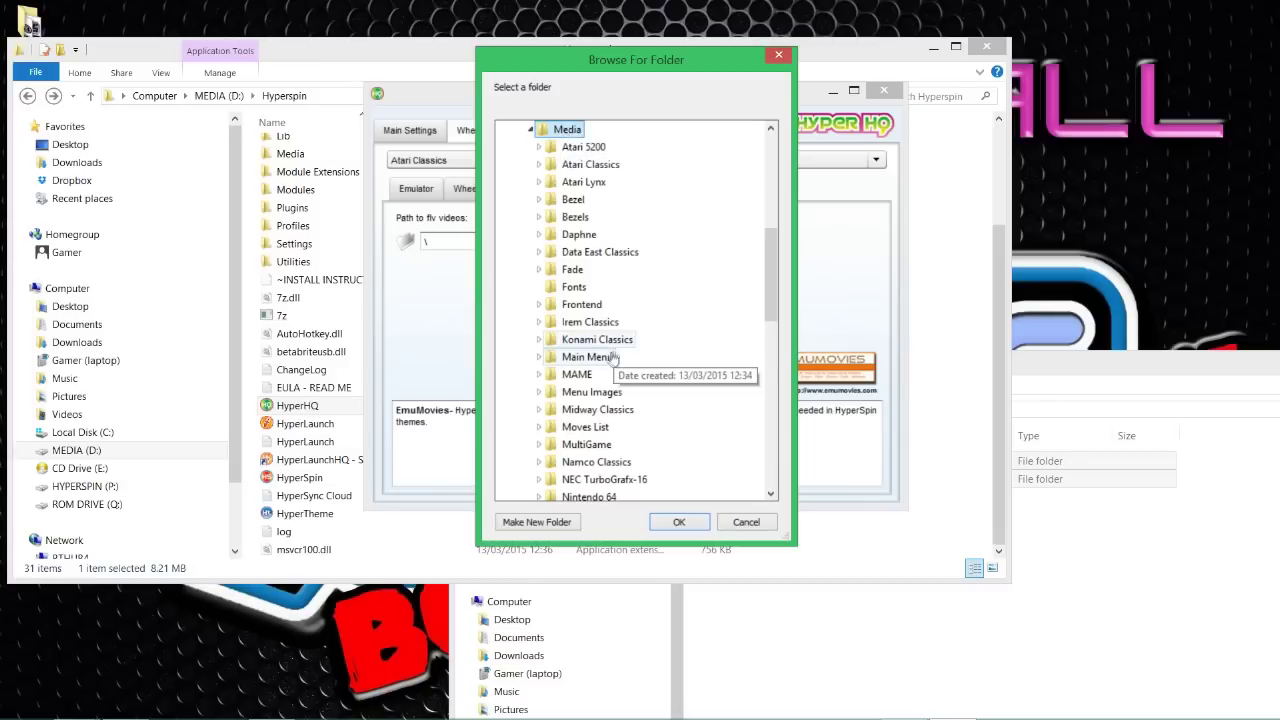
{"action": "double_click", "coordinate": [566, 376]}
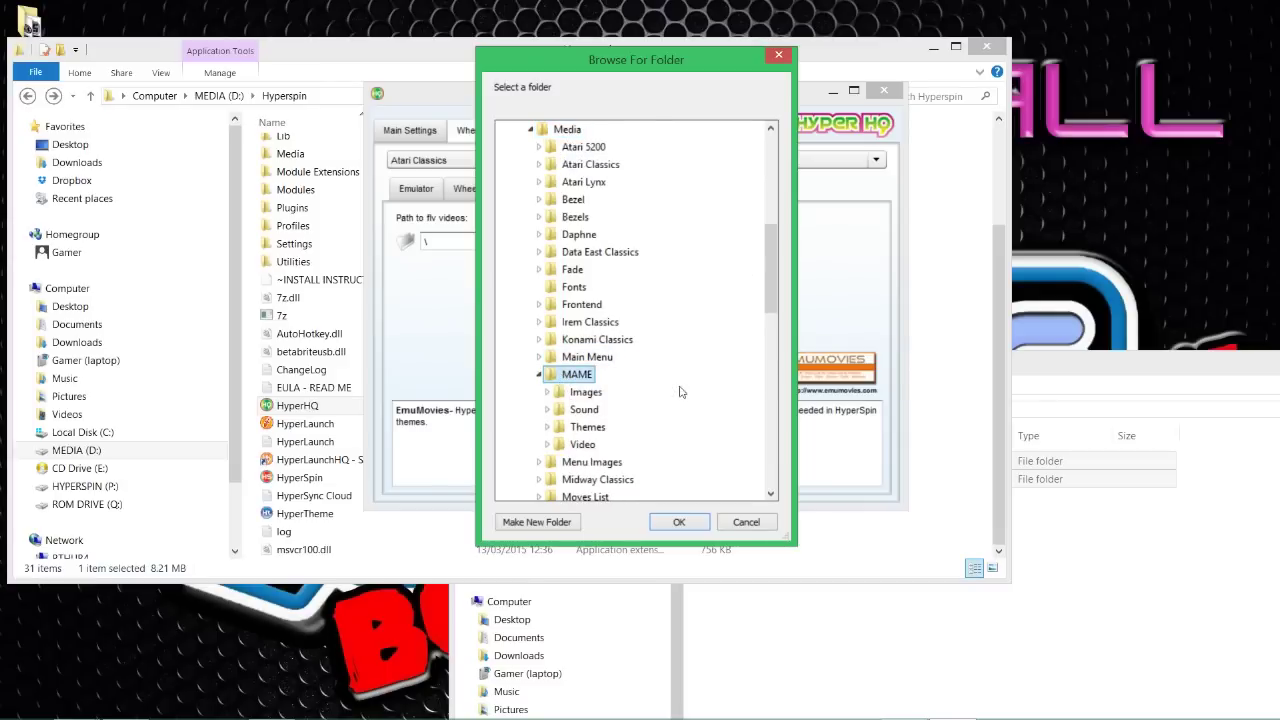
{"action": "double_click", "coordinate": [588, 446]}
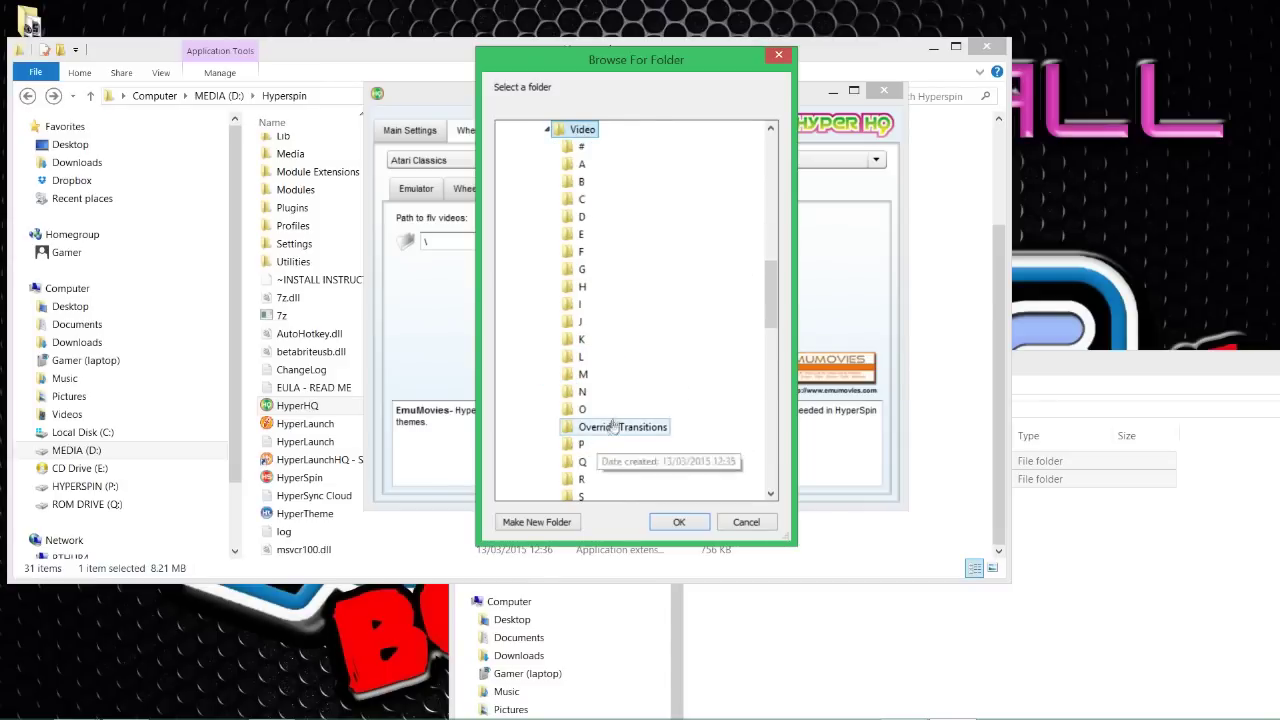
{"action": "scroll", "coordinate": [617, 237], "scroll_direction": "down", "scroll_amount": 8}
{"action": "scroll", "coordinate": [617, 240], "scroll_direction": "up", "scroll_amount": 12}
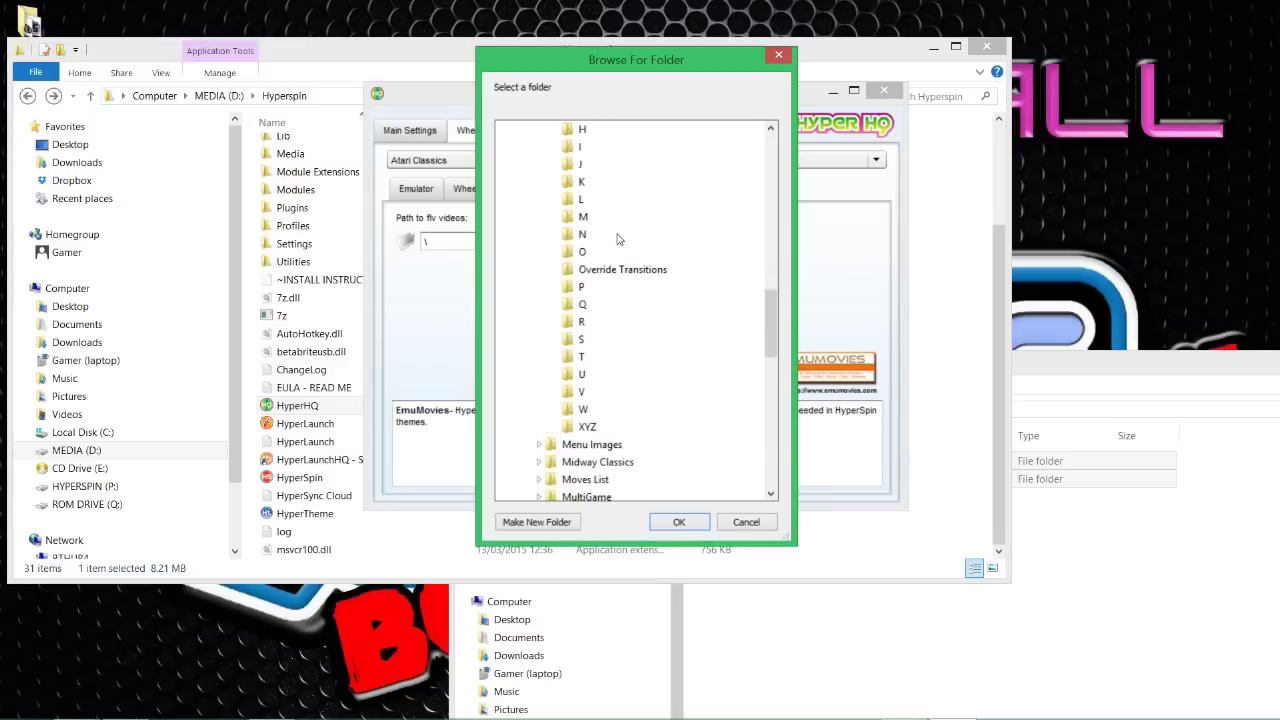
{"action": "scroll", "coordinate": [606, 272], "scroll_direction": "down", "scroll_amount": 4}
{"action": "scroll", "coordinate": [610, 370], "scroll_direction": "up", "scroll_amount": 4}
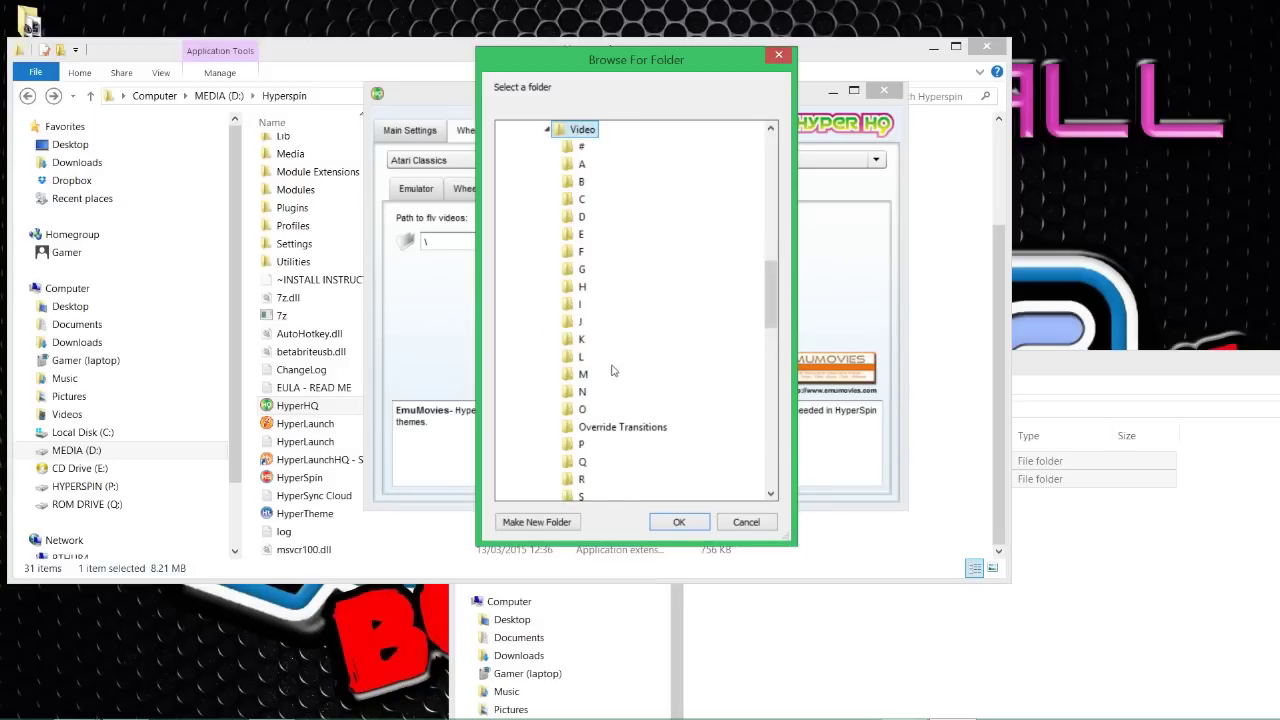
{"action": "left_click", "coordinate": [679, 522]}
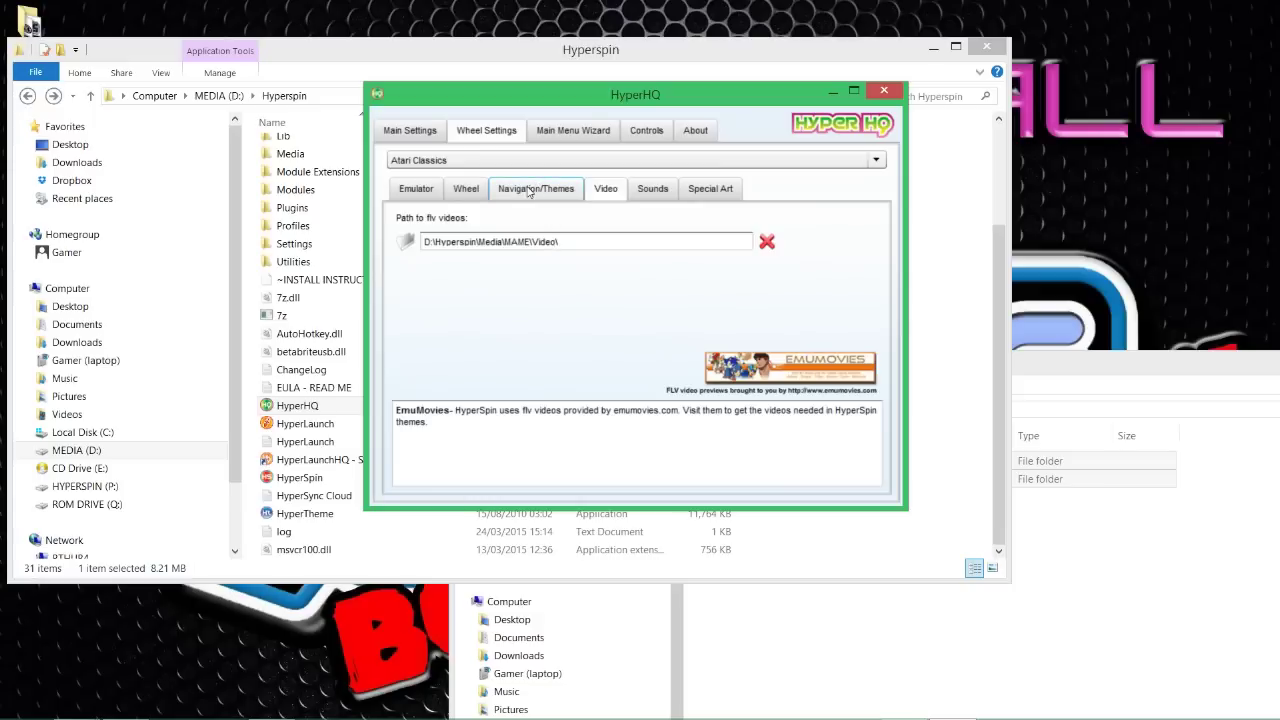
- Disable the wheel game sounds for Atari Classics and open its special artwork settings
{"action": "left_click", "coordinate": [651, 197]}
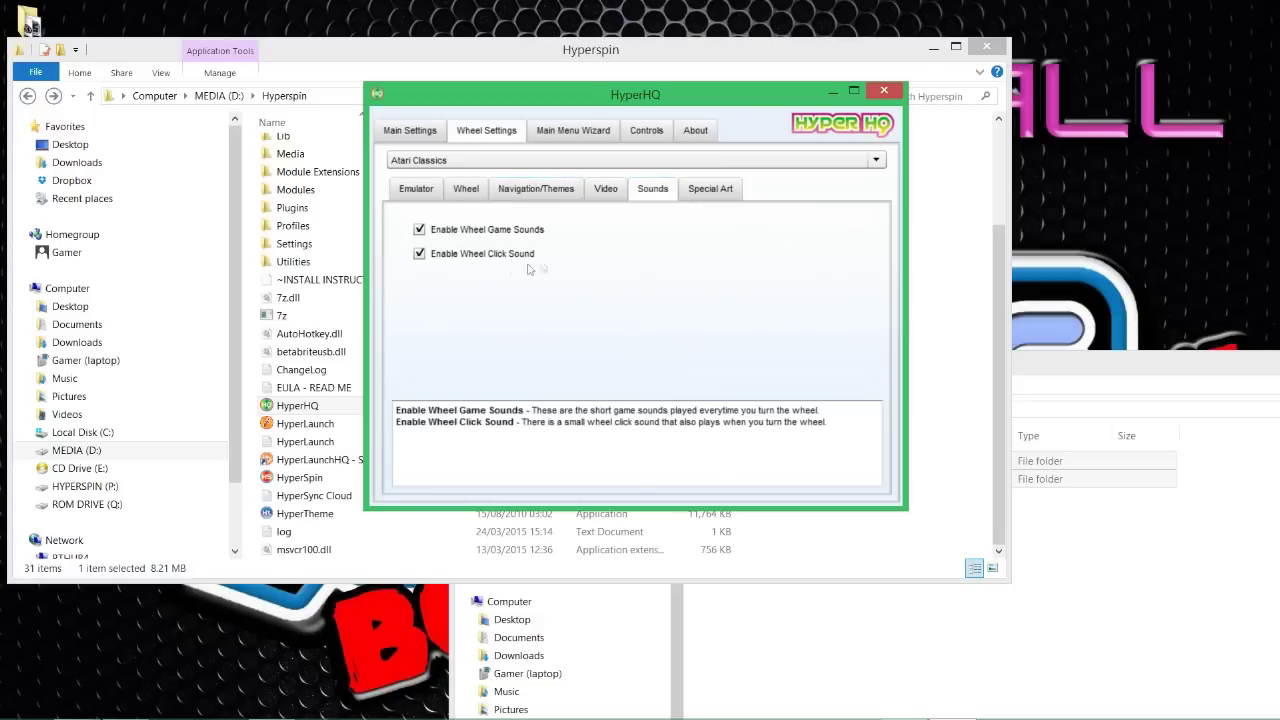
{"action": "left_click", "coordinate": [419, 232]}
{"action": "left_click", "coordinate": [706, 191]}
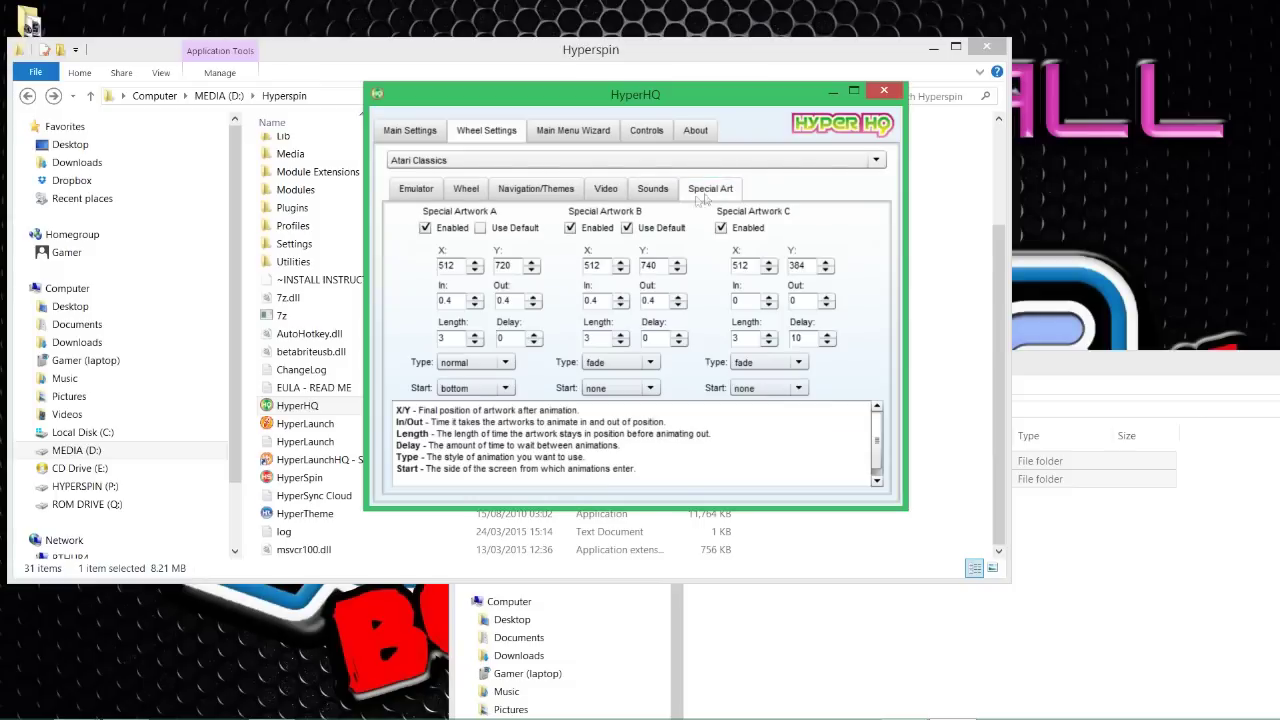
- Disable Special Artwork A and C for Atari Classics and turn off Use Default for Special Artwork B
{"action": "left_click", "coordinate": [425, 229]}
{"action": "left_click", "coordinate": [722, 228]}
{"action": "left_click", "coordinate": [627, 229]}
- Position Special Artwork B at X 500, Y 384 and set its In and Out times to 1 and its Delay to 3
{"action": "left_click_drag", "start_coordinate": [612, 266], "coordinate": [543, 264]}
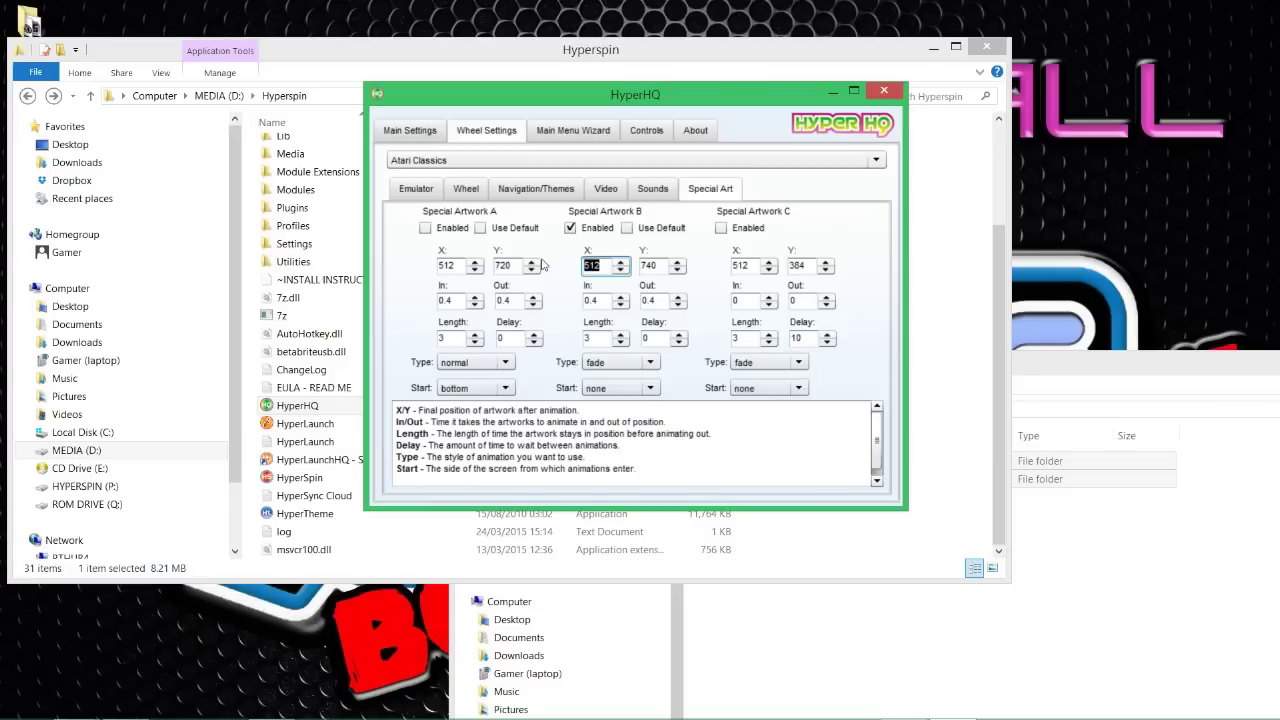
{"action": "type", "text": "500"}
{"action": "key", "text": "Tab"}
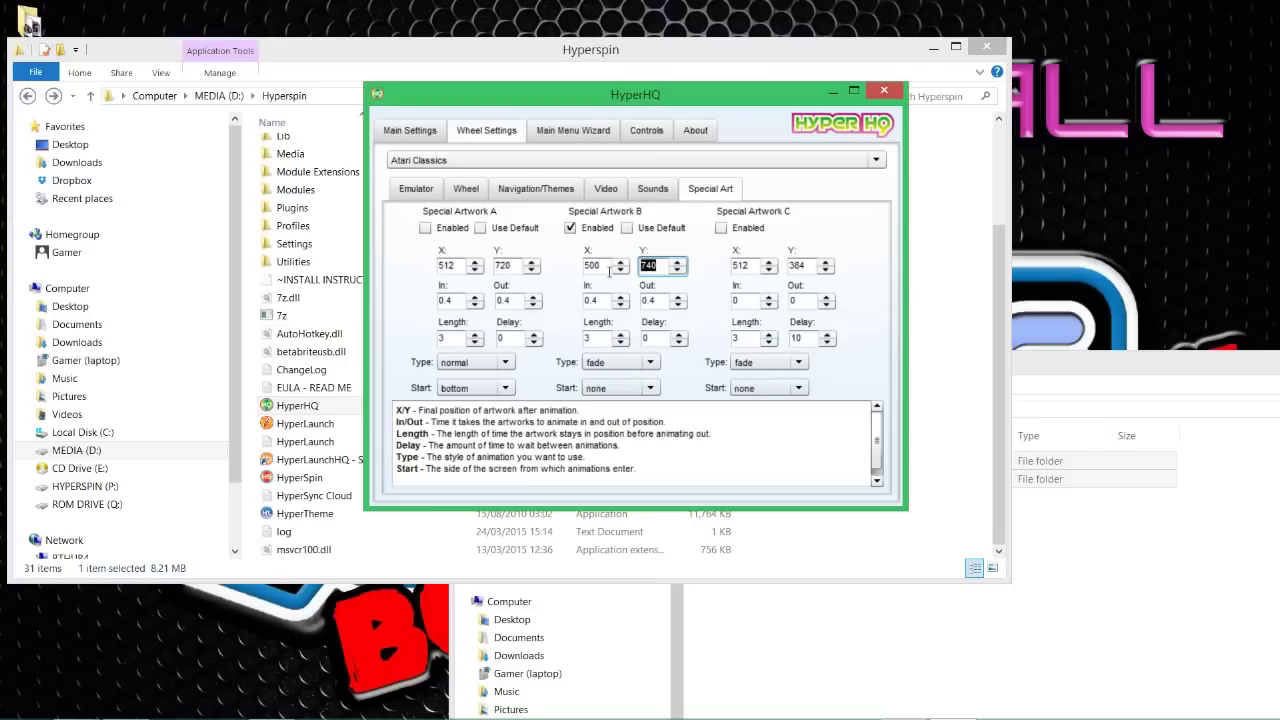
{"action": "type", "text": "384"}
{"action": "double_click", "coordinate": [593, 301]}
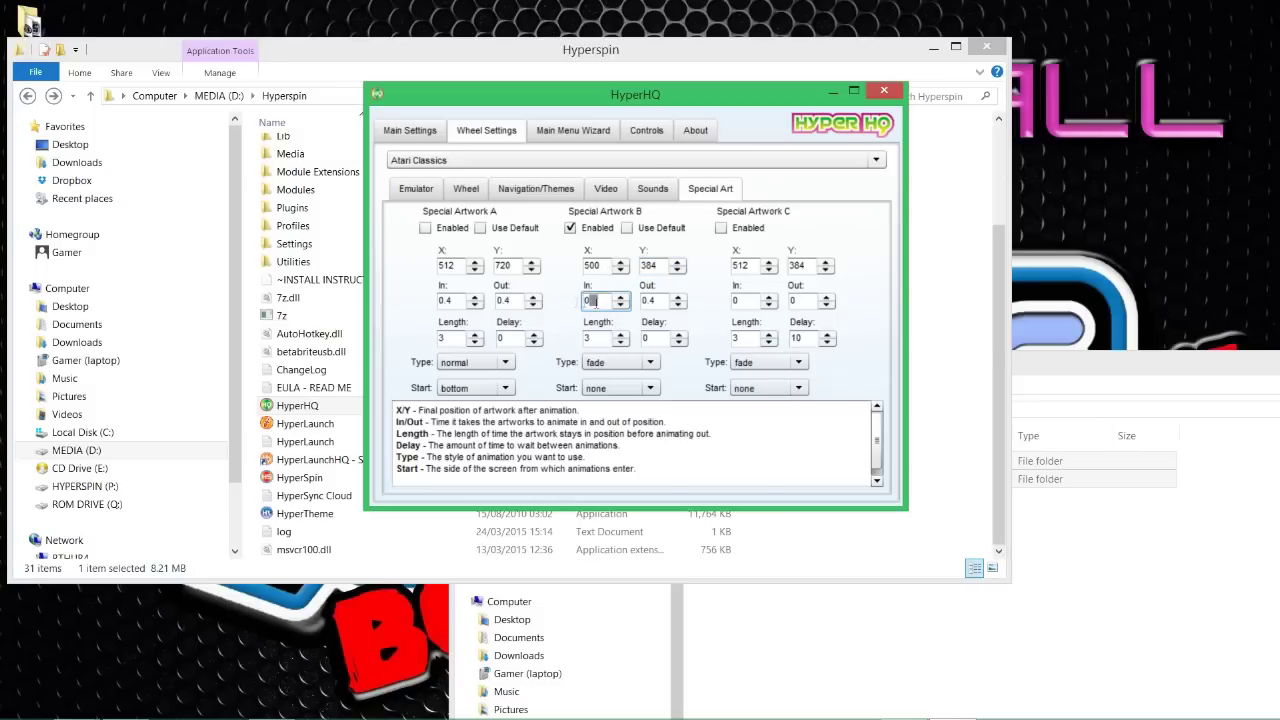
{"action": "type", "text": "1"}
{"action": "double_click", "coordinate": [652, 300]}
{"action": "type", "text": "1"}
{"action": "double_click", "coordinate": [652, 338]}
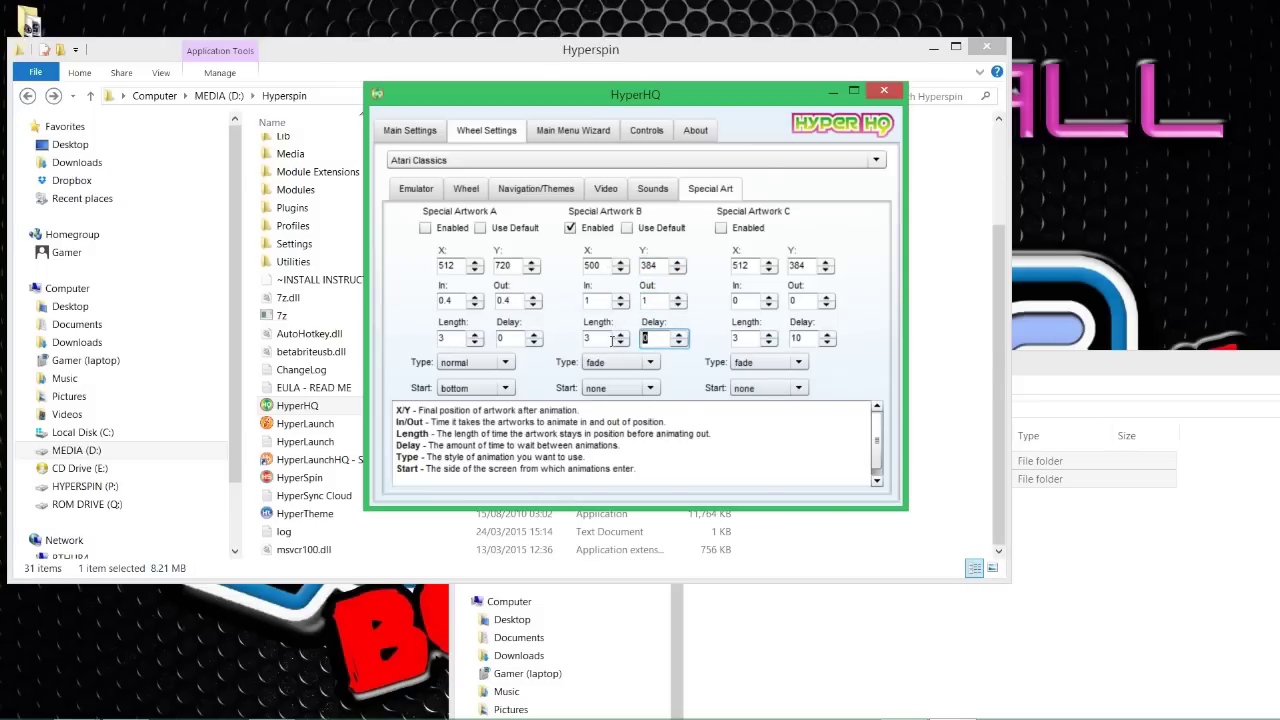
{"action": "type", "text": "3"}
- Show the Atari Classics emulator settings and close HyperHQ
{"action": "left_click", "coordinate": [425, 190]}
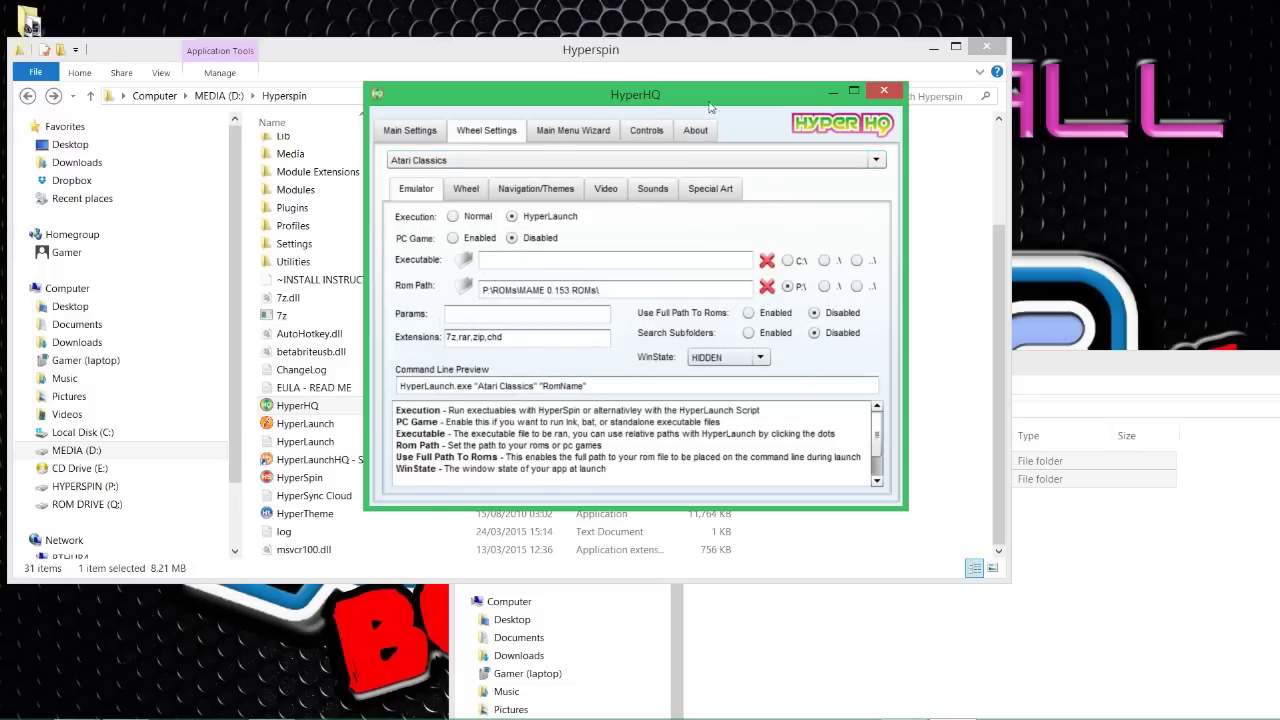
{"action": "left_click_drag", "start_coordinate": [691, 106], "coordinate": [554, 180]}
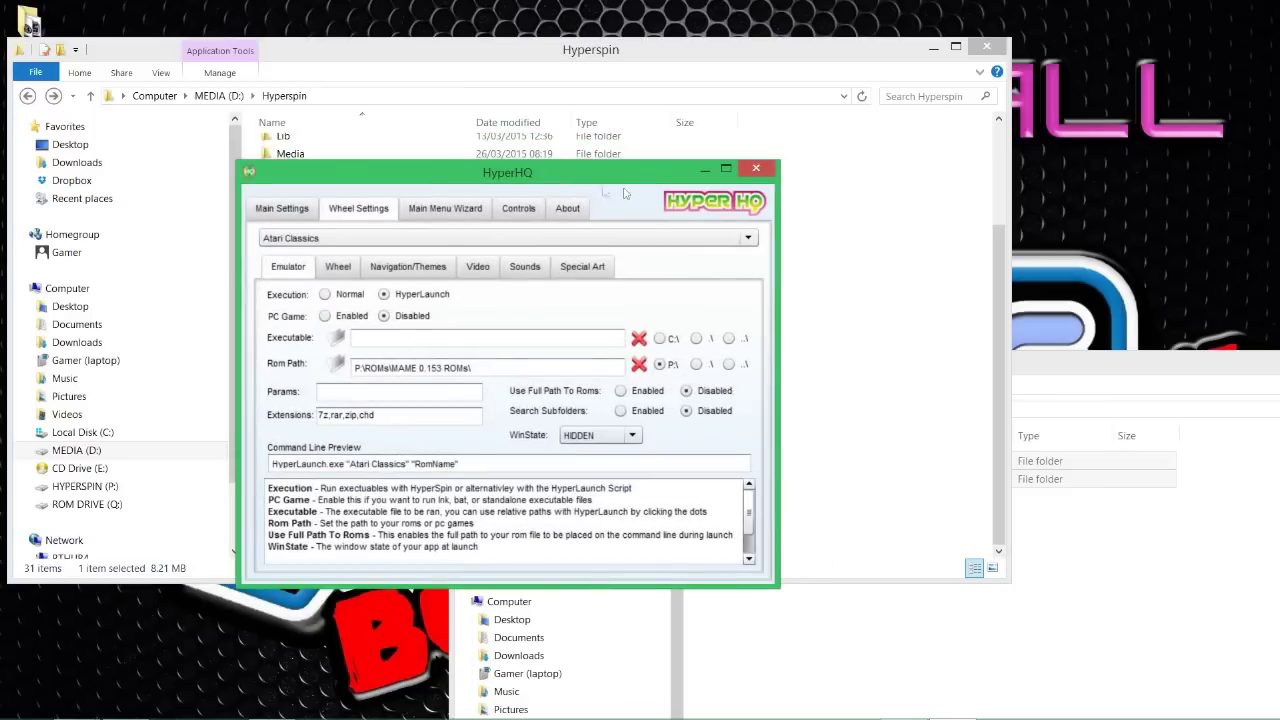
{"action": "left_click_drag", "start_coordinate": [633, 178], "coordinate": [817, 176]}
{"action": "left_click", "coordinate": [951, 168]}
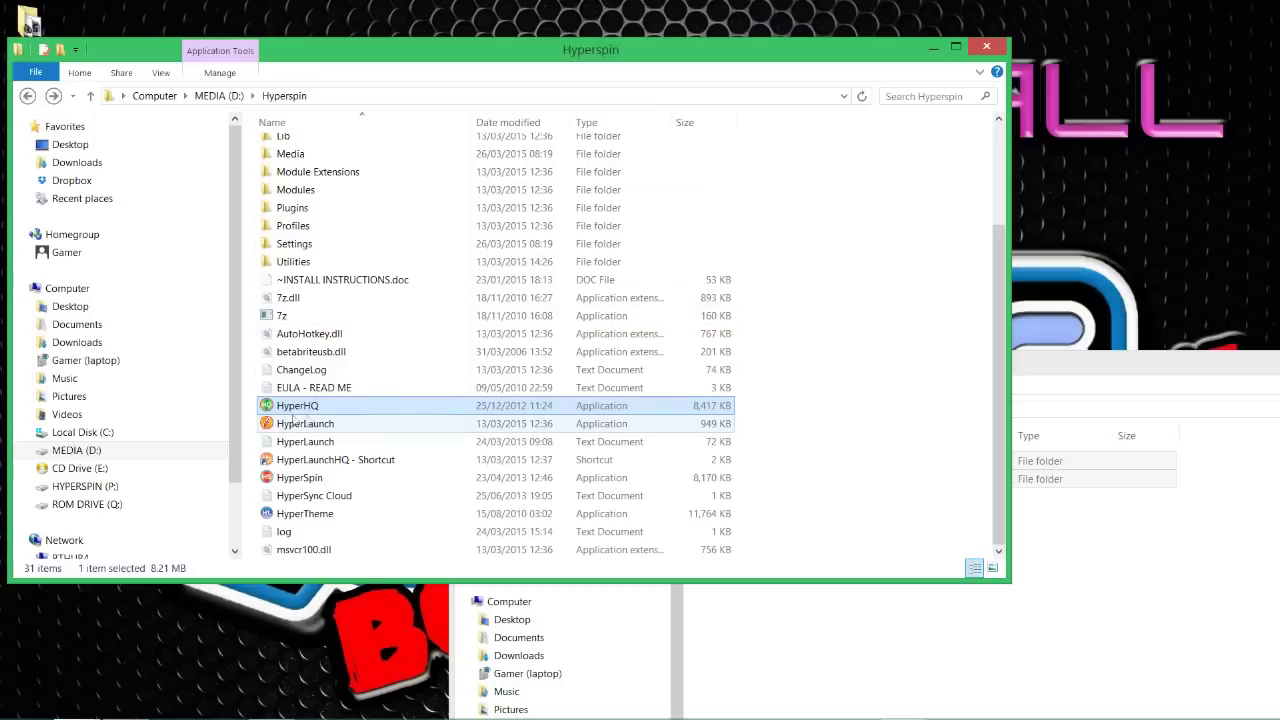
- Launch HyperSpin from the Hyperspin folder and enter the Atari Classics system from the main menu wheel
{"action": "double_click", "coordinate": [340, 478]}
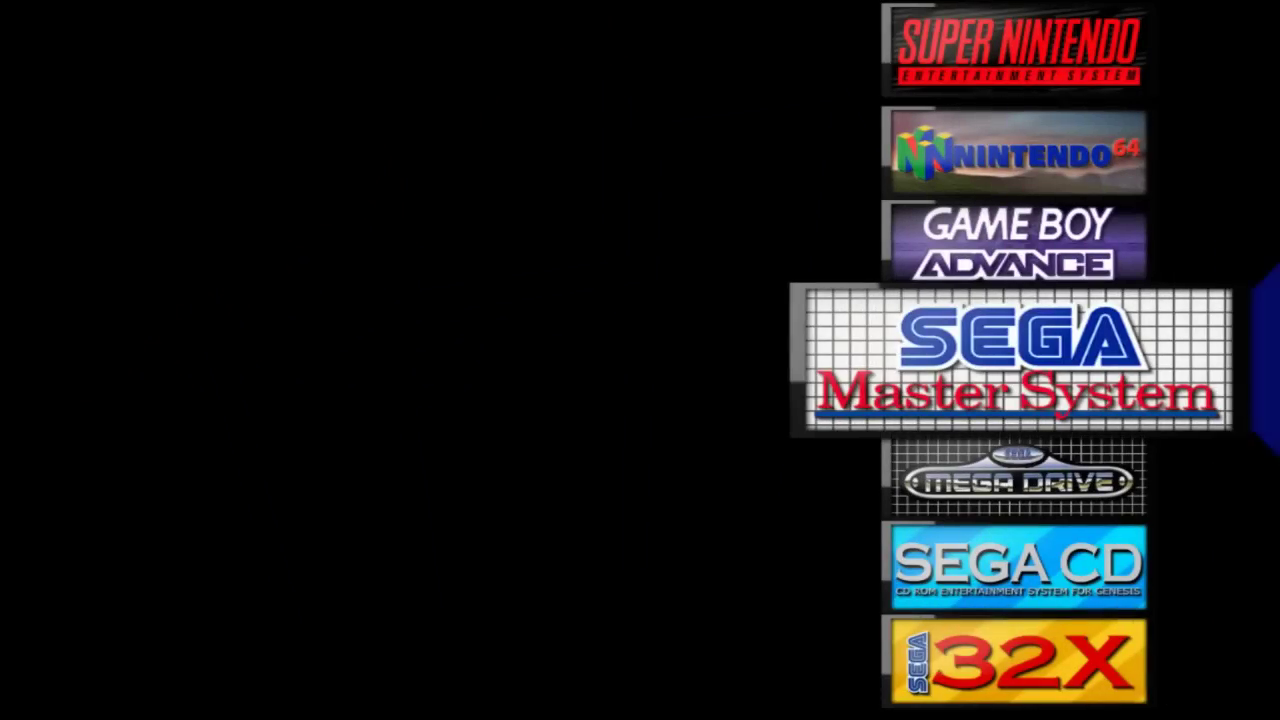
{"action": "key", "text": "Up"}
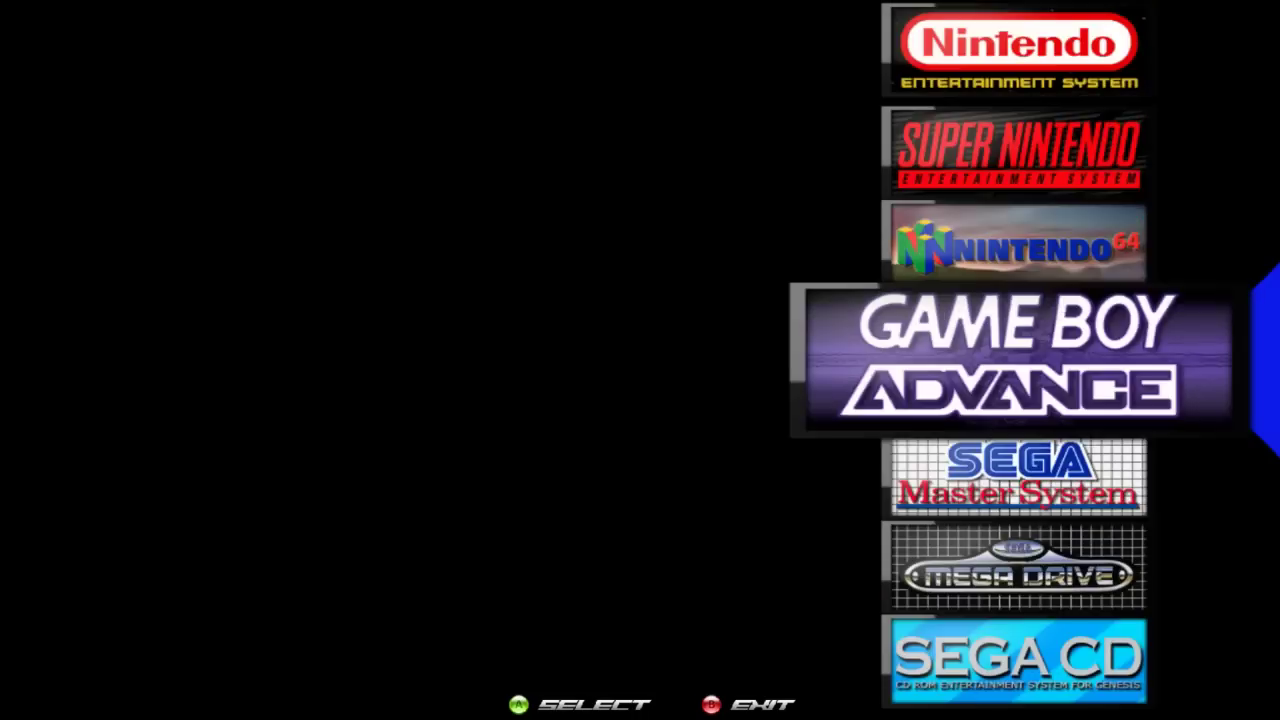
{"action": "key", "text": "Up"}
{"action": "key", "text": "Up"}
{"action": "key", "text": "Up"}
{"action": "key", "text": "Up"}
{"action": "key", "text": "Up"}
{"action": "key", "text": "Up"}
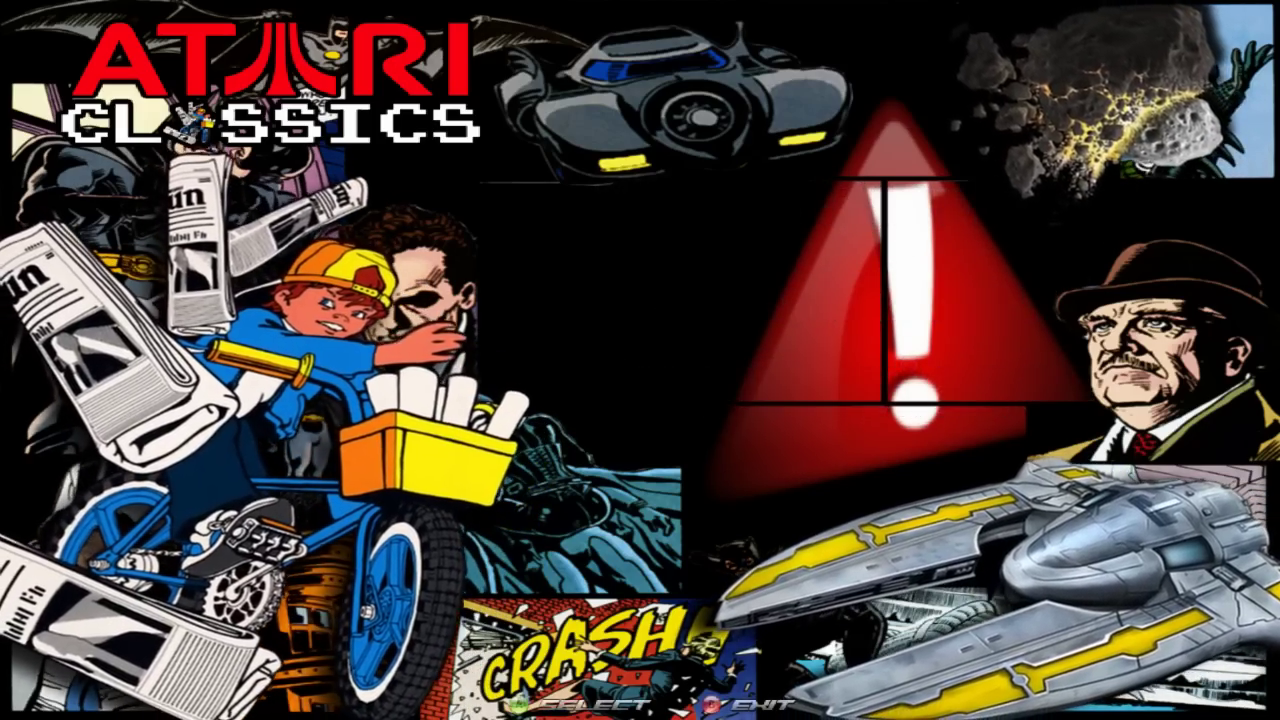
{"action": "key", "text": "Down"}
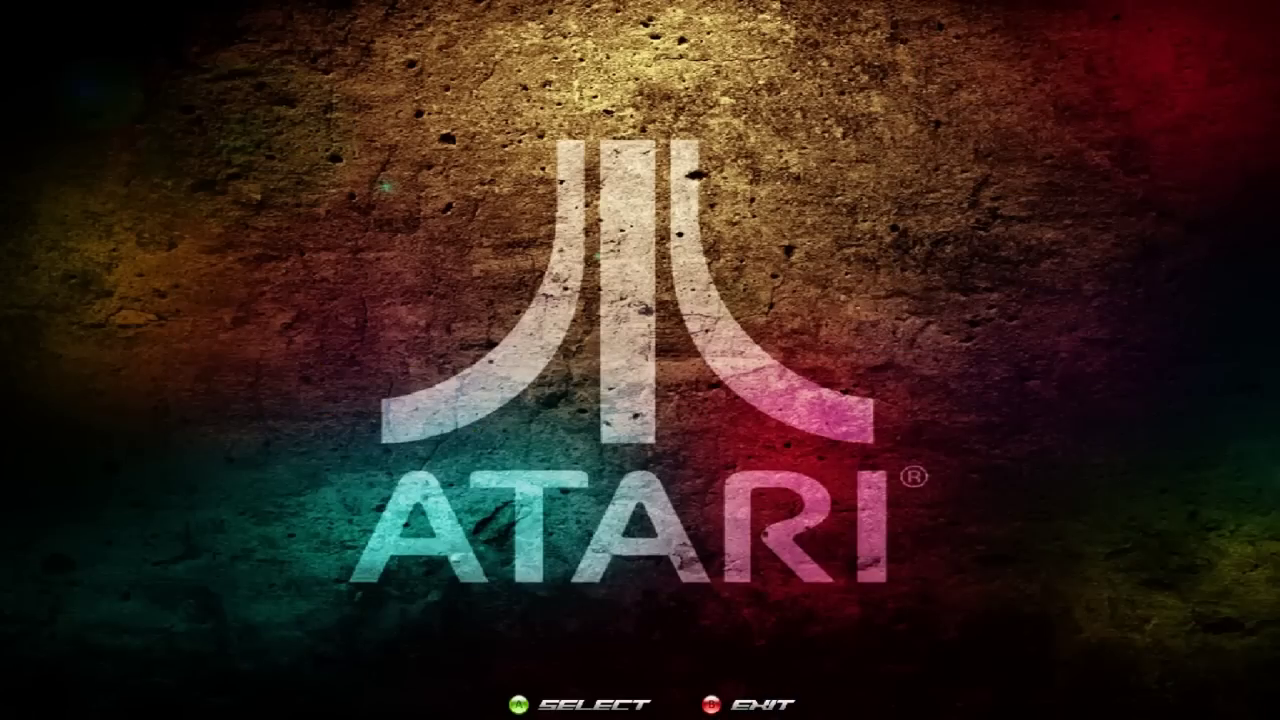
{"action": "key", "text": "Return"}
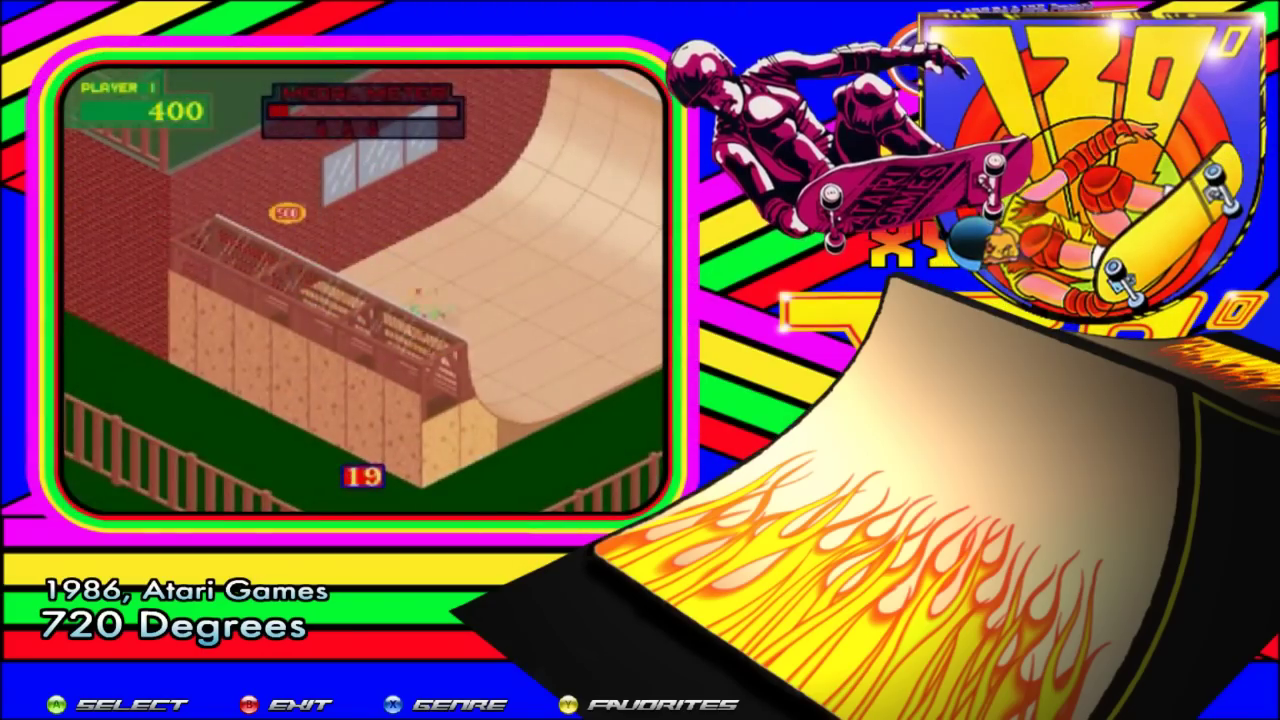
- Browse backwards through the Atari Classics game wheel to Maze Invaders, checking the logos, videos and themes
{"action": "key", "text": "Up"}
{"action": "key", "text": "Up"}
{"action": "key", "text": "Up"}
{"action": "key", "text": "Up"}
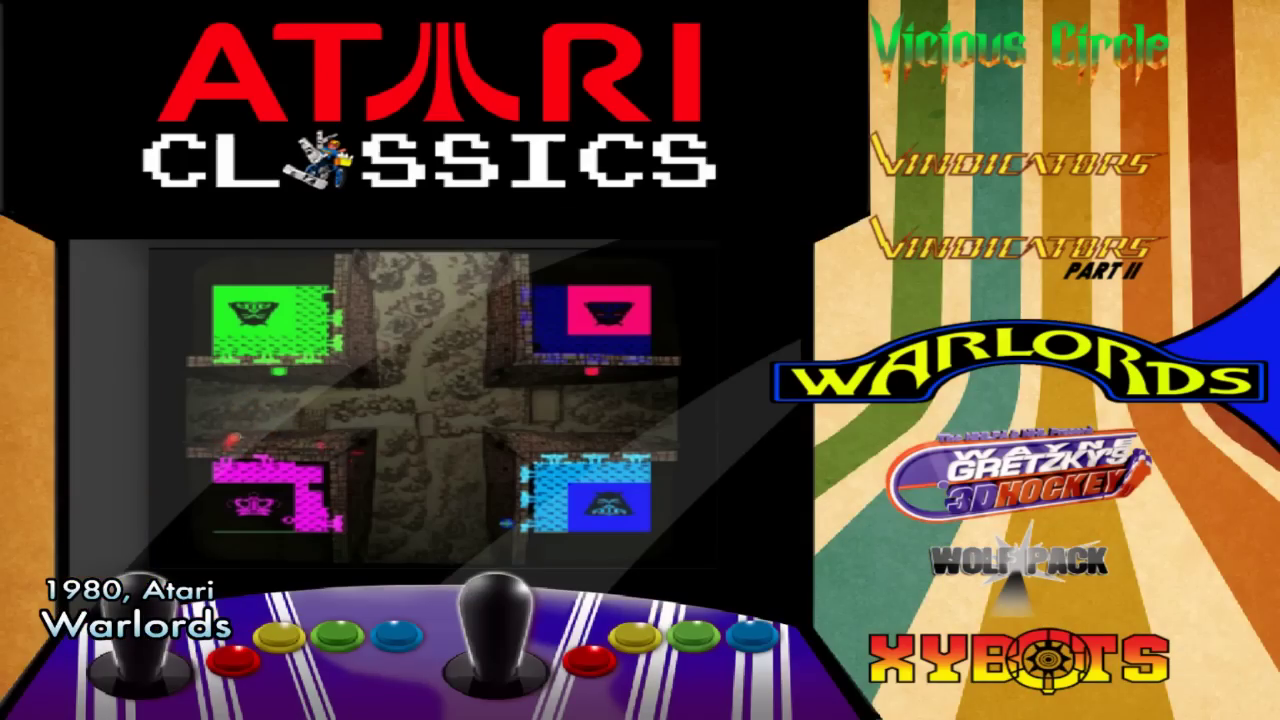
{"action": "key", "text": "Up"}
{"action": "key", "text": "Up"}
{"action": "key", "text": "Up"}
{"action": "key", "text": "Up"}
{"action": "key", "text": "Up"}
{"action": "key", "text": "Up"}
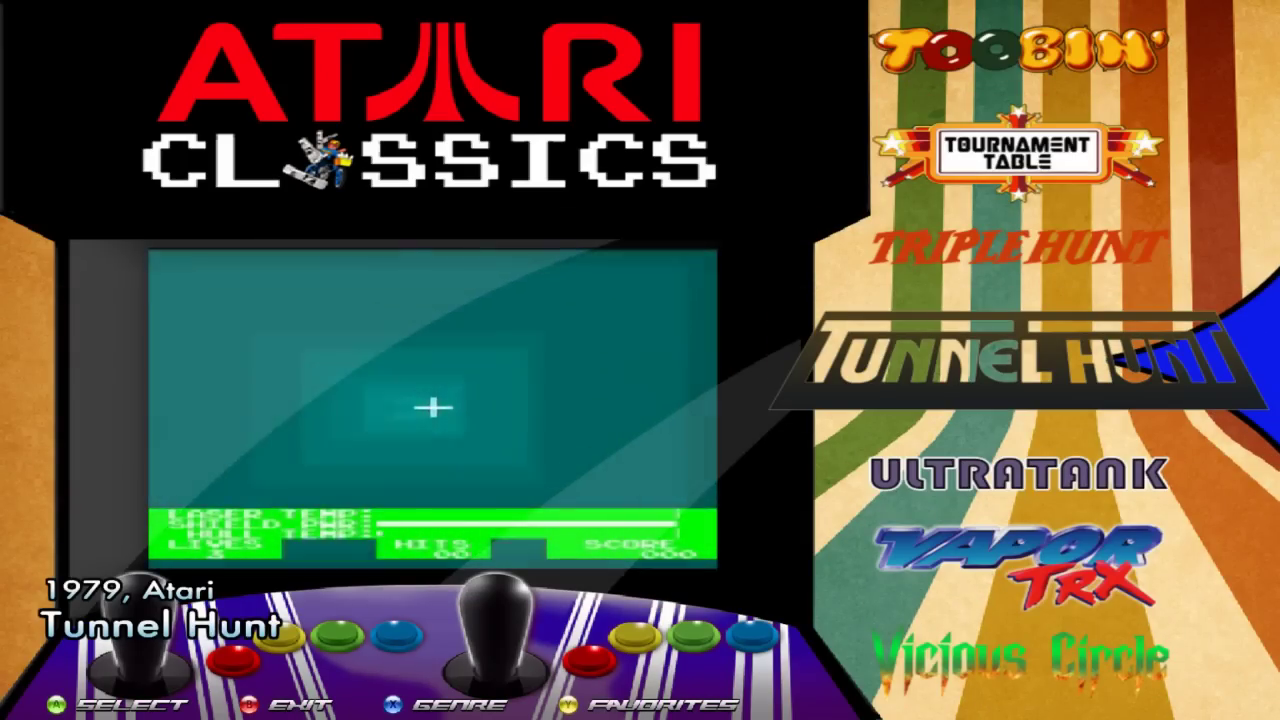
{"action": "key", "text": "Up"}
{"action": "key", "text": "Up"}
{"action": "key", "text": "Up"}
{"action": "key", "text": "Up"}
{"action": "key", "text": "Up"}
{"action": "key", "text": "Up"}
{"action": "key", "text": "Up"}
{"action": "key", "text": "Up"}
{"action": "key", "text": "Up"}
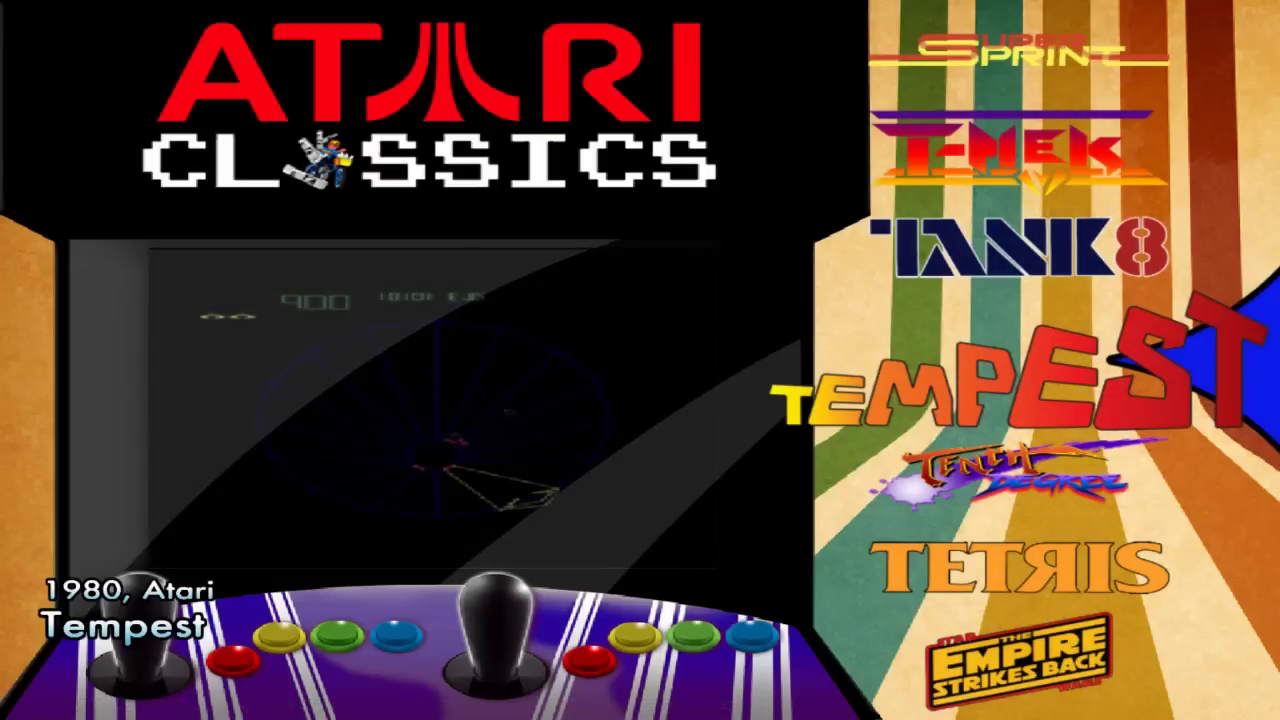
{"action": "key", "text": "Up"}
{"action": "key", "text": "Up"}
{"action": "key", "text": "Up"}
{"action": "key", "text": "Up"}
{"action": "key", "text": "Up"}
{"action": "key", "text": "Up"}
{"action": "key", "text": "Up"}
{"action": "key", "text": "Up"}
{"action": "key", "text": "Up"}
{"action": "key", "text": "Up"}
{"action": "key", "text": "Up"}
{"action": "key", "text": "Up"}
{"action": "key", "text": "Up"}
{"action": "key", "text": "Up"}
{"action": "key", "text": "Up"}
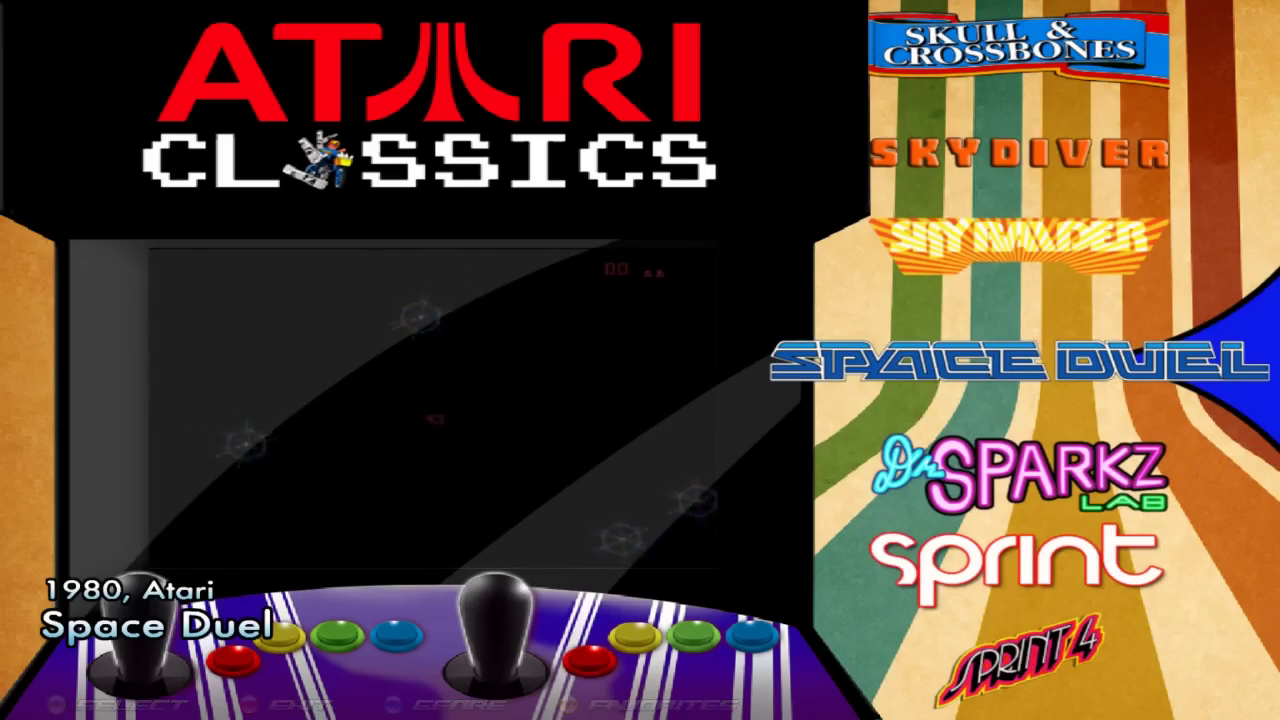
{"action": "key", "text": "Up"}
{"action": "key", "text": "Up"}
{"action": "key", "text": "Up"}
{"action": "key", "text": "Up"}
{"action": "key", "text": "Up"}
{"action": "key", "text": "Up"}
{"action": "key", "text": "Up"}
{"action": "key", "text": "Up"}
{"action": "key", "text": "Up"}
{"action": "key", "text": "Up"}
{"action": "key", "text": "Up"}
{"action": "key", "text": "Up"}
{"action": "key", "text": "Up"}
{"action": "key", "text": "Up"}
{"action": "key", "text": "Up"}
{"action": "key", "text": "Up"}
{"action": "key", "text": "Up"}
{"action": "key", "text": "Up"}
{"action": "key", "text": "Up"}
{"action": "key", "text": "Up"}
{"action": "key", "text": "Up"}
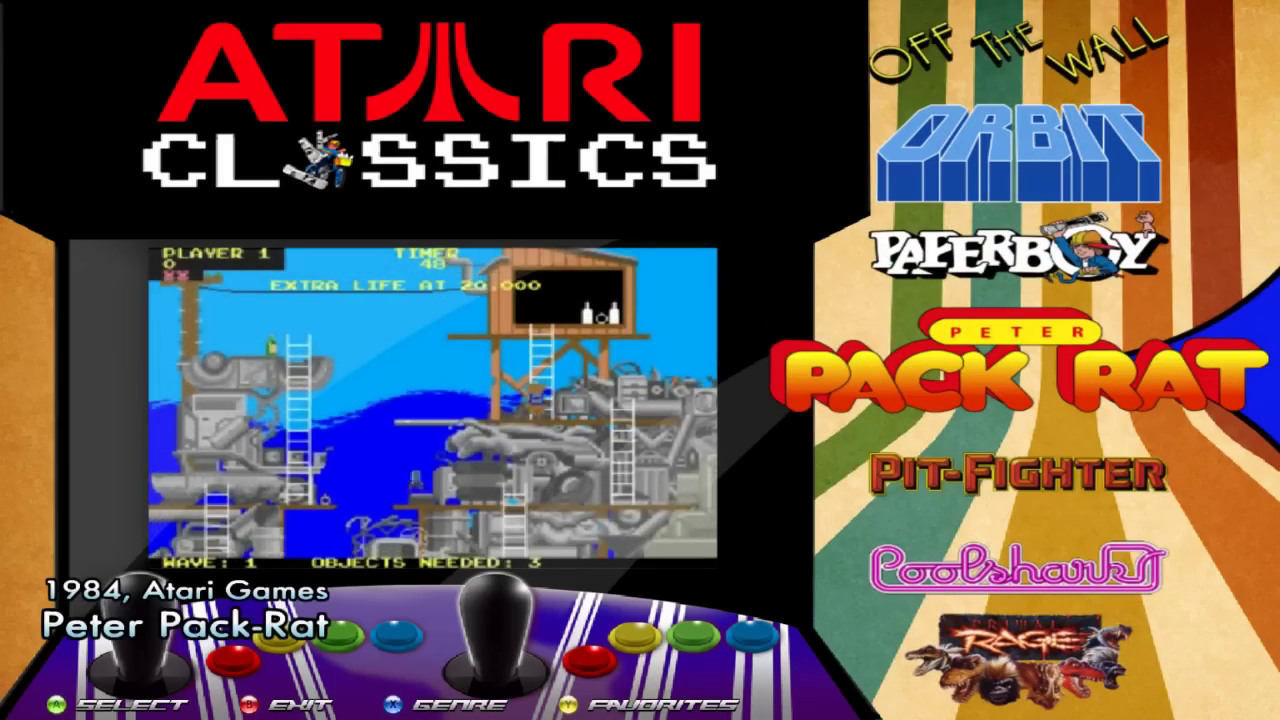
{"action": "key", "text": "Up"}
{"action": "key", "text": "Up"}
{"action": "key", "text": "Up"}
{"action": "key", "text": "Up"}
{"action": "key", "text": "Up"}
{"action": "key", "text": "Up"}
{"action": "key", "text": "Up"}
{"action": "key", "text": "Up"}
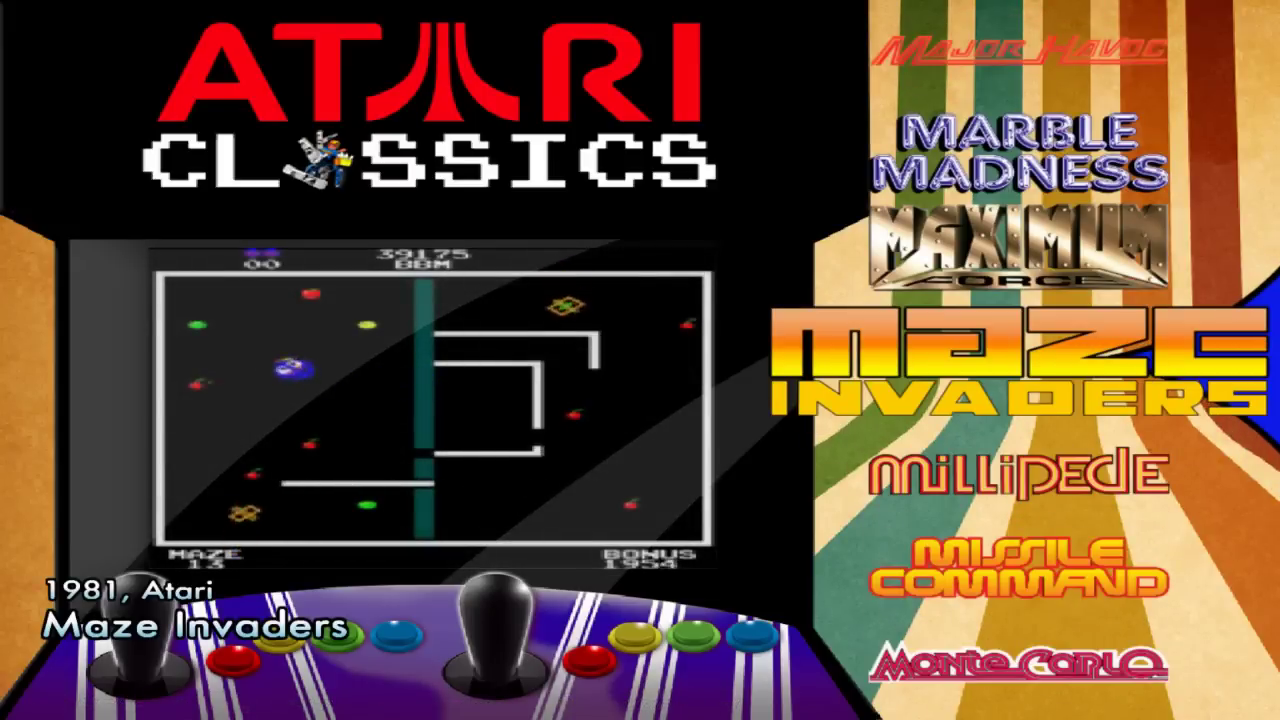
- Leave the Atari Classics wheel and exit HyperSpin back to the desktop
{"action": "key", "text": "Escape"}
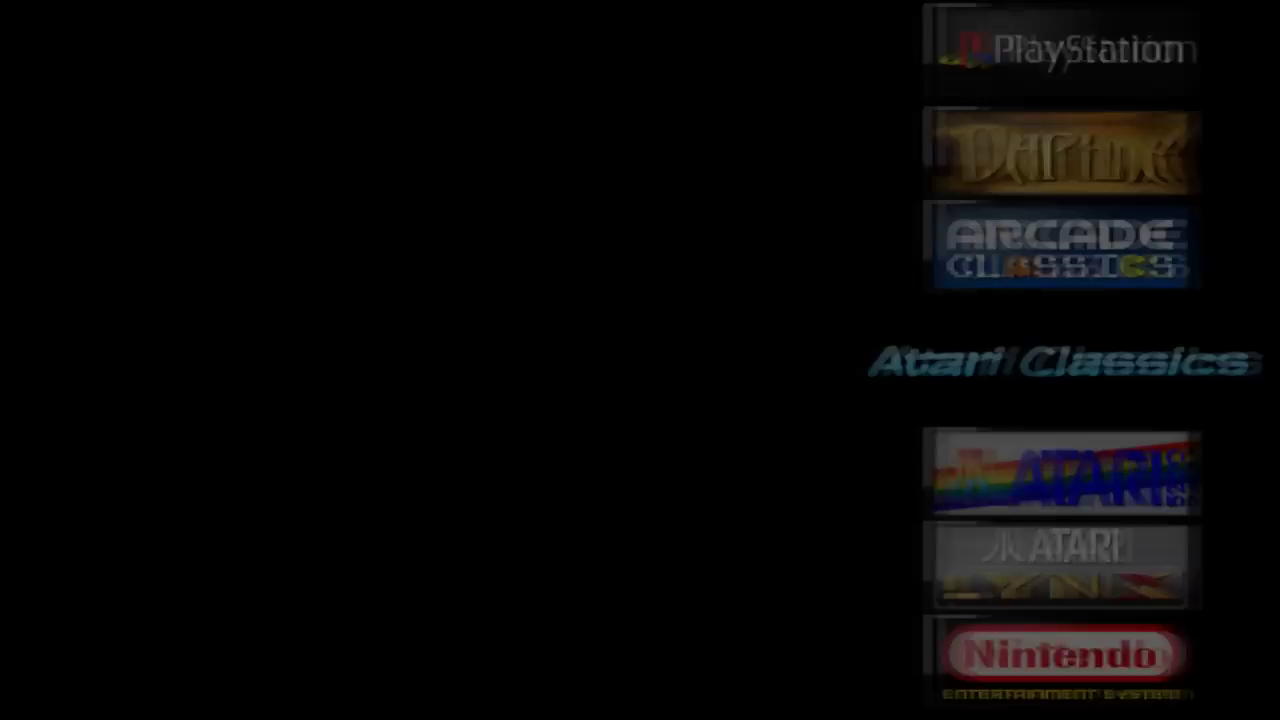
{"action": "key", "text": "Escape"}
{"action": "key", "text": "Return"}
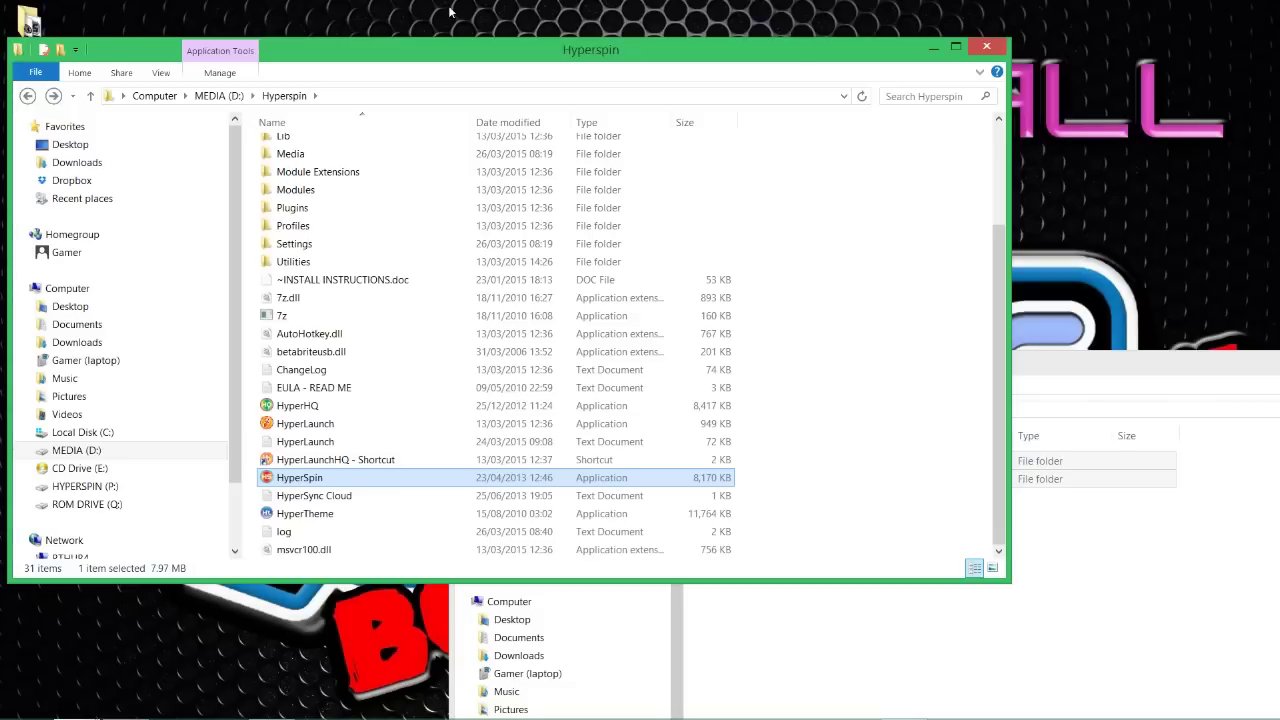
- Open the main menu's wheel artwork folder, Media\Main Menu\Images\Wheel, inside the Hyperspin folder
{"action": "left_click_drag", "start_coordinate": [430, 50], "coordinate": [622, 41]}
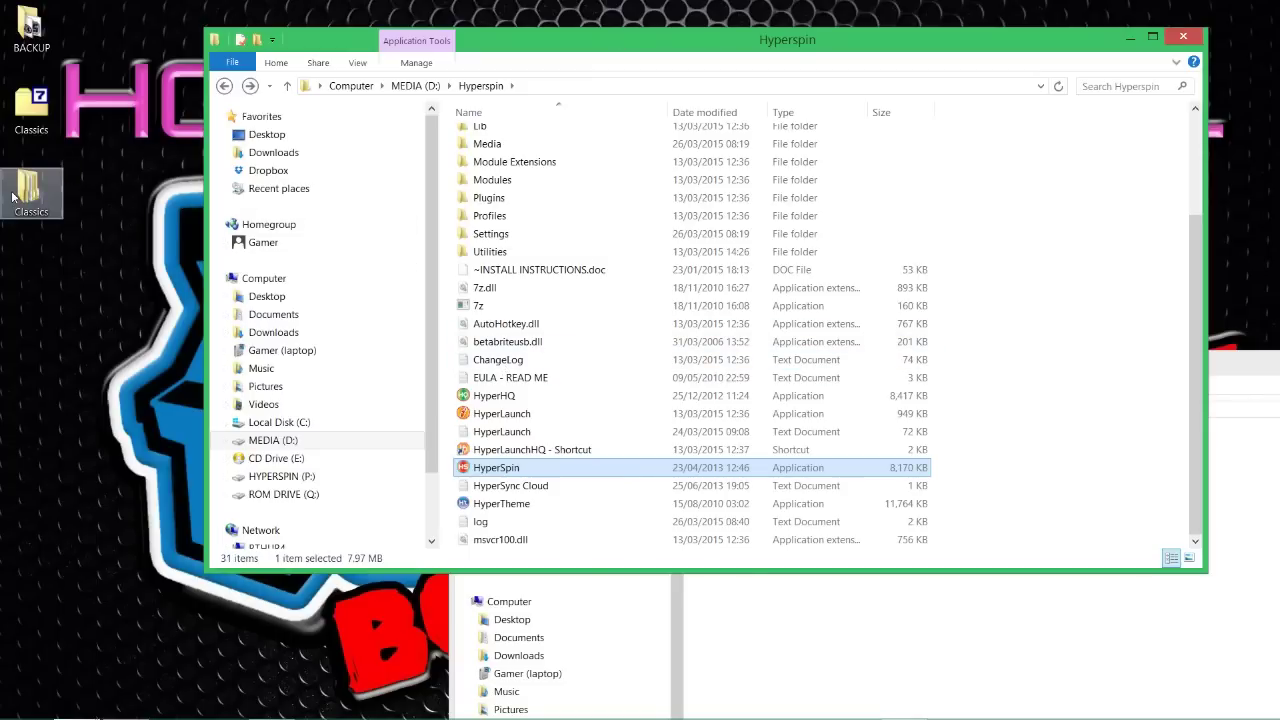
{"action": "scroll", "coordinate": [560, 185], "scroll_direction": "up", "scroll_amount": 3}
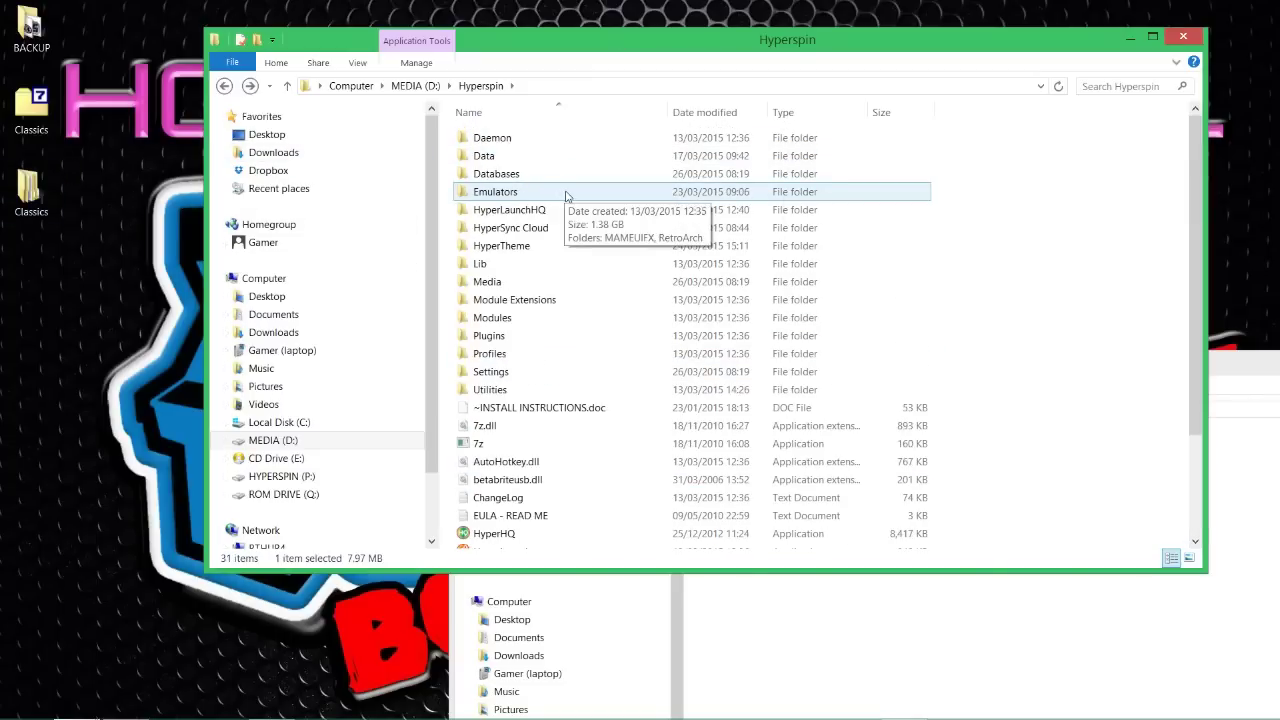
{"action": "double_click", "coordinate": [559, 284]}
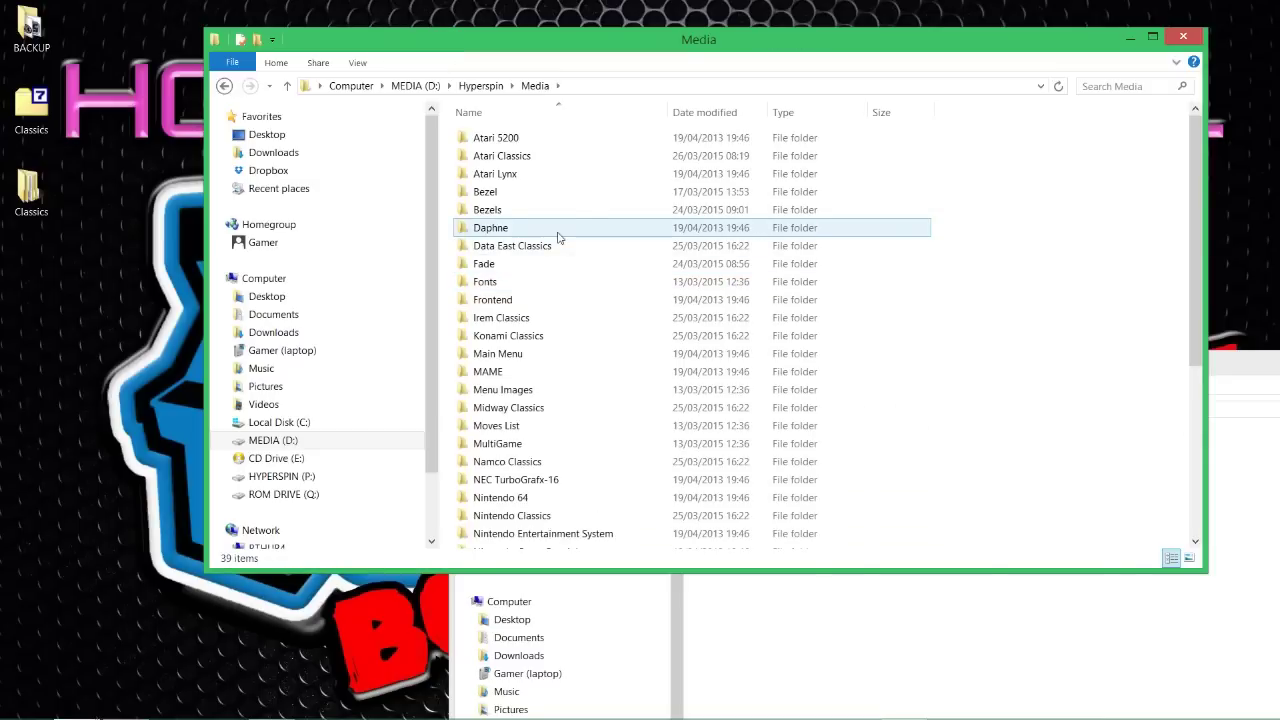
{"action": "scroll", "coordinate": [559, 237], "scroll_direction": "down", "scroll_amount": 2}
{"action": "scroll", "coordinate": [559, 237], "scroll_direction": "up", "scroll_amount": 2}
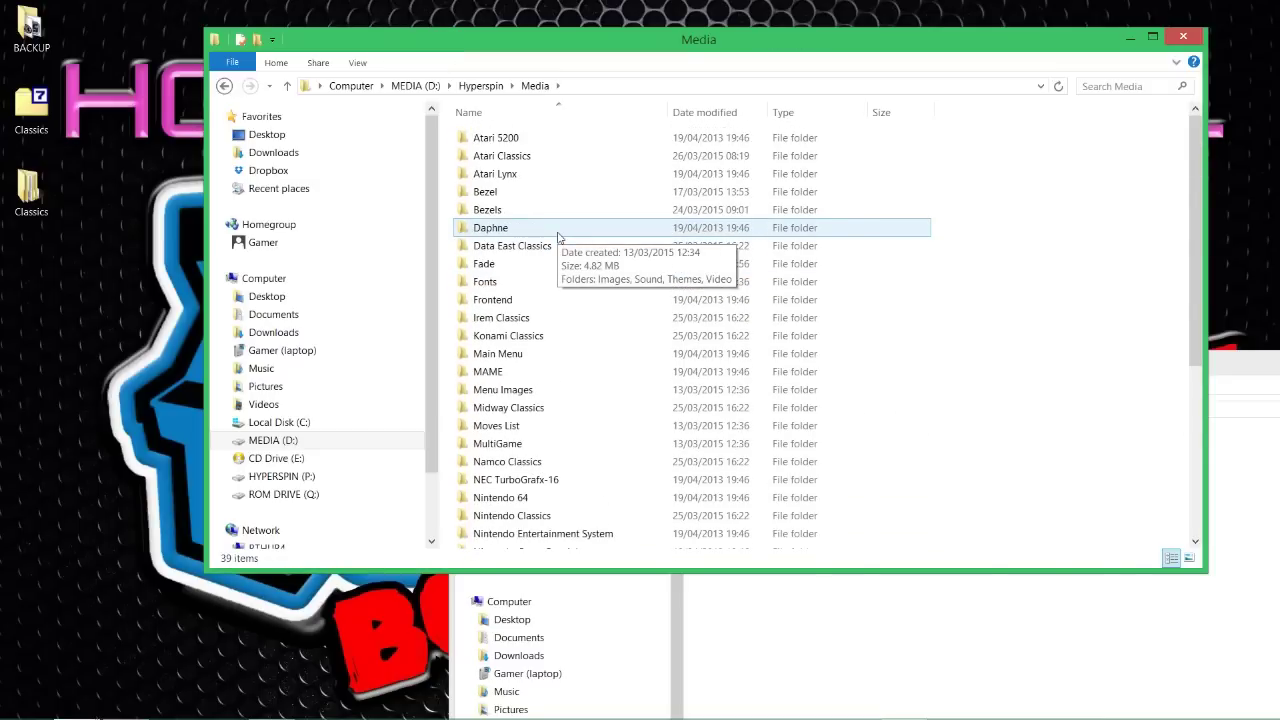
{"action": "scroll", "coordinate": [559, 237], "scroll_direction": "down", "scroll_amount": 2}
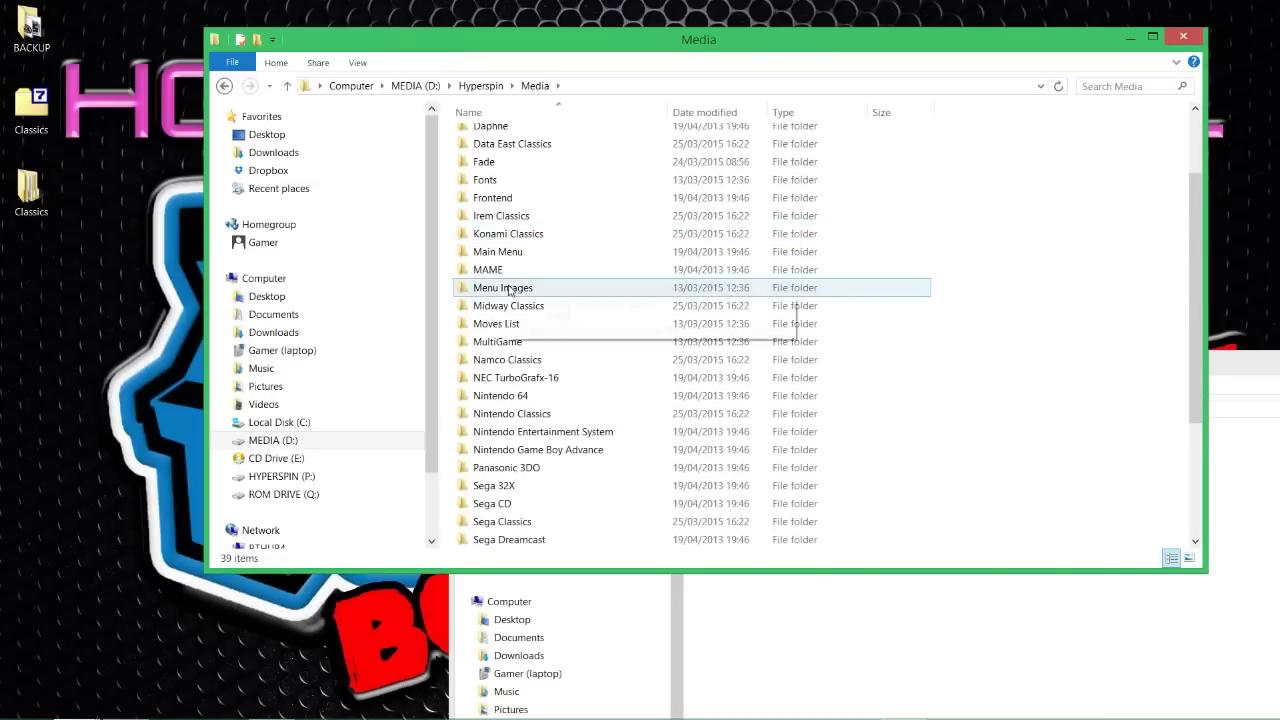
{"action": "double_click", "coordinate": [545, 250]}
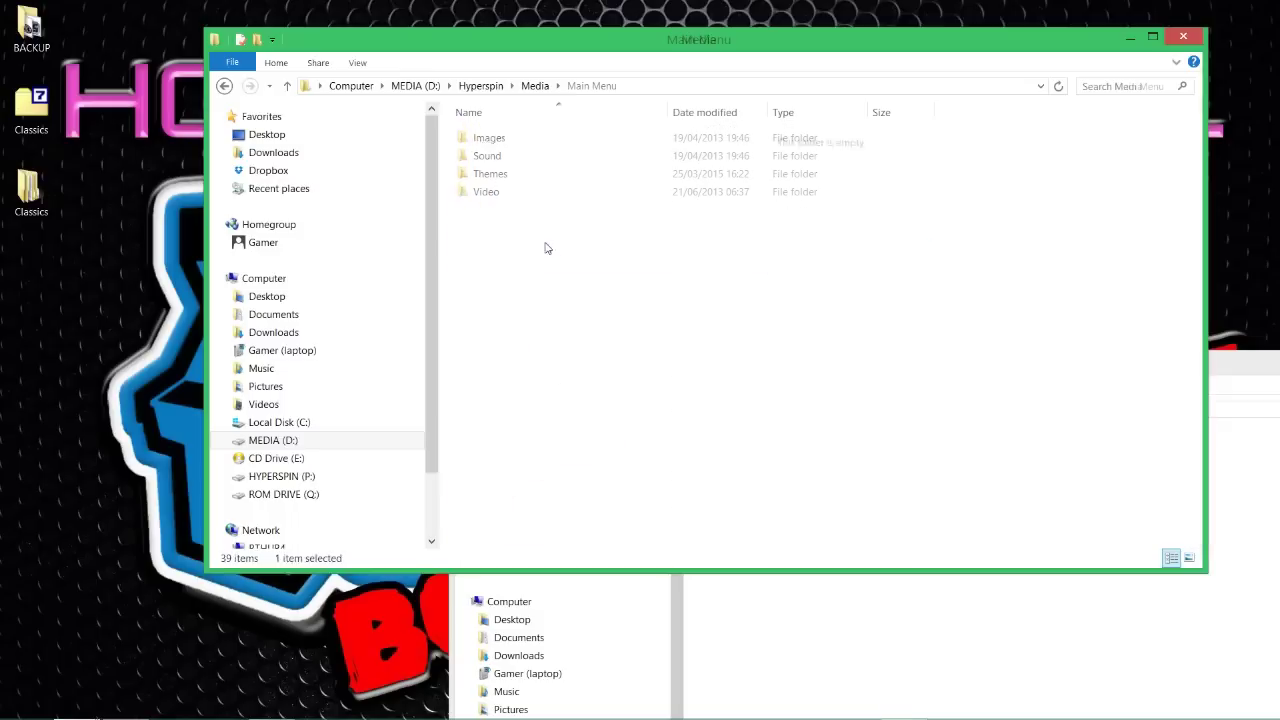
{"action": "double_click", "coordinate": [545, 140]}
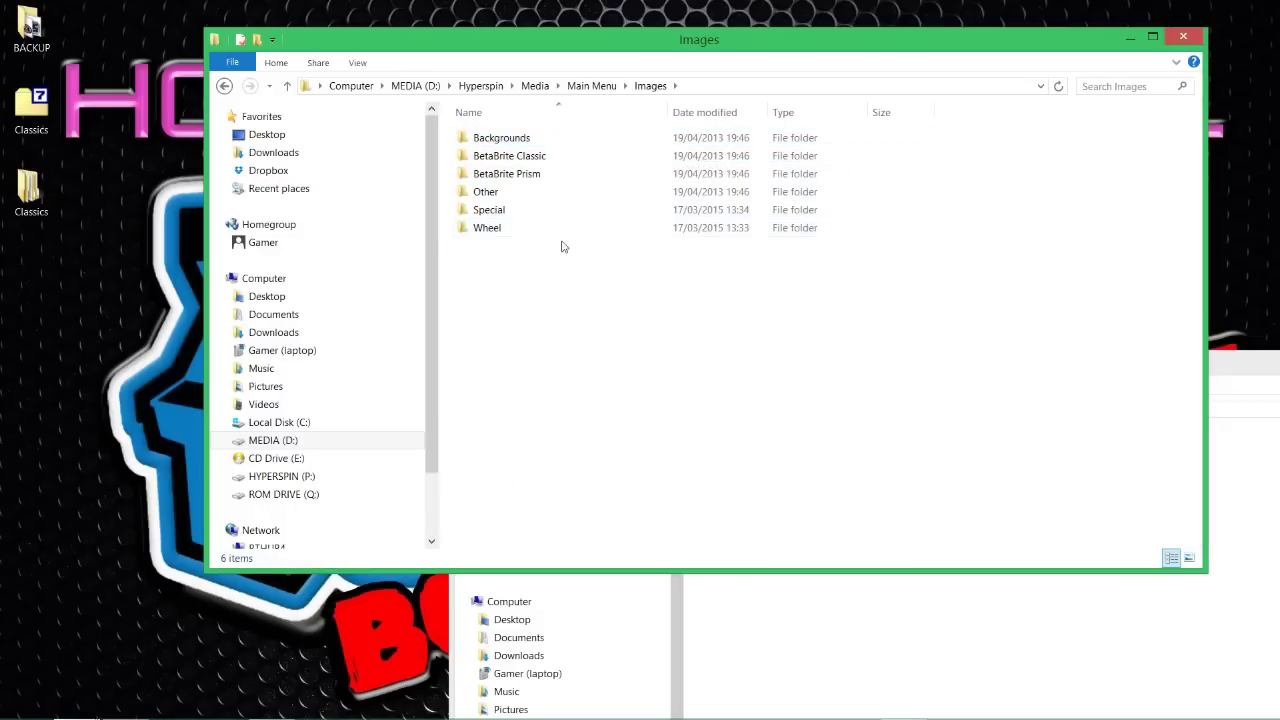
{"action": "double_click", "coordinate": [560, 228]}
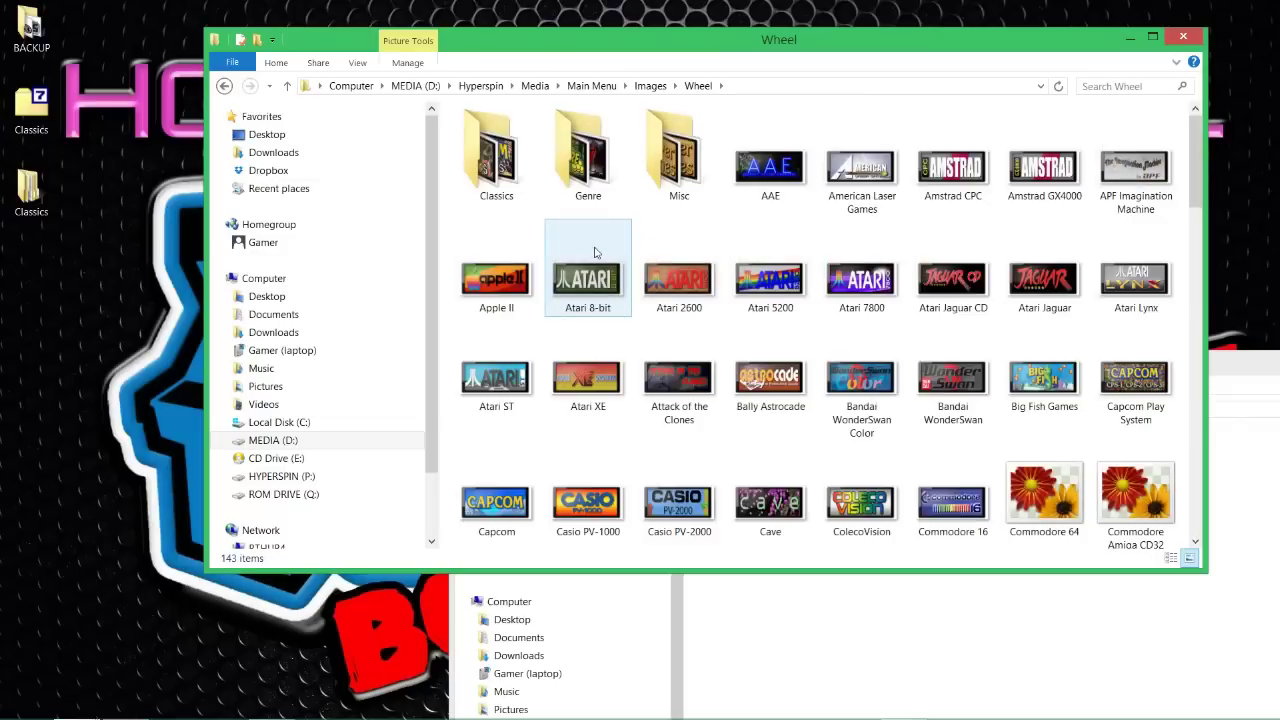
- Look through the main menu wheel images and open the Classics subfolder of wheel logos
{"action": "scroll", "coordinate": [877, 277], "scroll_direction": "down", "scroll_amount": 10}
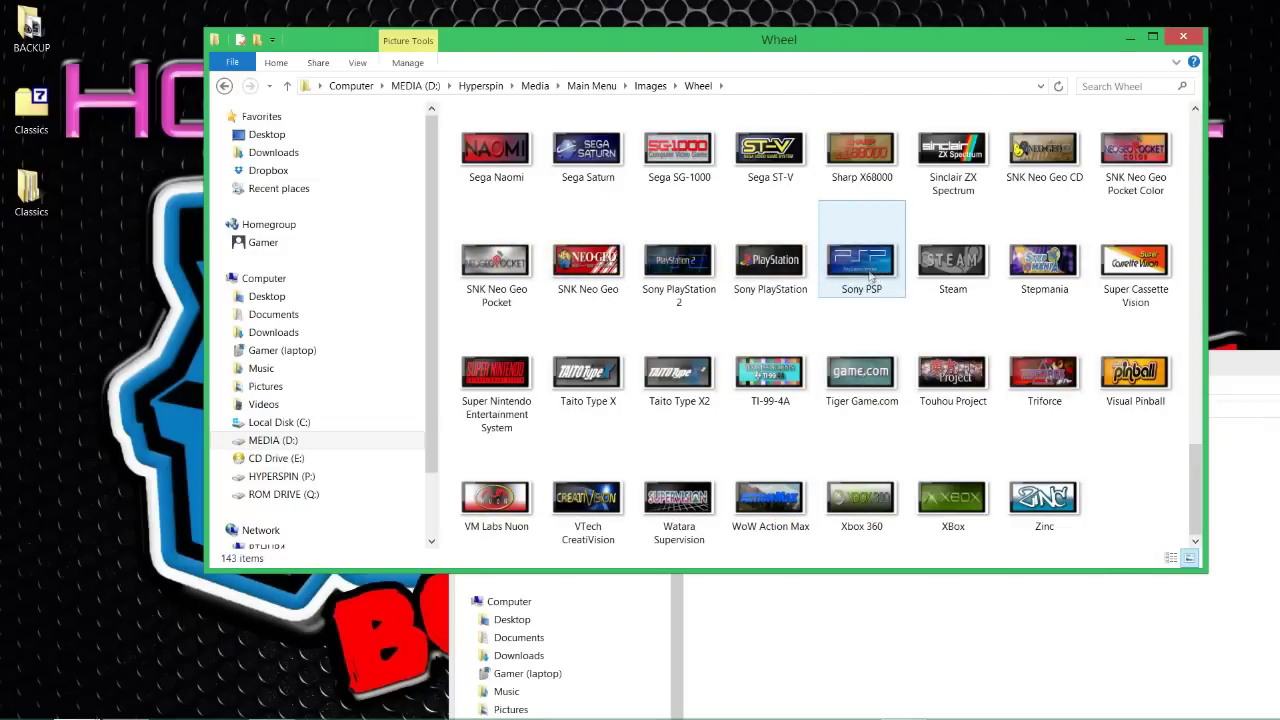
{"action": "scroll", "coordinate": [871, 281], "scroll_direction": "up", "scroll_amount": 3}
{"action": "scroll", "coordinate": [871, 281], "scroll_direction": "up", "scroll_amount": 5}
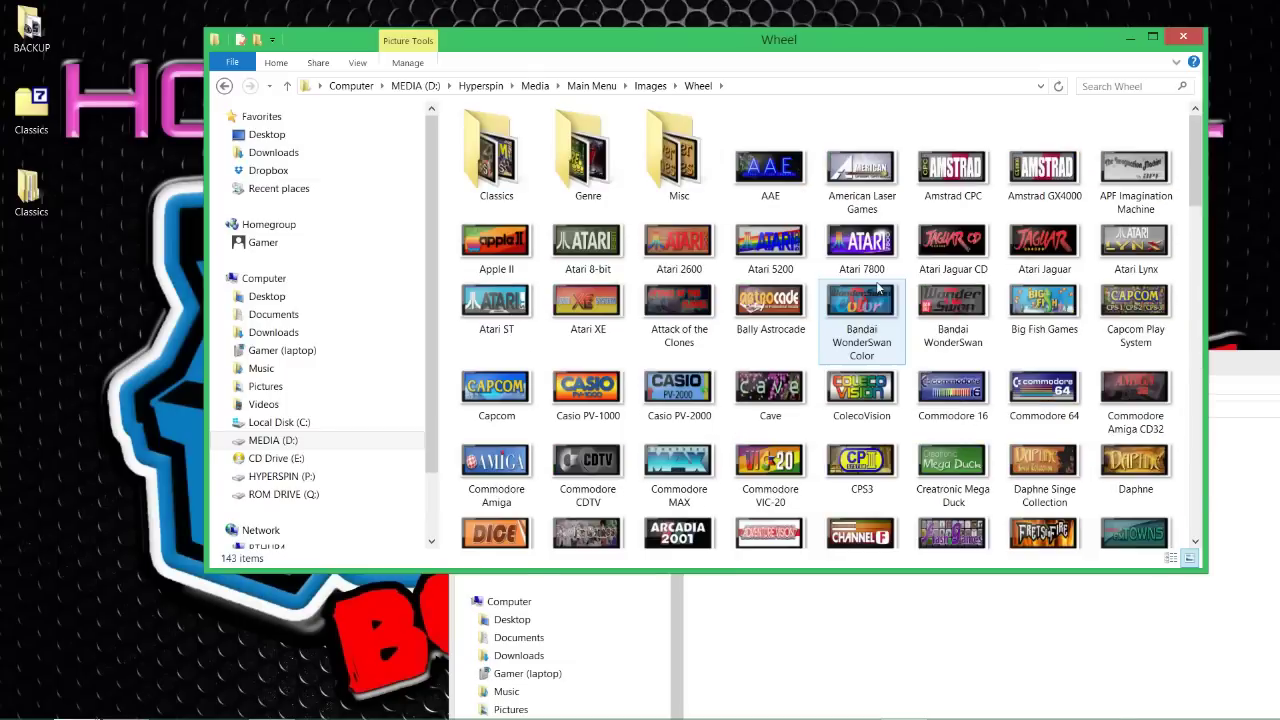
{"action": "scroll", "coordinate": [878, 287], "scroll_direction": "down", "scroll_amount": 5}
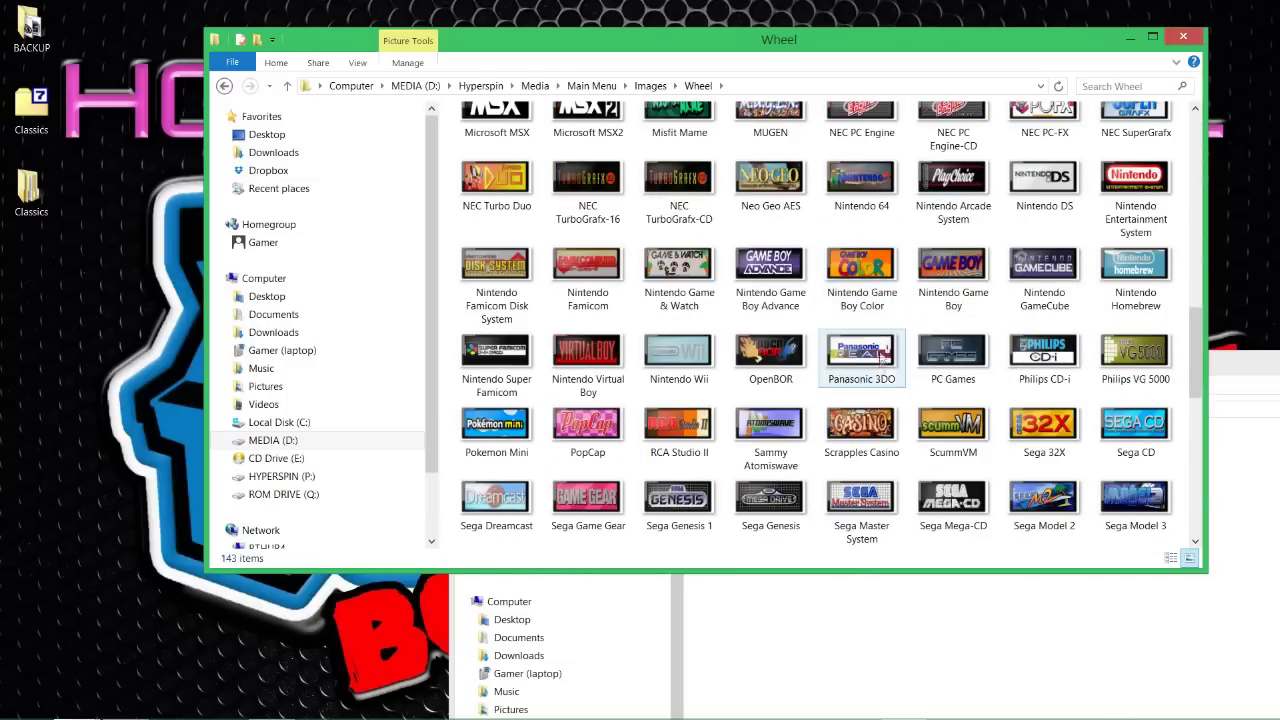
{"action": "scroll", "coordinate": [680, 402], "scroll_direction": "up", "scroll_amount": 3}
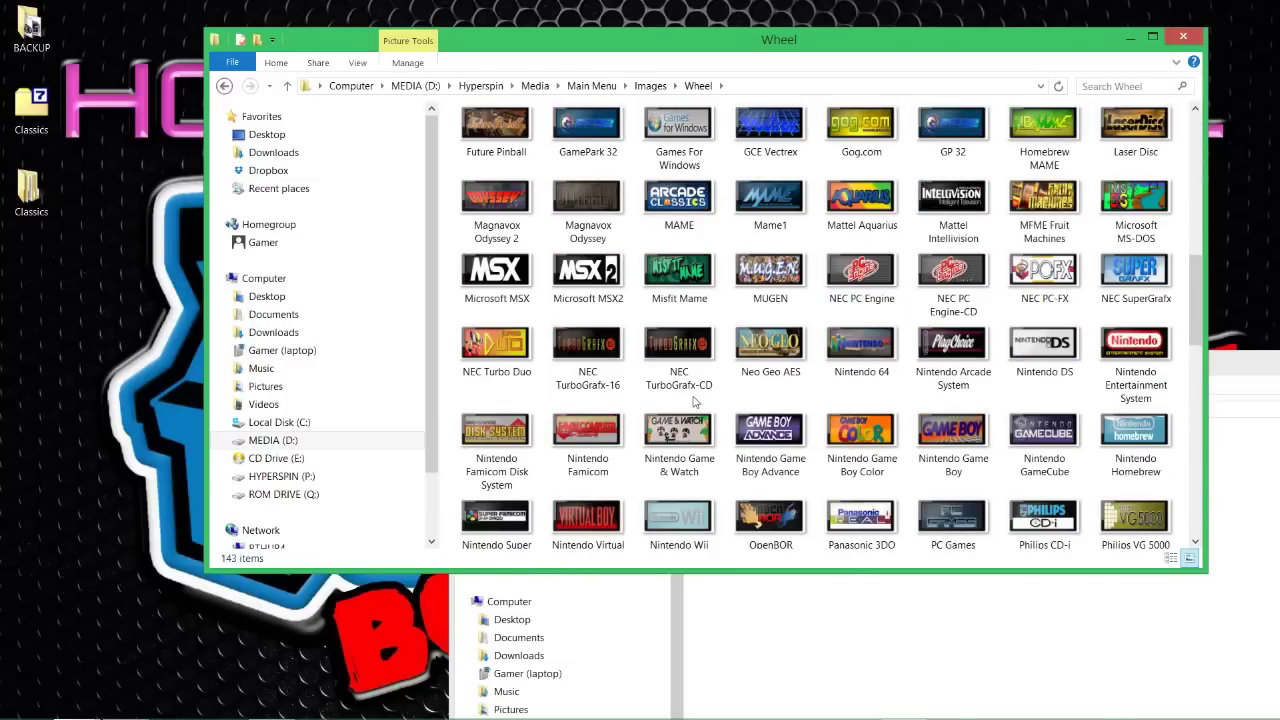
{"action": "scroll", "coordinate": [684, 410], "scroll_direction": "up", "scroll_amount": 5}
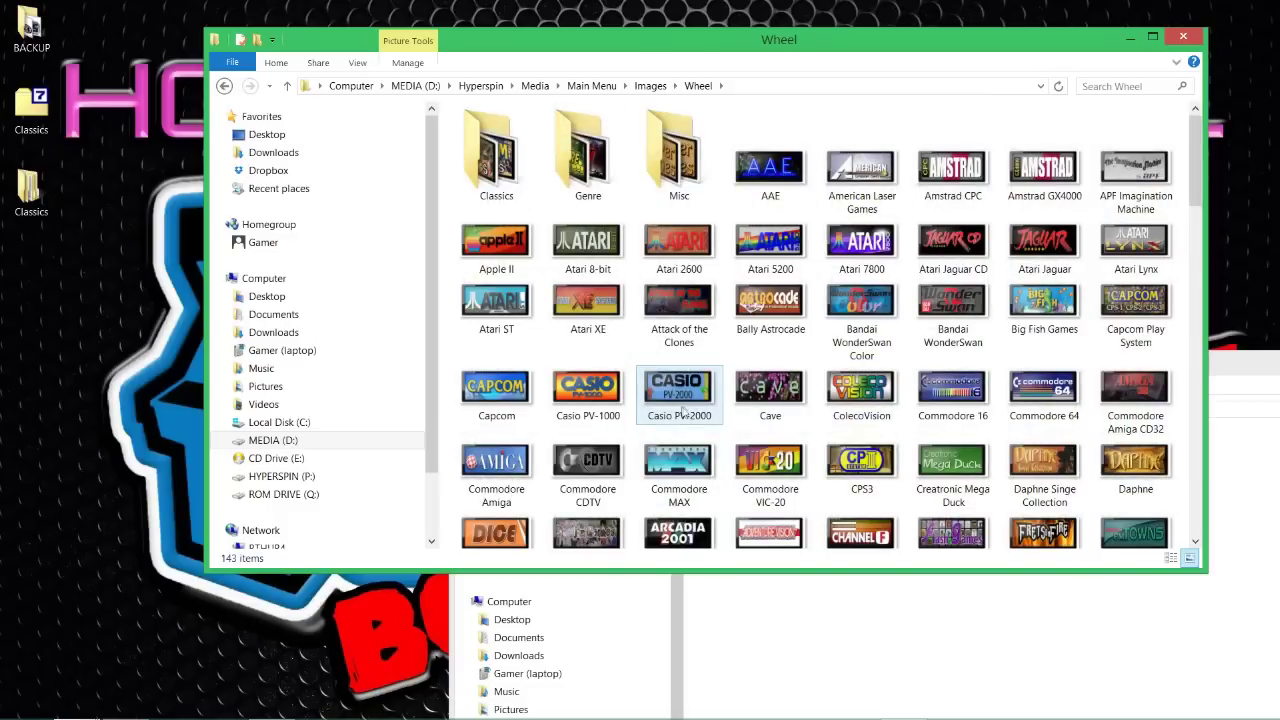
{"action": "double_click", "coordinate": [512, 172]}
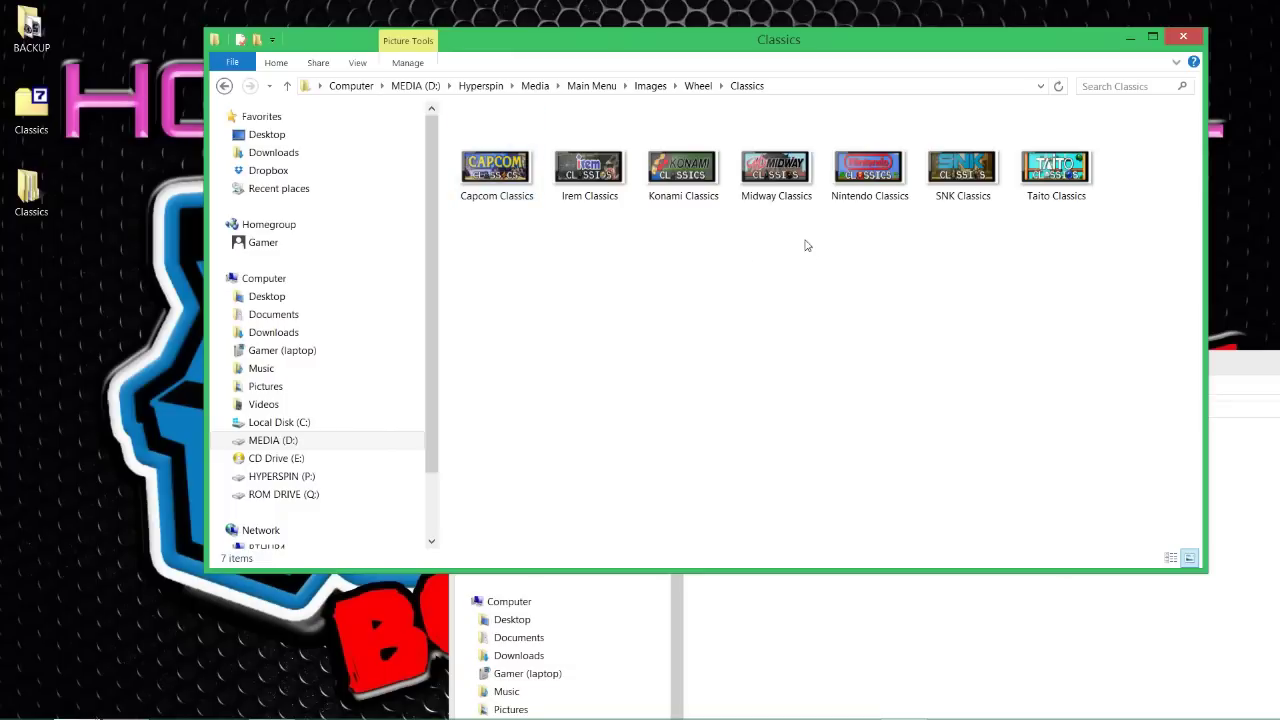
{"action": "mouse_move", "coordinate": [769, 188]}
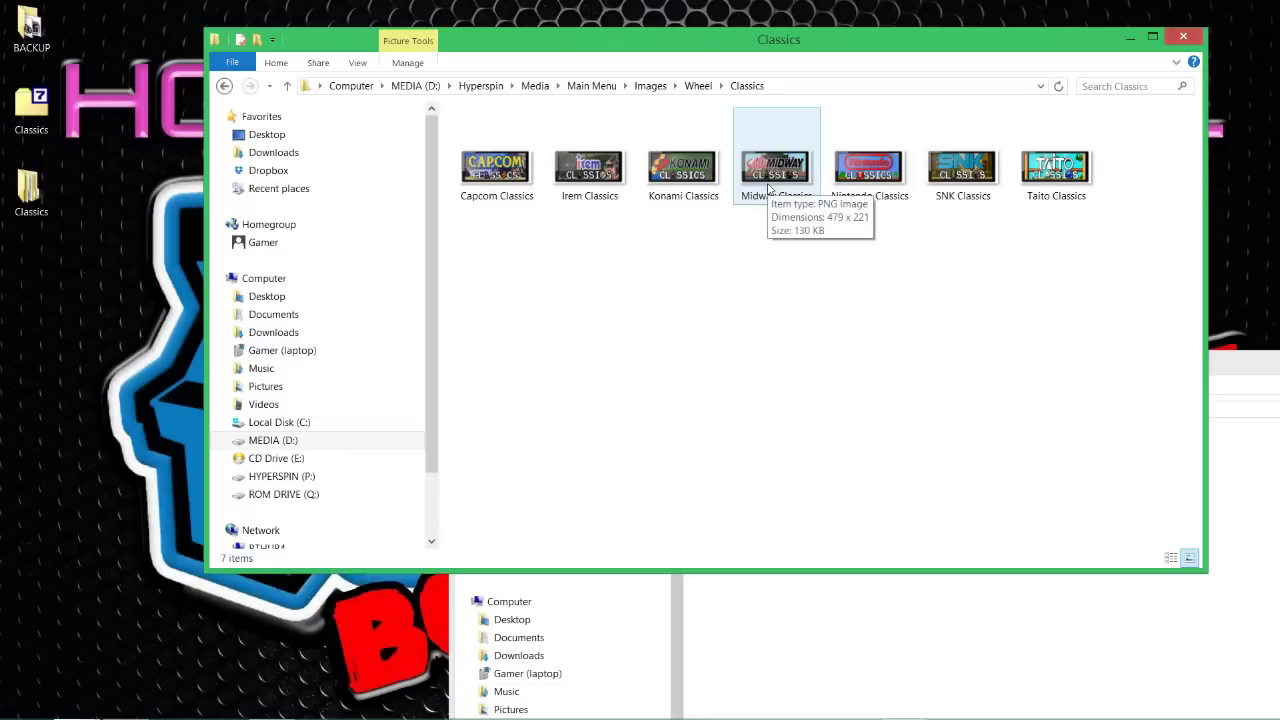
- Return to the main menu's Wheel folder and look through its system logos from beginning to end
{"action": "key", "text": "BackSpace"}
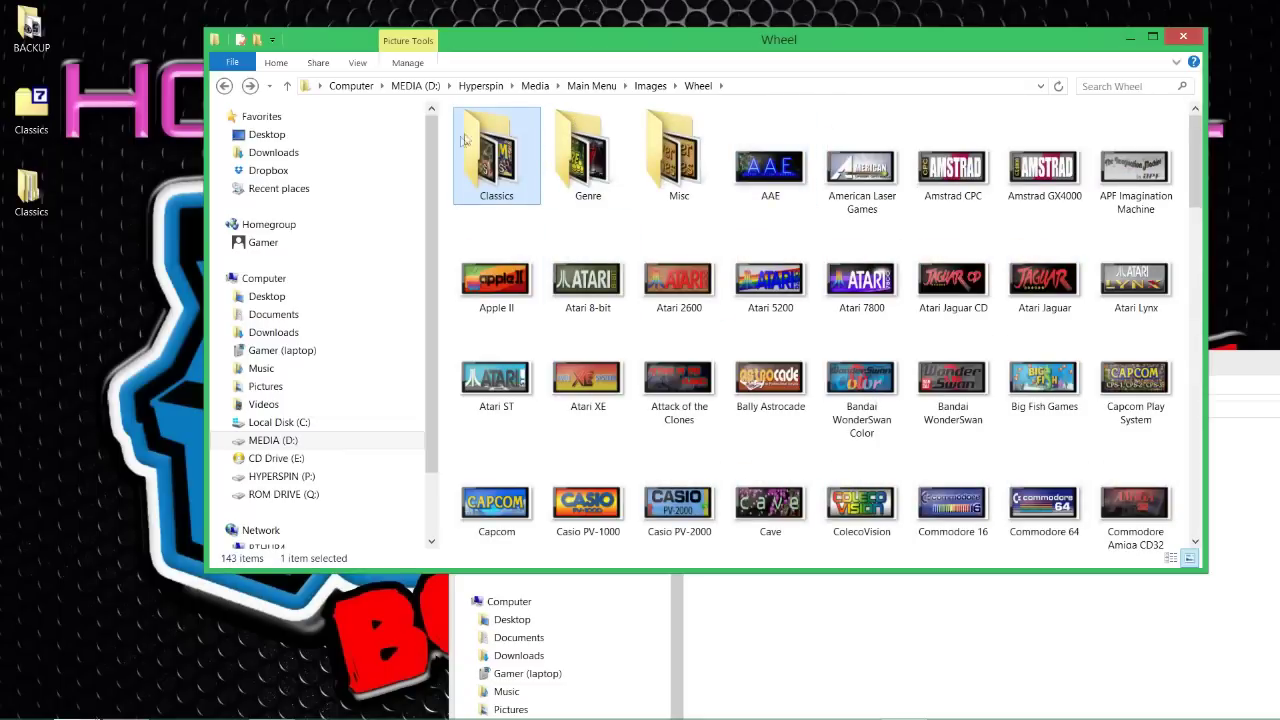
{"action": "mouse_move", "coordinate": [510, 175]}
{"action": "scroll", "coordinate": [663, 313], "scroll_direction": "down", "scroll_amount": 10}
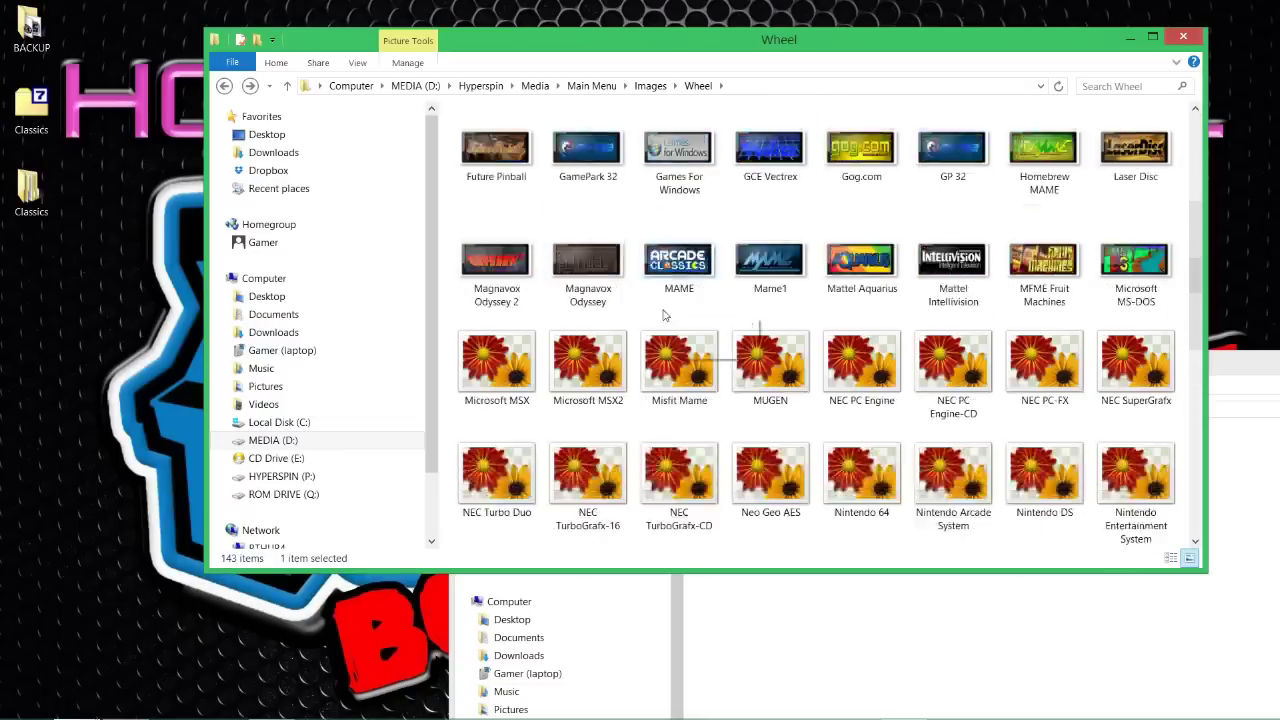
{"action": "scroll", "coordinate": [664, 313], "scroll_direction": "up", "scroll_amount": 5}
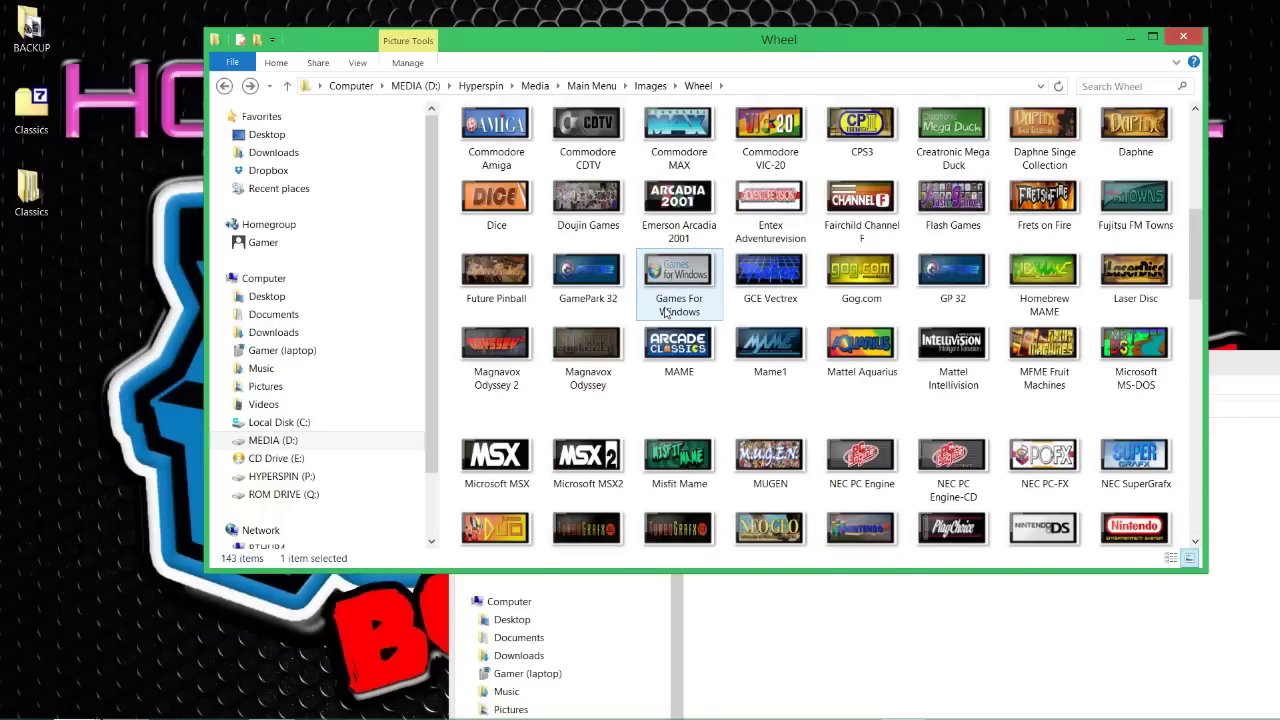
{"action": "scroll", "coordinate": [664, 313], "scroll_direction": "up", "scroll_amount": 4}
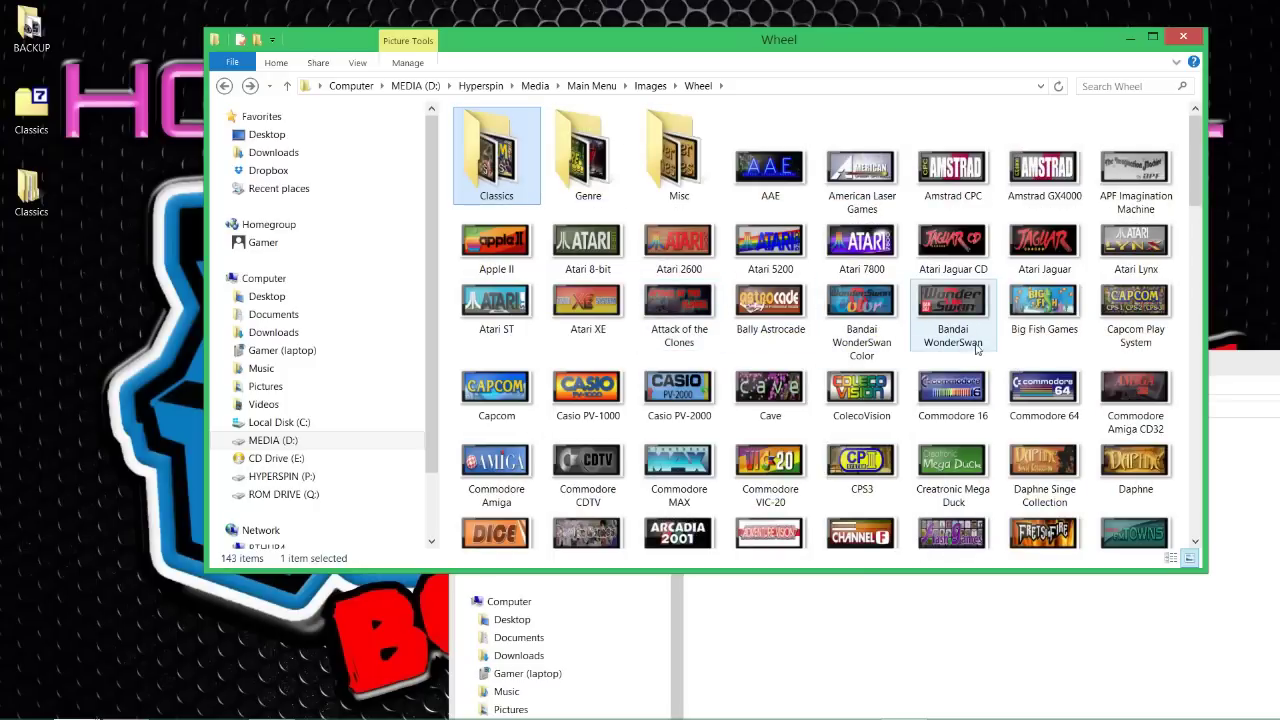
{"action": "scroll", "coordinate": [976, 348], "scroll_direction": "down", "scroll_amount": 10}
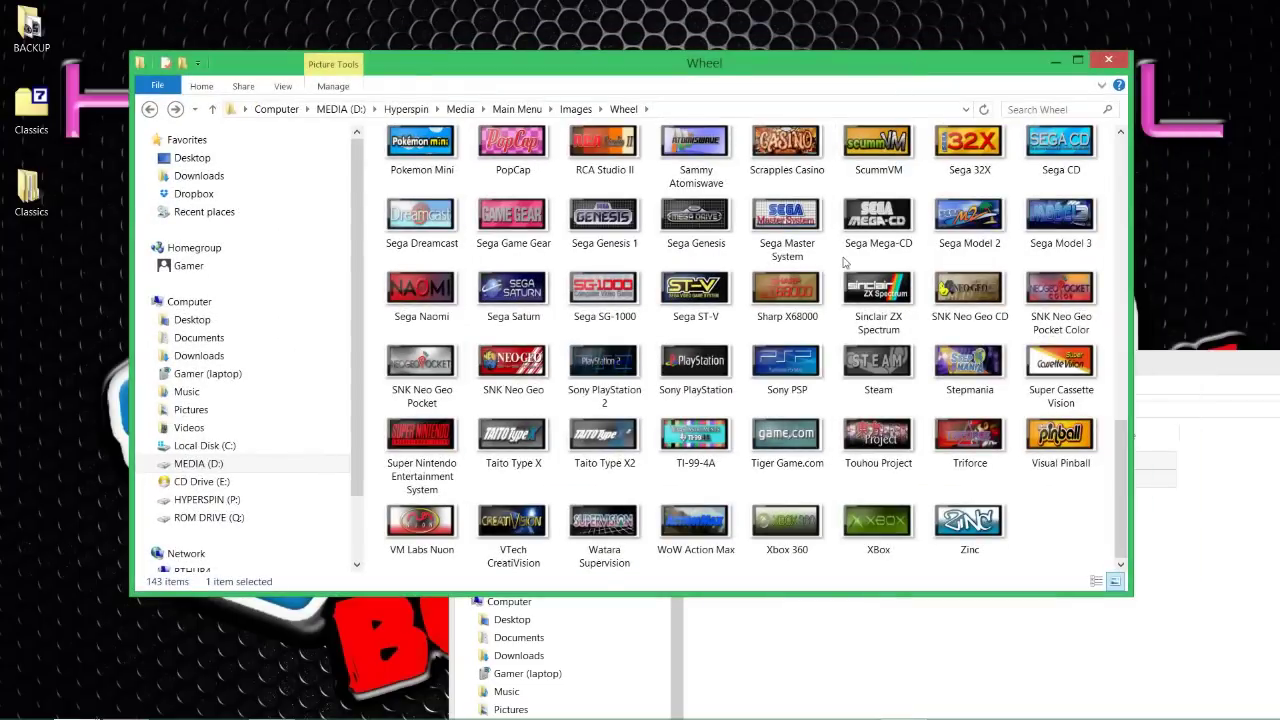
{"action": "key", "text": "Home"}
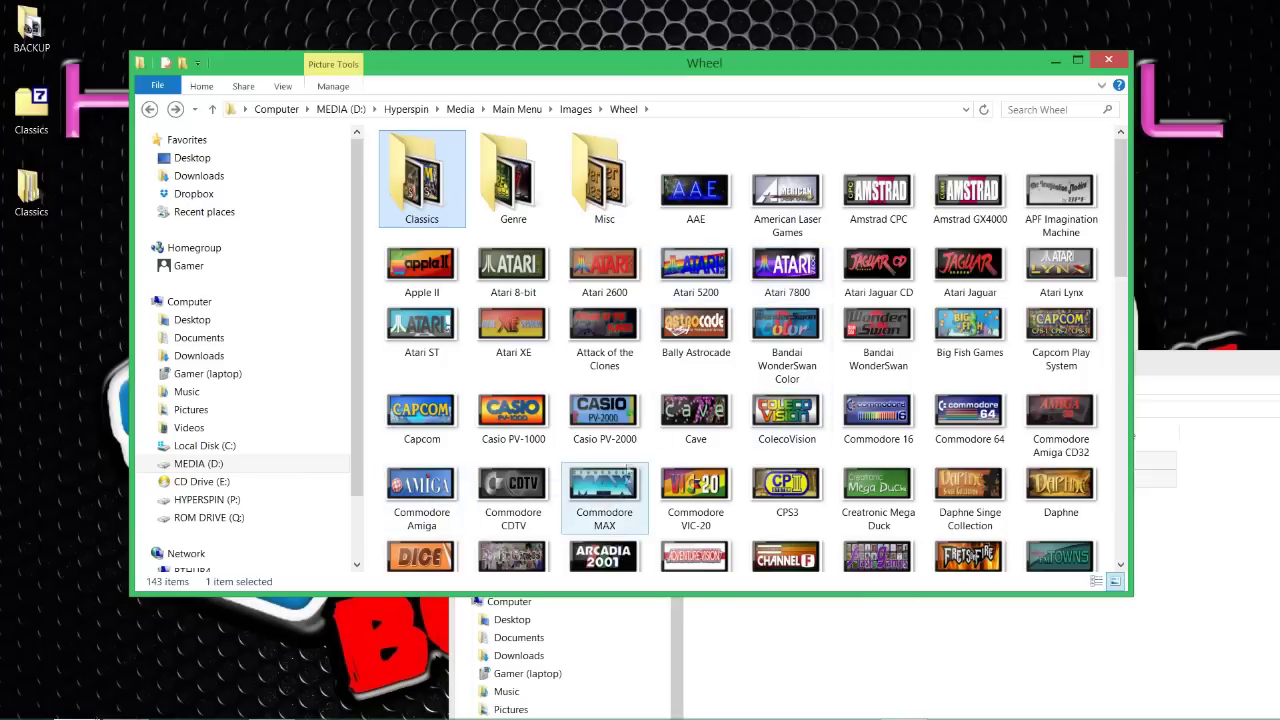
{"action": "scroll", "coordinate": [798, 387], "scroll_direction": "down", "scroll_amount": 15}
{"action": "scroll", "coordinate": [798, 387], "scroll_direction": "up", "scroll_amount": 15}
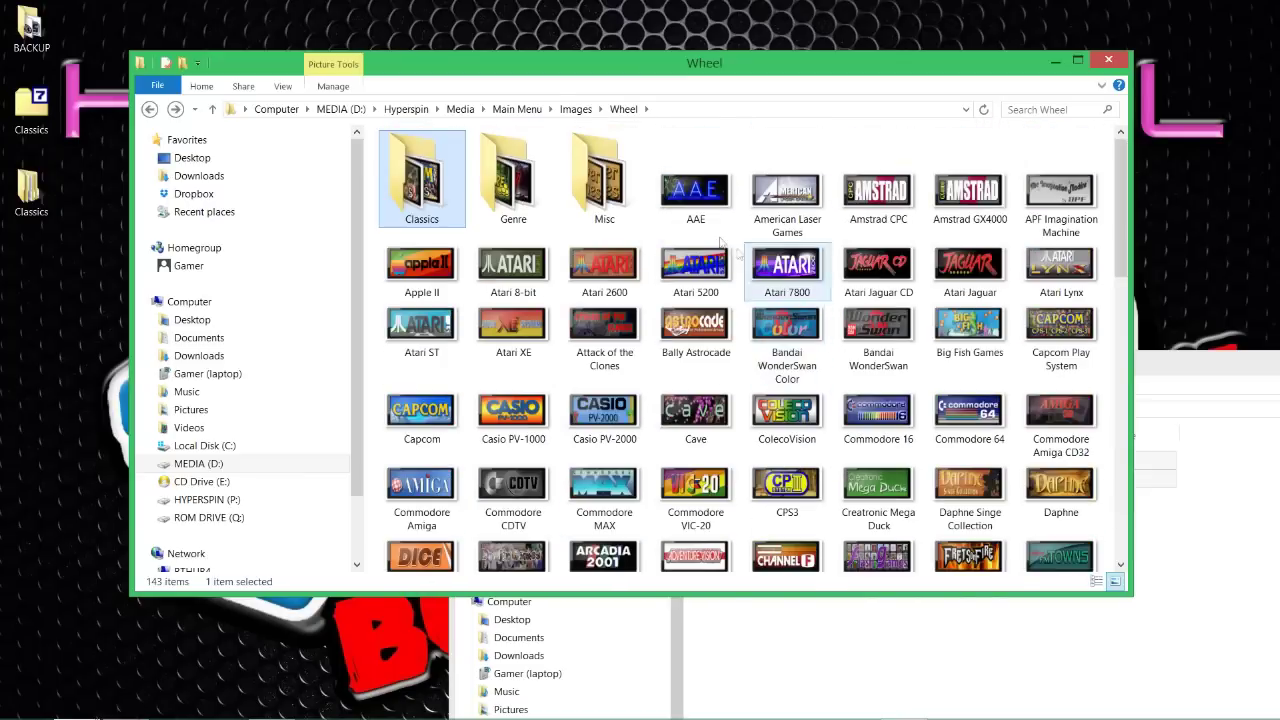
- Go back up from the Wheel folder to the root of the MEDIA (D:) drive
{"action": "key", "text": "BackSpace"}
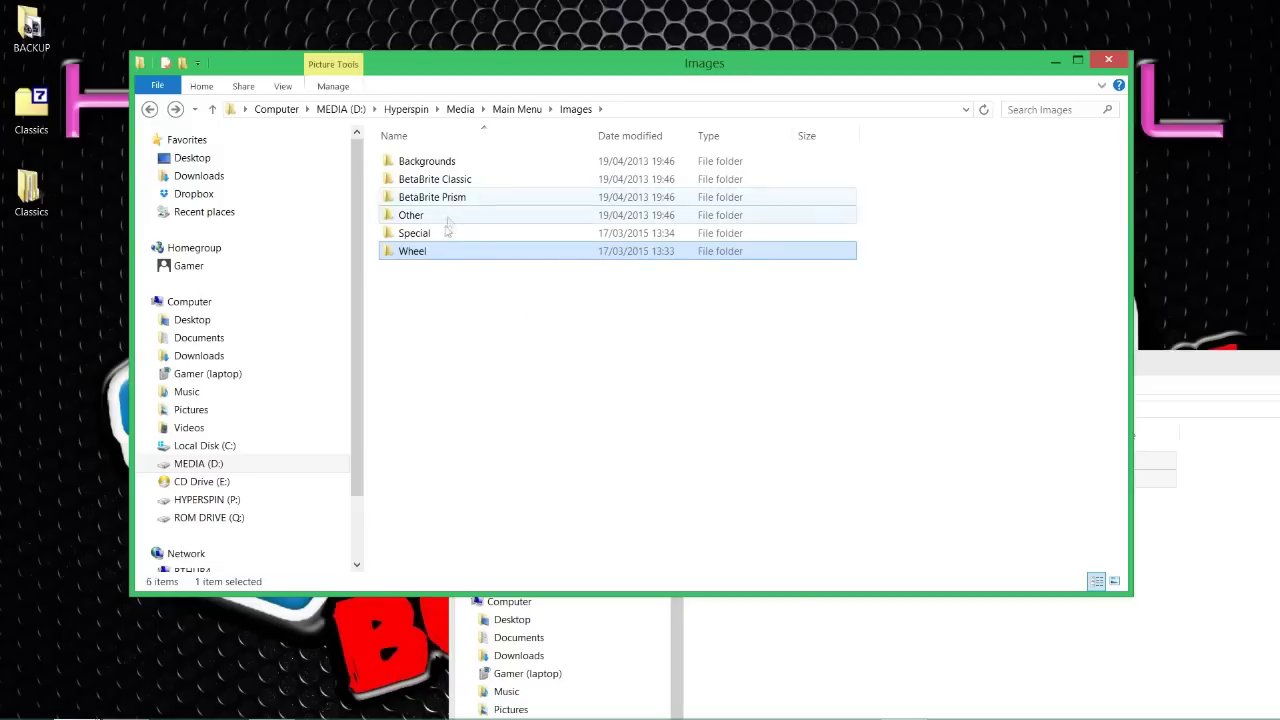
{"action": "key", "text": "BackSpace"}
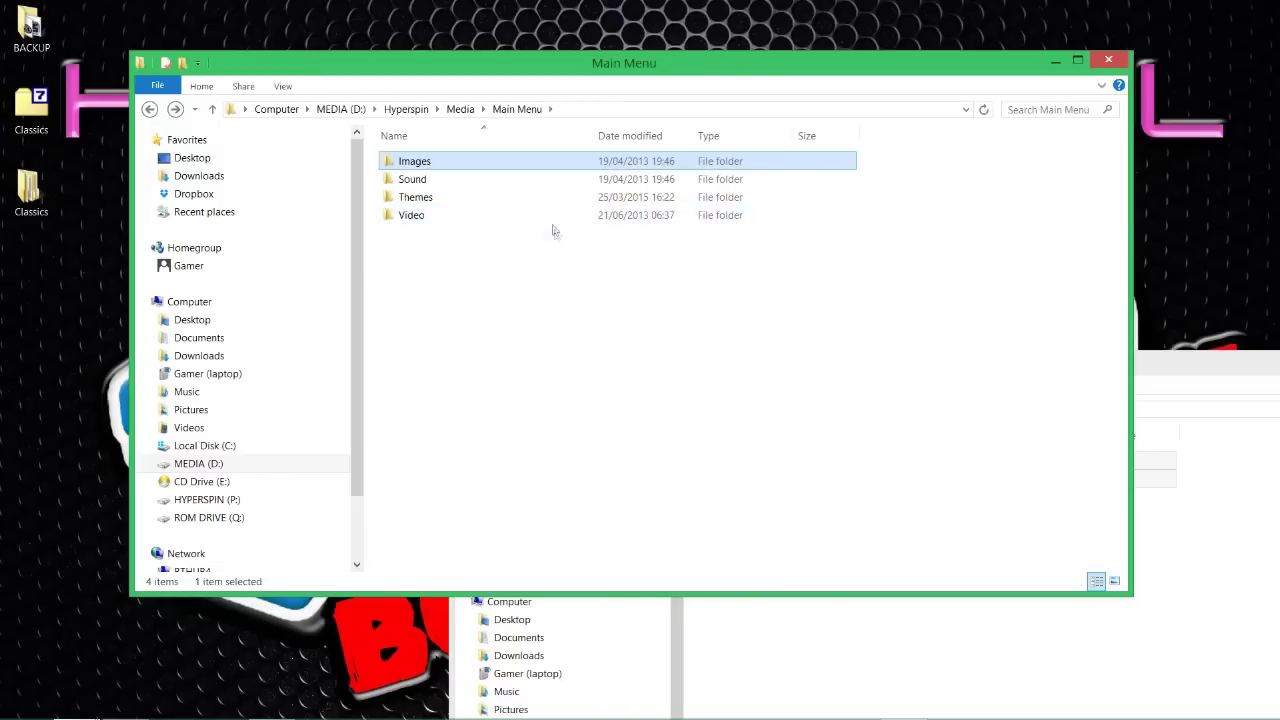
{"action": "key", "text": "BackSpace"}
{"action": "key", "text": "BackSpace"}
{"action": "key", "text": "BackSpace"}
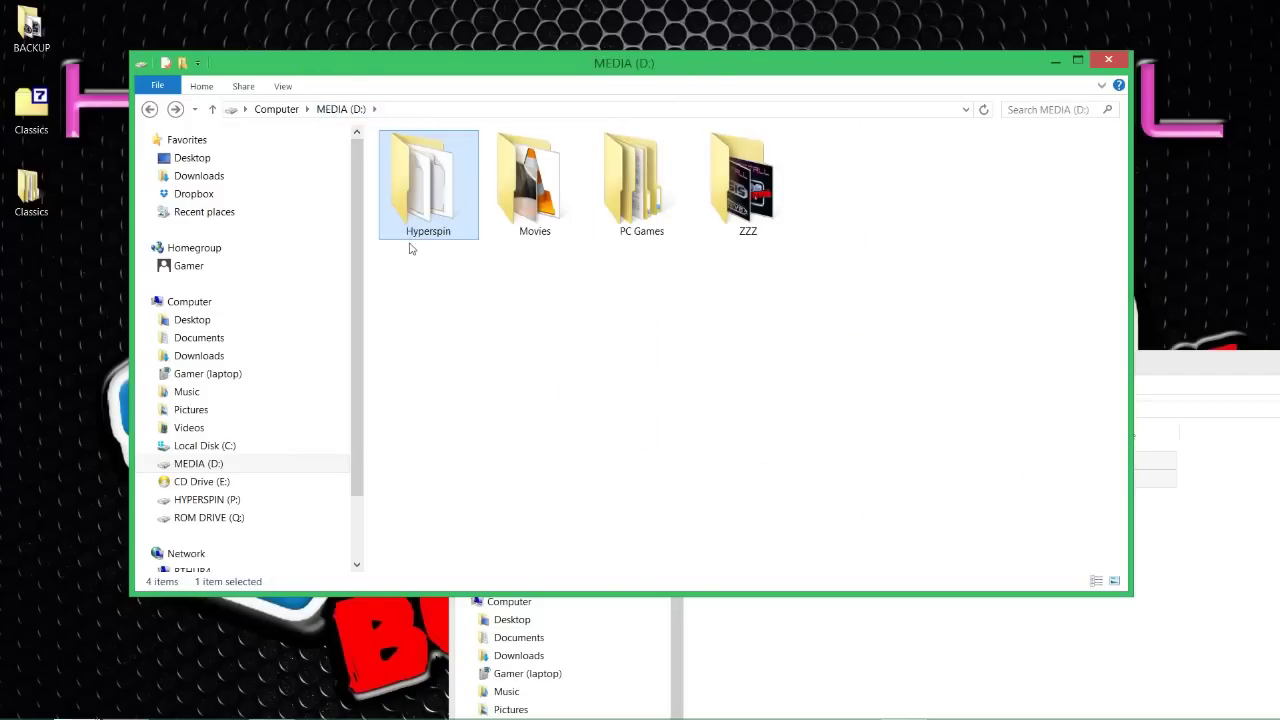
- Open the main menu's video folder, Hyperspin\Media\Main Menu\Video, and select the SNK Neo Geo video
{"action": "double_click", "coordinate": [426, 197]}
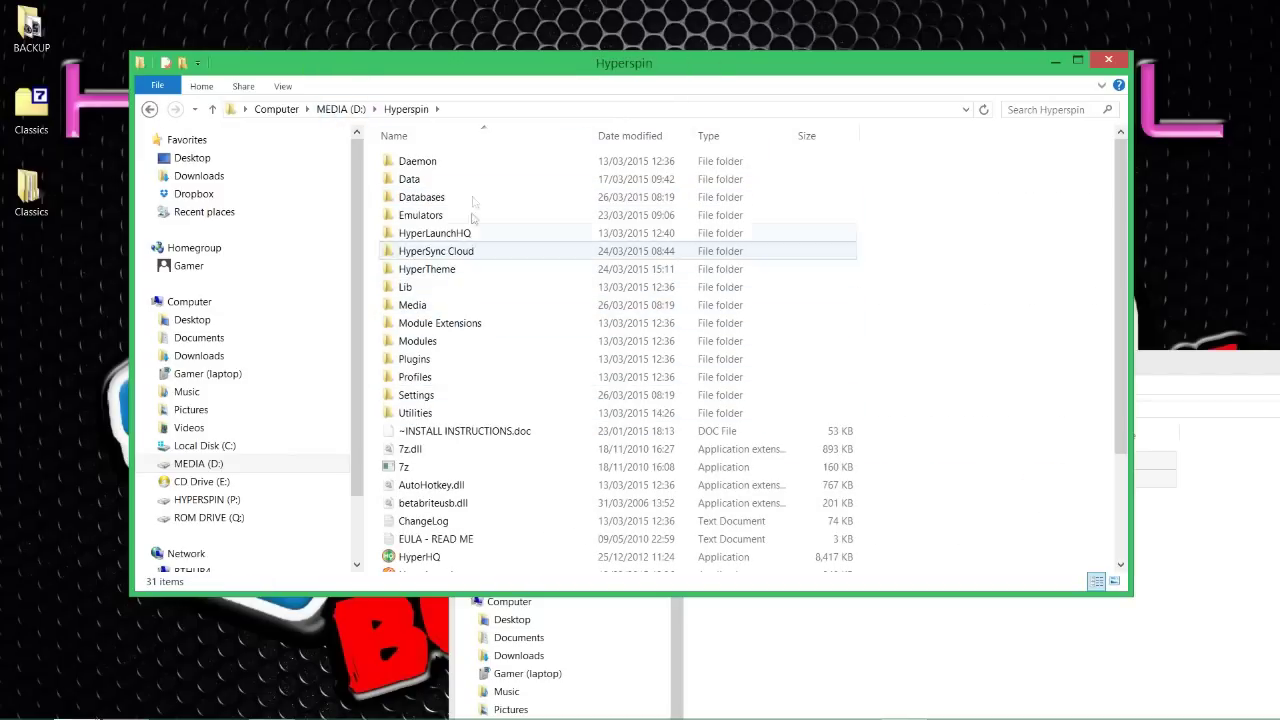
{"action": "scroll", "coordinate": [455, 390], "scroll_direction": "down", "scroll_amount": 2}
{"action": "scroll", "coordinate": [463, 366], "scroll_direction": "up", "scroll_amount": 2}
{"action": "left_click", "coordinate": [428, 310]}
{"action": "double_click", "coordinate": [428, 310]}
{"action": "scroll", "coordinate": [508, 277], "scroll_direction": "down", "scroll_amount": 2}
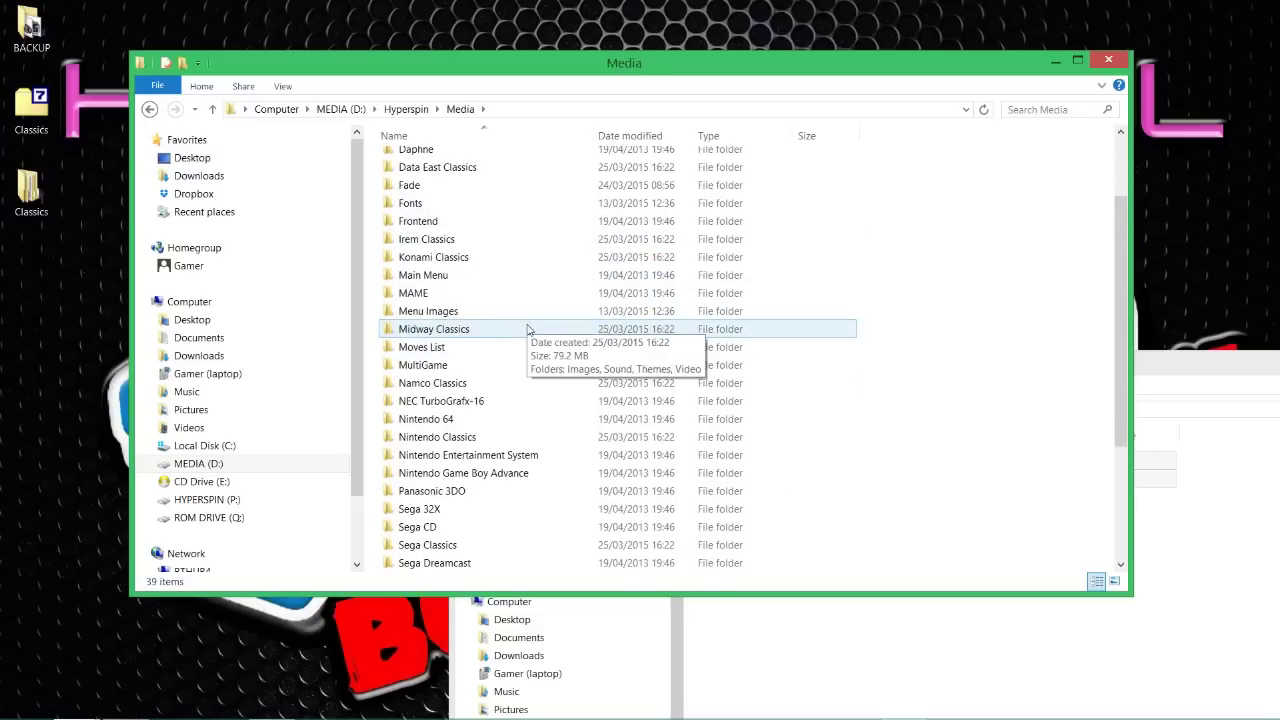
{"action": "double_click", "coordinate": [473, 278]}
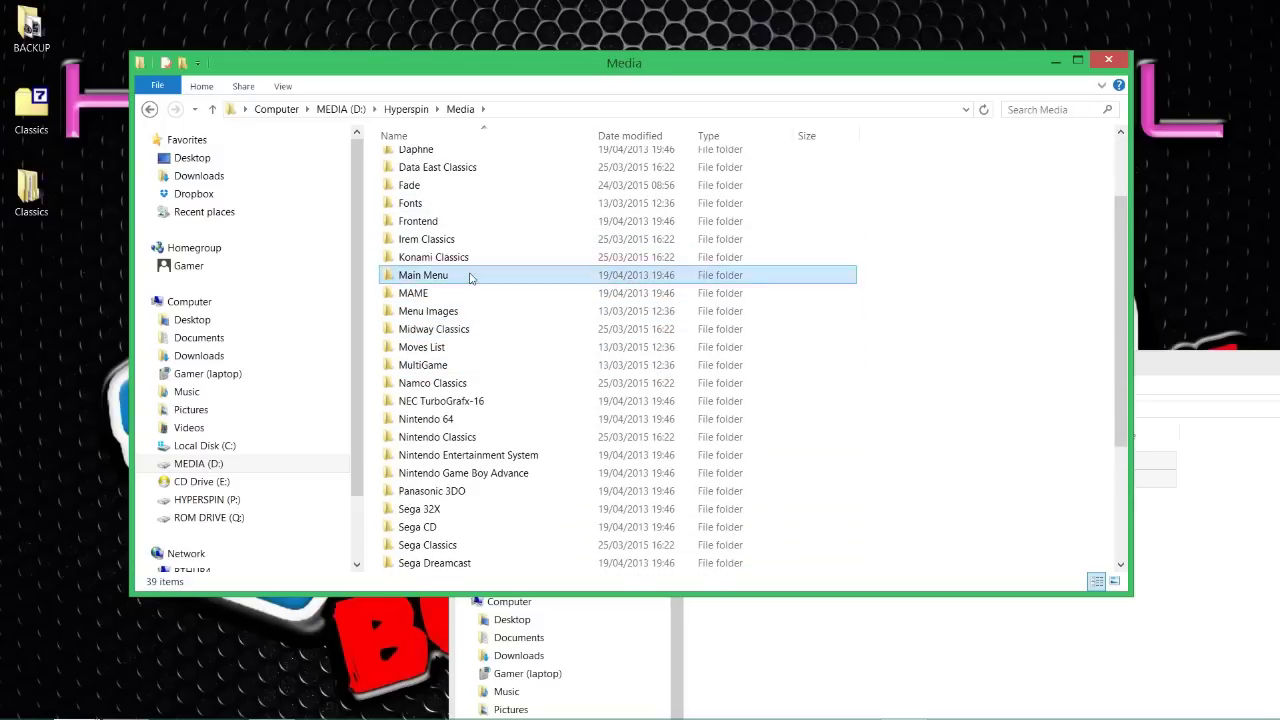
{"action": "double_click", "coordinate": [472, 220]}
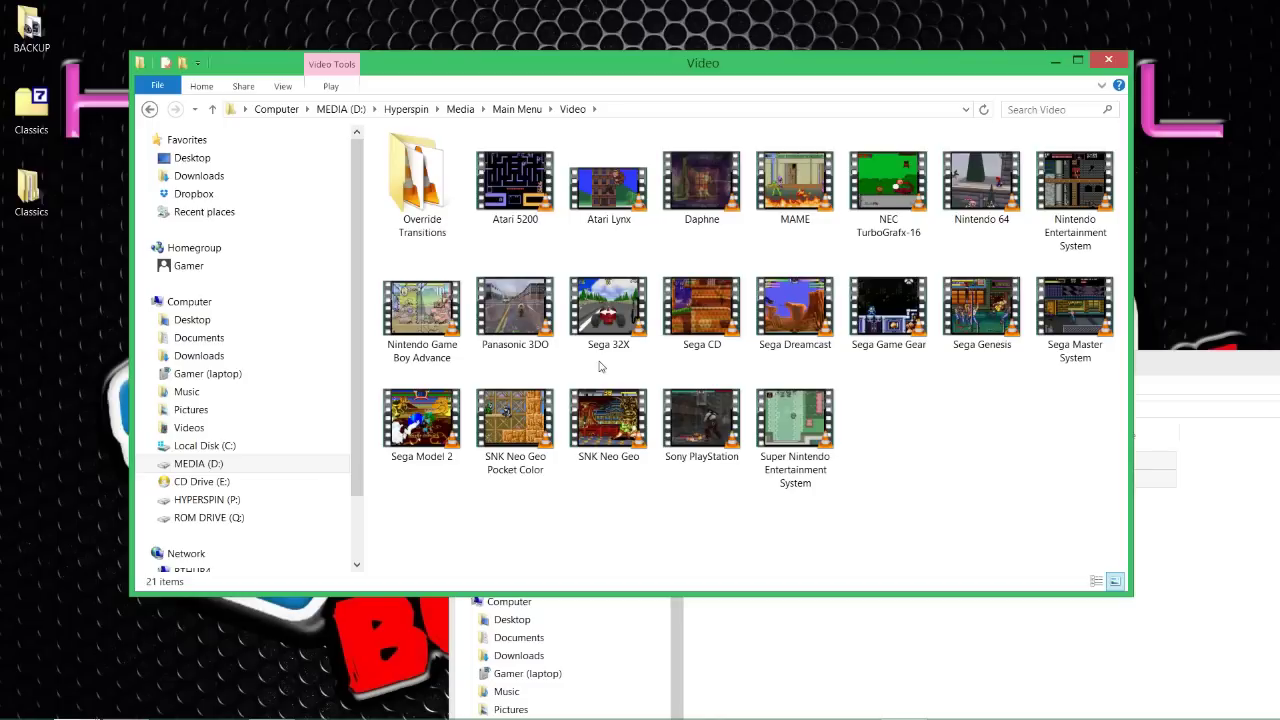
{"action": "left_click", "coordinate": [611, 443]}
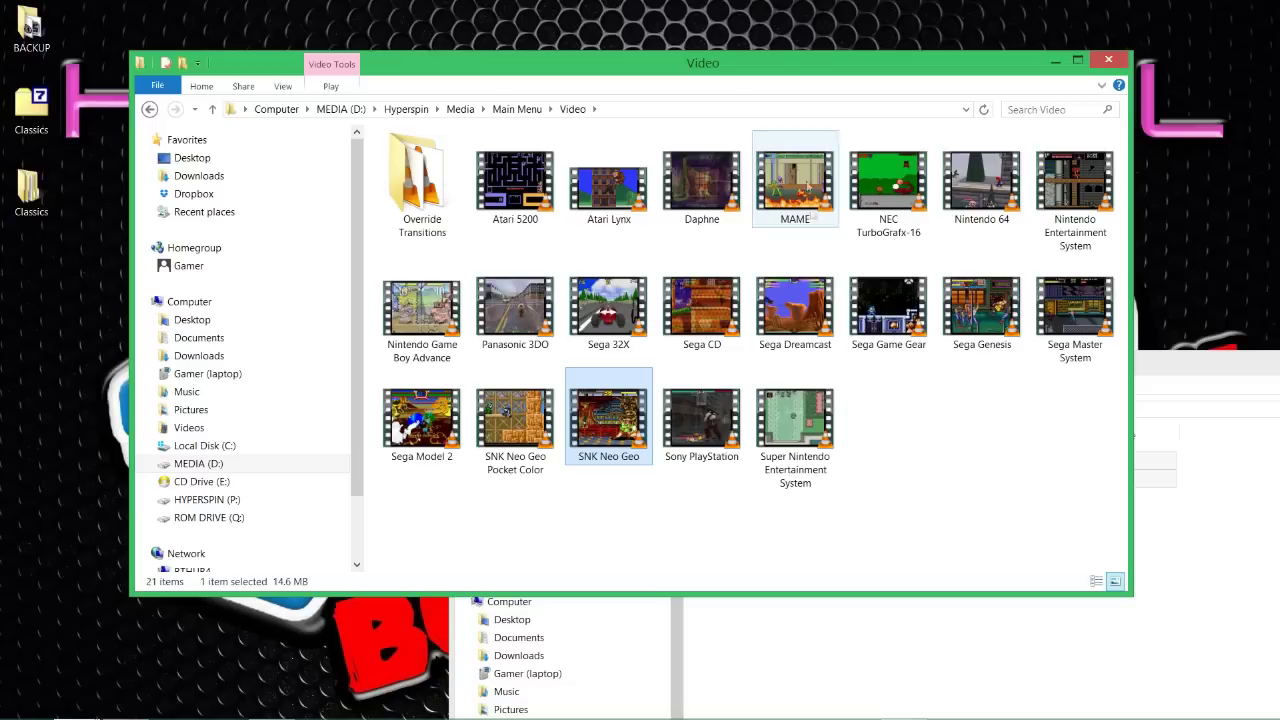
- Close the Video folder window and the extracted Classics folder window to clear the desktop
{"action": "left_click", "coordinate": [1117, 56]}
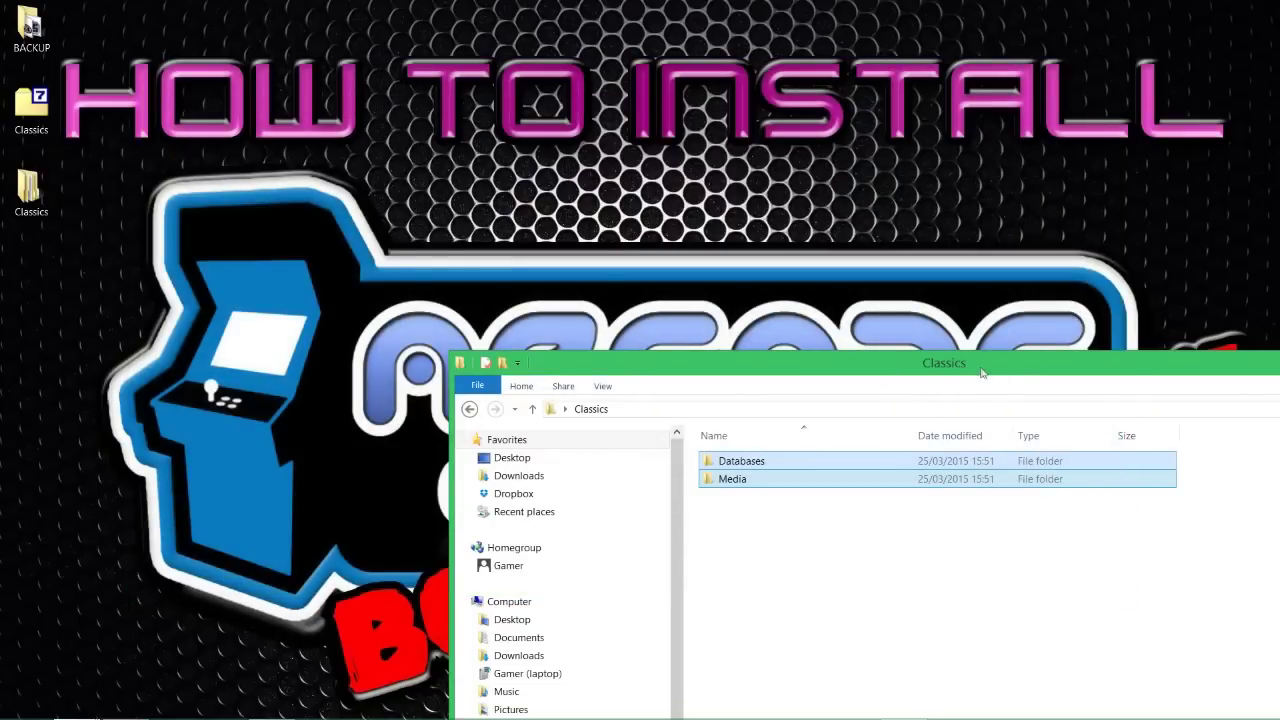
{"action": "left_click_drag", "start_coordinate": [985, 366], "coordinate": [660, 248]}
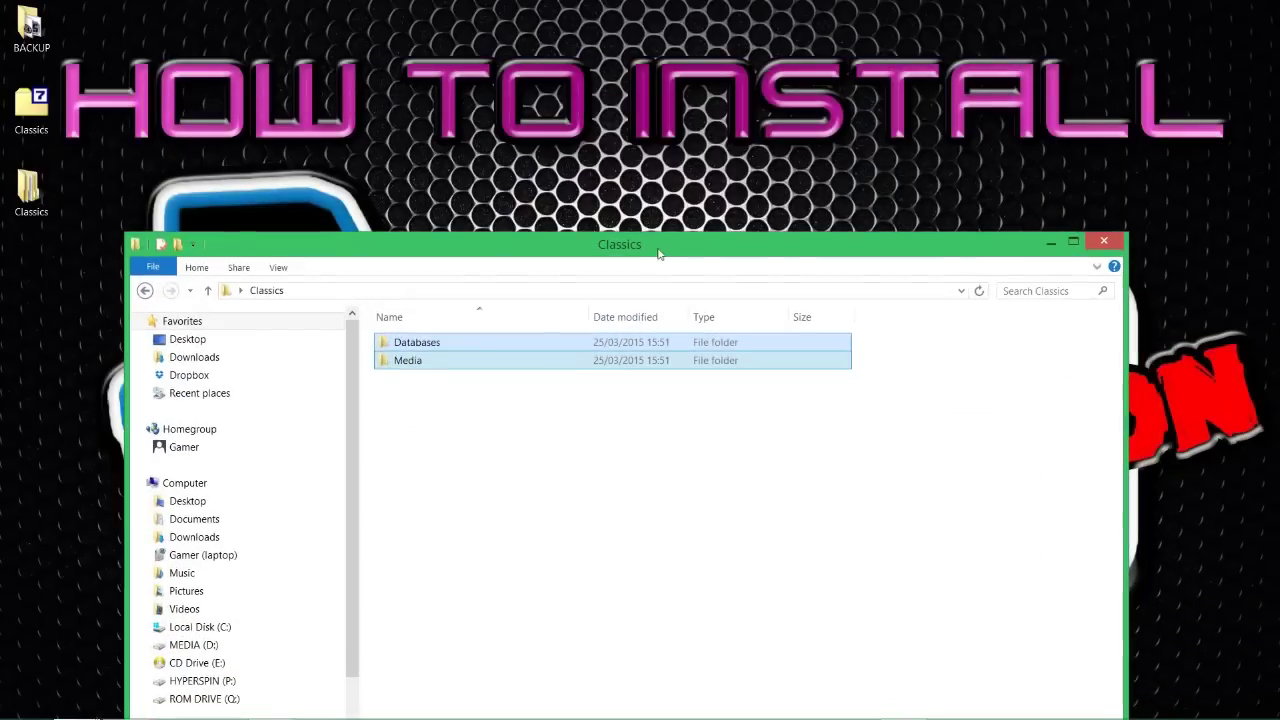
{"action": "left_click", "coordinate": [1105, 244]}
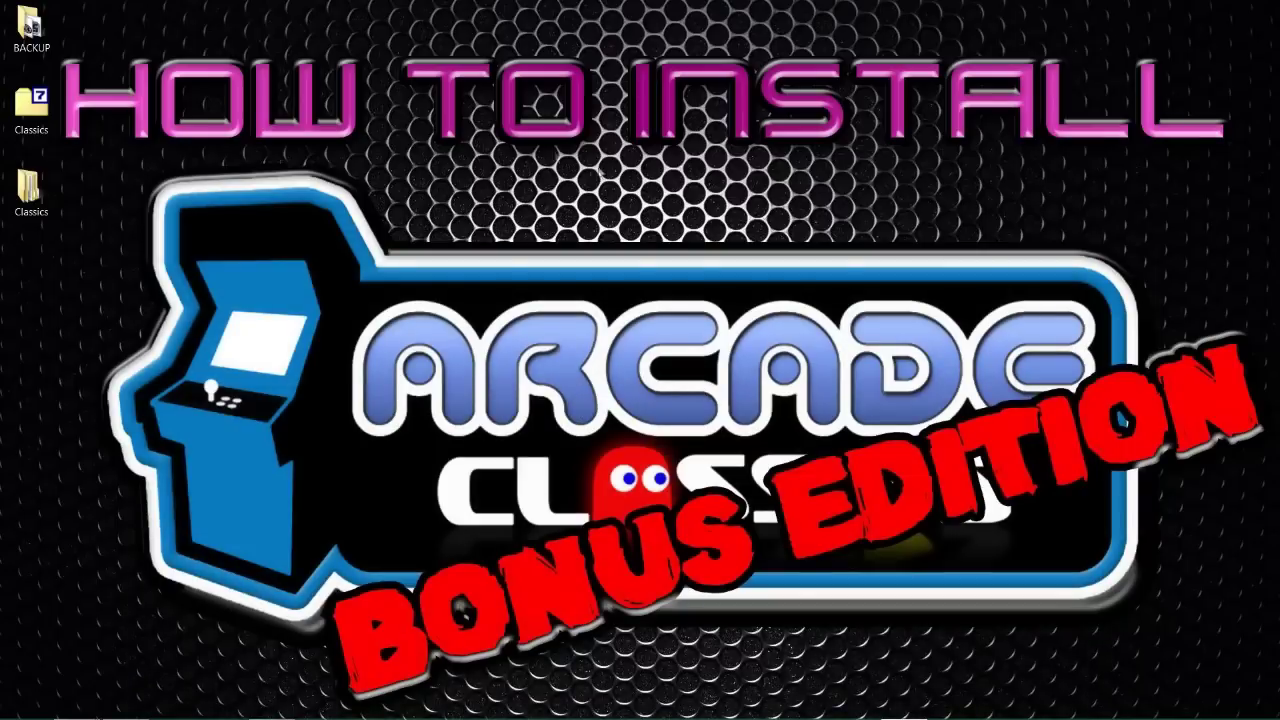